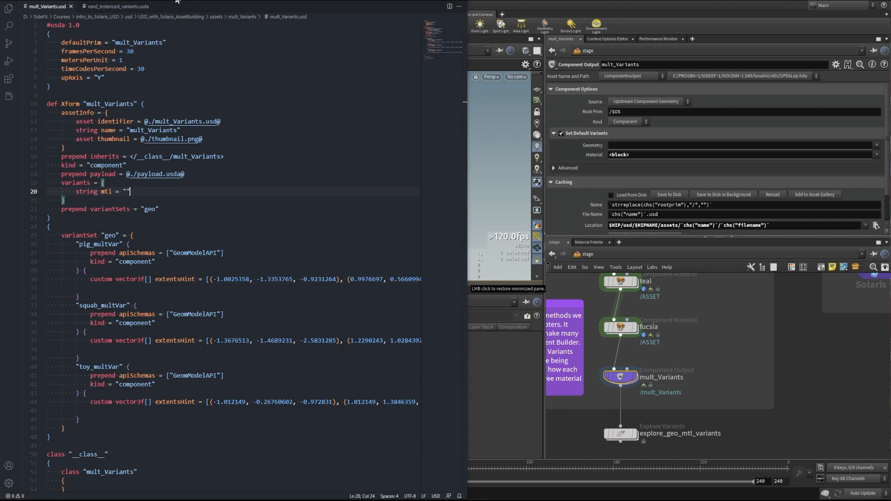
- Highlight the variants block in mult_Variants.usd to review its mtl entry, and switch to Houdini
drag(59, 183, 73, 201)
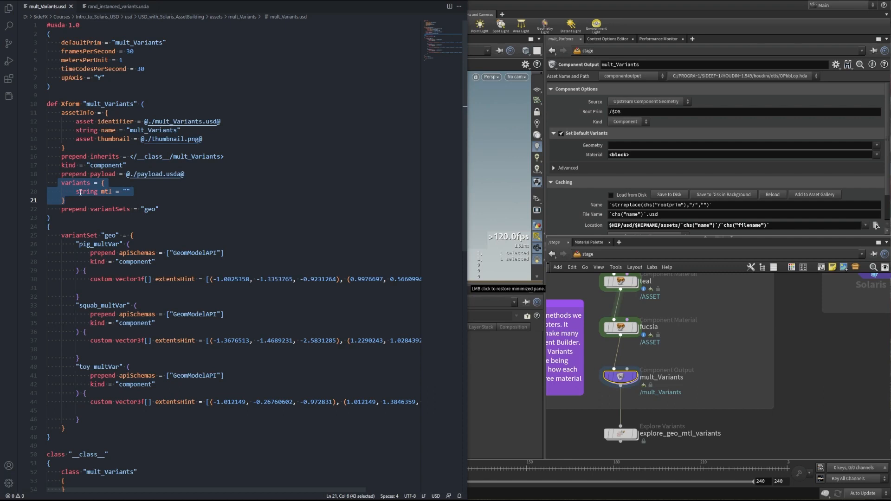
click(123, 192)
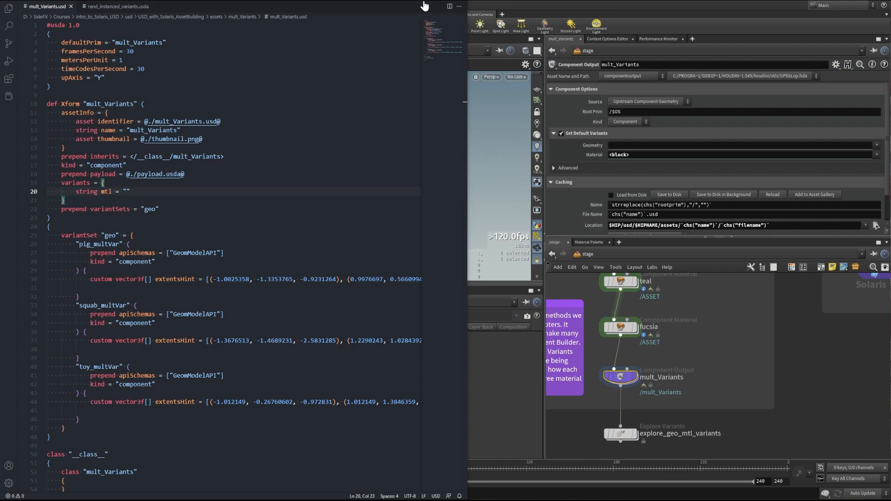
click(716, 408)
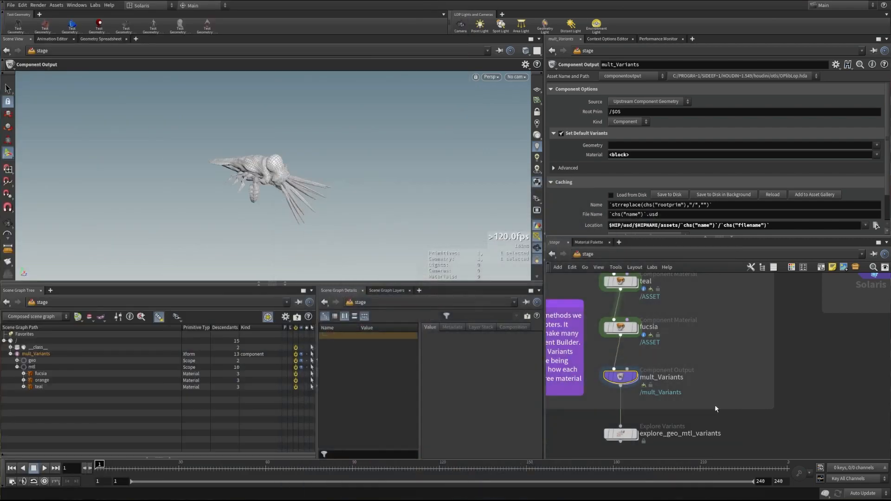
- Select the ref_mult_variant_asset node under RANDOMIZING INSTANCED VARIANTS and examine the USD file its File Pattern references
middle_drag(748, 355, 691, 415)
middle_drag(758, 300, 641, 402)
middle_drag(691, 307, 656, 375)
click(702, 308)
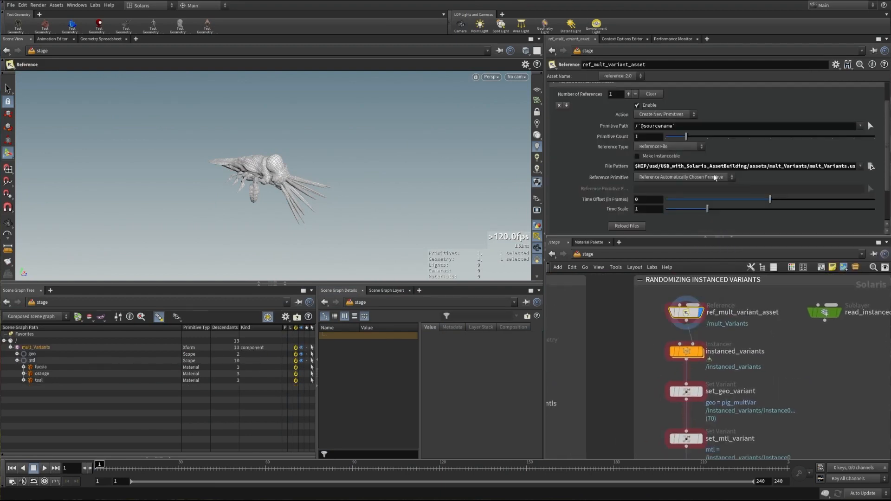
click(817, 163)
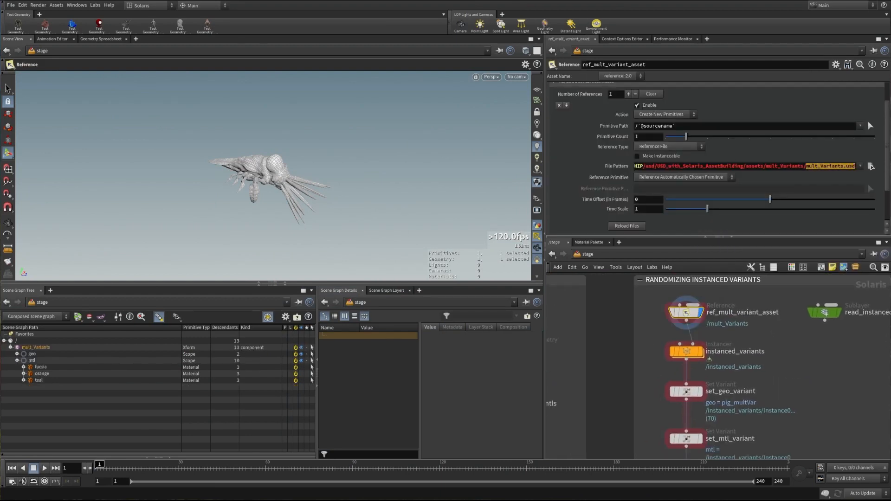
click(830, 176)
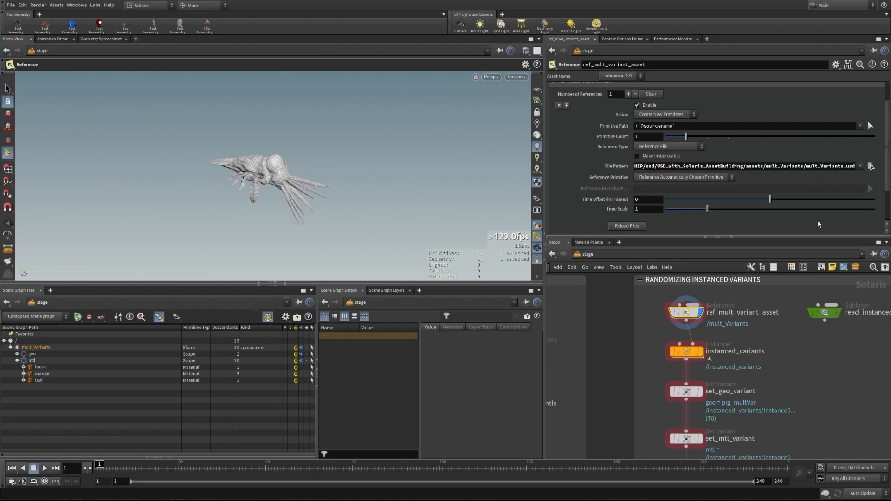
- Display the instanced_variants Instancer in the viewport and inspect the grid geometry inside it
click(686, 351)
click(700, 351)
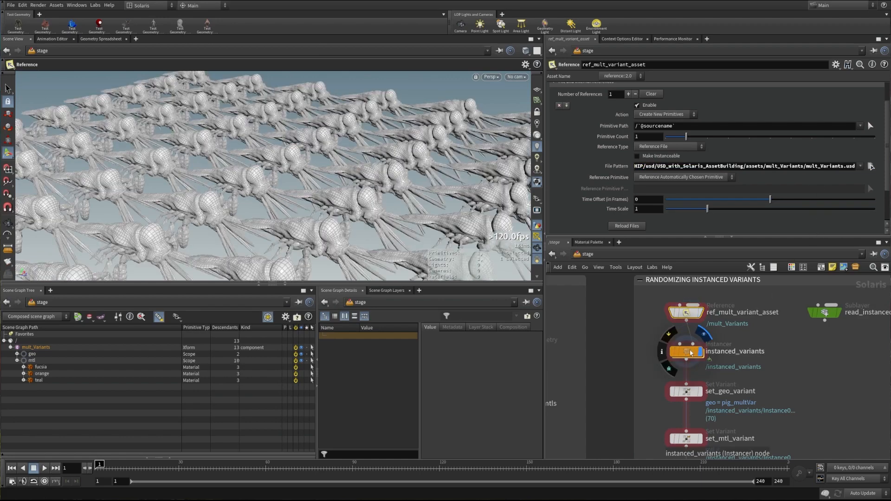
key(Escape)
scroll(303, 182, down, 10)
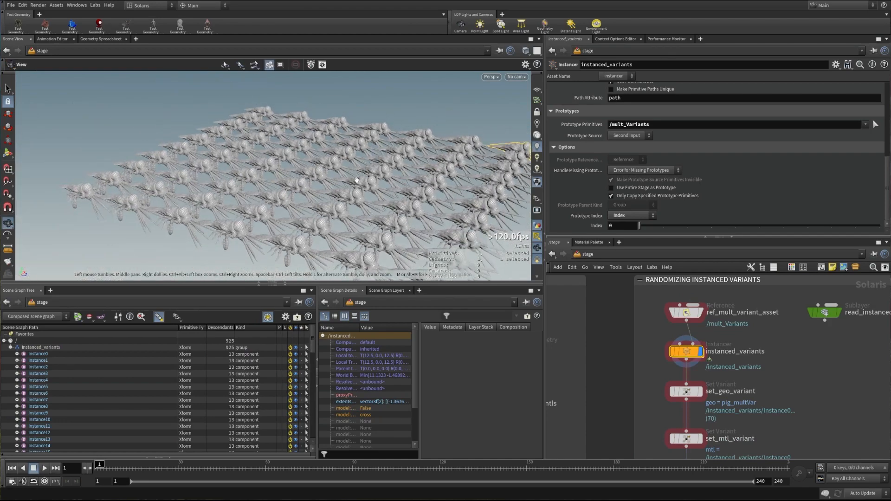
double_click(686, 352)
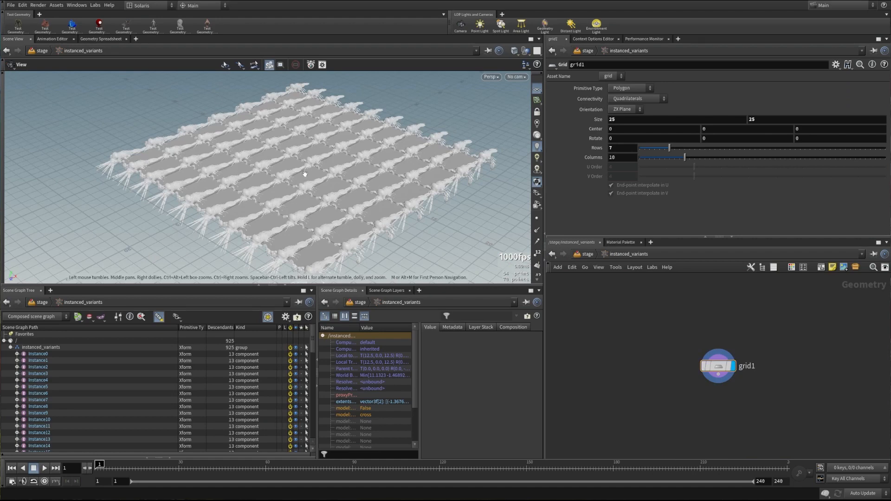
key(u)
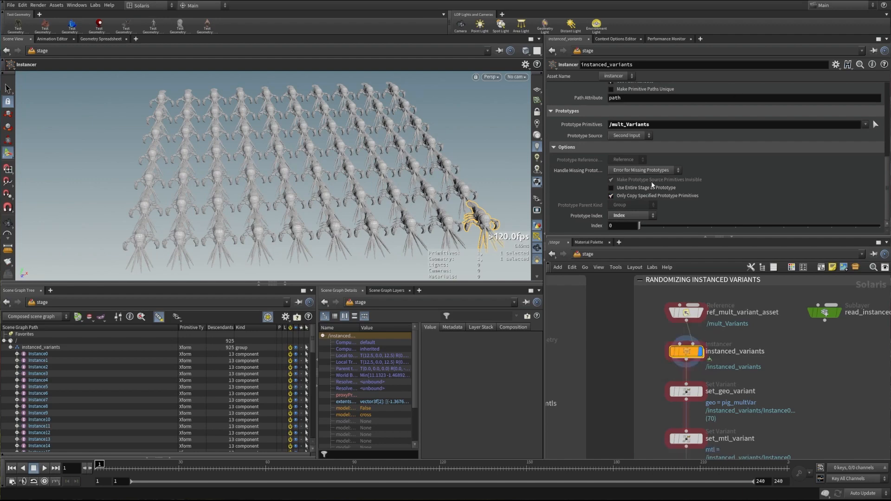
- Review the instanced_variants node's Method, Target Points, Point Attributes to Copy and Prototypes settings
mouse_move(651, 184)
scroll(734, 124, up, 6)
scroll(729, 135, up, 1)
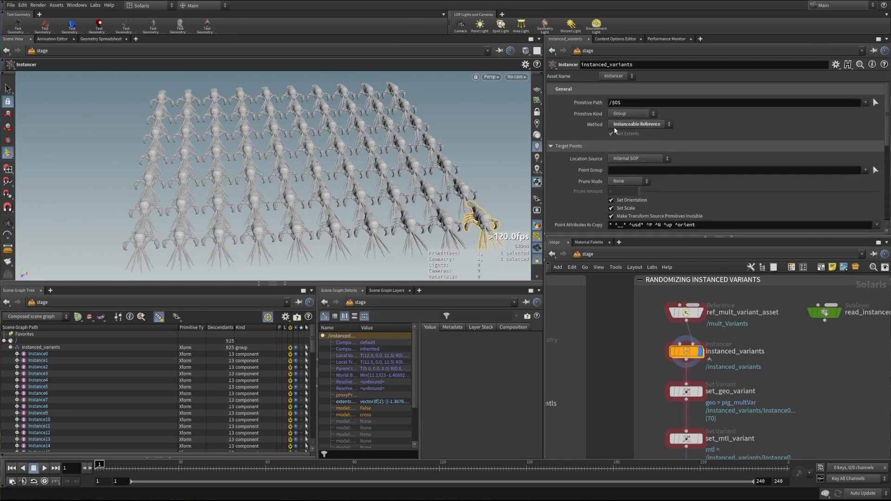
mouse_move(612, 135)
scroll(693, 128, down, 10)
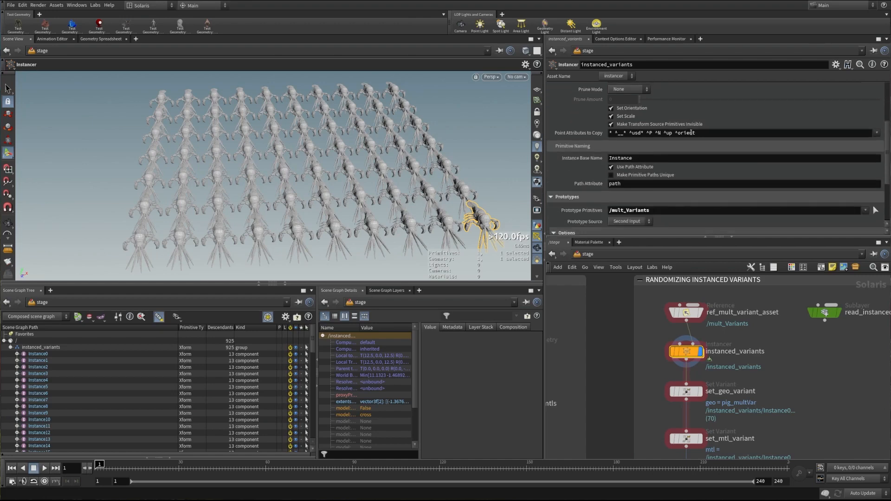
scroll(690, 136, down, 1)
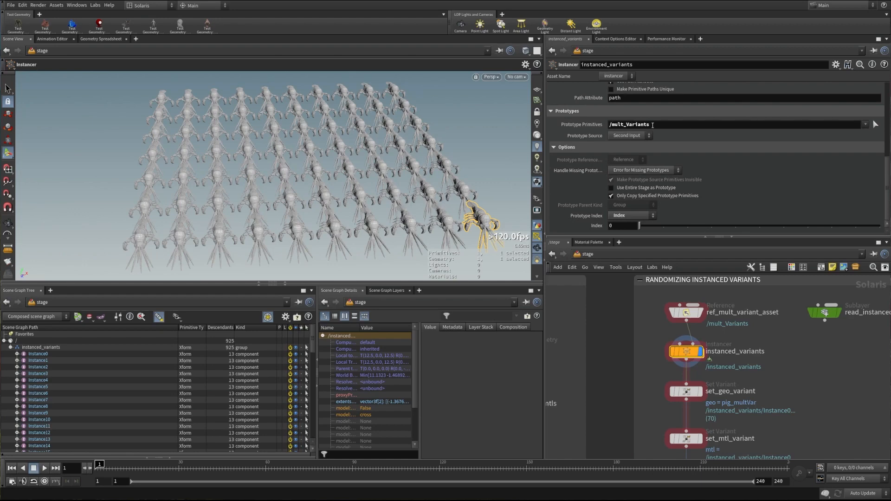
- Check the referenced asset feeding the Instancer and view the available Prototype Index options, keeping Index
click(685, 312)
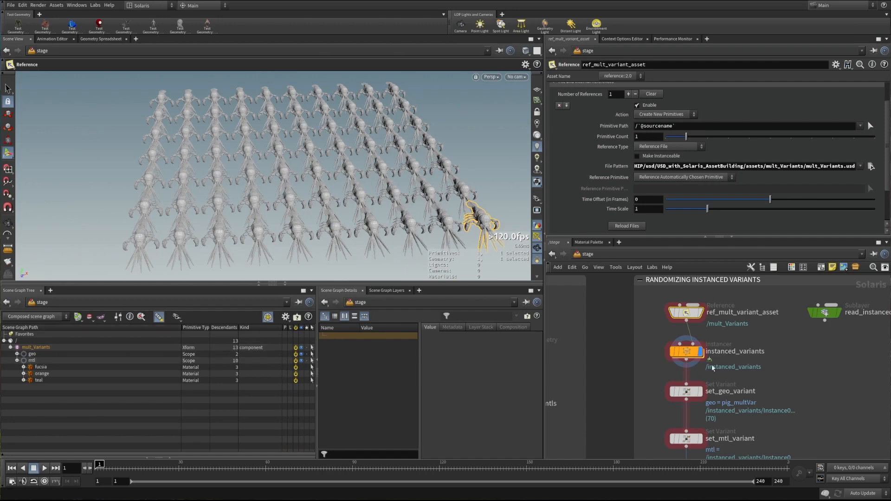
click(686, 351)
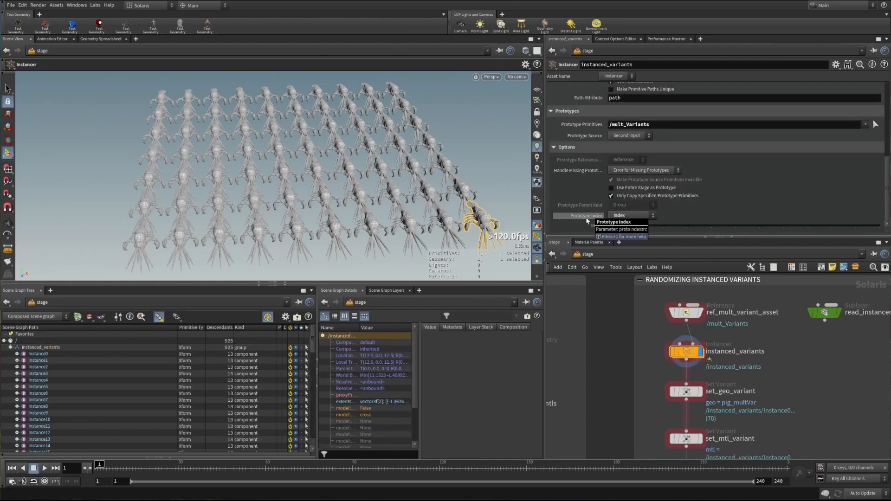
click(621, 215)
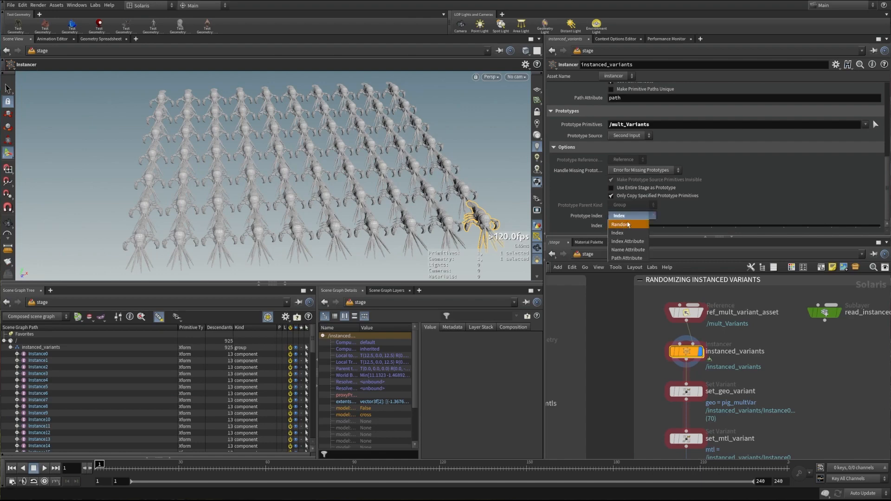
click(568, 226)
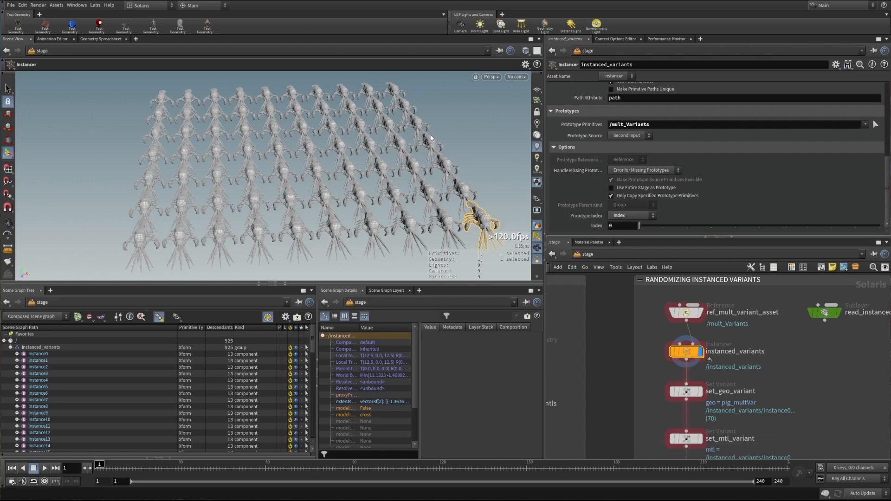
- Select the set_geo_variant node to show its Set Variant parameters
key(Escape)
drag(324, 167, 283, 163)
key(Return)
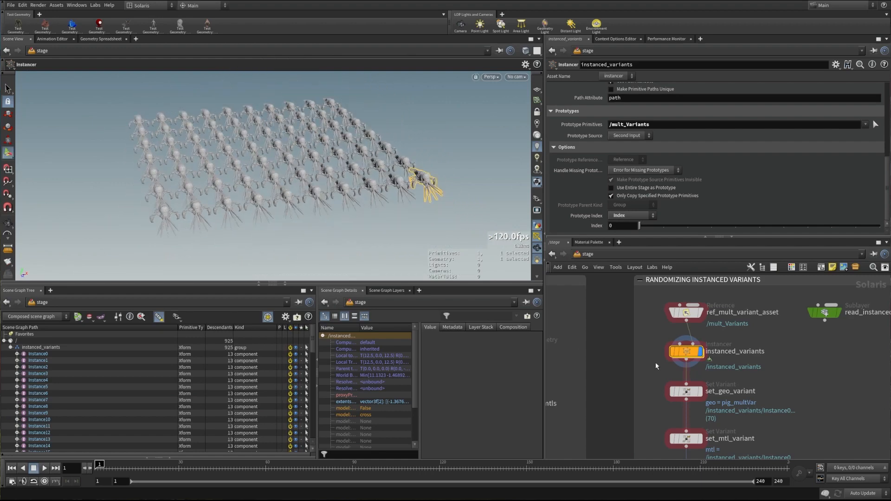
mouse_move(696, 394)
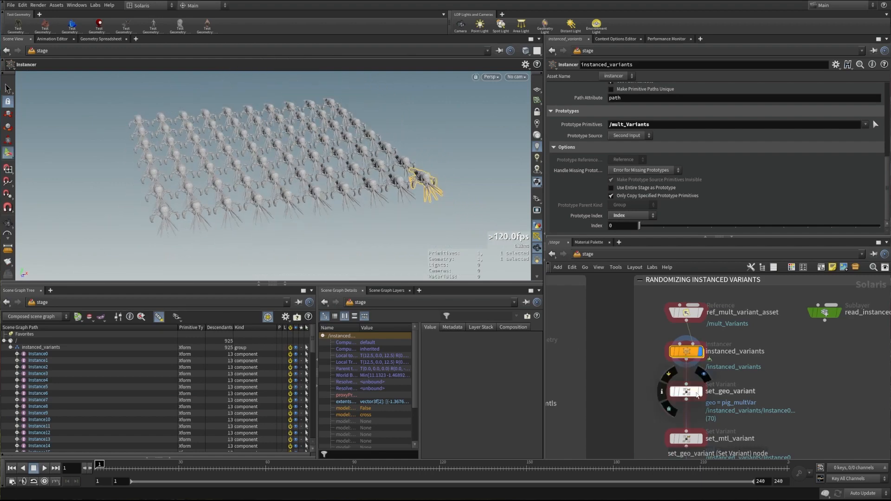
click(686, 392)
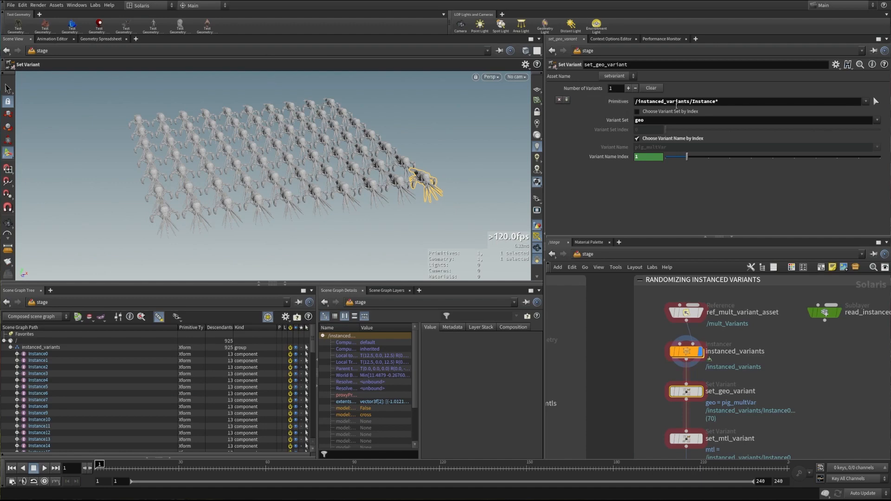
- Inspect the instance primitives and the expanded Prototypes group under instanced_variants in the scene graph
click(35, 348)
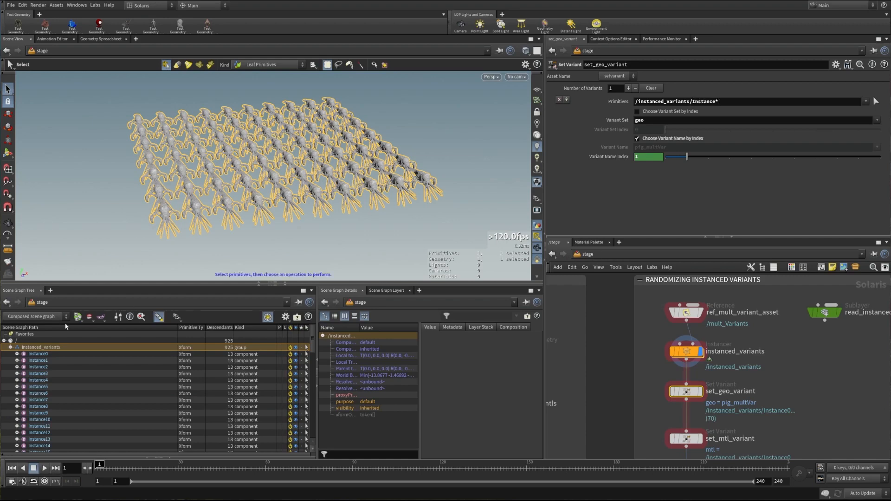
click(37, 355)
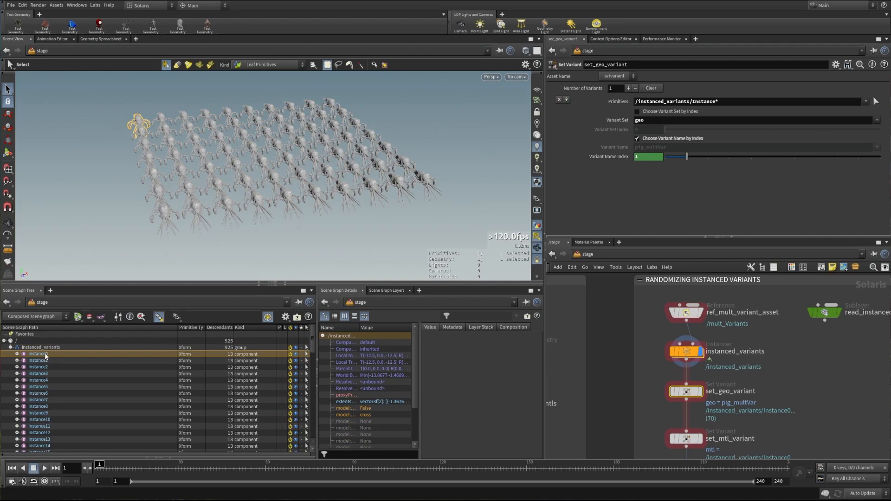
scroll(48, 383, down, 10)
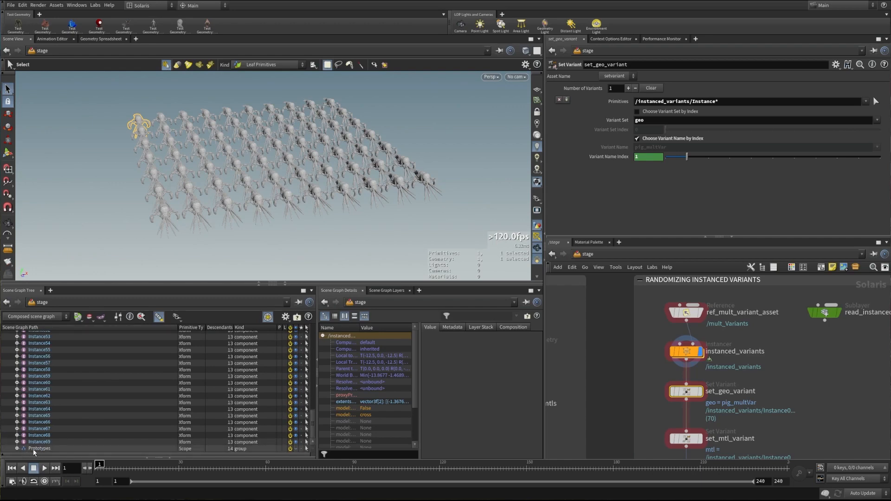
click(18, 449)
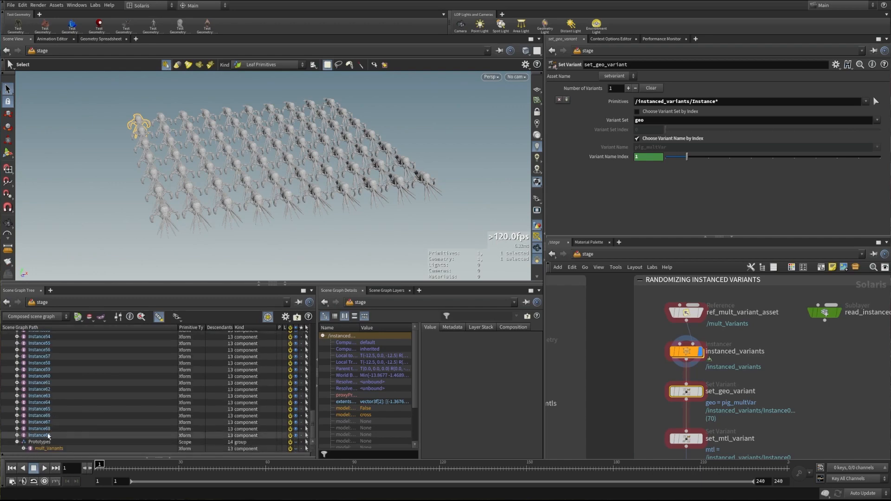
scroll(93, 409, up, 20)
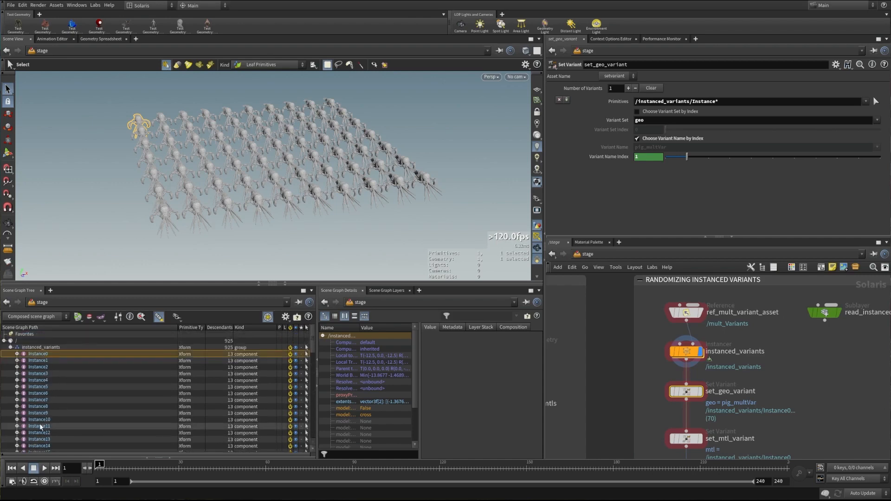
- View the variant sets available to the set_geo_variant node, keeping geo
click(831, 399)
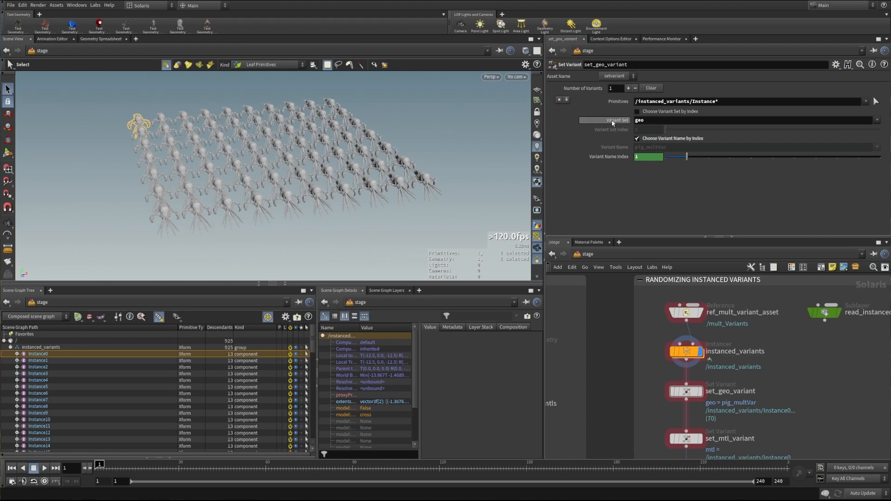
click(876, 120)
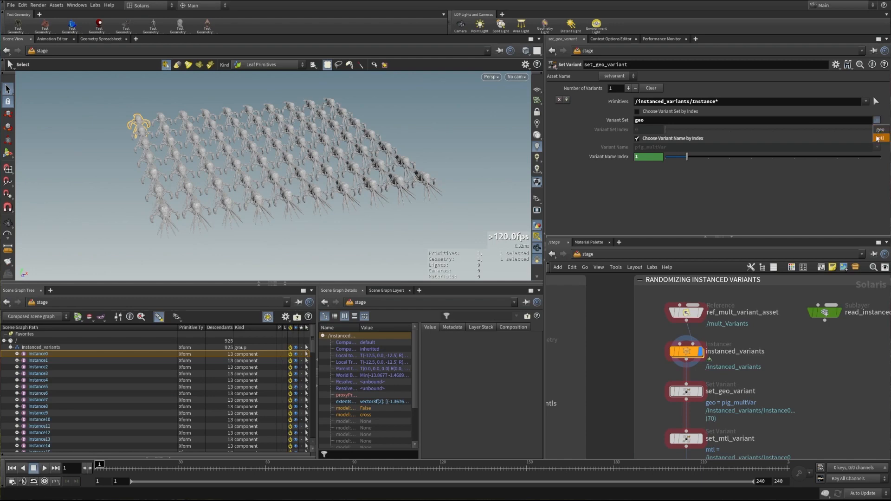
click(775, 205)
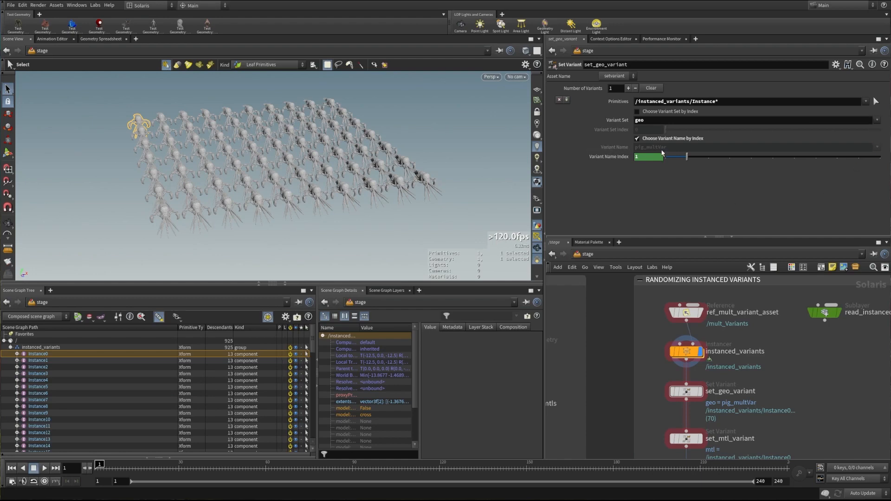
- Turn off Choose Variant Name by Index on set_geo_variant and display that node in the viewport
click(637, 138)
click(638, 139)
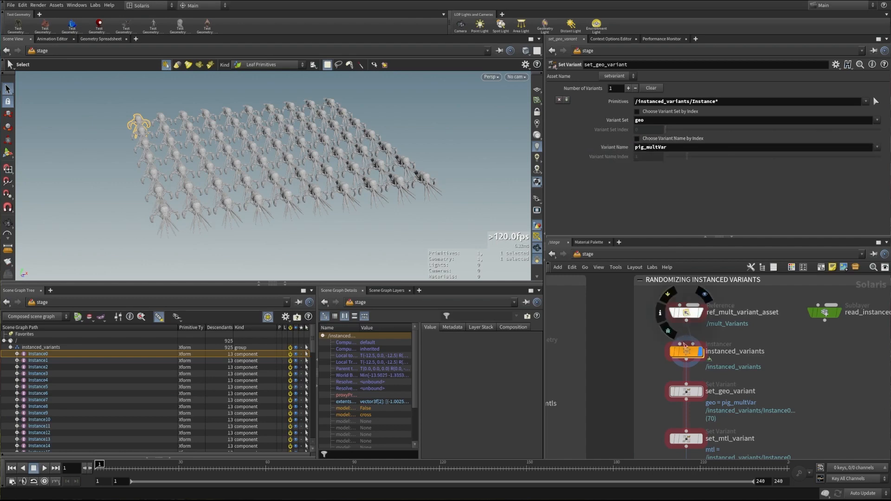
click(699, 391)
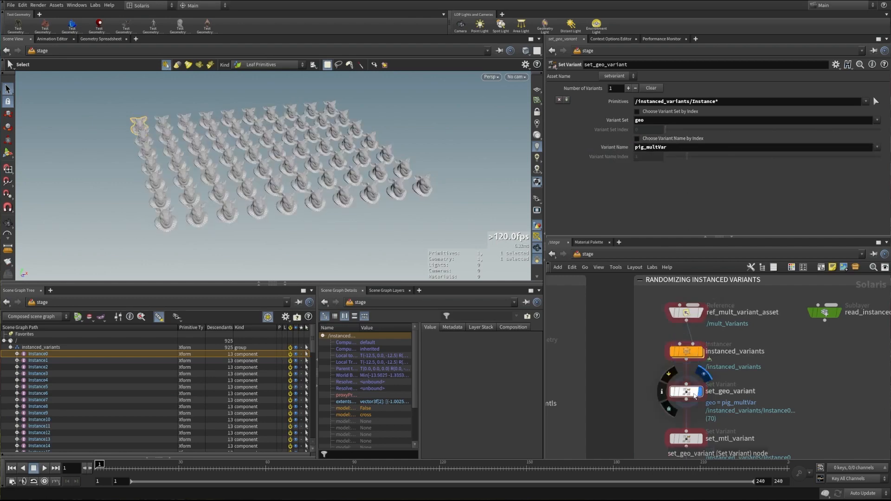
- Preview the toy_multVar geometry variant on all instances, and set Variant Name back to pig_multVar
click(877, 147)
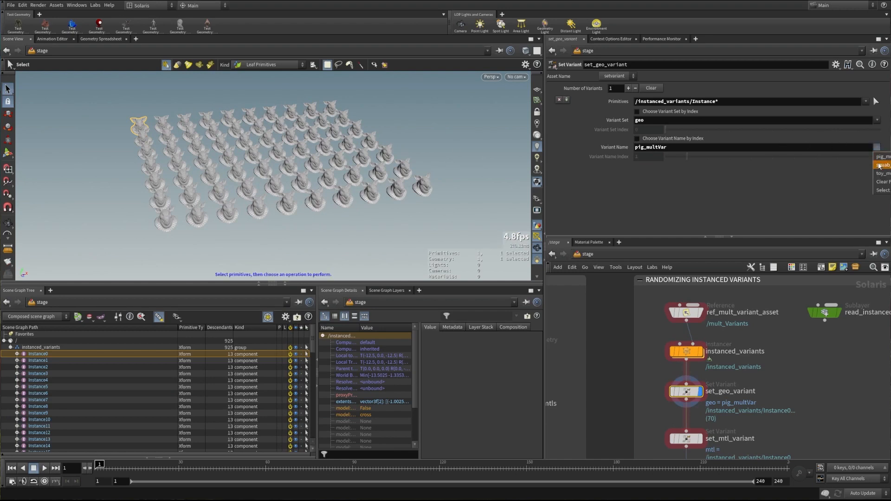
click(881, 170)
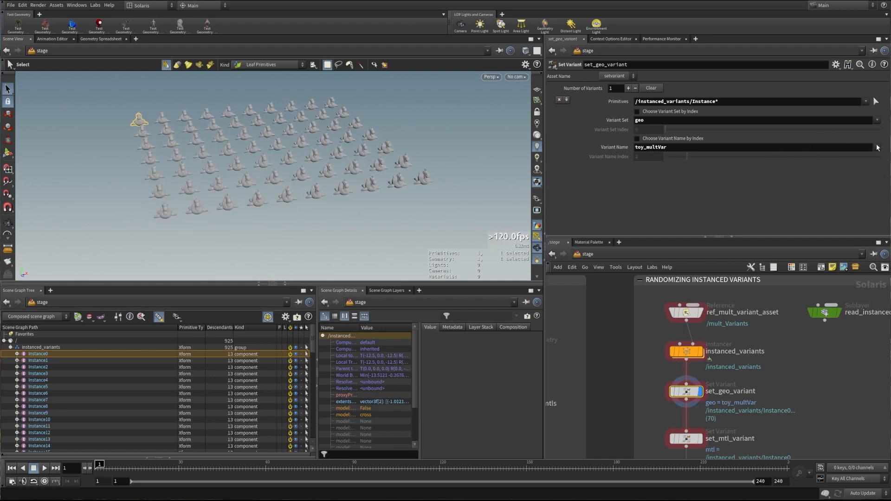
click(877, 147)
click(880, 160)
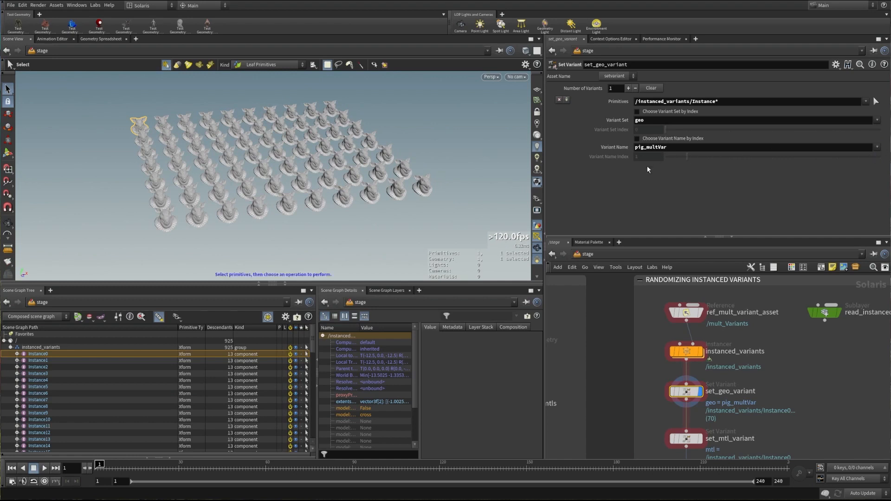
click(637, 139)
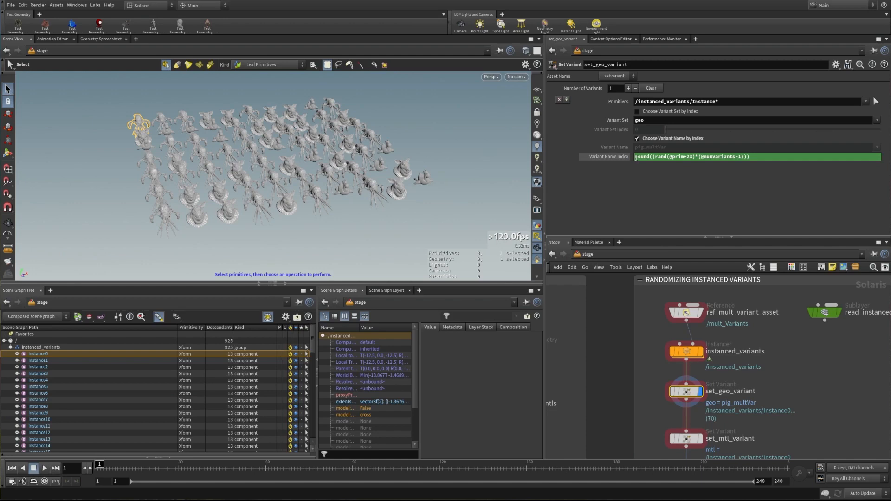
drag(702, 159, 736, 158)
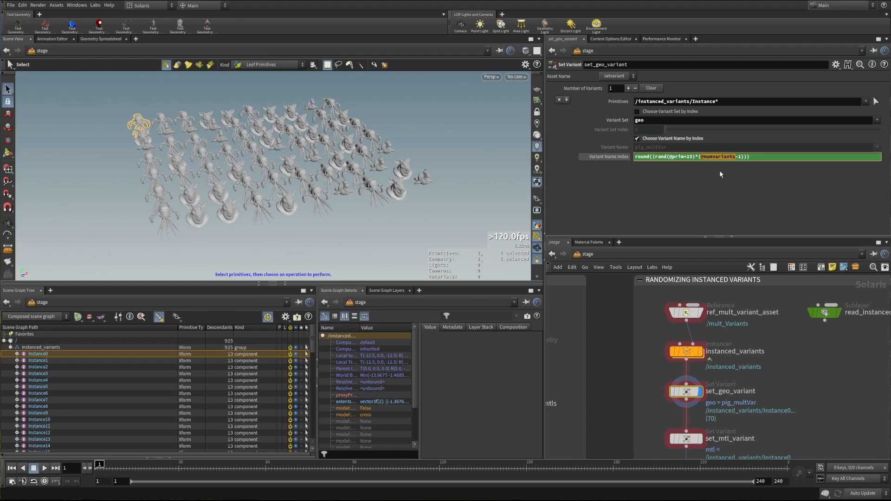
click(685, 157)
key(ctrl+s)
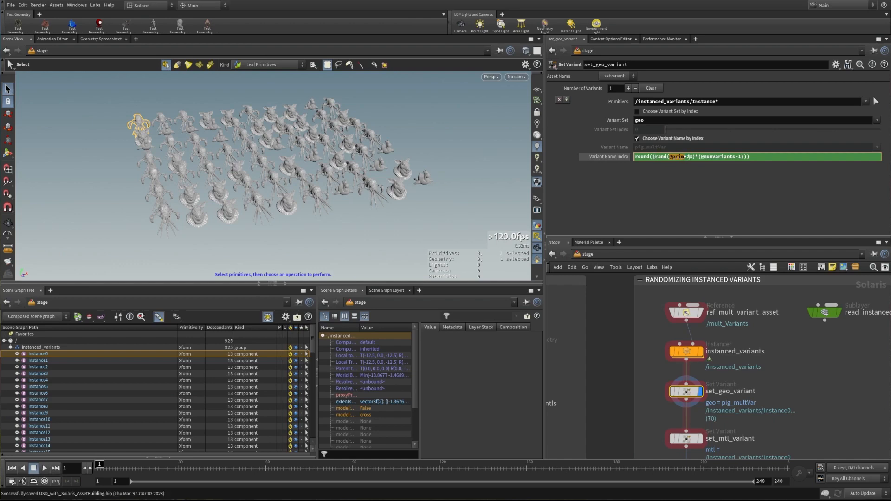
click(684, 177)
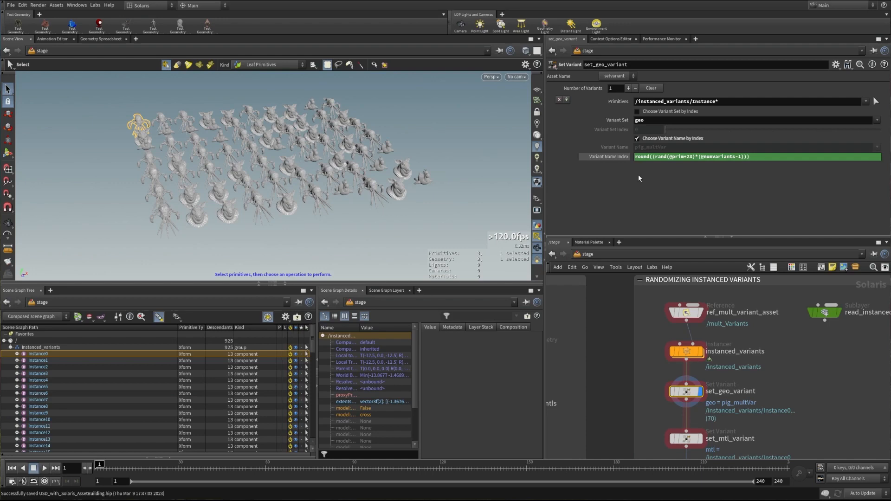
- Show the Variant Name Index as its evaluated value and inspect the randomized instances from a closer angle with nothing selected
click(612, 157)
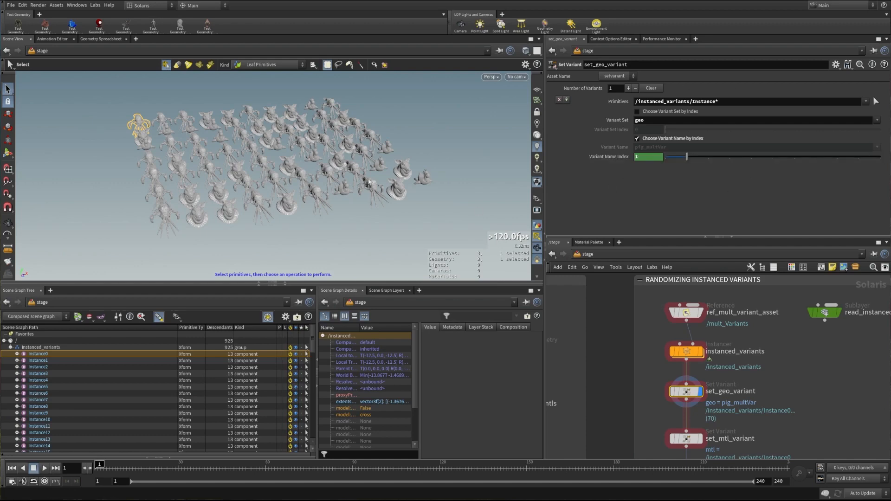
click(286, 175)
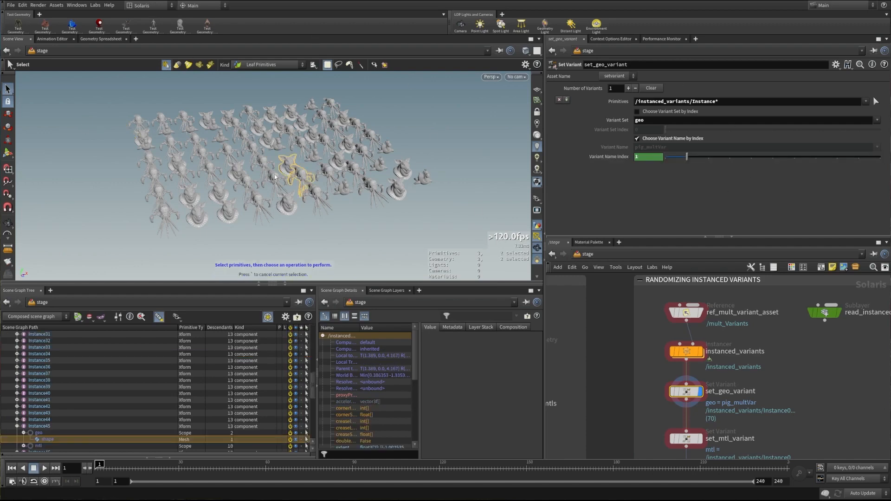
key(Escape)
drag(275, 177, 290, 177)
key(s)
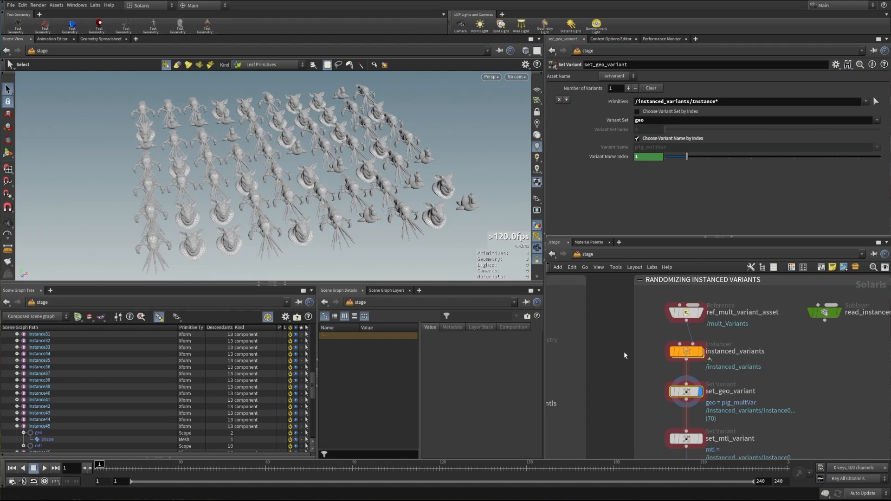
- Show the Variant Name Index expression of set_mtl_variant and display that node in the viewport
middle_drag(742, 422, 726, 373)
click(695, 389)
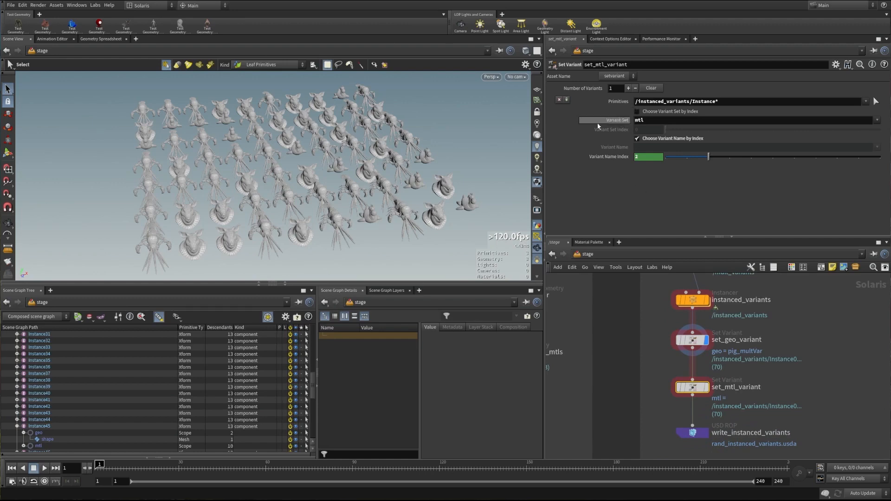
click(693, 340)
click(696, 389)
click(607, 158)
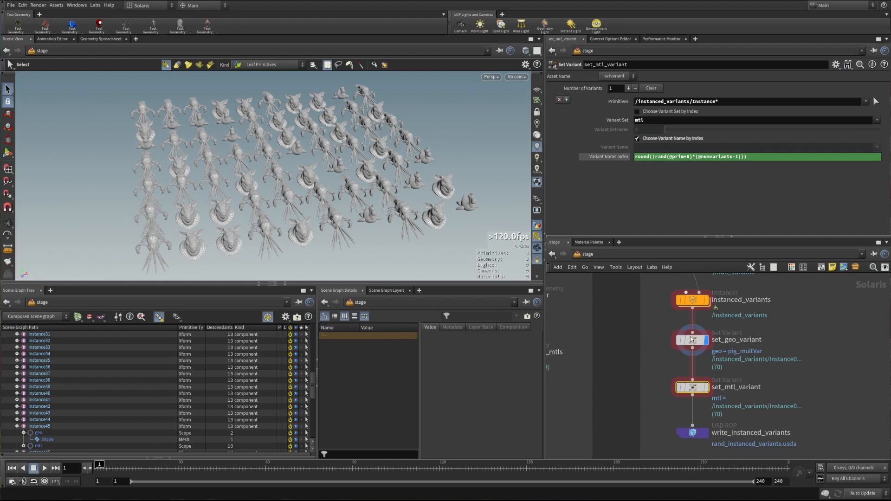
click(706, 387)
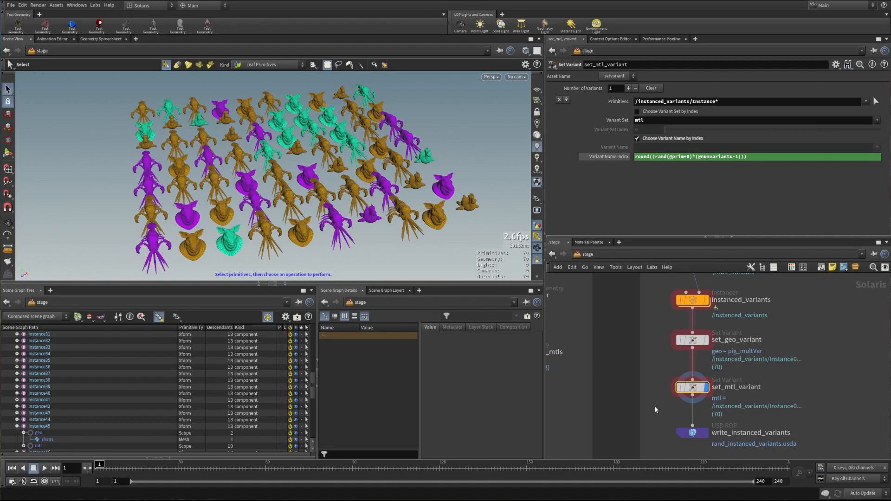
- Select write_instanced_variants and, in the code editor, examine the instanced_variants, Prototypes and mult_Variants definitions in rand_instanced_variants.usda
click(693, 432)
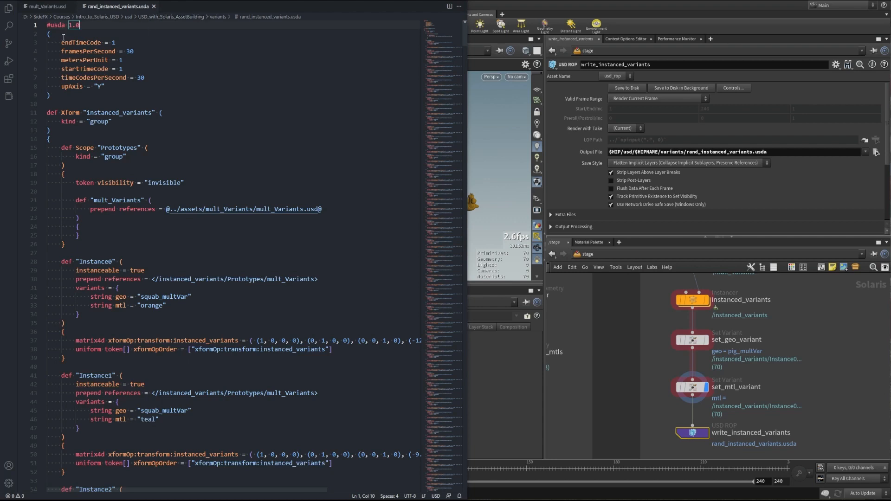
drag(48, 112, 176, 114)
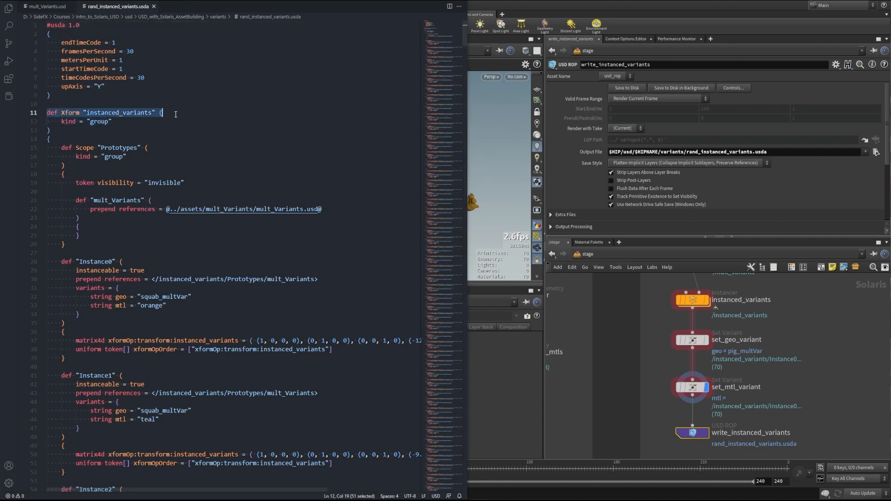
click(63, 121)
drag(62, 148, 155, 148)
drag(75, 156, 128, 156)
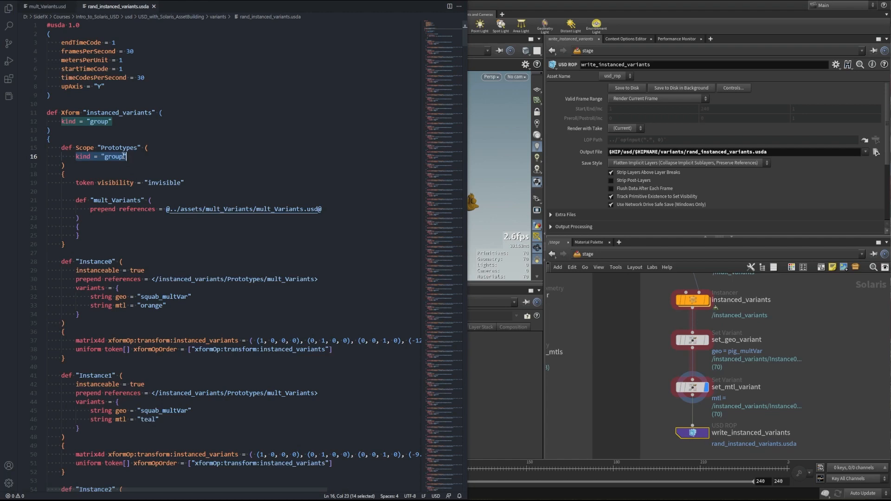
drag(76, 182, 208, 186)
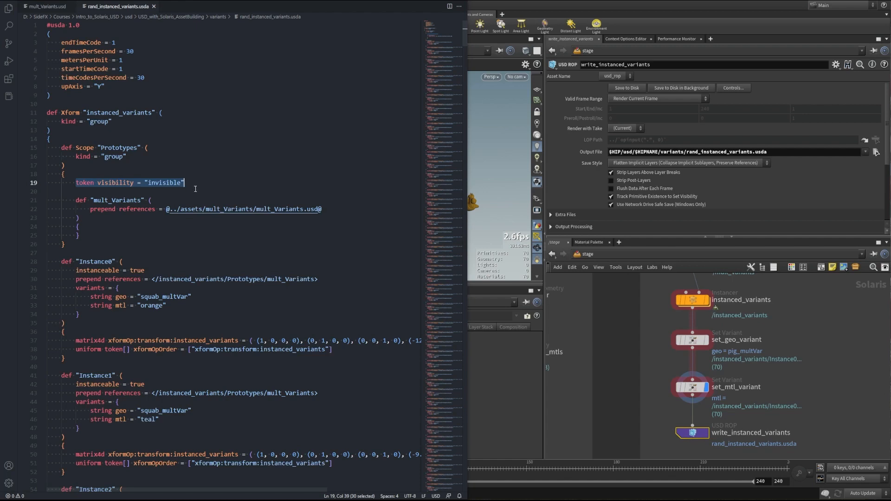
drag(76, 200, 153, 200)
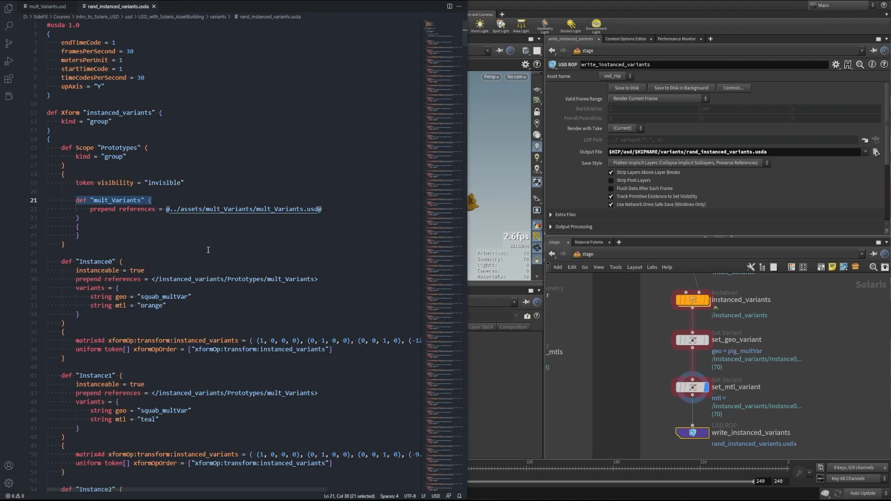
- Examine Instance0's instanceable setting and its reference to the mult_Variants prototype in the USD file
scroll(209, 249, down, 2)
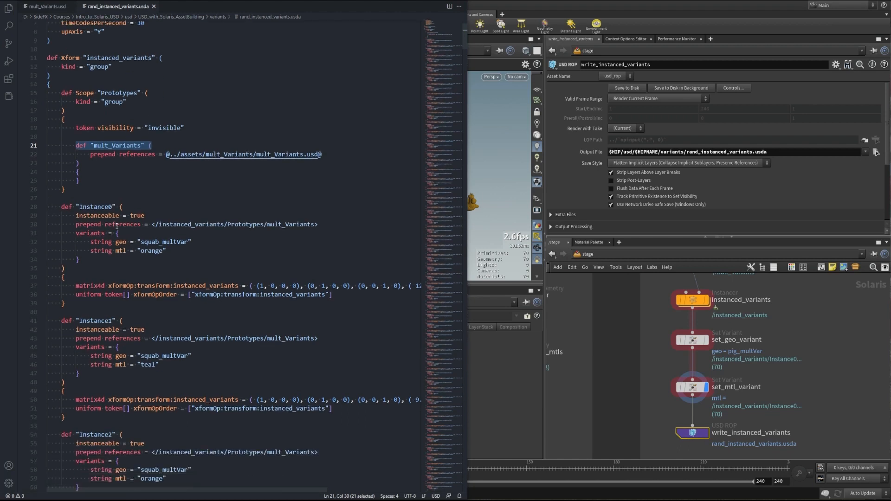
scroll(116, 226, down, 1)
drag(61, 189, 145, 199)
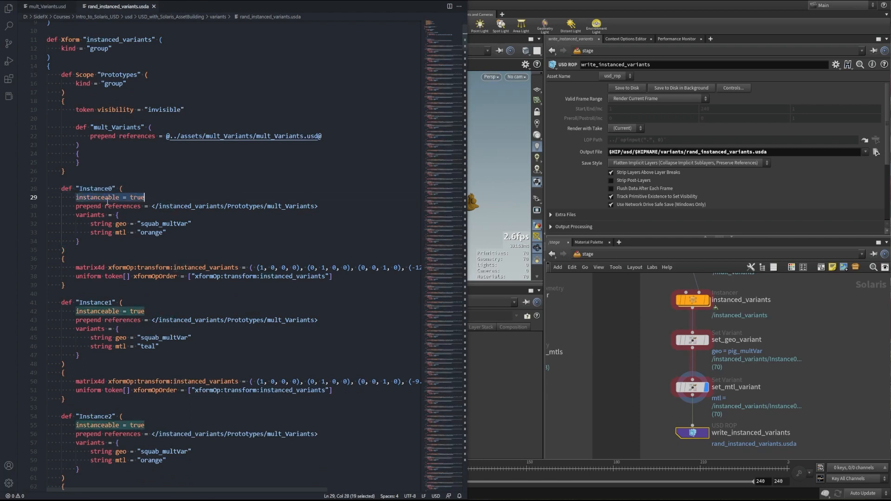
drag(77, 206, 141, 206)
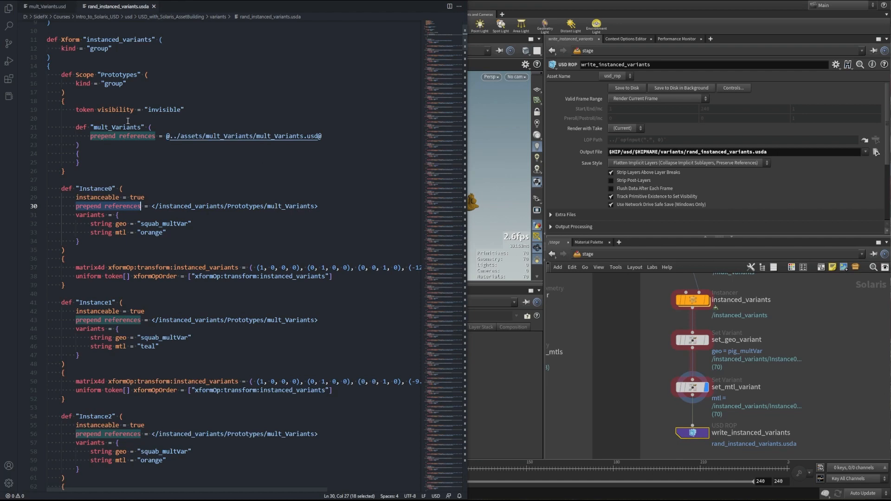
mouse_move(75, 127)
mouse_down()
mouse_move(155, 122)
mouse_move(73, 128)
mouse_up()
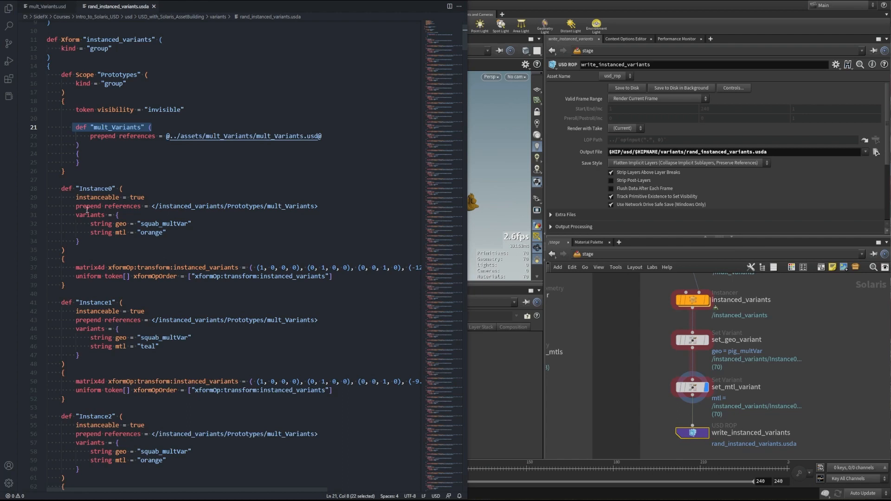
- Compare the geo and mtl variant selections written for Instance0, Instance1 and Instance2
drag(76, 215, 120, 243)
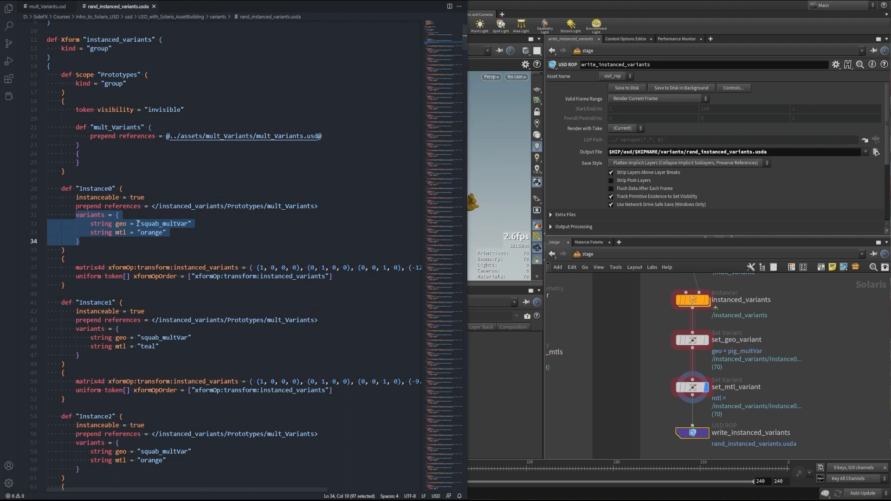
click(155, 223)
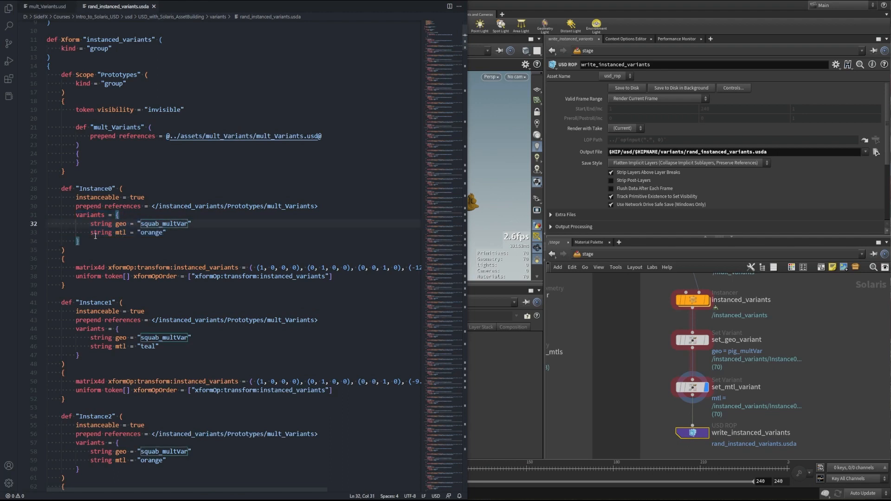
click(119, 233)
drag(138, 232, 163, 231)
drag(75, 329, 97, 355)
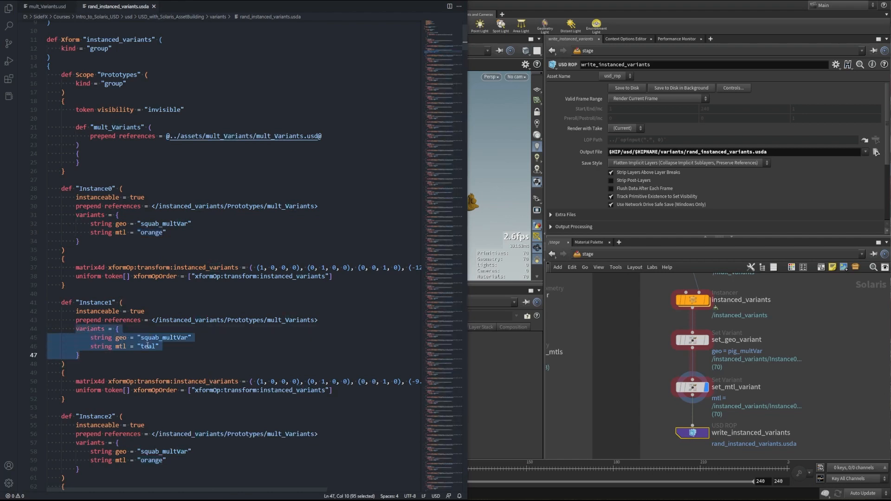
scroll(138, 371, down, 3)
drag(90, 378, 176, 386)
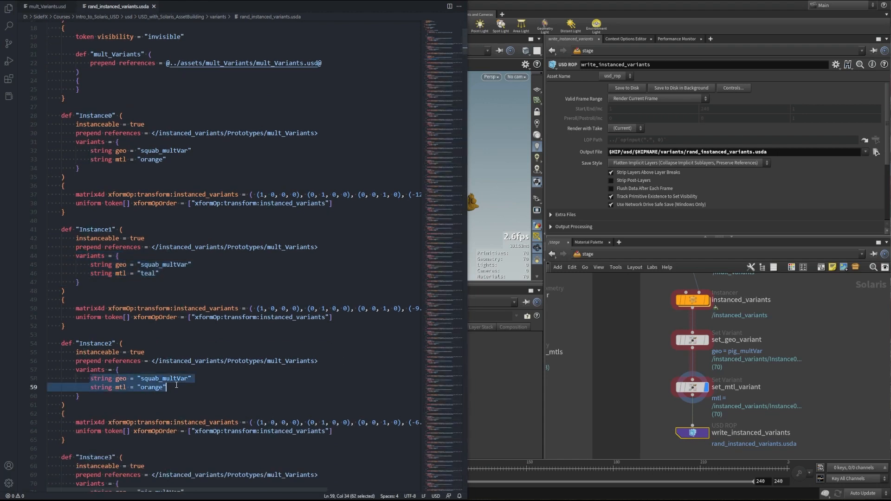
click(176, 386)
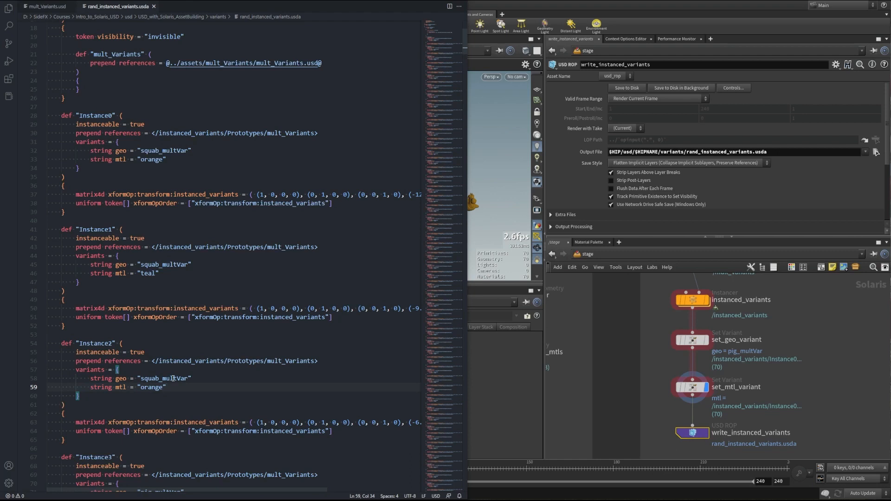
- Examine the last instance definitions at the end of rand_instanced_variants.usda and return to the start of the file
drag(429, 31, 450, 461)
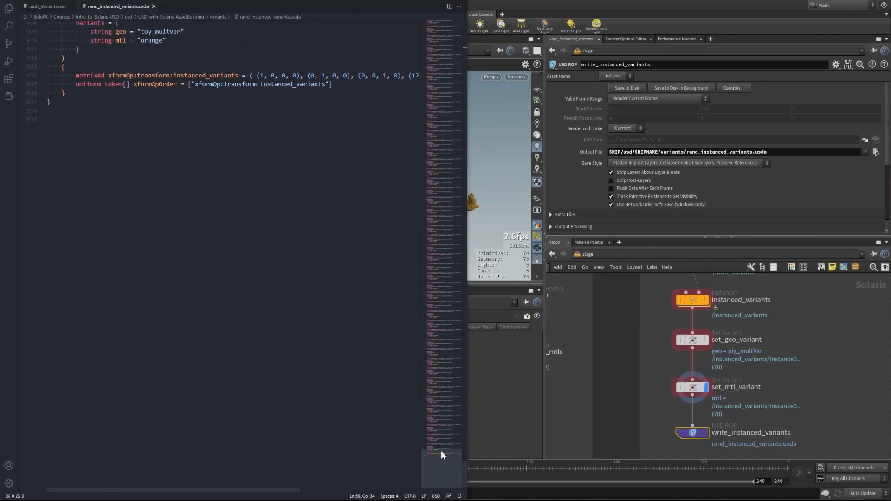
scroll(443, 439, up, 5)
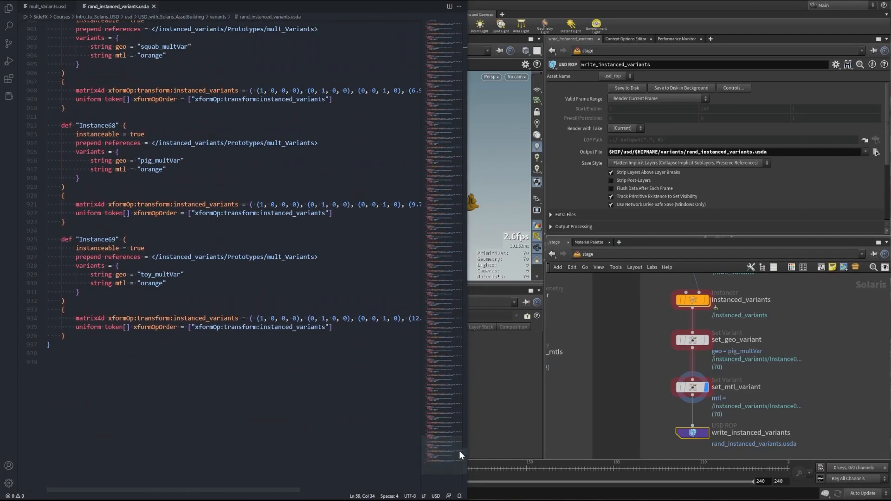
drag(450, 455, 447, 428)
drag(458, 212, 450, 20)
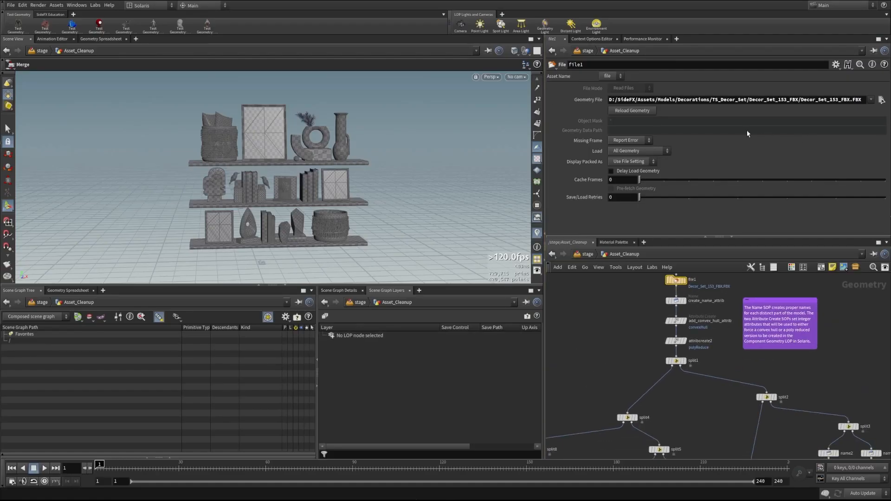
- Look over the Asset_Cleanup geometry network from the naming and attribute nodes down through the split branches
middle_drag(626, 357, 629, 336)
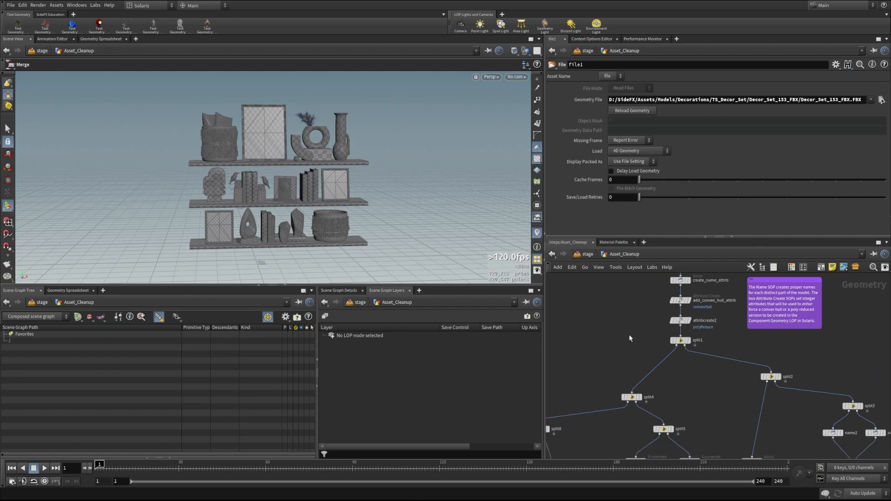
scroll(631, 333, down, 3)
middle_drag(624, 371, 632, 296)
middle_drag(622, 344, 624, 374)
scroll(622, 362, down, 1)
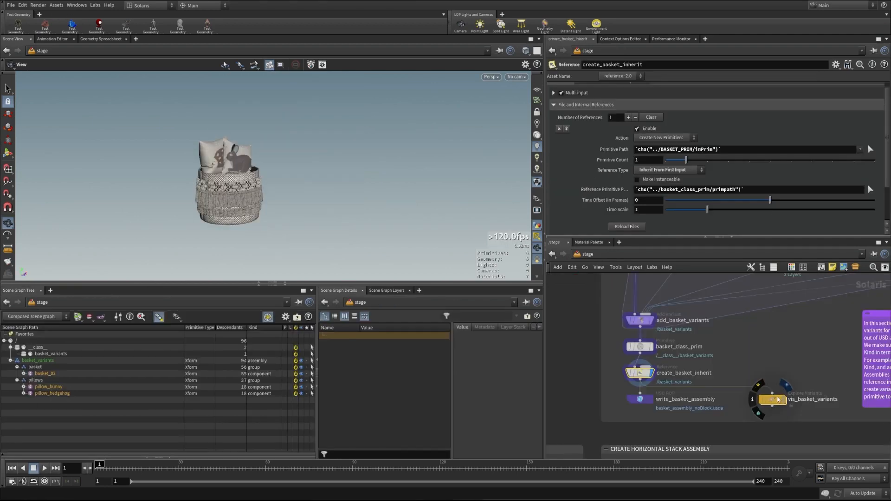
- Select the vis_basket_variants node beside the basket assembly network
click(778, 402)
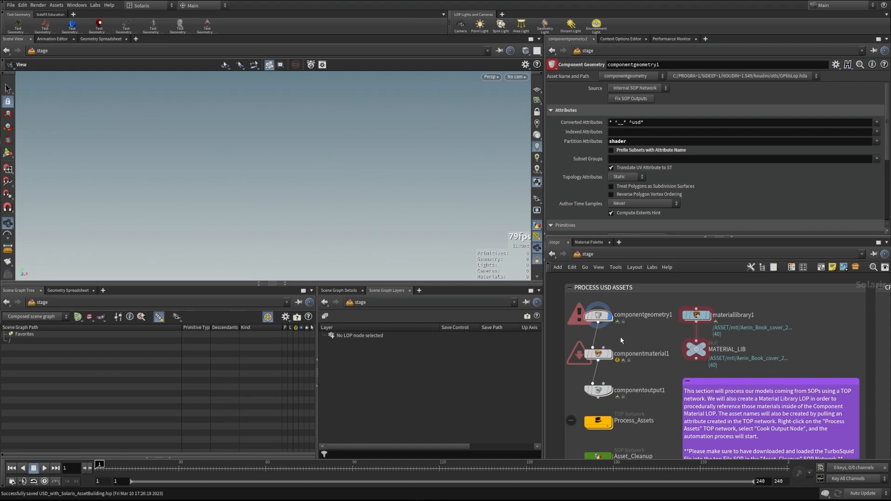
- Open the Asset_Cleanup SOP network from the Process USD Assets section and examine its node layout up to the file node
scroll(621, 398, down, 2)
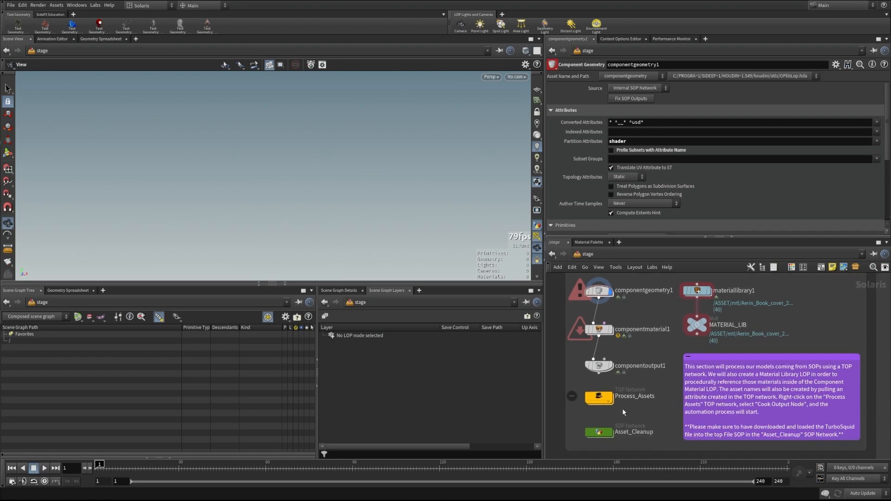
middle_drag(622, 409, 620, 418)
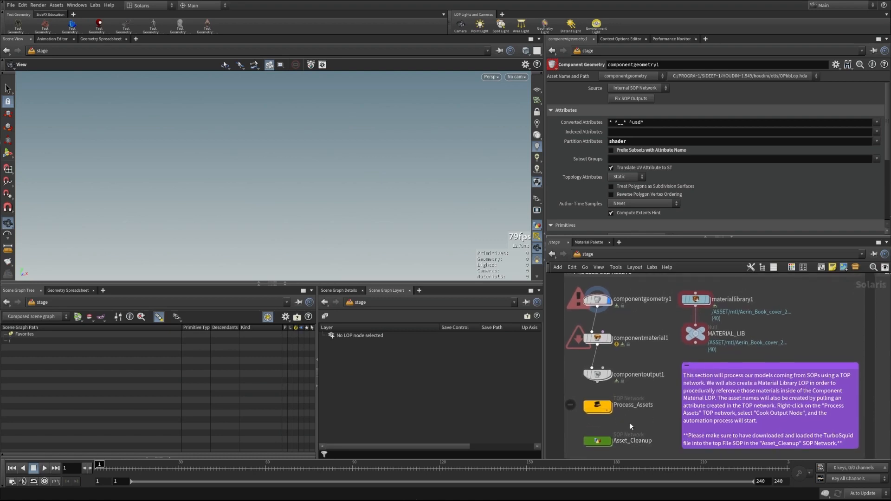
scroll(626, 416, down, 1)
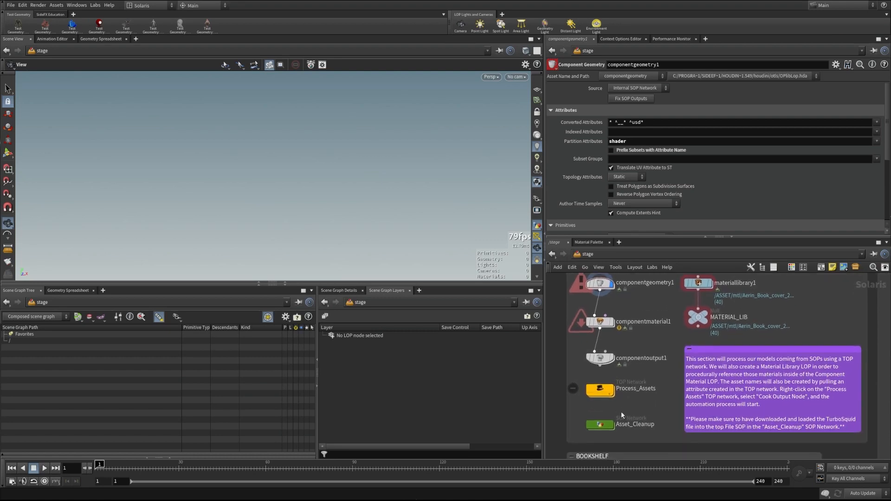
double_click(602, 426)
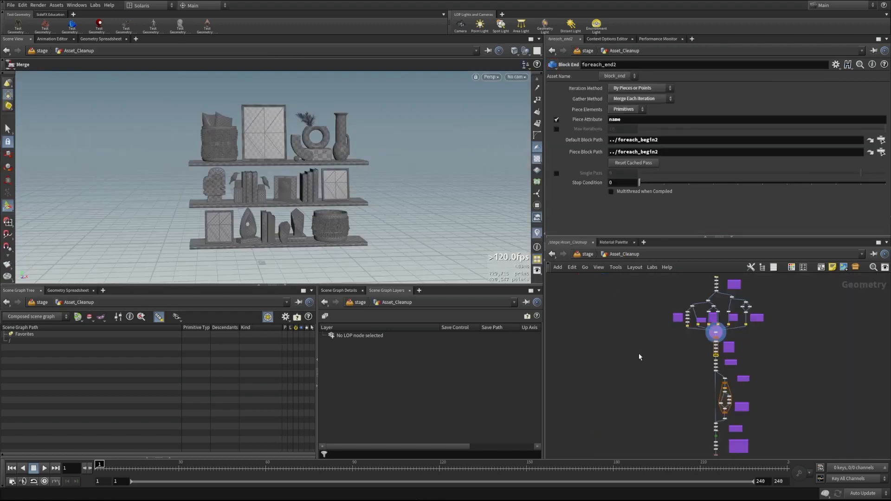
middle_drag(639, 355, 606, 376)
scroll(652, 307, up, 2)
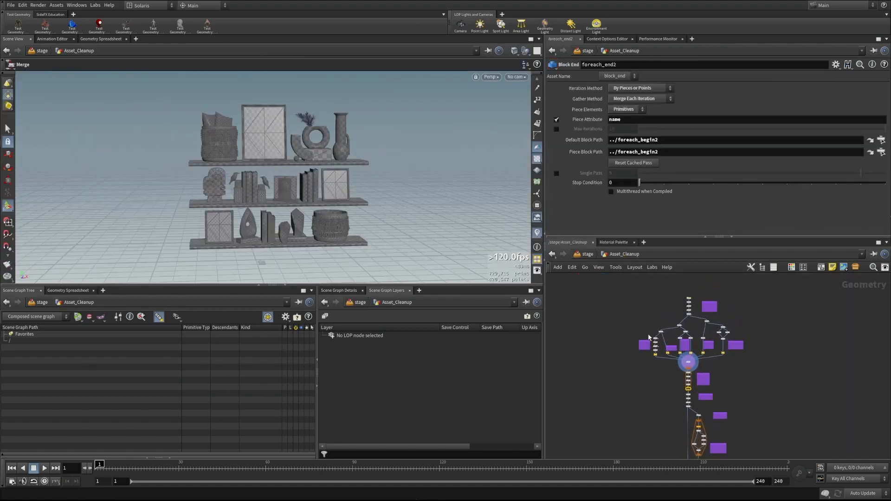
mouse_move(649, 338)
middle_down()
mouse_move(630, 289)
mouse_move(643, 349)
middle_up()
scroll(641, 320, down, 2)
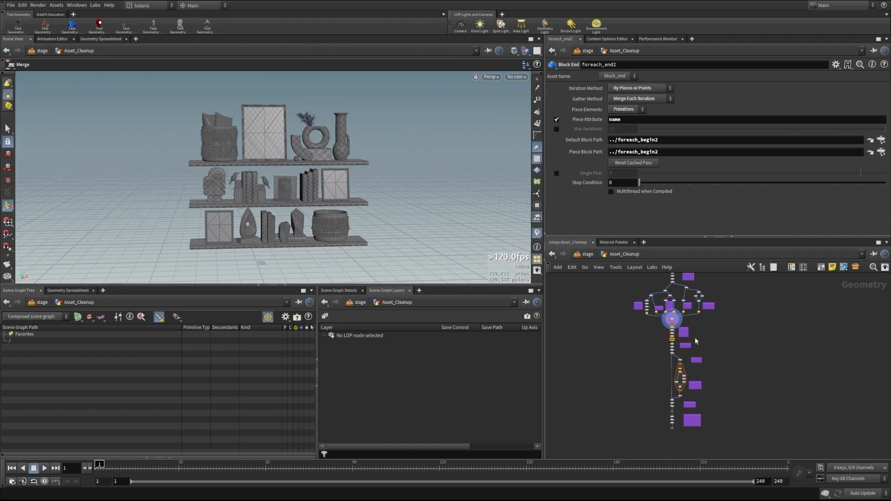
scroll(695, 342, up, 6)
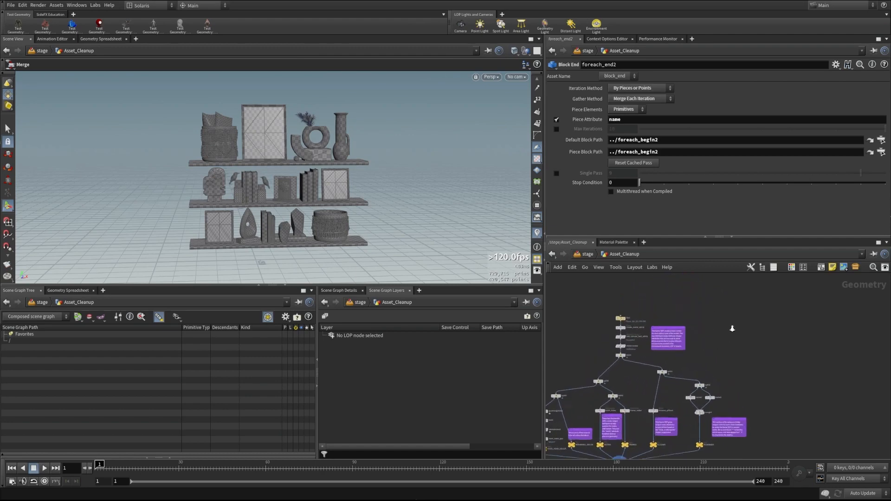
- Select the file1 node feeding the Asset_Cleanup network to examine its geometry file settings
scroll(734, 334, up, 2)
scroll(645, 332, up, 3)
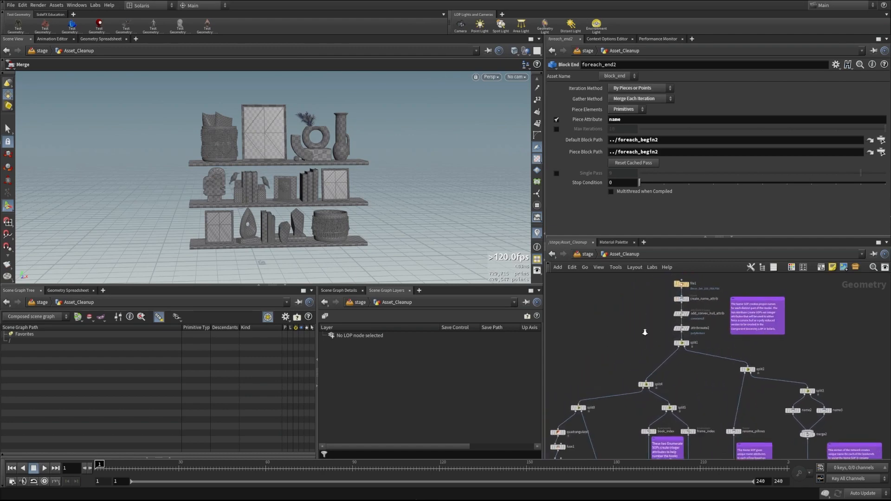
scroll(644, 333, up, 4)
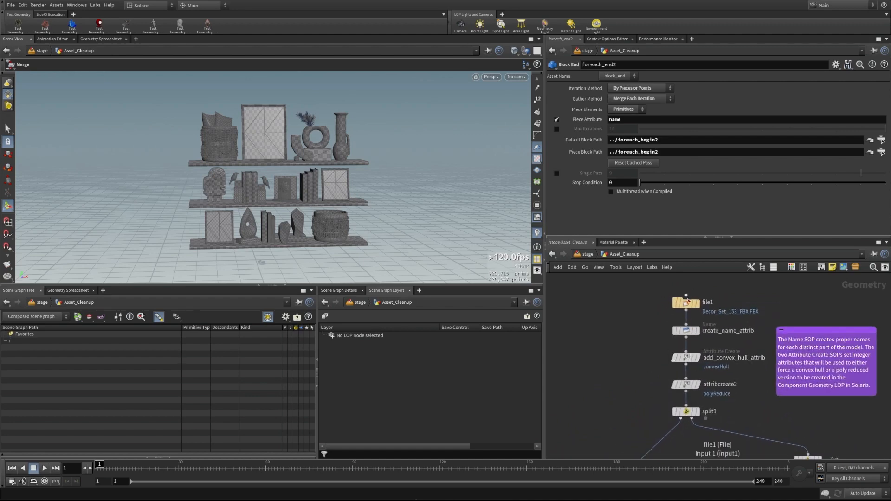
click(685, 301)
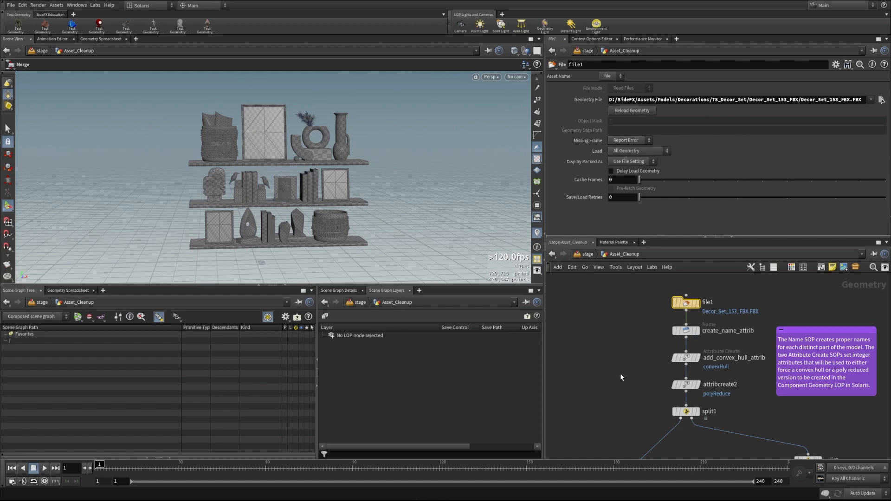
- Display the raw geometry loaded by file1, leaving the node's existing wiring as it is
scroll(585, 376, down, 3)
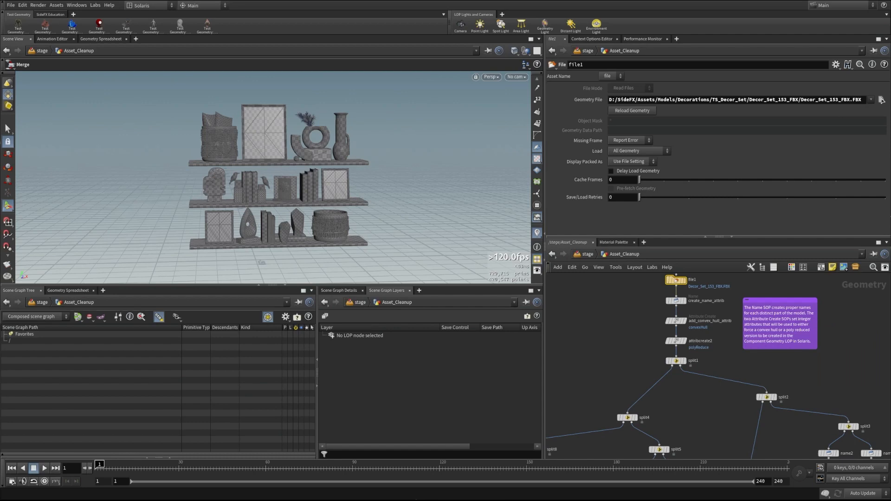
scroll(633, 353, down, 3)
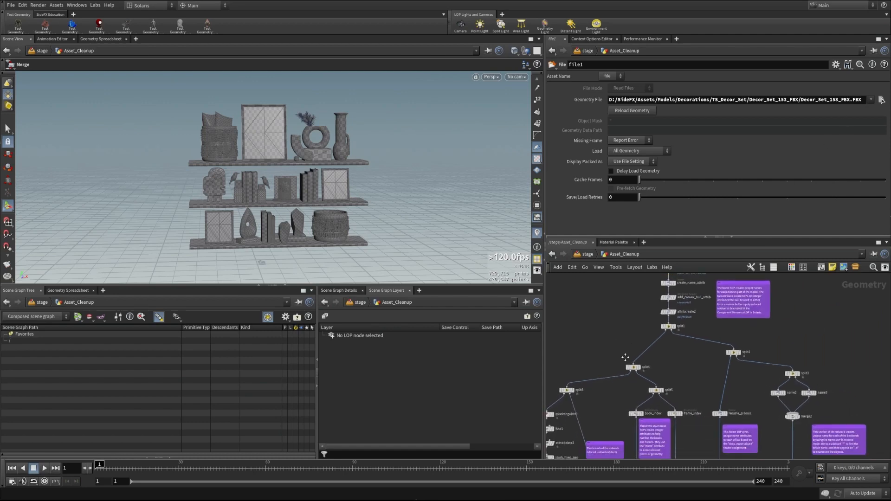
middle_drag(620, 345, 622, 378)
scroll(622, 360, down, 1)
middle_drag(638, 299, 632, 333)
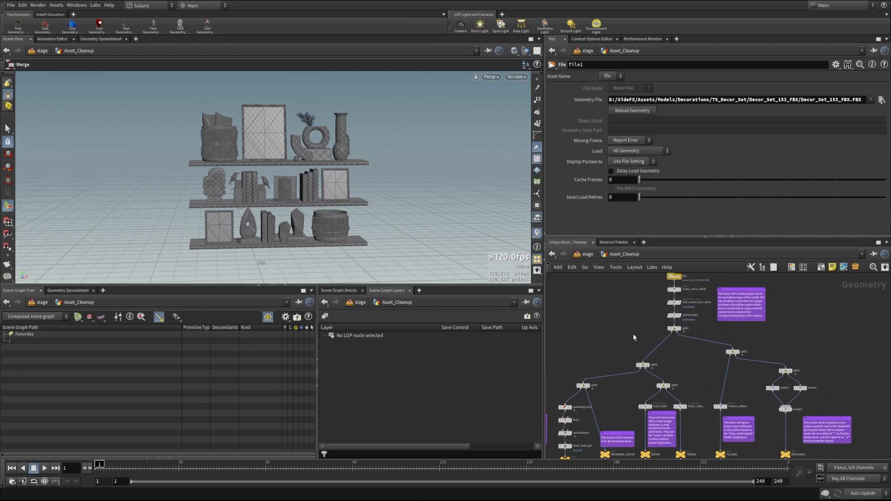
click(675, 280)
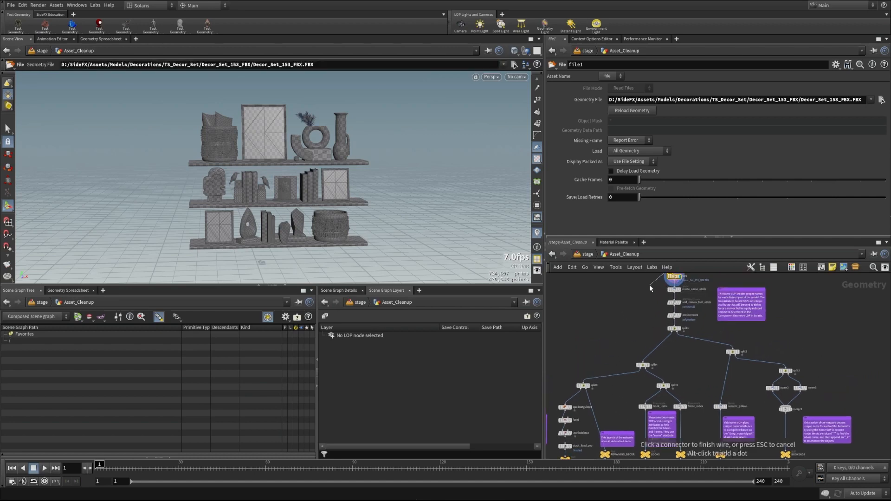
key(Escape)
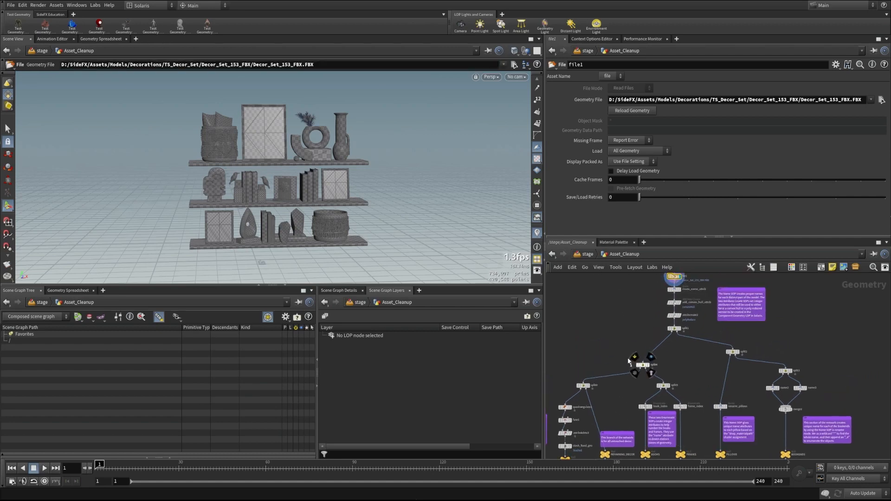
- Display merge1, where the decor, books, frames, pillows and bookends branches rejoin, and inspect its inputs
middle_click(648, 367)
middle_drag(667, 368, 667, 293)
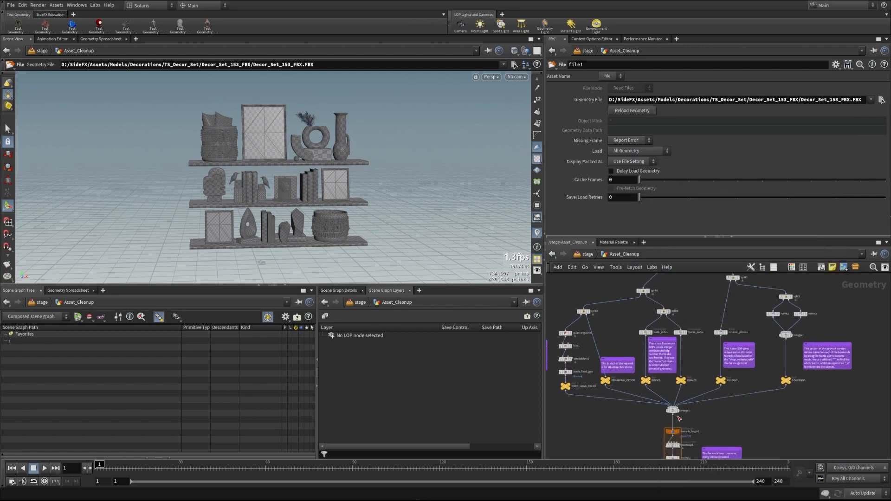
click(673, 410)
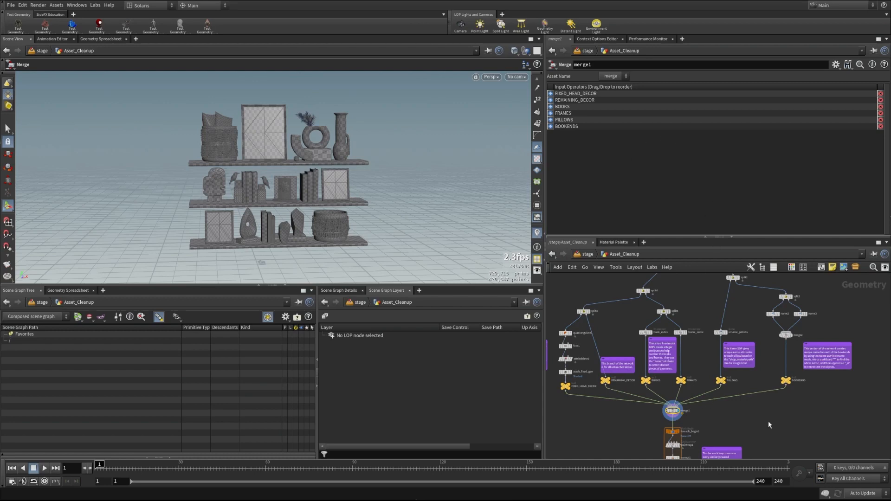
scroll(762, 414, up, 2)
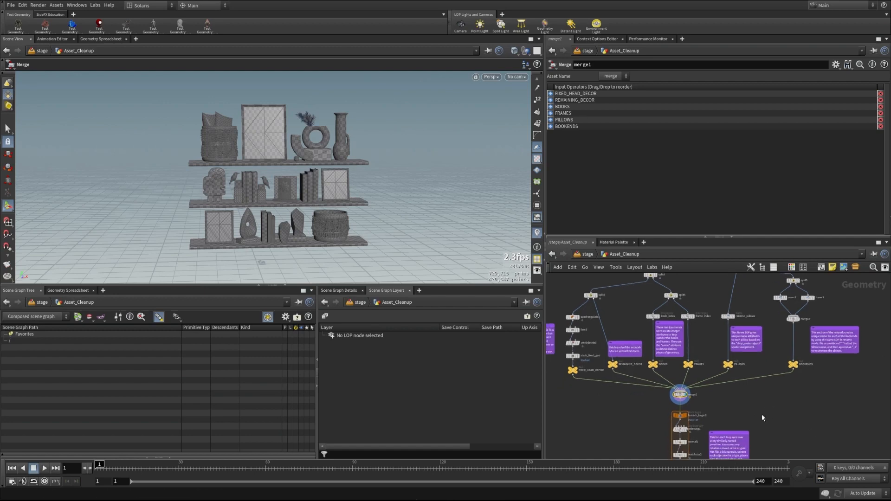
middle_drag(759, 408, 796, 411)
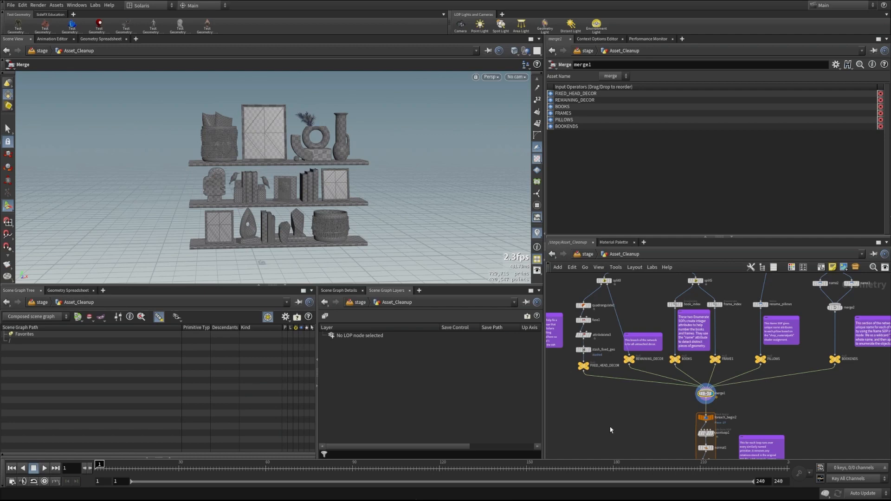
- Display the foreach_end2 loop output and inspect the centred decor pieces and shelves from different angles
scroll(657, 433, down, 3)
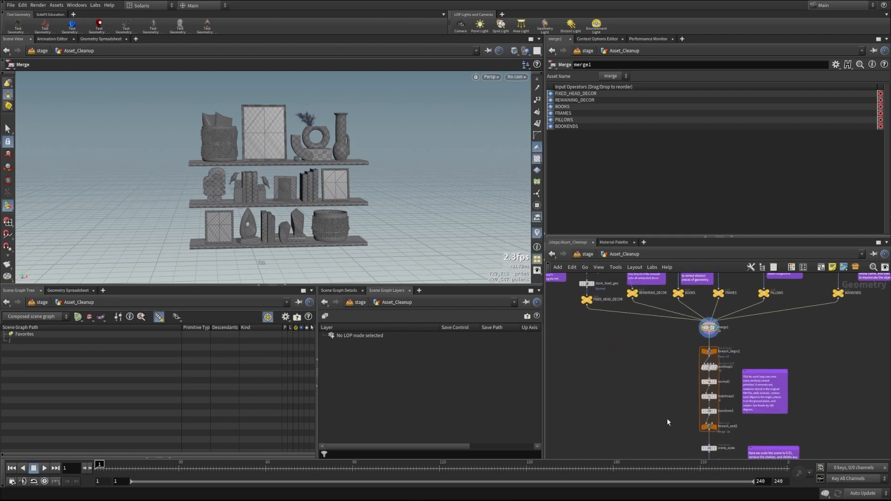
scroll(692, 411, right, 1)
scroll(737, 420, down, 1)
scroll(738, 418, up, 4)
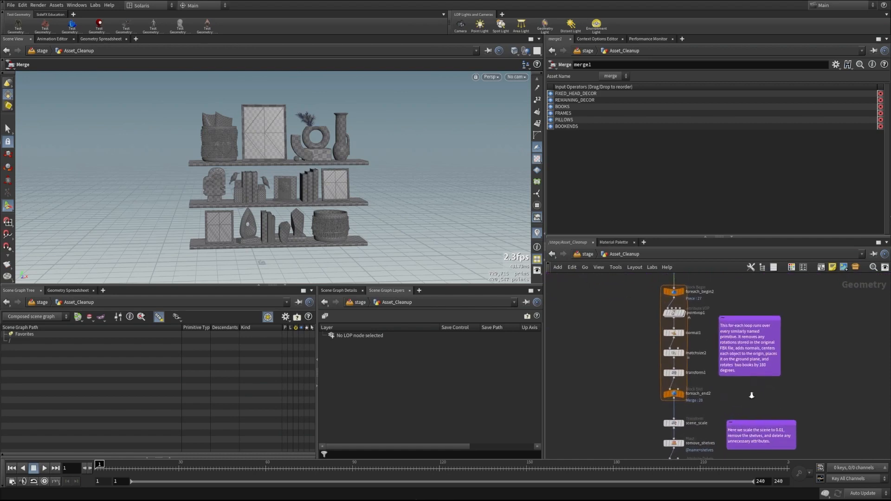
scroll(644, 397, up, 1)
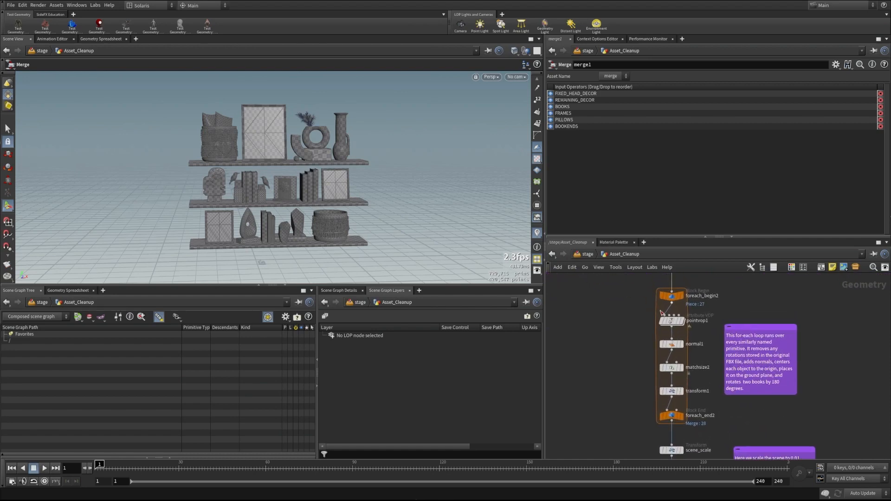
click(677, 415)
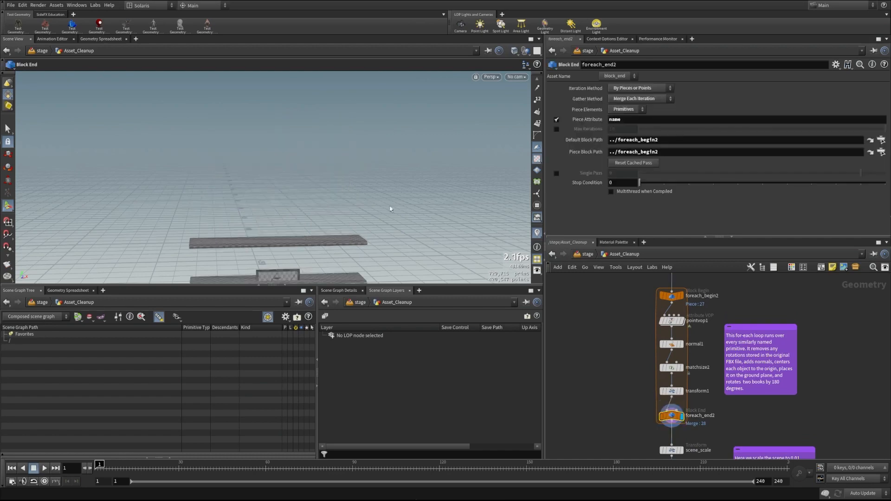
drag(270, 264, 318, 214)
key(Return)
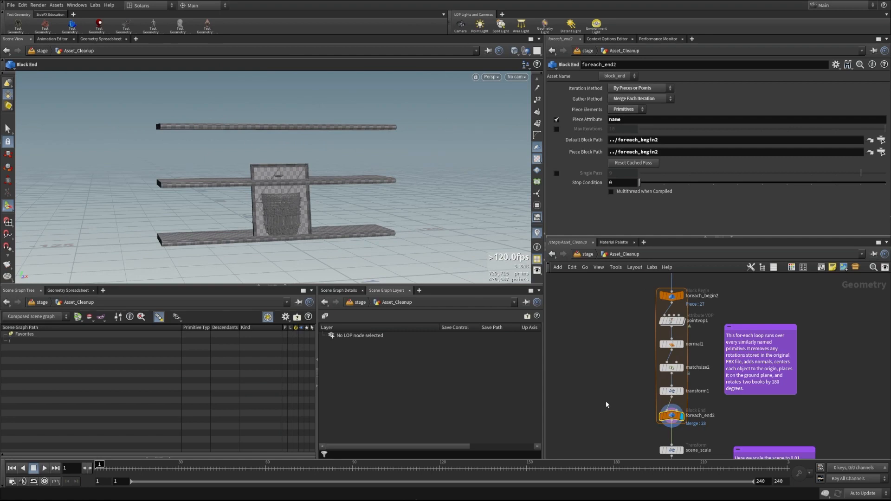
key(Escape)
drag(273, 201, 284, 186)
key(Return)
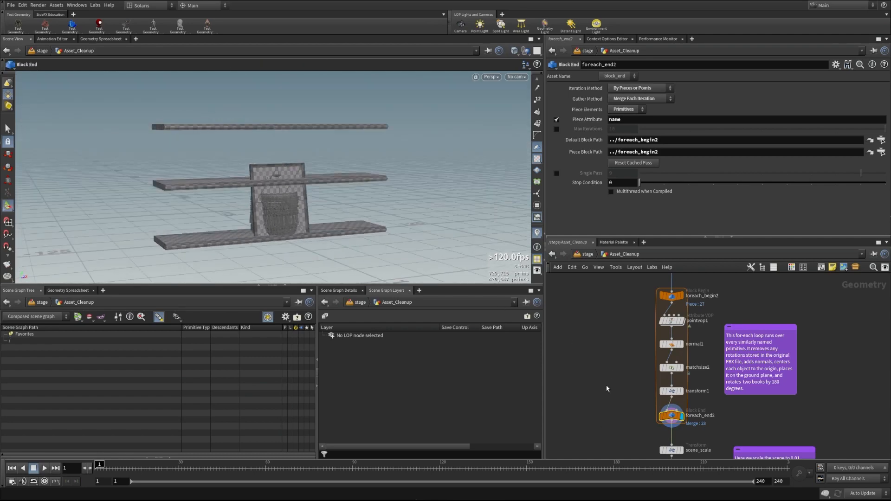
- Display the scene_scale transform below the for-each loop and inspect the scaled geometry and its uniform scale
middle_drag(634, 373, 622, 336)
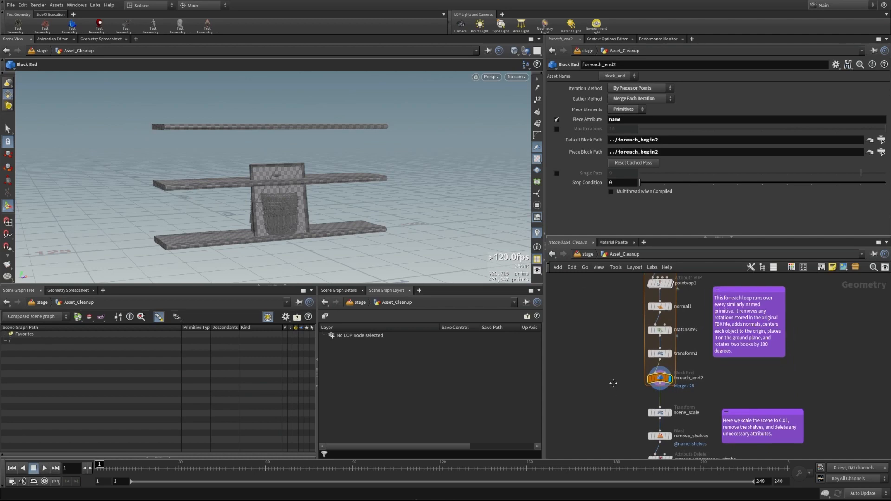
middle_drag(614, 378, 614, 303)
click(660, 339)
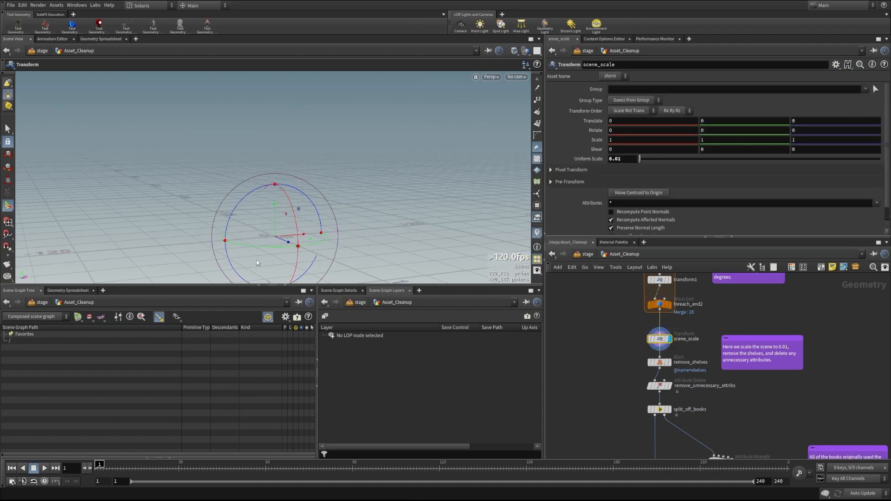
drag(256, 260, 259, 228)
drag(406, 152, 246, 246)
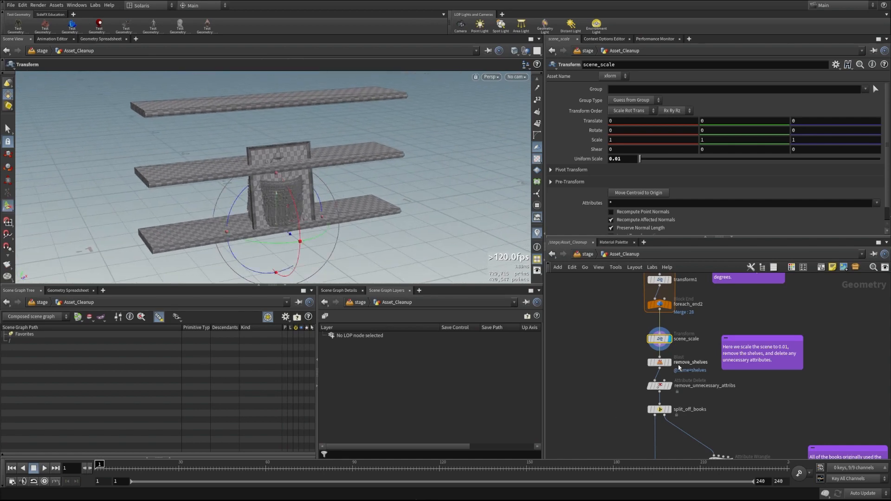
- Display the remove_shelves blast node and inspect the decor geometry without the shelves
click(652, 362)
drag(298, 211, 309, 171)
middle_drag(611, 388, 602, 333)
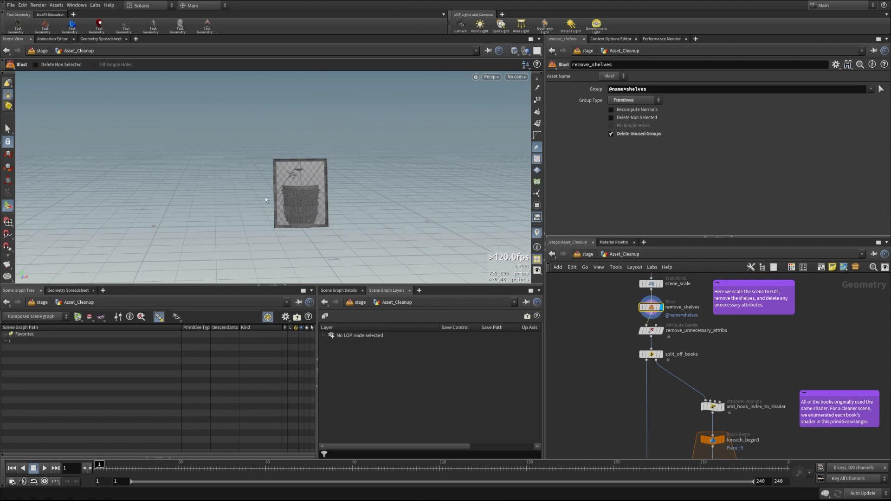
- Display the foreach_end3 output of the book-processing loop and inspect the upright and horizontal books
scroll(599, 404, down, 4)
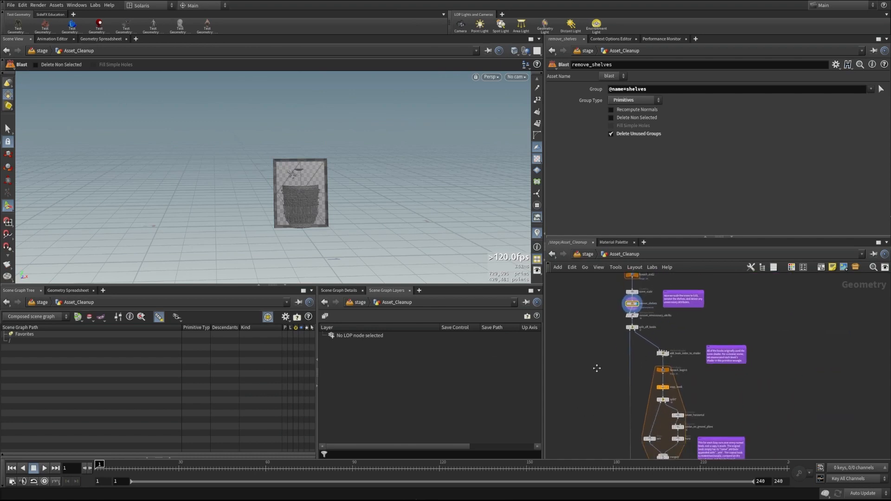
middle_drag(597, 366, 597, 350)
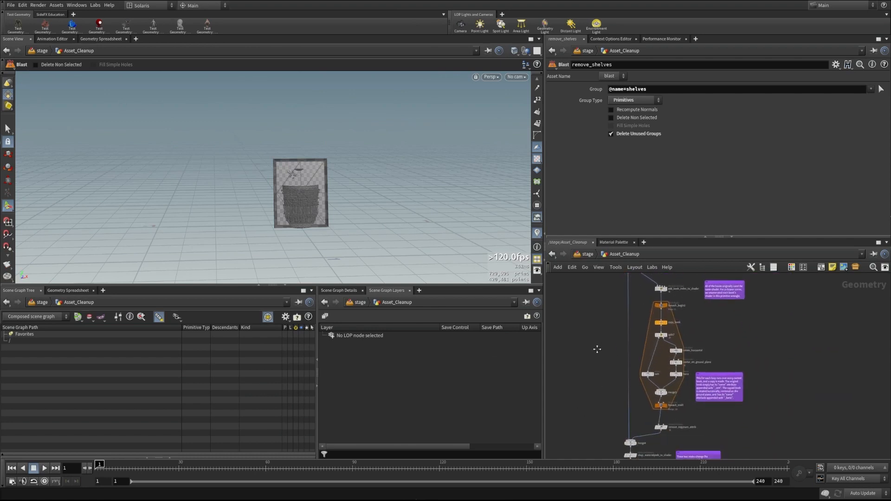
click(665, 407)
click(664, 407)
scroll(236, 208, up, 5)
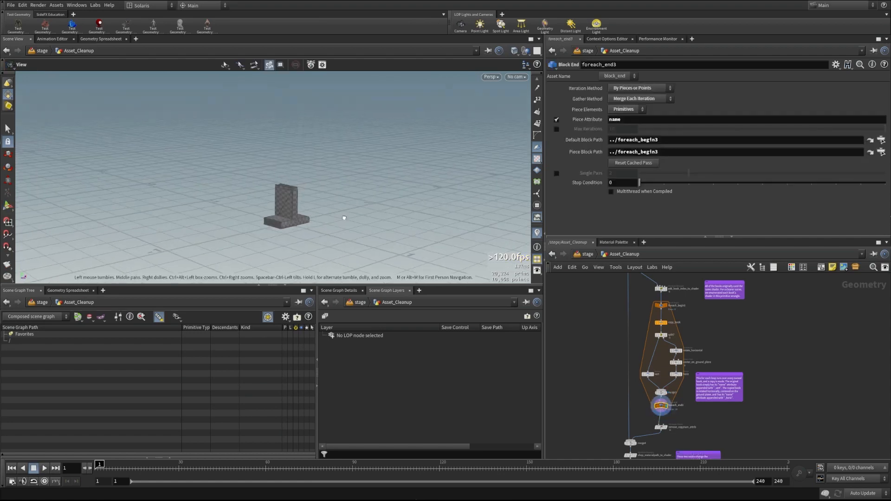
drag(235, 208, 236, 208)
key(Return)
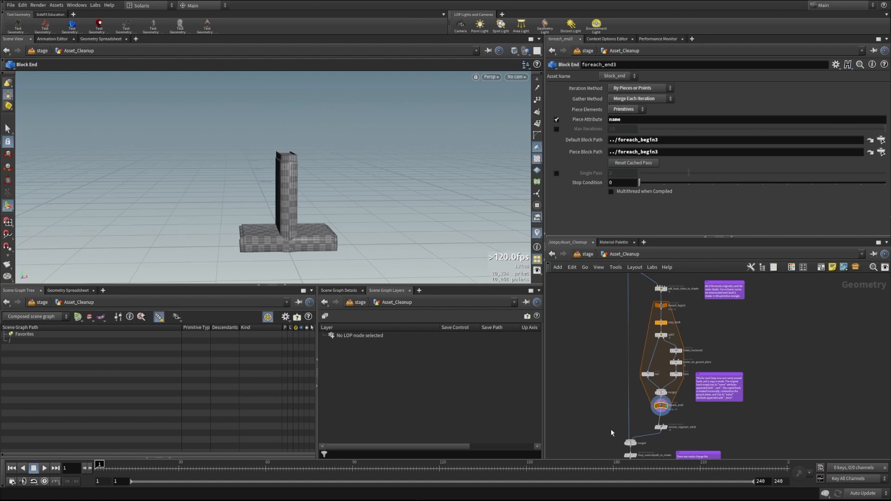
- Display the clean_shader_names wrangle below merge4 and examine its VEX code and resulting geometry
middle_drag(611, 432, 617, 419)
middle_drag(712, 358, 719, 344)
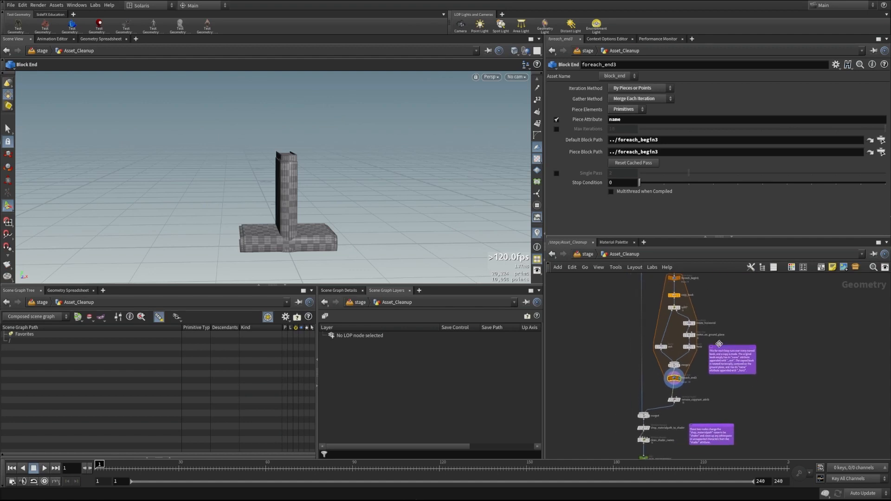
scroll(607, 420, up, 5)
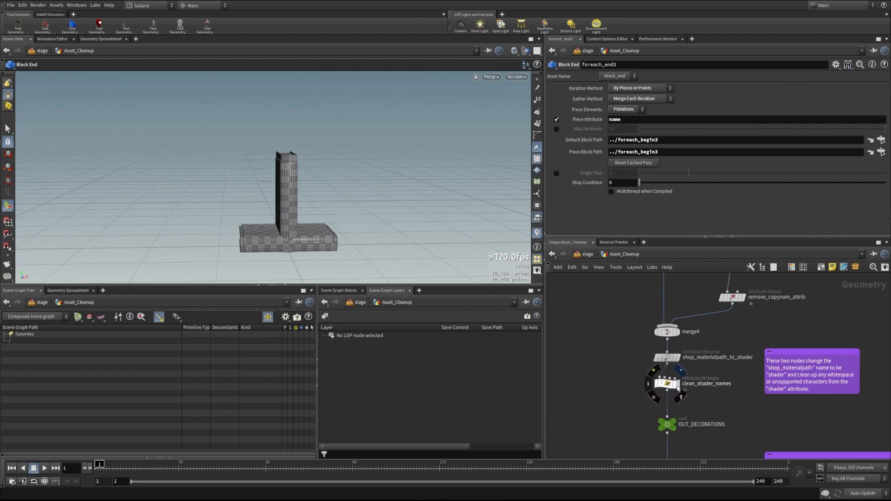
click(678, 389)
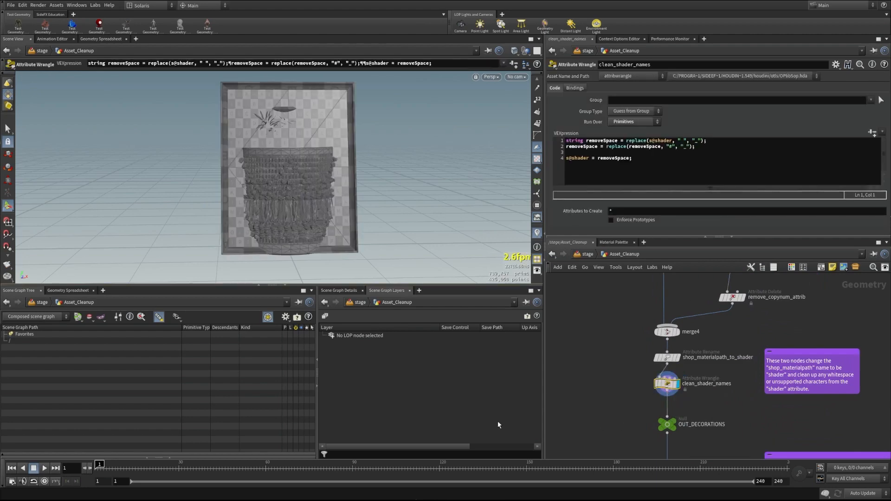
alt+drag(322, 189, 357, 209)
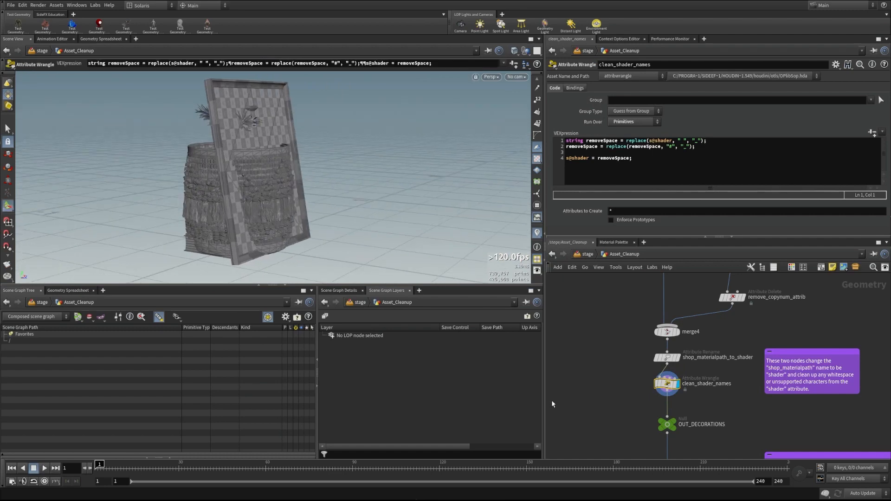
- Display the OUT_DECORATIONS null and inspect the final cleaned decorations along with the automation nodes below it
scroll(589, 321, down, 5)
click(647, 311)
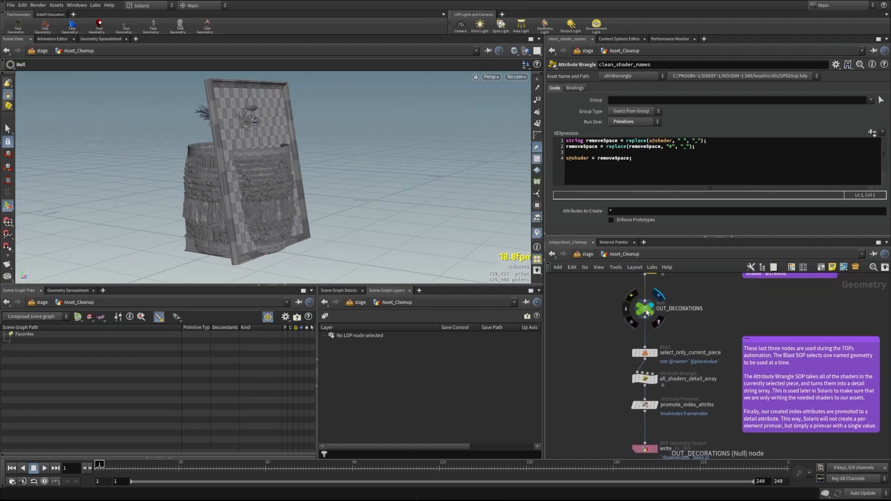
alt+drag(334, 204, 228, 197)
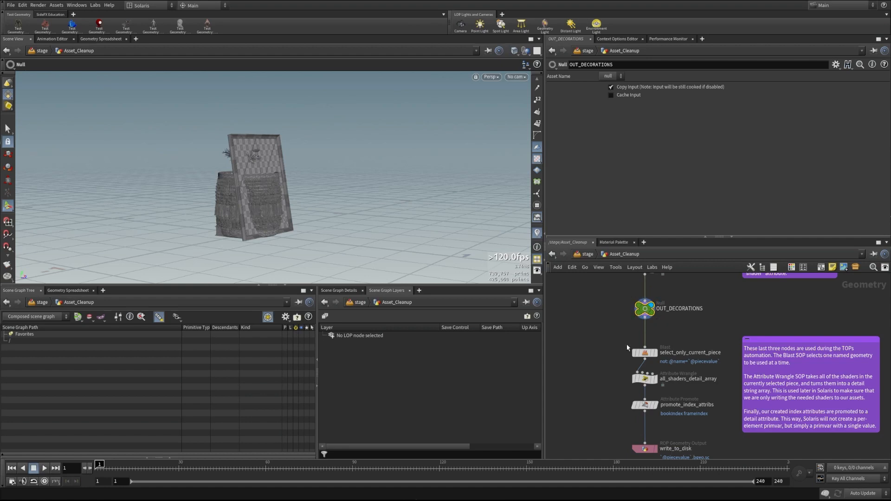
- Return to the stage, open the Process_Assets TOP network, and select create_work_items_from_named_geo to examine its source settings
key(u)
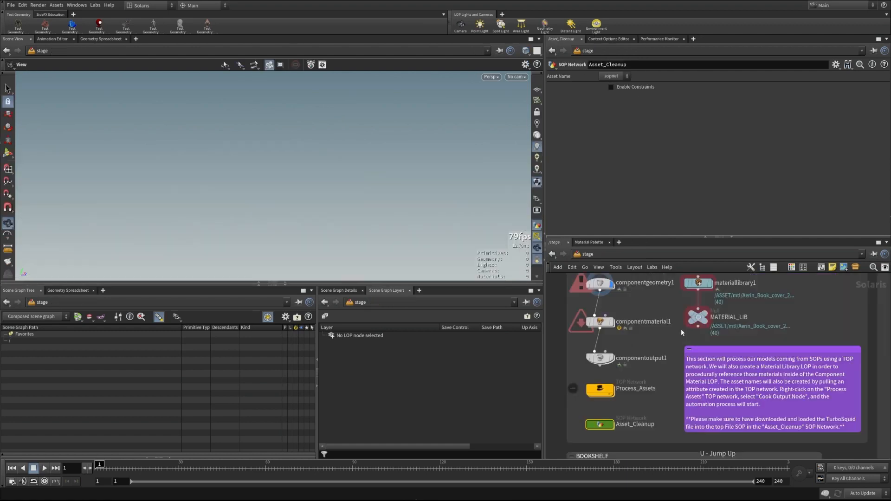
double_click(606, 390)
click(634, 323)
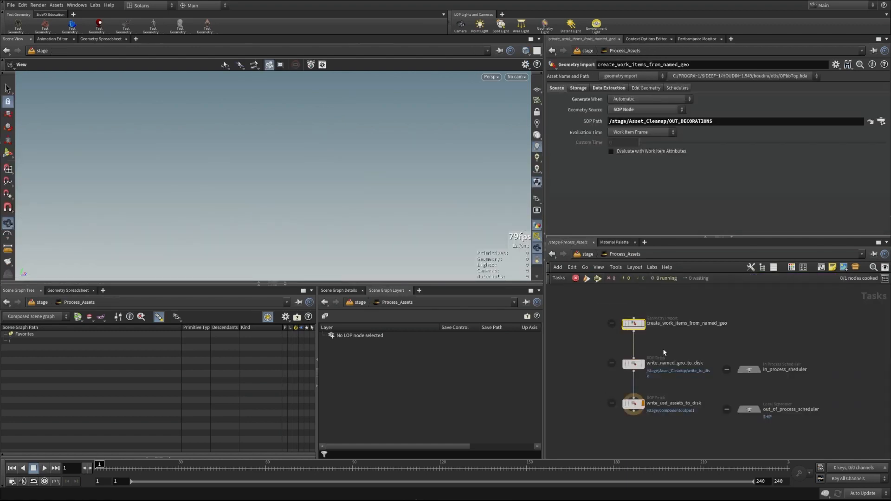
scroll(670, 332, up, 4)
scroll(664, 347, down, 2)
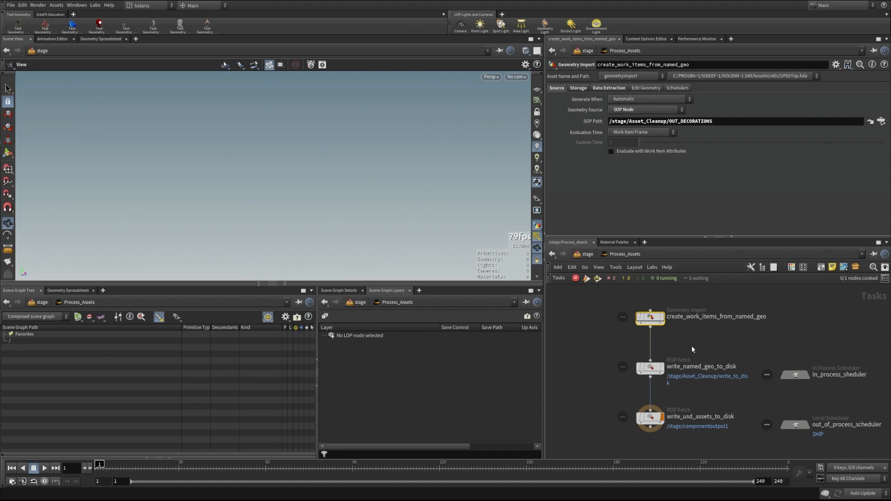
- Return to the stage, bring up the Cook Output Node command of the Process_Assets TOP network, and reopen the network
key(u)
right_click(603, 388)
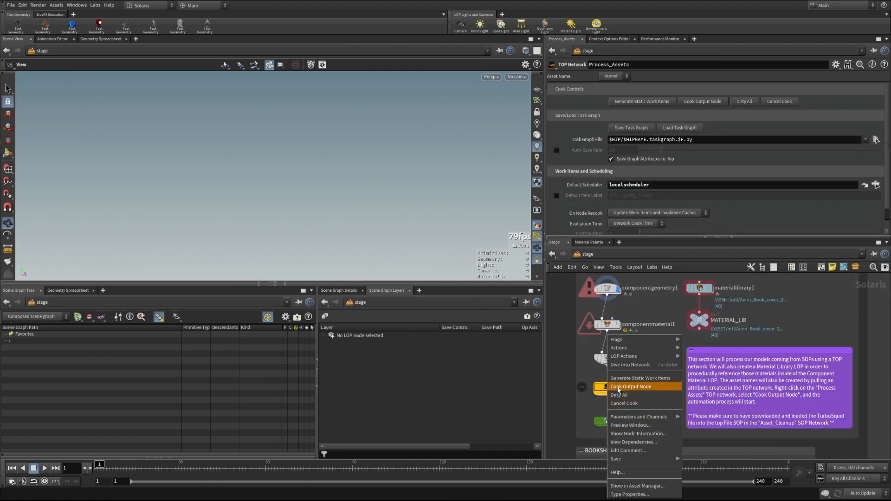
click(619, 387)
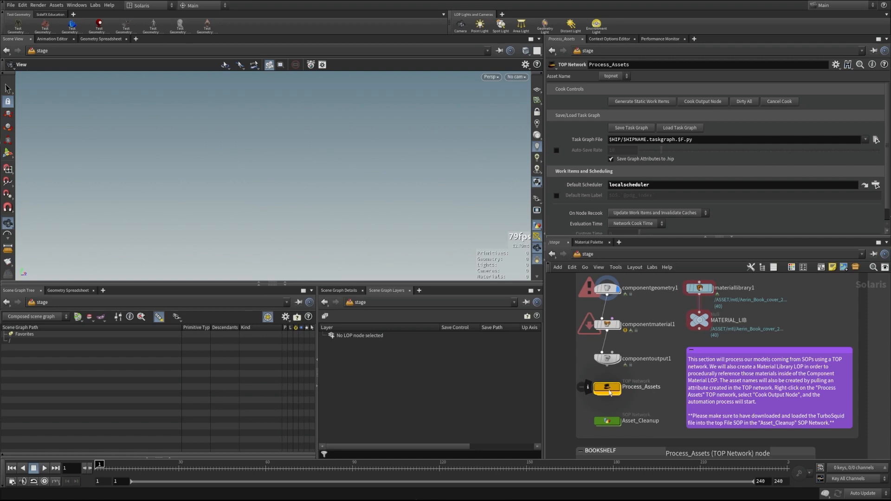
double_click(609, 392)
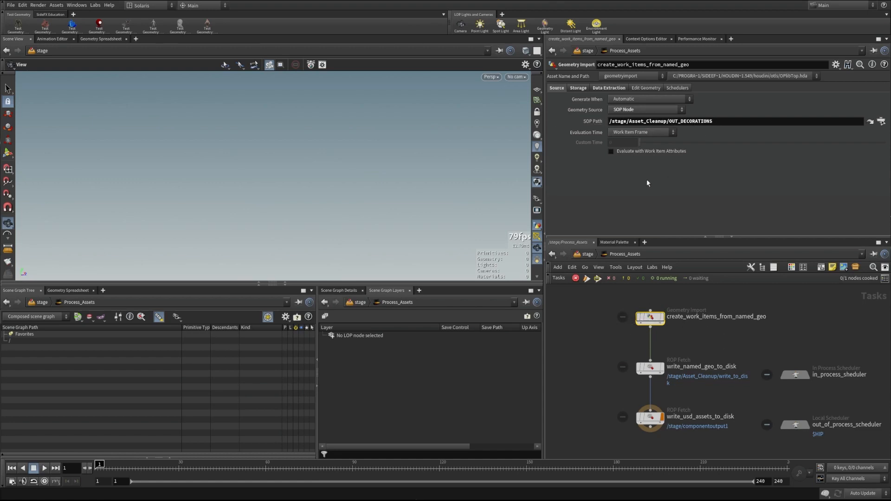
- Cook create_work_items_from_named_geo to produce its work items, inspect individual items, and save the scene file
right_click(648, 317)
click(659, 320)
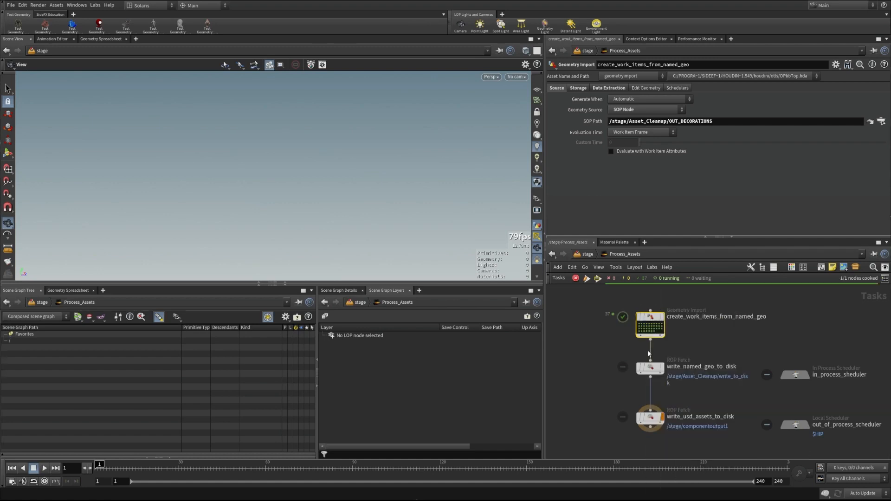
mouse_move(639, 328)
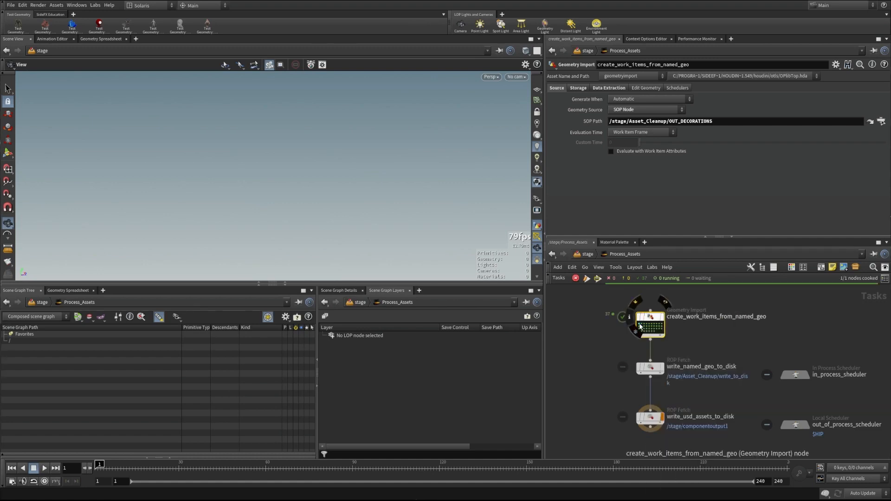
click(642, 327)
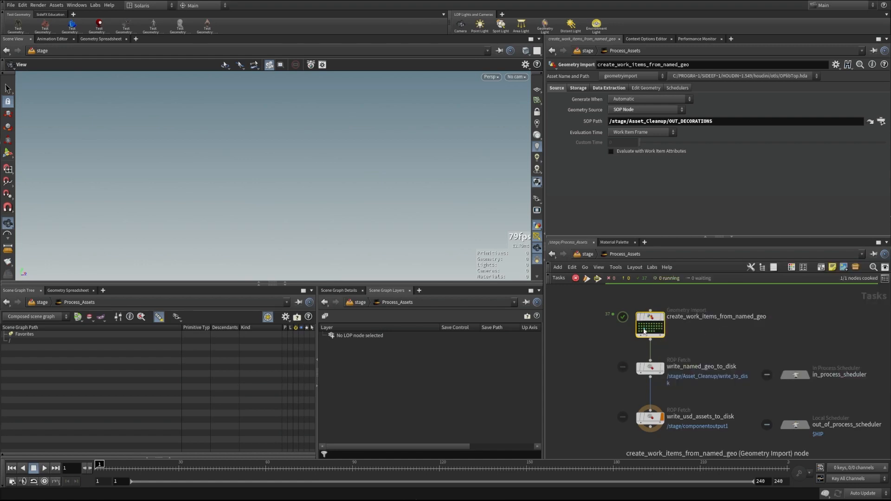
click(654, 333)
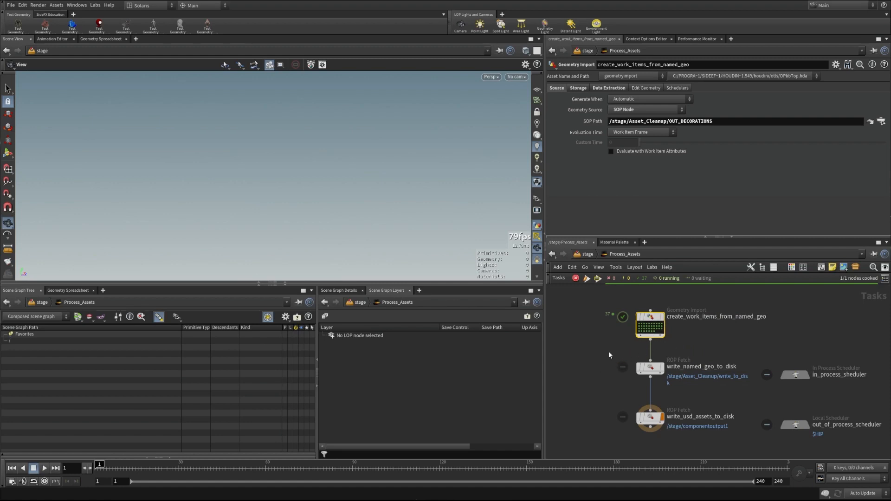
key(ctrl+s)
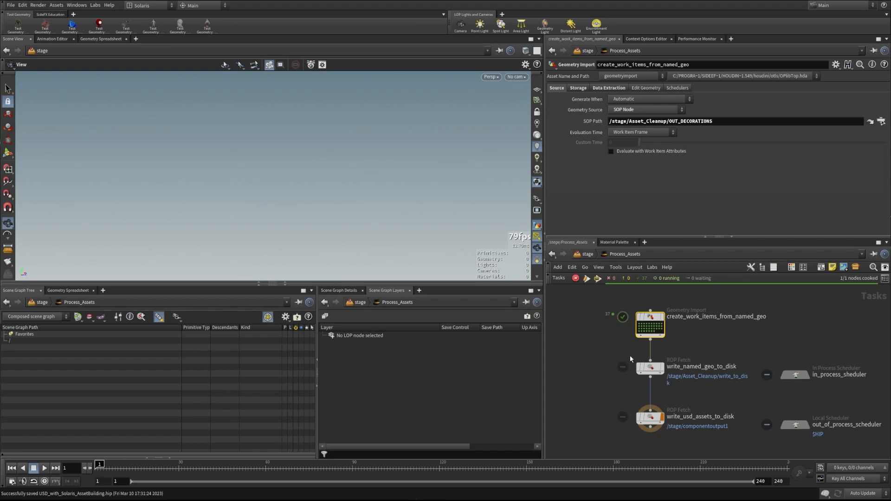
- Select write_named_geo_to_disk and examine its ROP Path pointing to /stage/Asset_Cleanup/write_to_disk
click(649, 368)
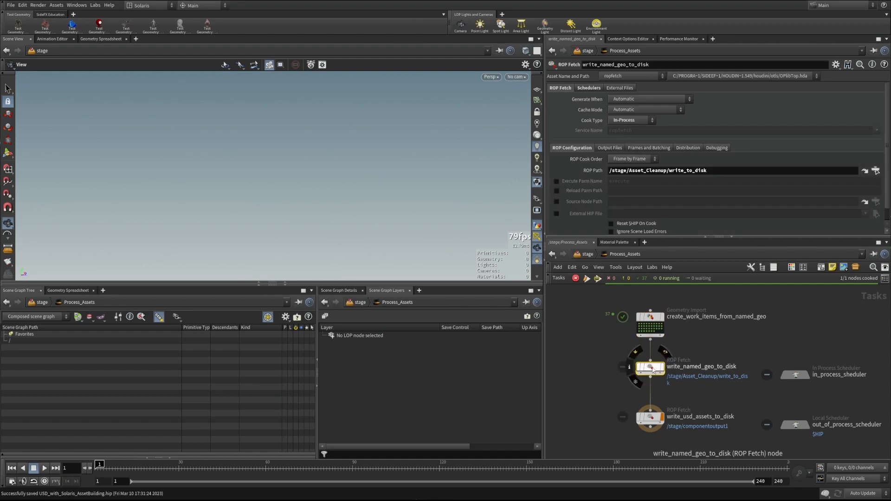
drag(715, 170, 672, 171)
double_click(699, 170)
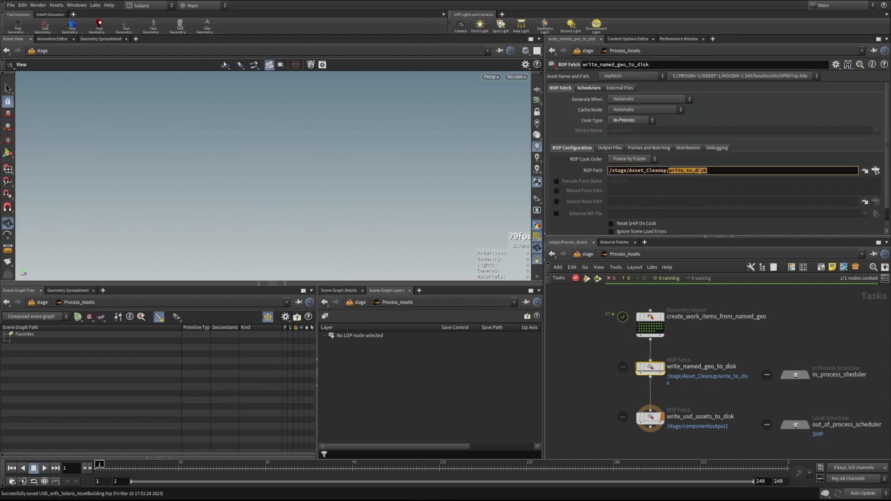
click(622, 389)
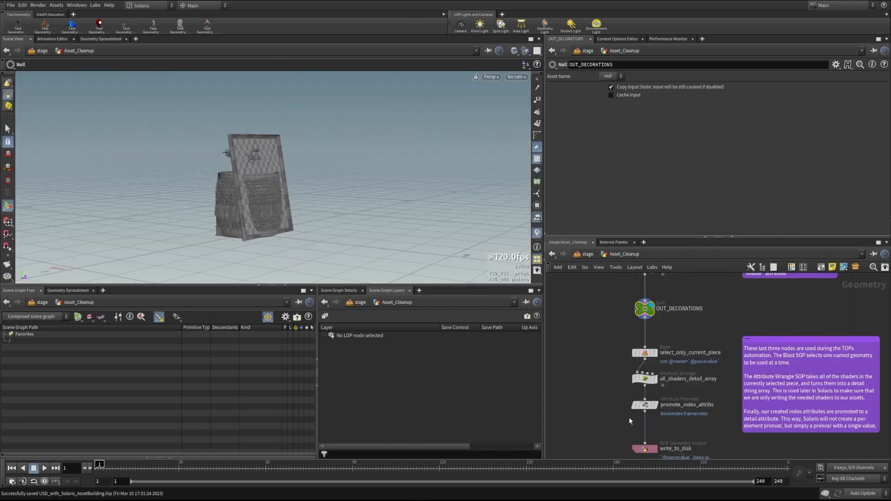
- Display the select_only_current_piece blast in Asset_Cleanup and inspect it with a work item from create_work_items_from_named_geo active
middle_drag(629, 421, 623, 388)
middle_drag(672, 297, 669, 311)
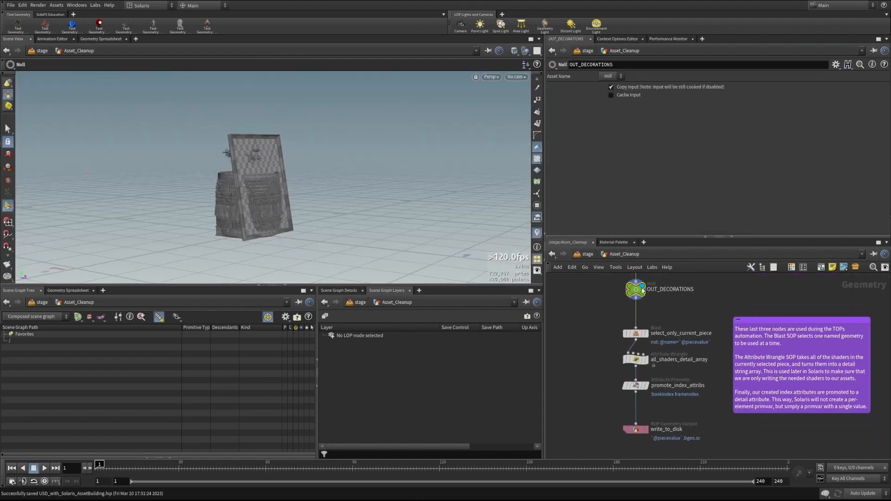
click(640, 335)
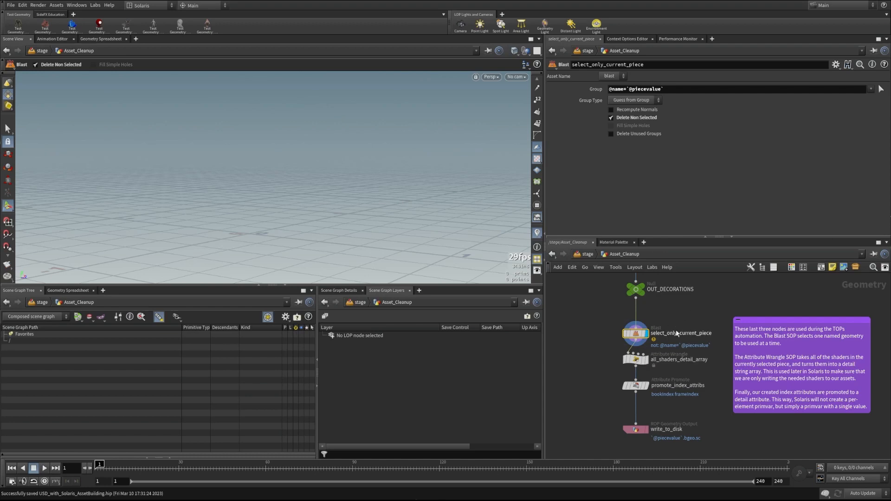
middle_click(634, 334)
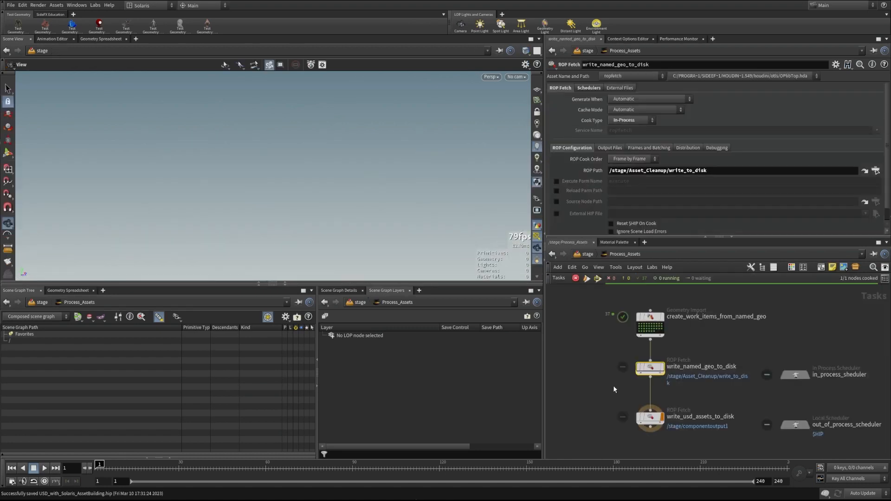
click(652, 319)
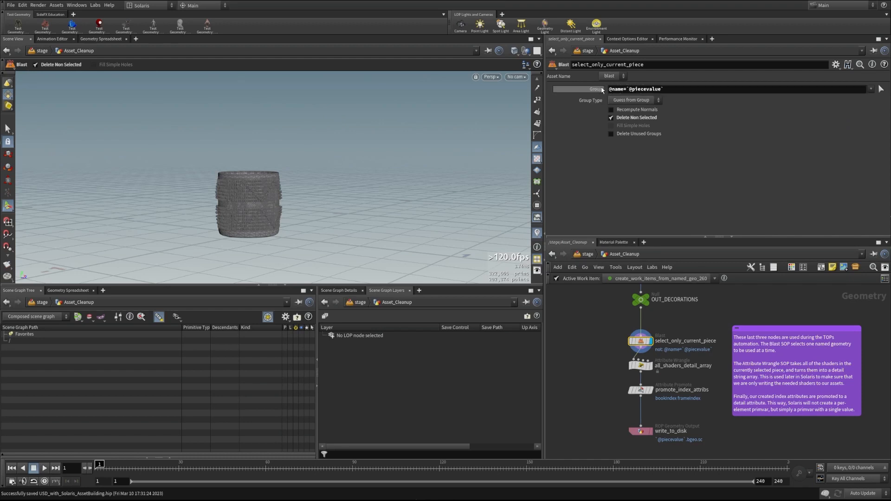
drag(344, 226, 255, 174)
- Display all_shaders_detail_array and promote_index_attribs in turn and examine their detail attributes in the Geometry Spreadsheet
click(640, 366)
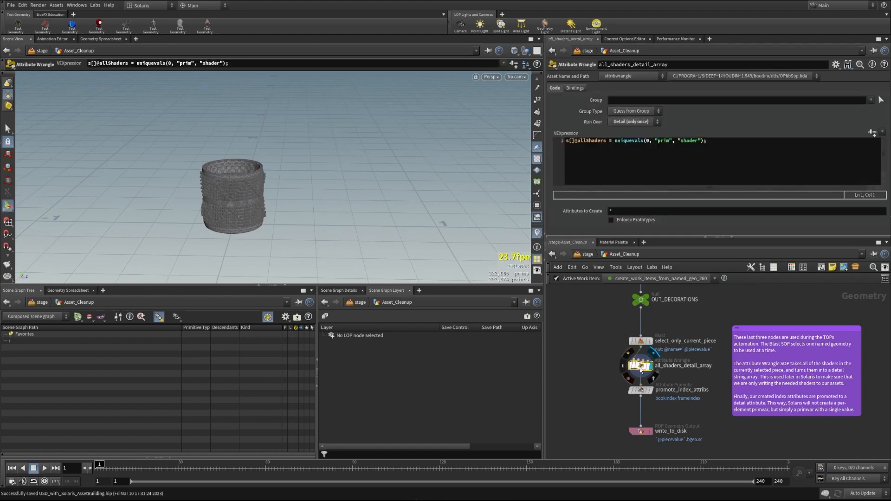
click(56, 291)
click(99, 316)
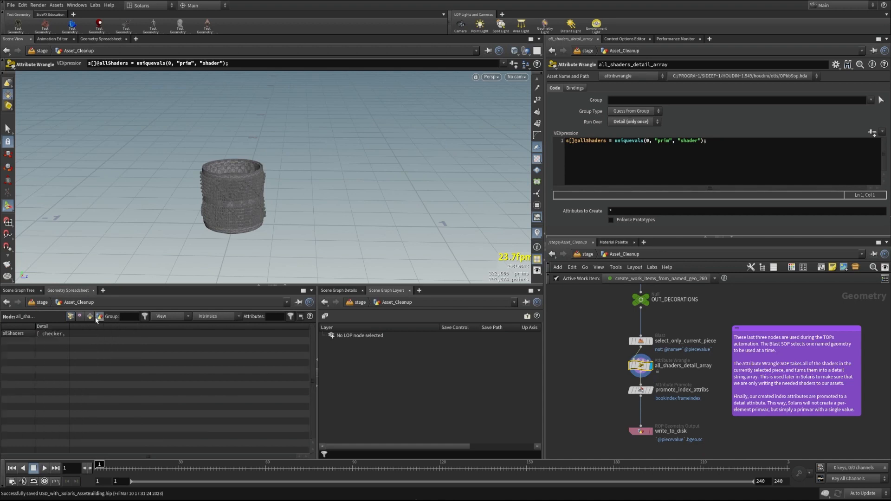
drag(70, 326, 184, 327)
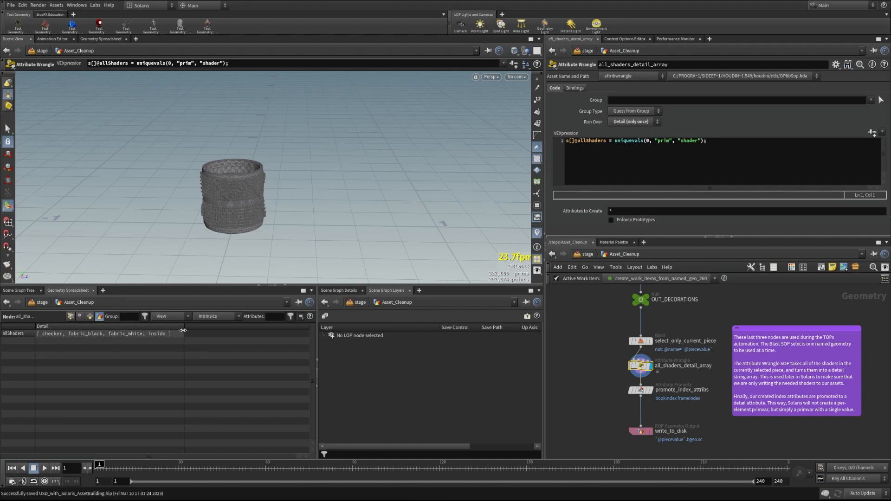
click(643, 391)
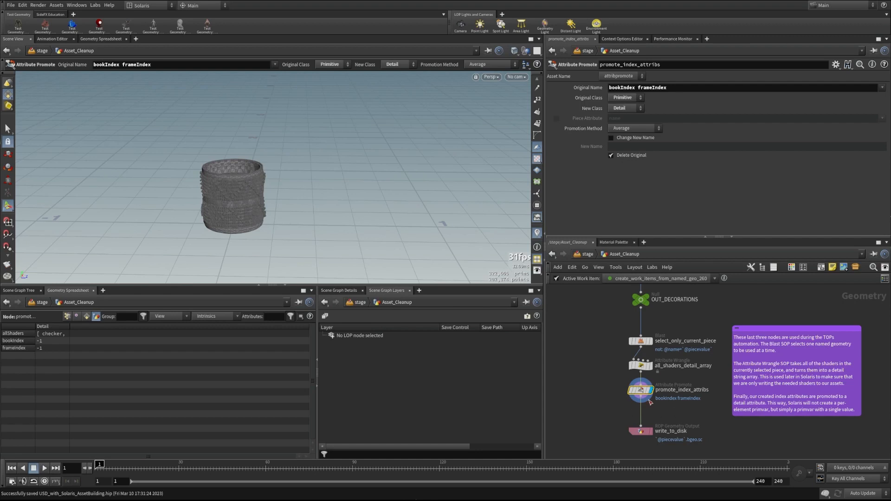
click(641, 425)
- Return to the Process_Assets network and cook write_named_geo_to_disk to write each named piece to disk
key(u)
click(633, 346)
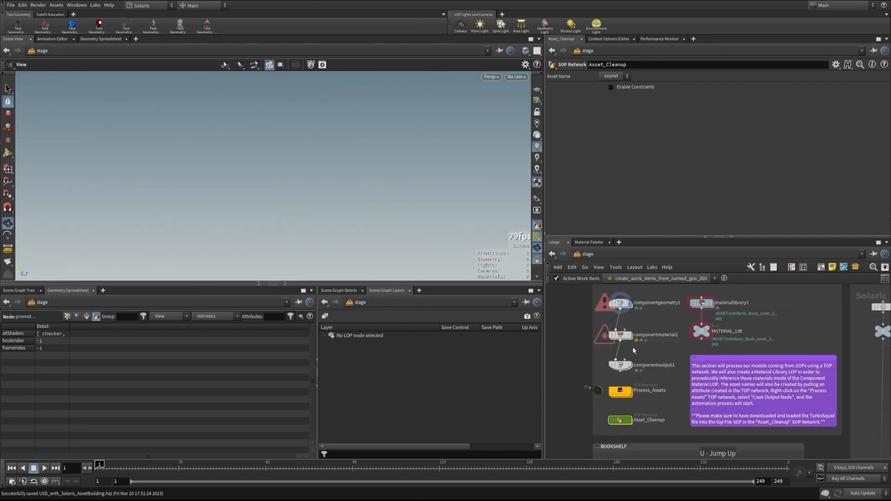
key(Return)
click(652, 369)
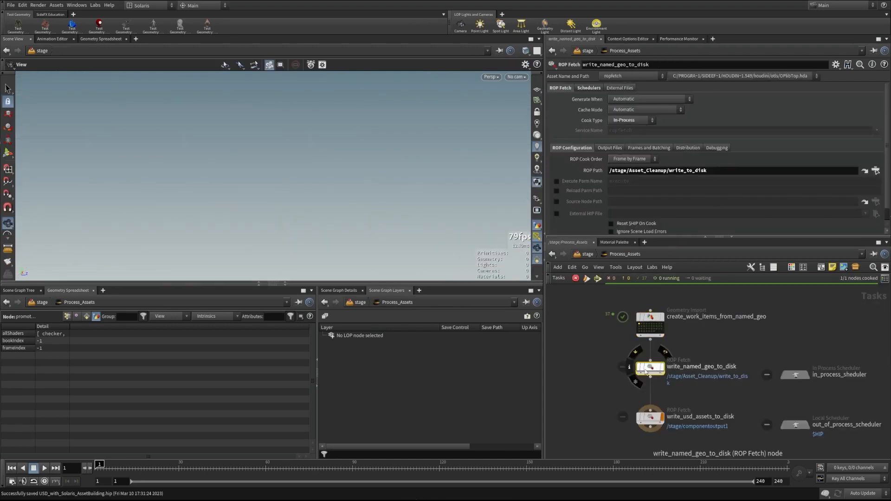
right_click(653, 370)
click(669, 316)
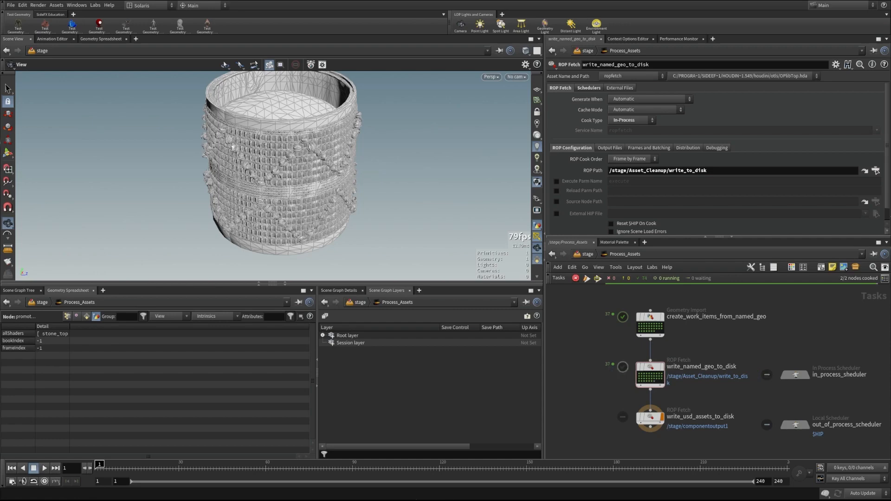
- Switch to File Explorer, browse the exported .bgeo.sc files in Intro_to_Solaris_USD > geo > shelf_decorations, and return to Houdini
key(alt+Tab)
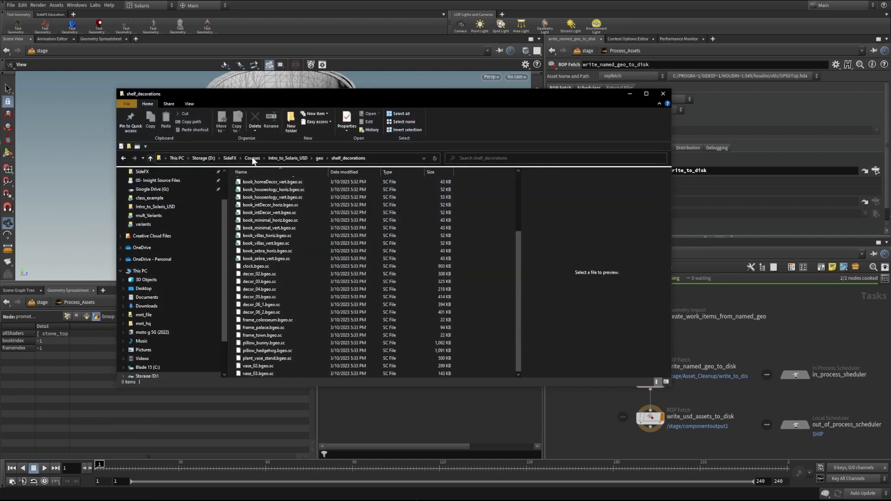
click(297, 158)
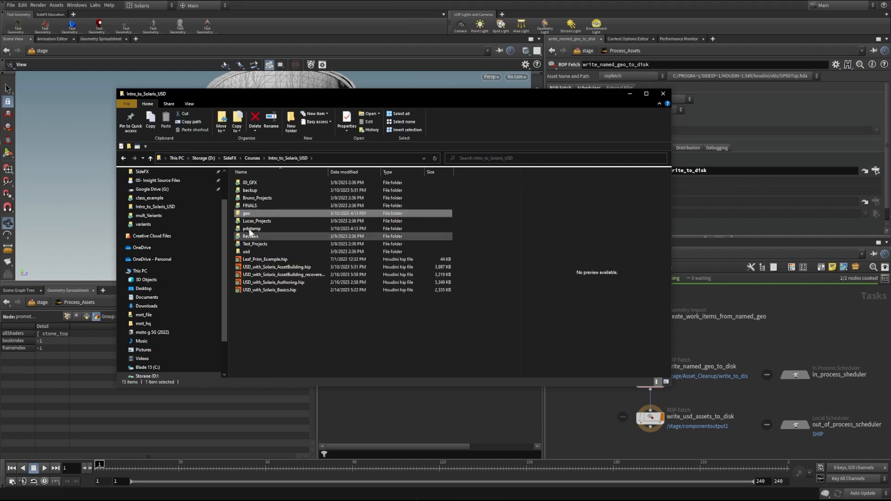
double_click(249, 213)
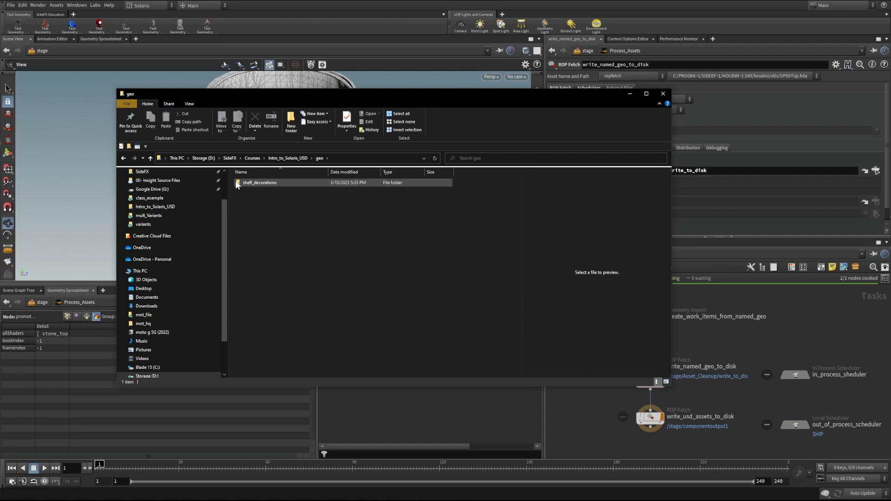
double_click(260, 186)
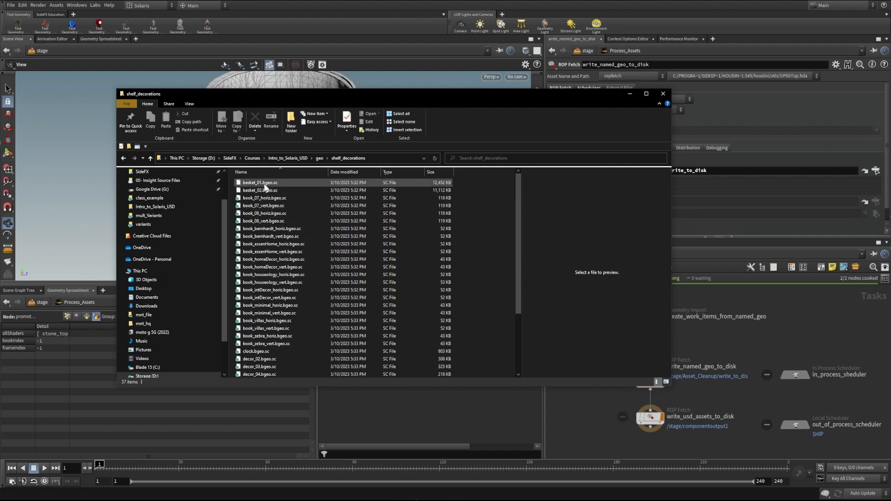
scroll(265, 187, down, 4)
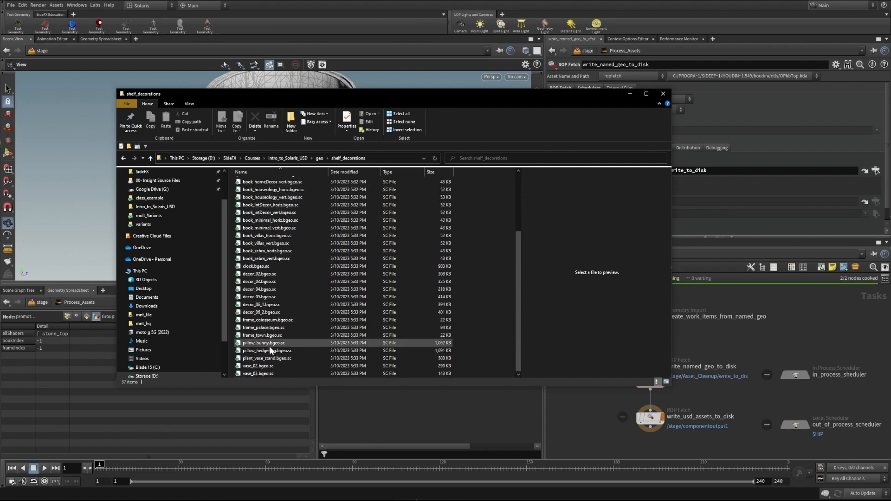
scroll(270, 350, up, 4)
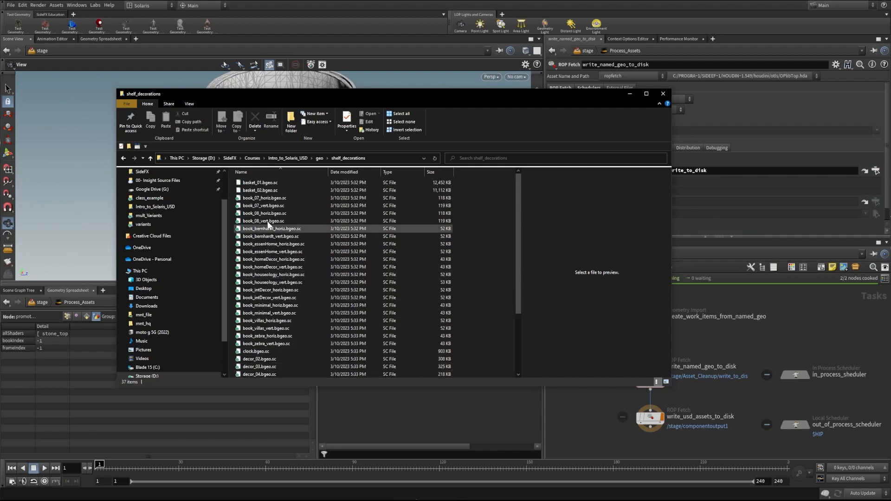
scroll(285, 290, down, 4)
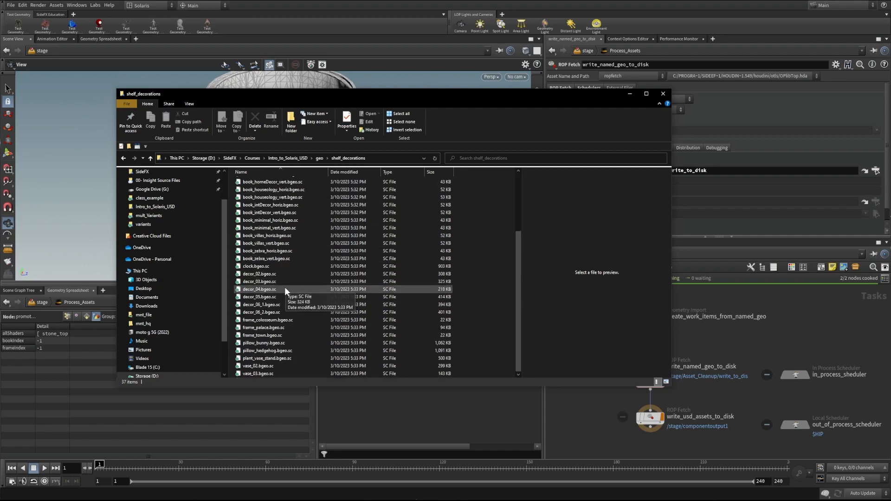
scroll(279, 315, up, 4)
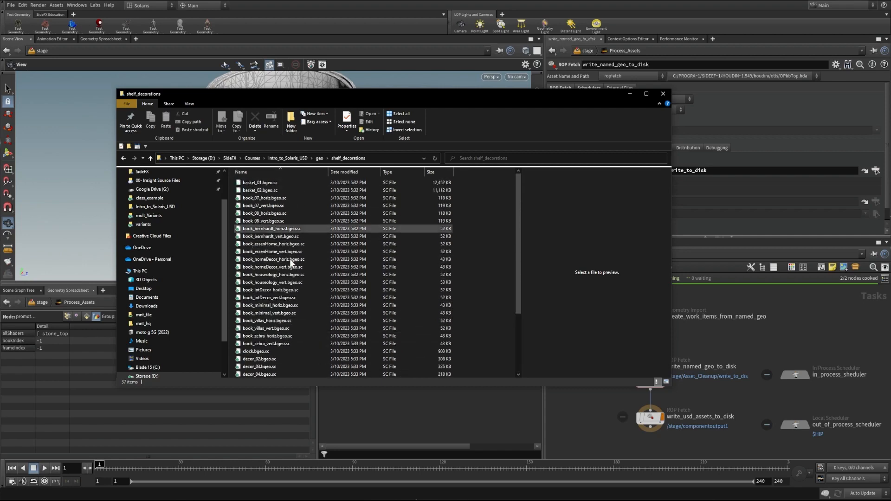
click(627, 94)
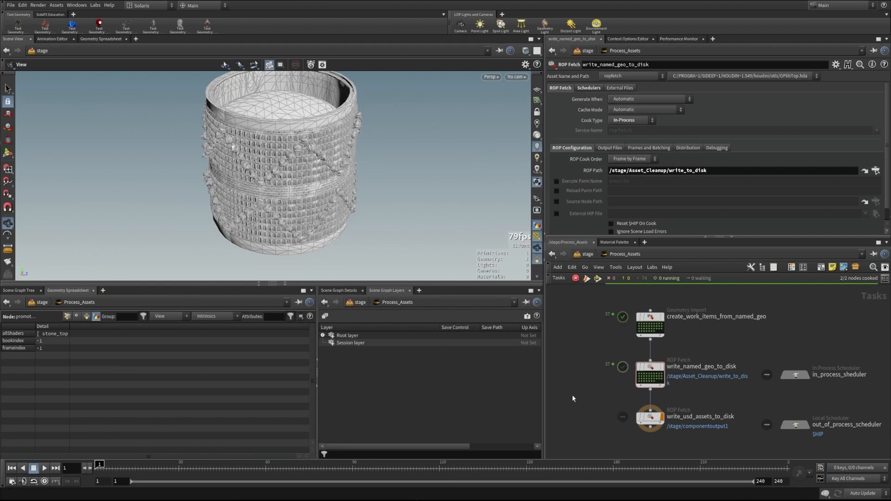
- Check write_usd_assets_to_disk, preview a book work item of write_named_geo_to_disk in the viewport, and return to the stage
click(649, 417)
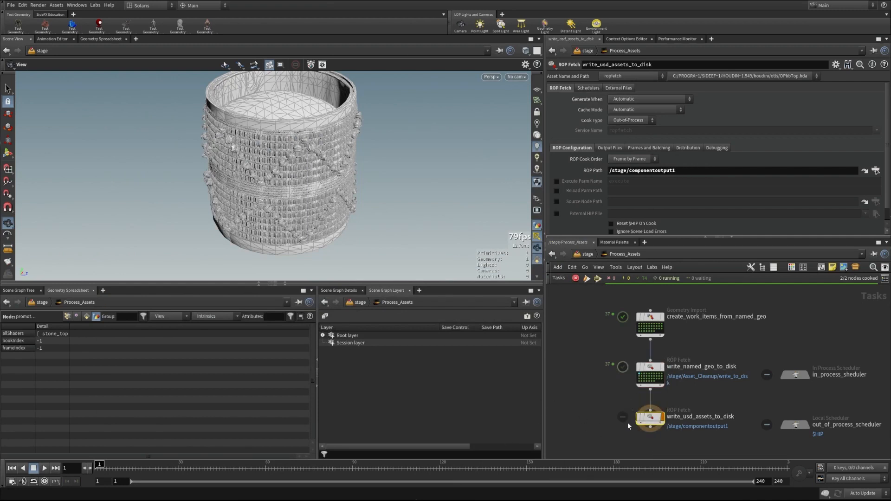
click(645, 384)
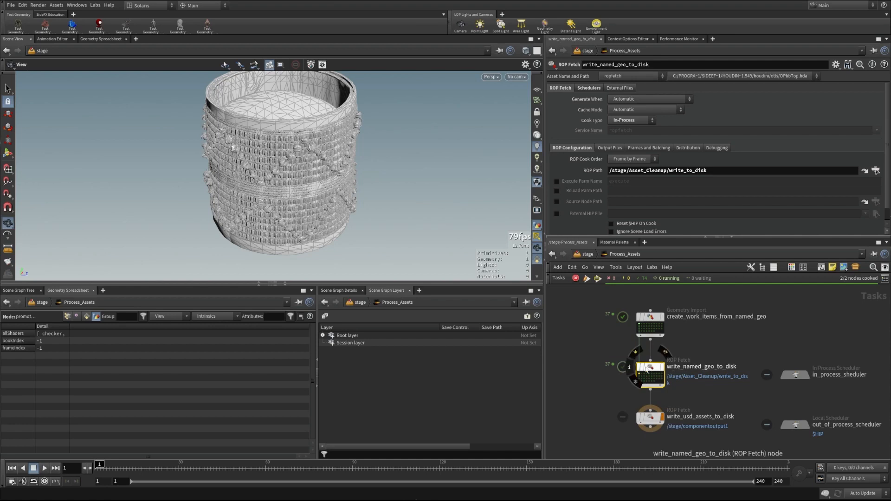
click(644, 377)
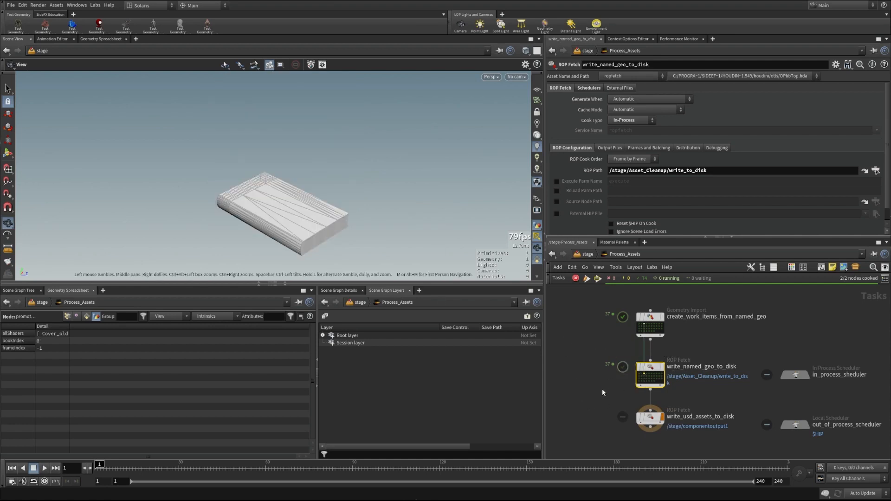
key(u)
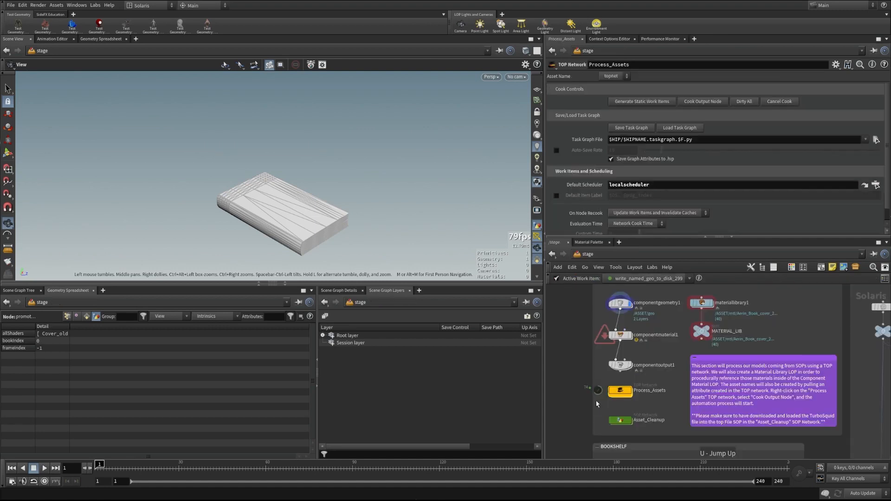
- Open the geo network inside componentgeometry1, display file1, and check its Geometry File path in evaluated form
click(620, 304)
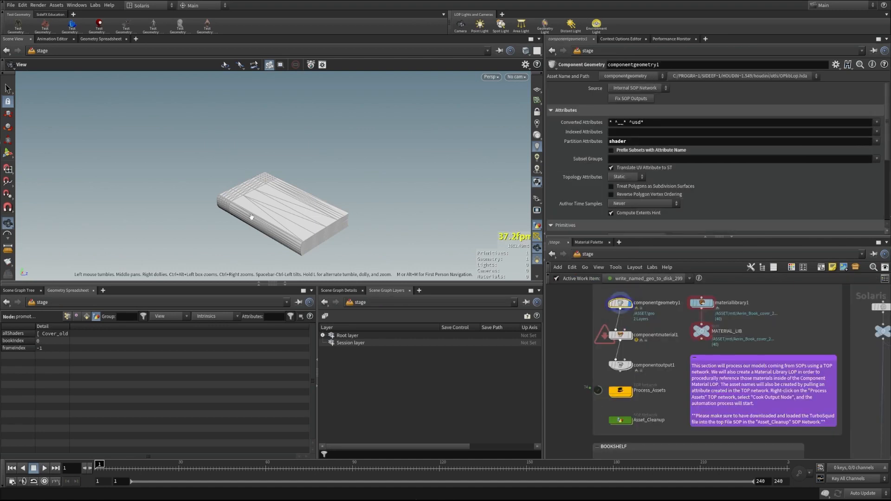
drag(257, 221, 297, 223)
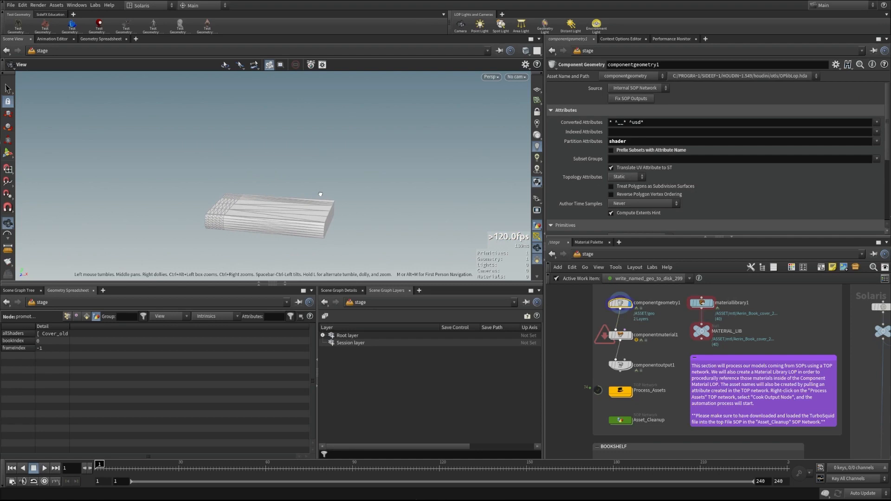
double_click(624, 306)
scroll(629, 343, up, 3)
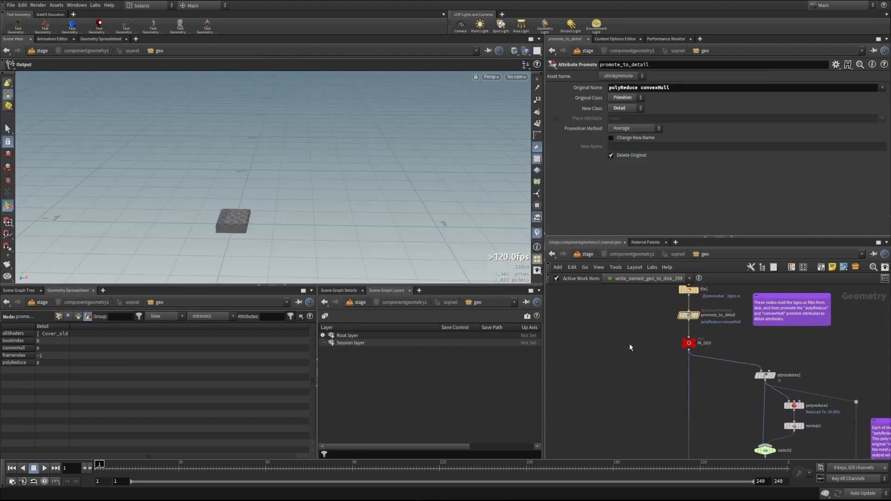
click(668, 311)
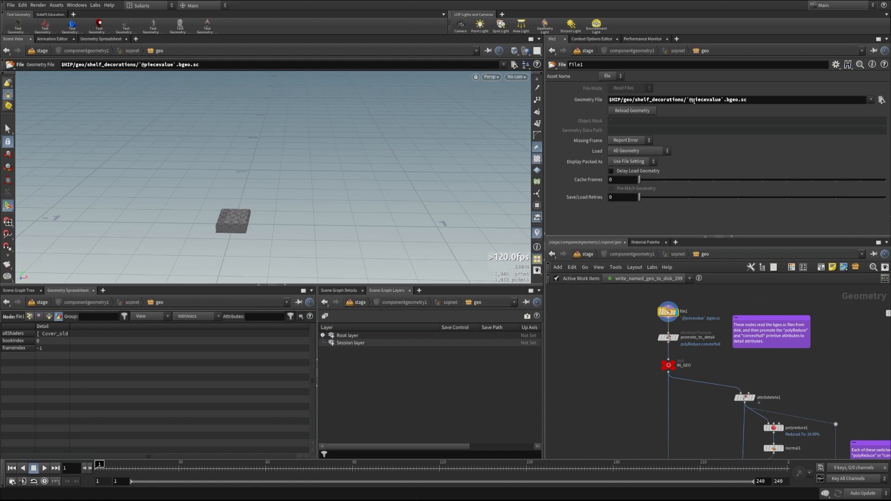
click(586, 100)
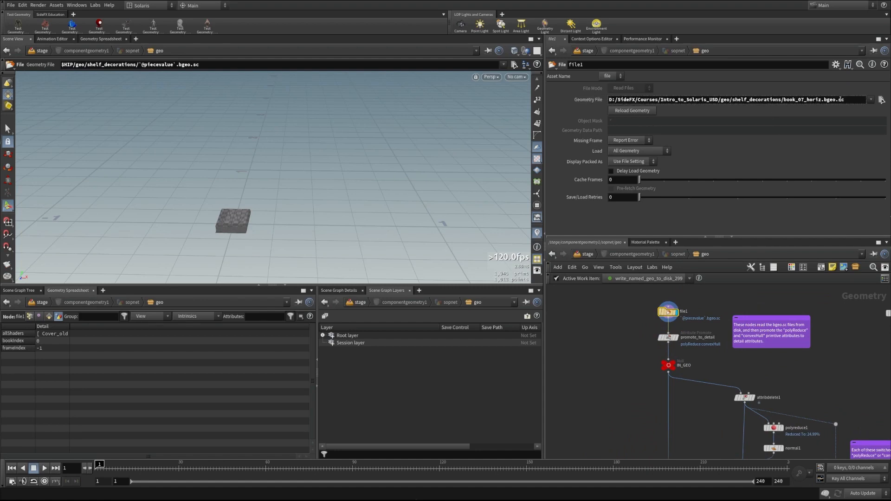
click(588, 99)
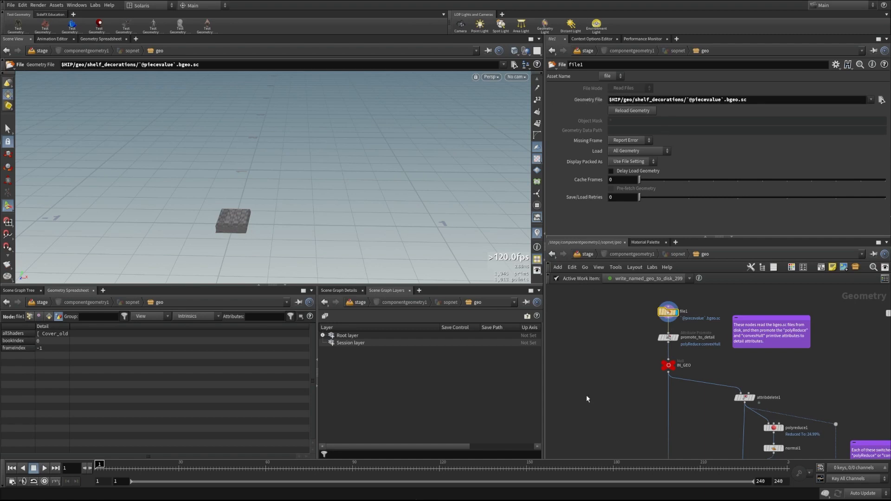
- Display promote_to_detail and examine the polyreduce, convex hull and switch branch leading to the default, proxy and simproxy outputs
scroll(598, 379, down, 2)
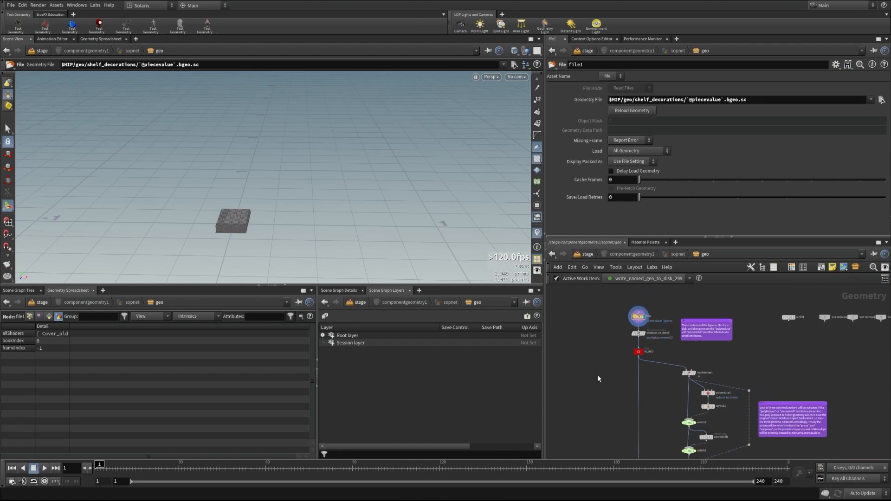
scroll(622, 353, up, 2)
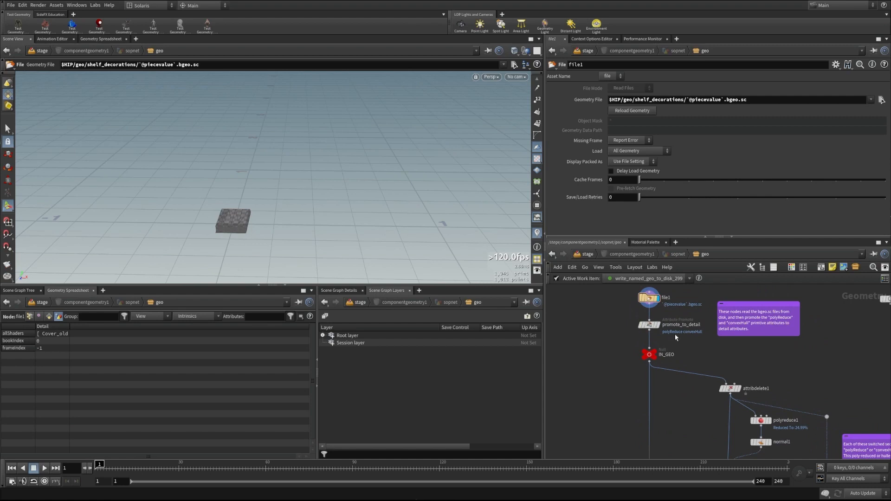
middle_drag(666, 338, 626, 310)
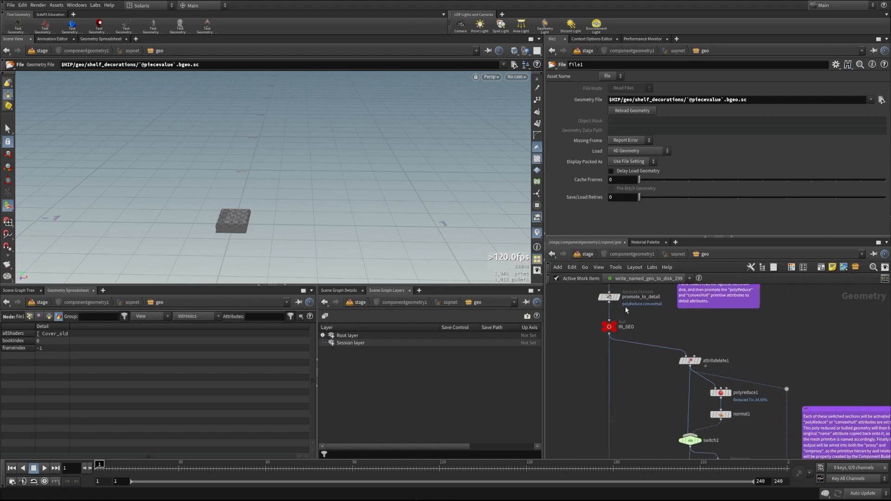
click(615, 297)
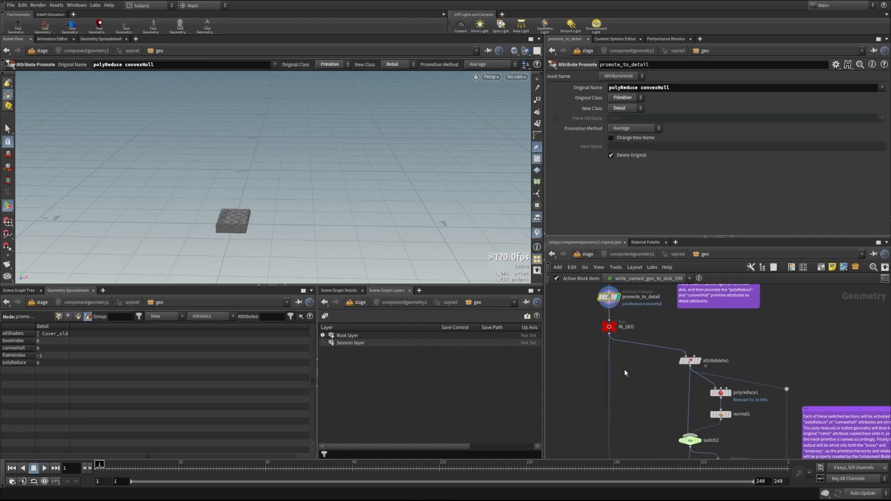
scroll(624, 372, down, 2)
middle_drag(647, 396, 633, 365)
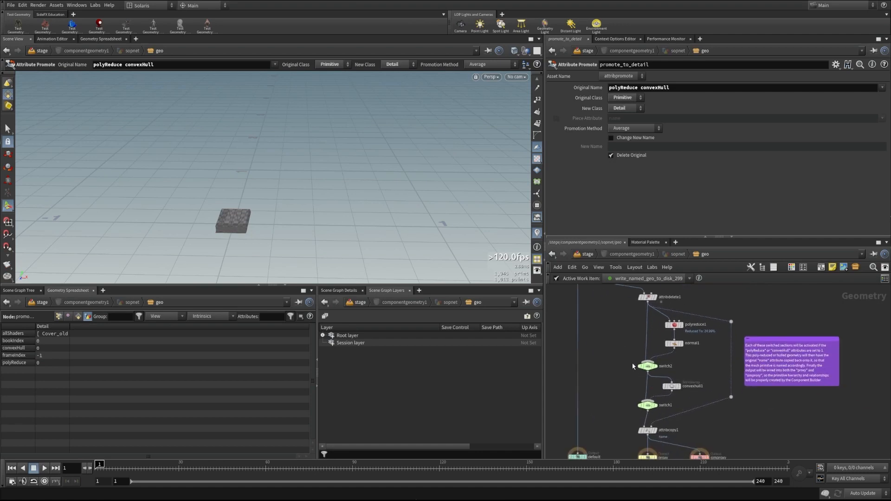
scroll(633, 366, down, 3)
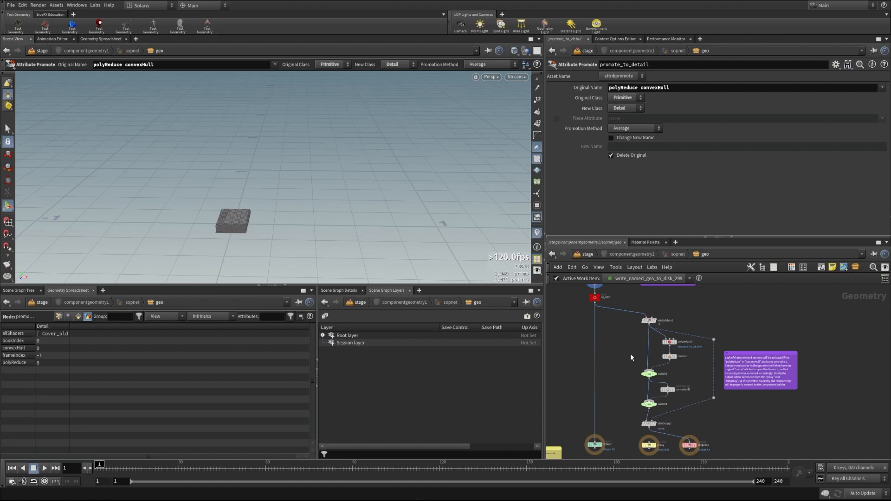
scroll(632, 354, up, 2)
middle_drag(633, 355, 606, 362)
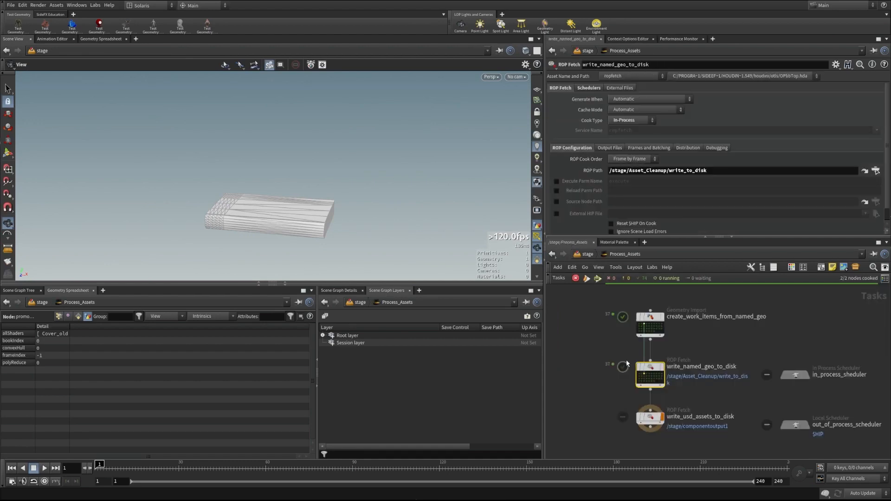
- Make the basket work item of write_named_geo_to_disk active and display switch1 and attribcopy1 inside componentgeometry1 to inspect its proxy geometry
click(621, 385)
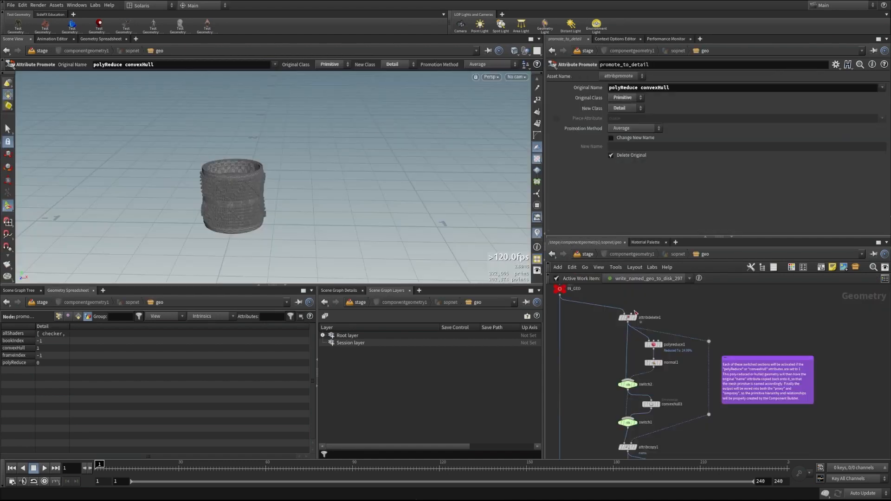
middle_drag(591, 369, 600, 372)
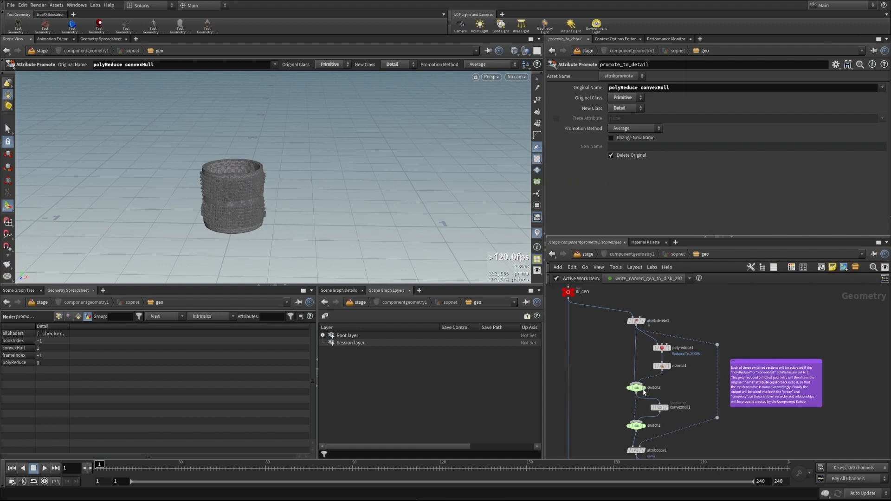
middle_drag(607, 427, 623, 408)
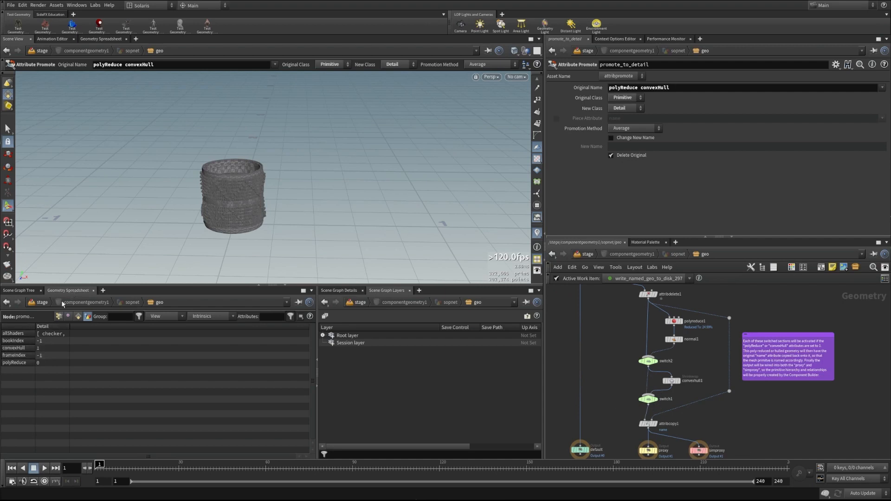
click(649, 399)
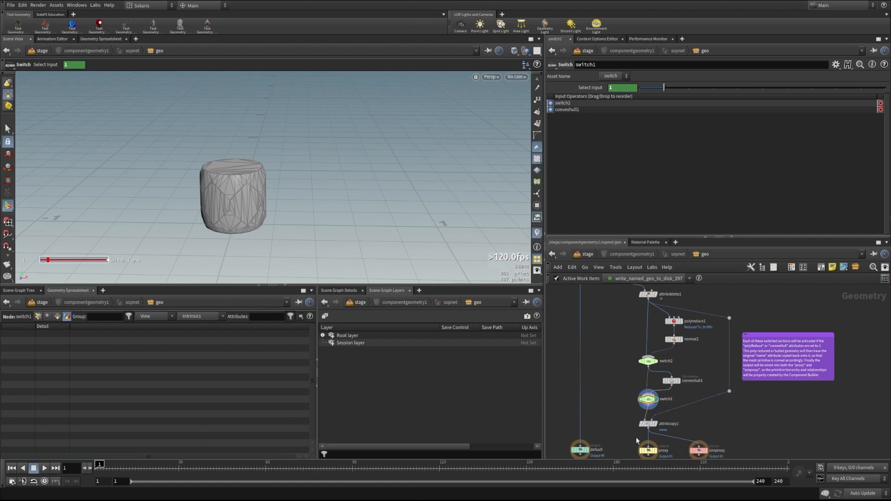
click(648, 424)
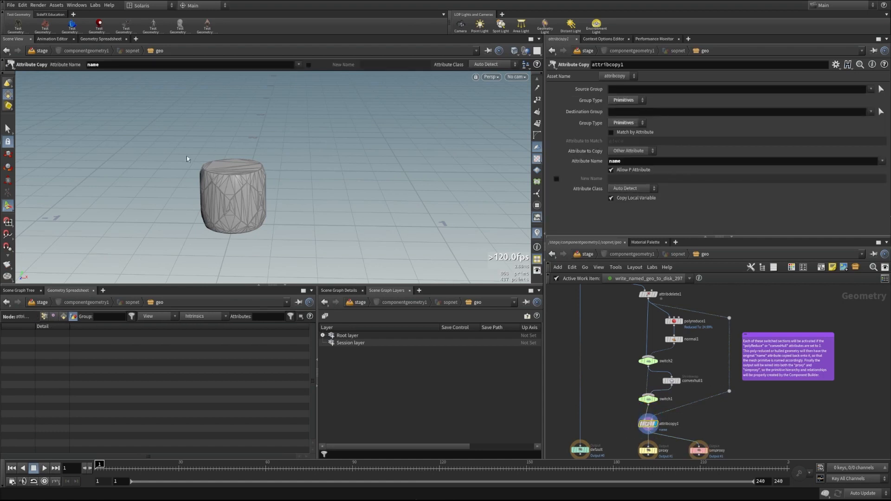
- Check the basket's proxy, render and simproxy hierarchy in the Scene Graph Tree and return to the stage network
middle_drag(643, 444, 650, 400)
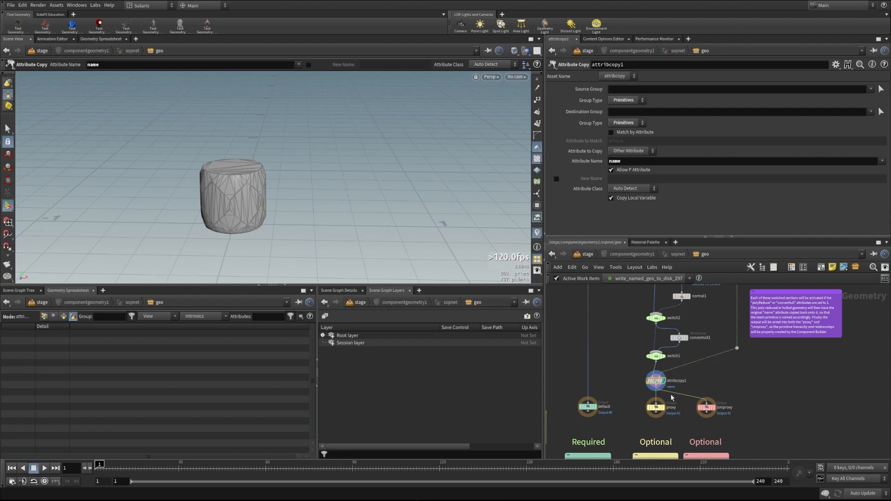
click(18, 290)
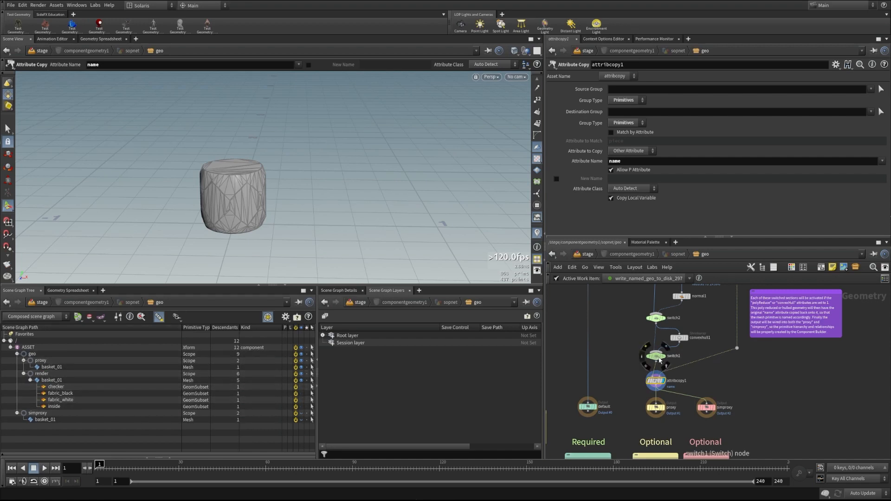
click(639, 359)
key(u)
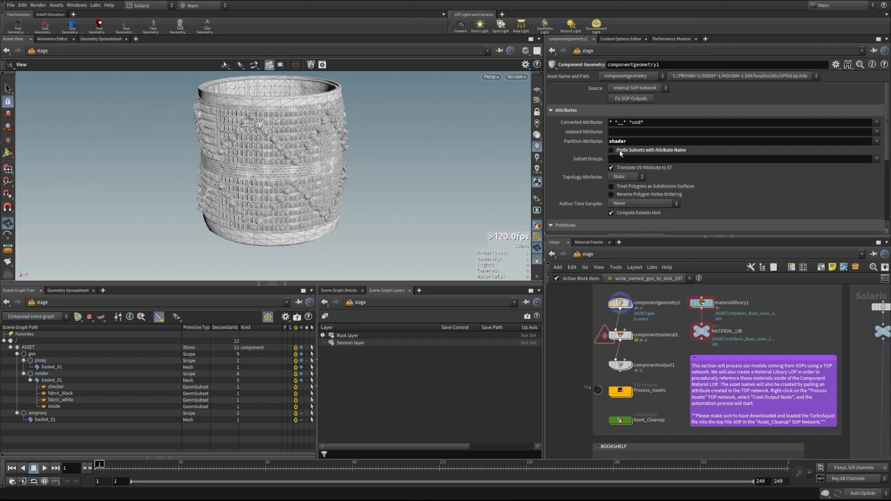
- Review componentgeometry1's attribute, primitive and advanced parameters, including the shader partition attribute
mouse_move(633, 156)
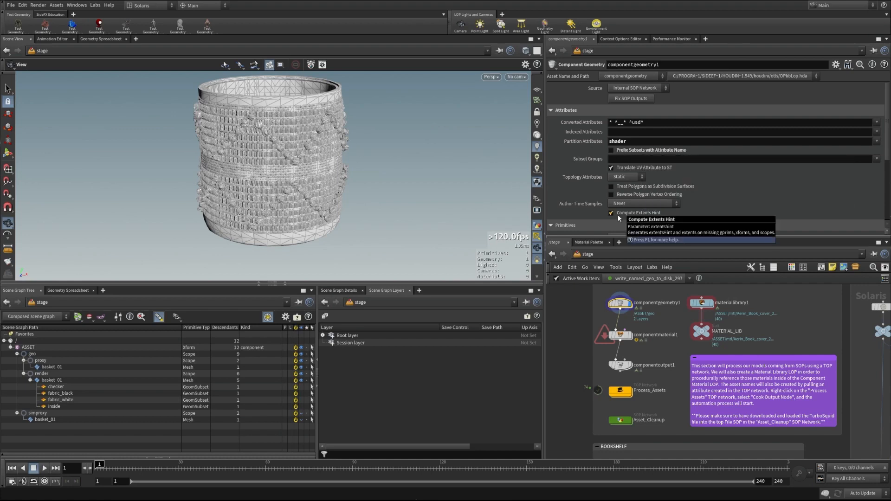
scroll(582, 185, down, 5)
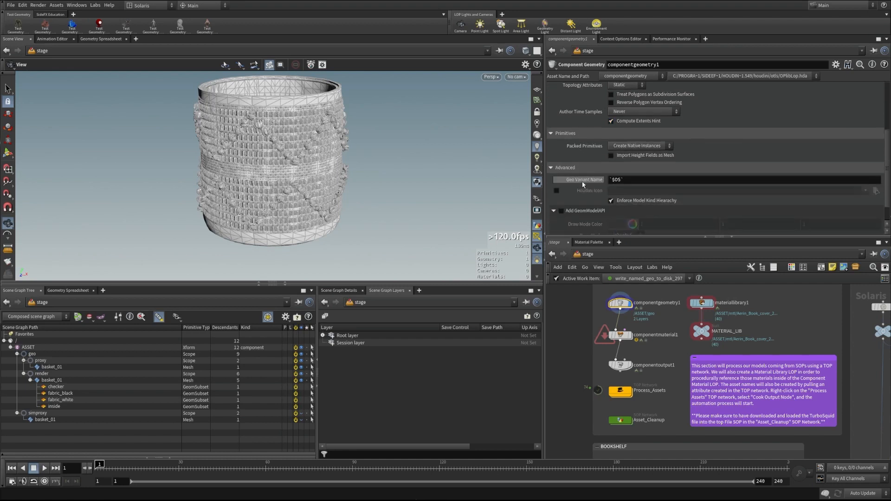
scroll(583, 184, up, 5)
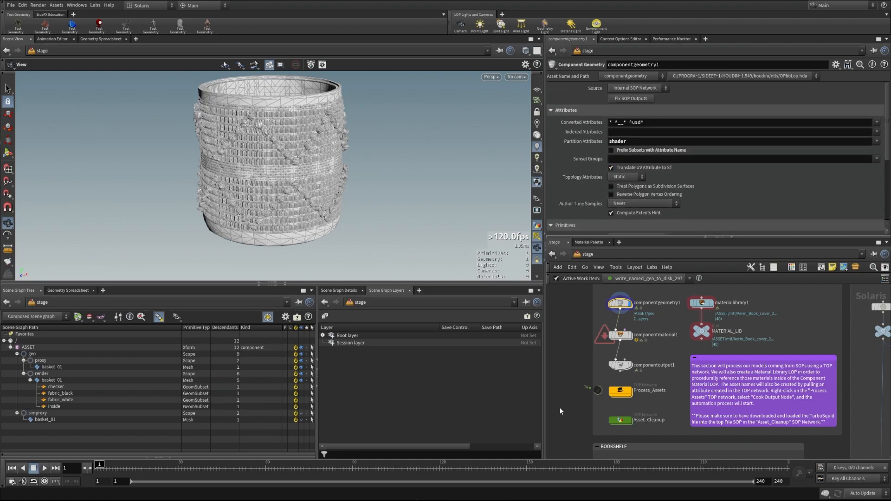
- Display componentmaterial1 and check the evaluated value of its Variant Name expression
click(638, 338)
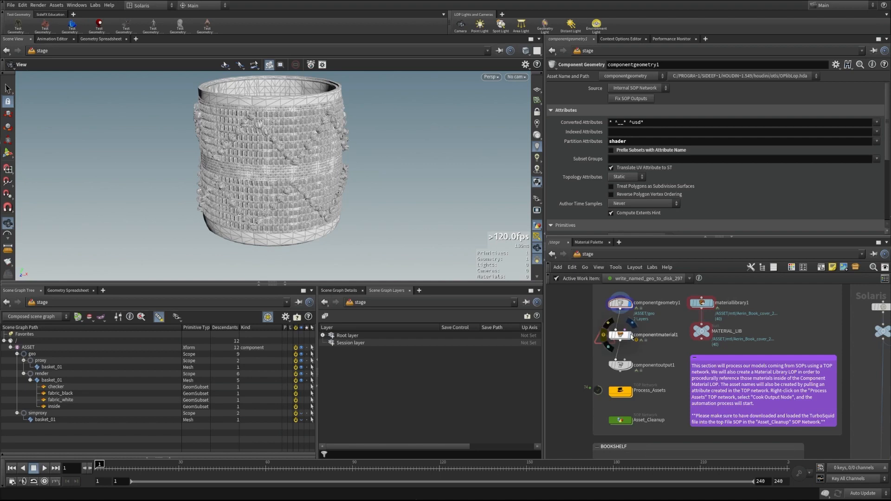
mouse_move(620, 337)
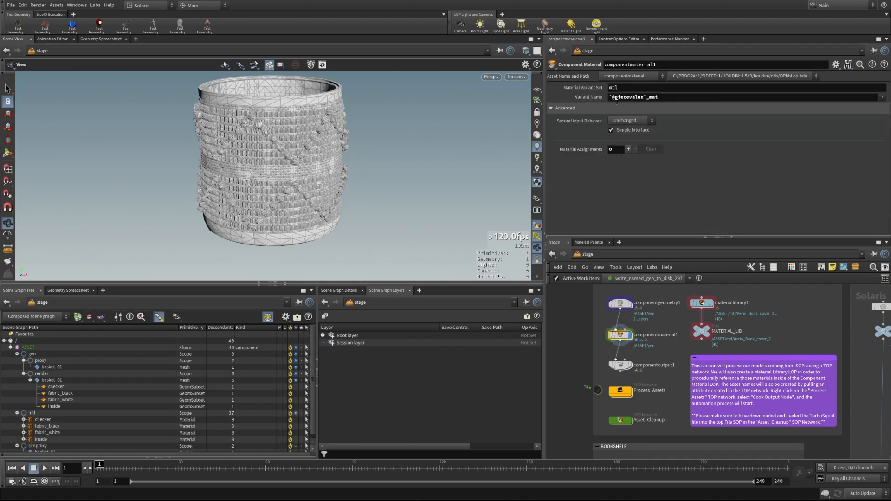
click(584, 97)
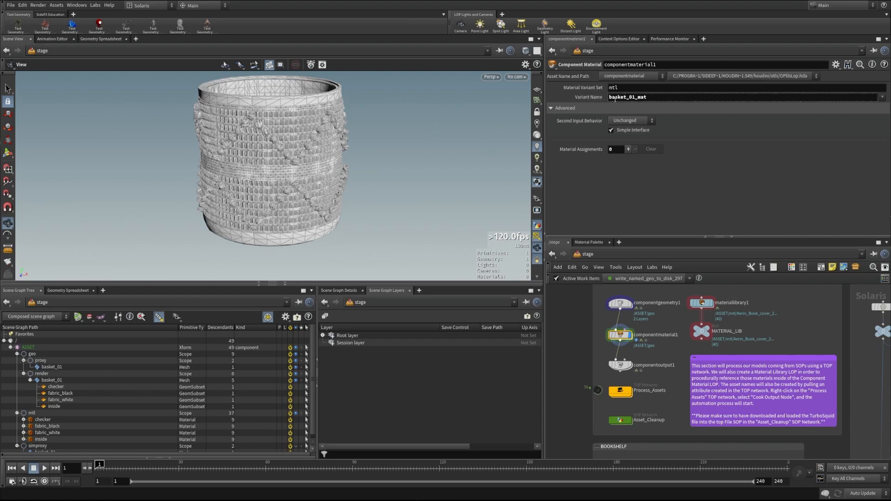
click(586, 98)
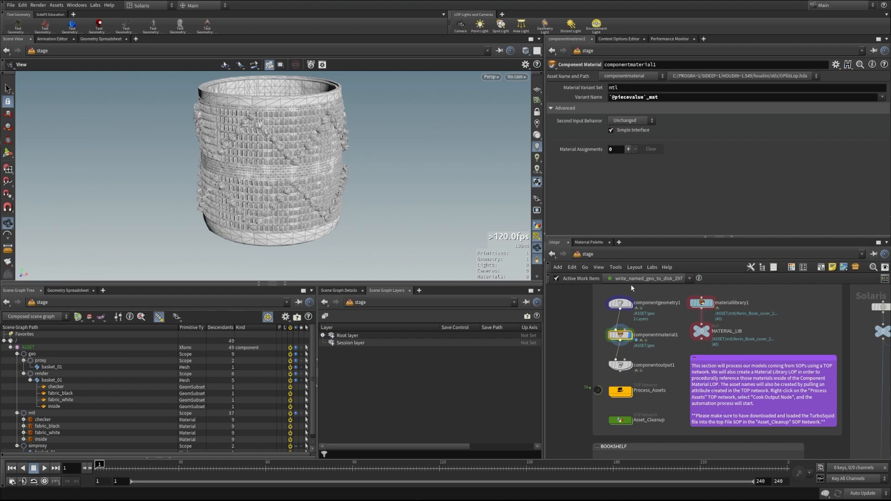
- Display materiallibrary1, look through the material subnetworks inside it, and return to the stage
mouse_move(632, 332)
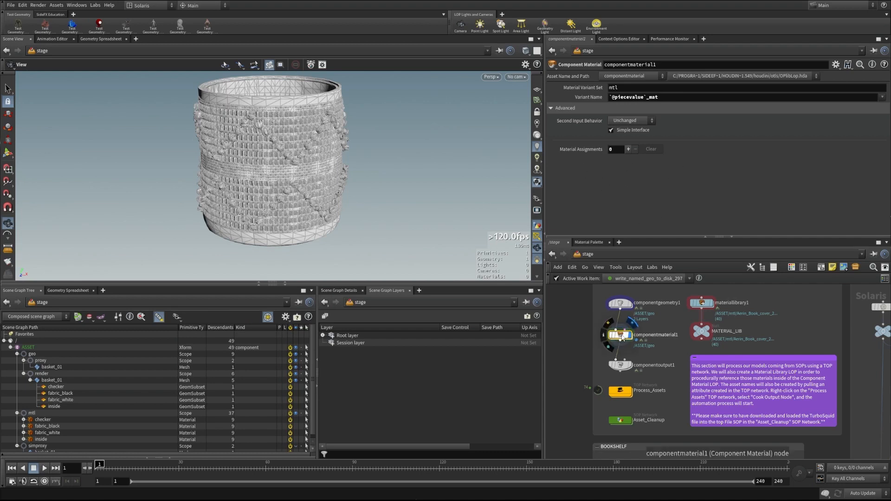
click(701, 303)
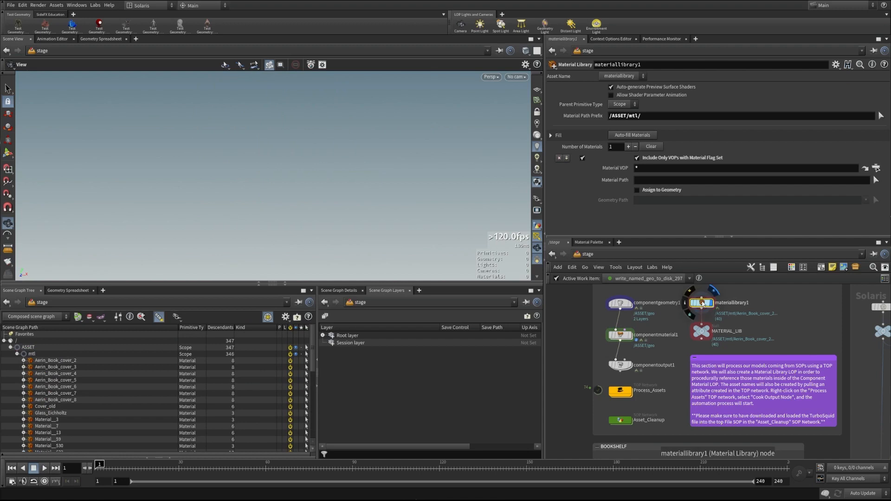
double_click(702, 304)
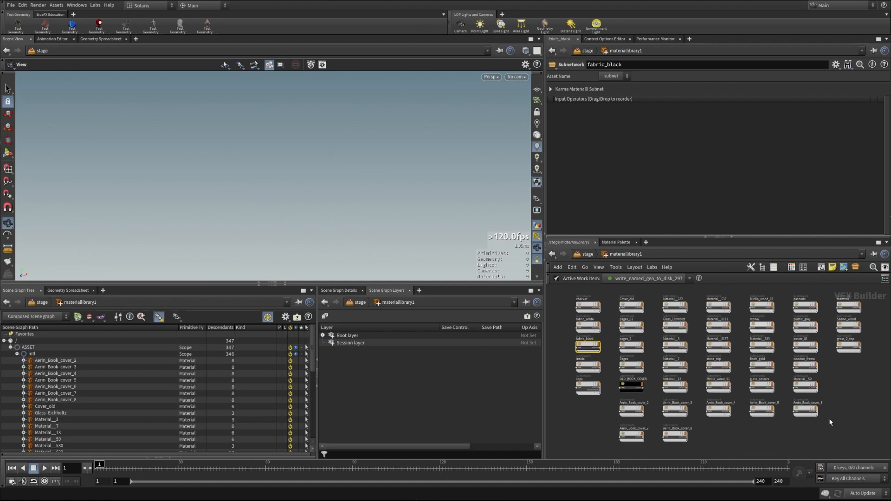
key(u)
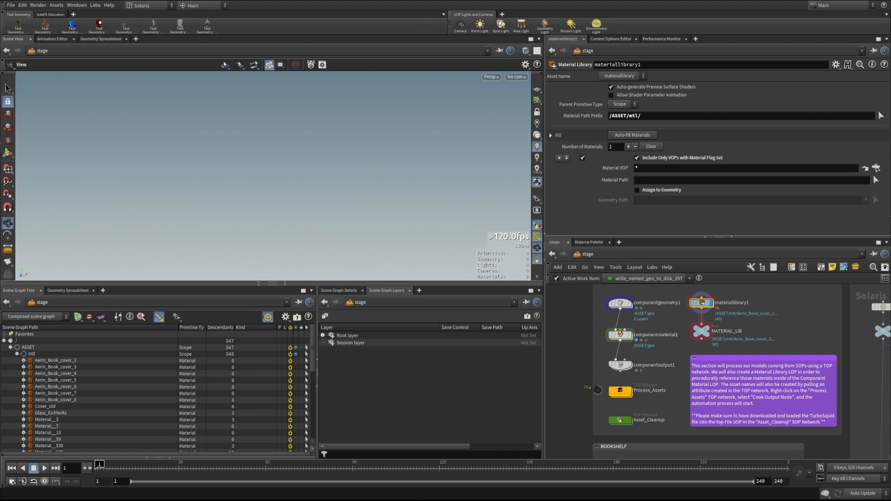
- Display componentmaterial1 again and open its edit network to view the material assignment loop
mouse_move(625, 342)
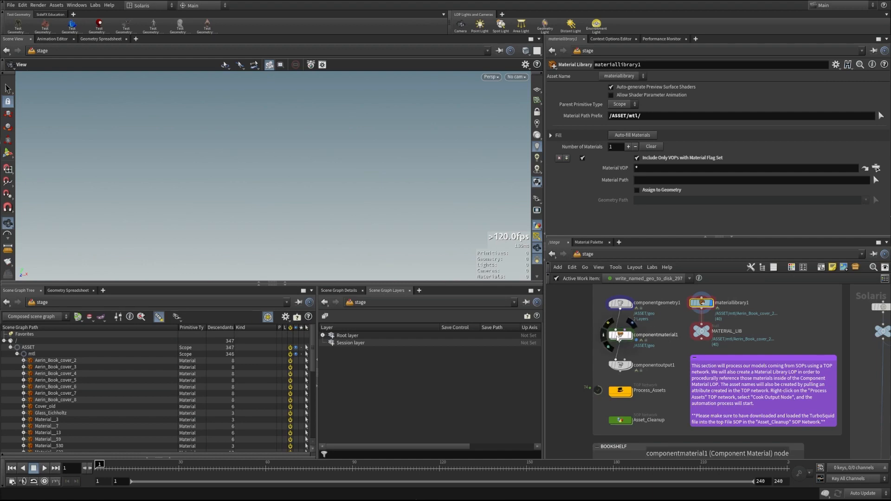
click(626, 341)
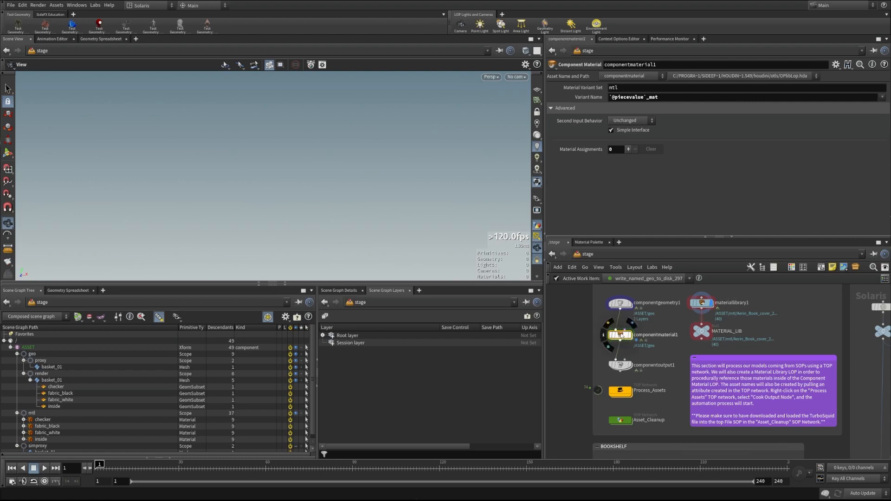
double_click(620, 337)
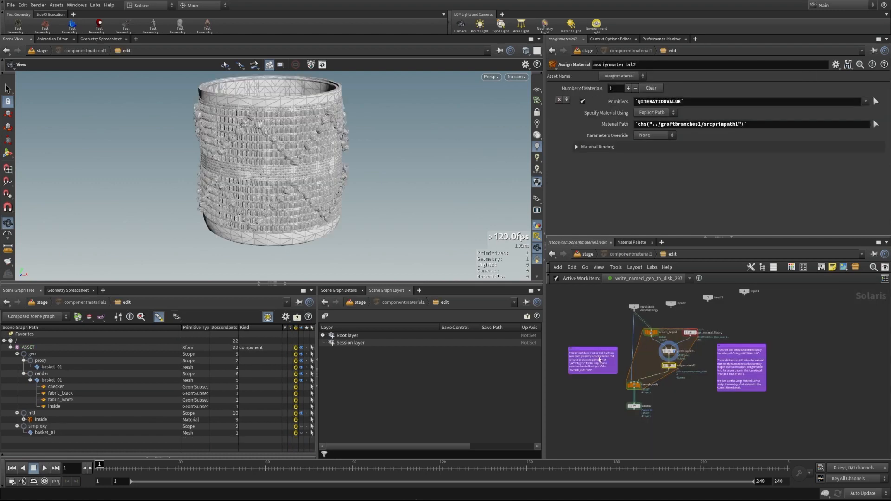
- Save the scene file, and display foreach_end1 to examine its Primitives pattern against the geo branch of the scene graph
scroll(596, 417, up, 3)
middle_drag(611, 402, 602, 432)
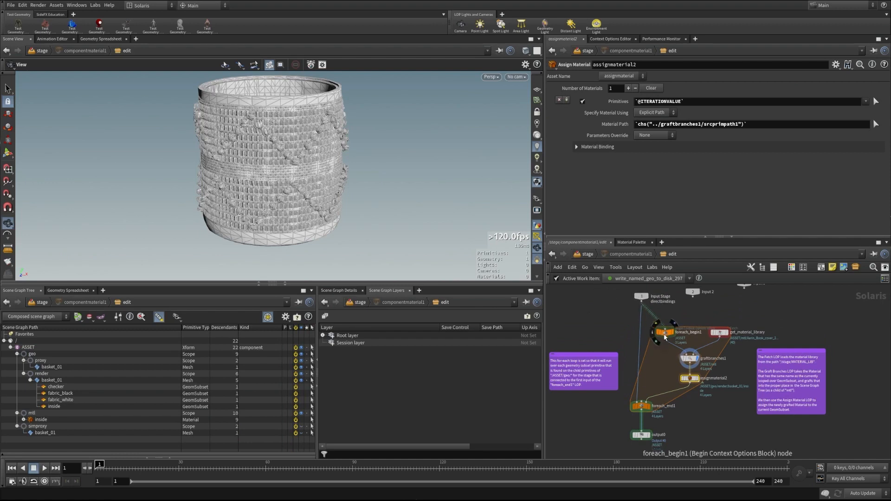
key(ctrl+s)
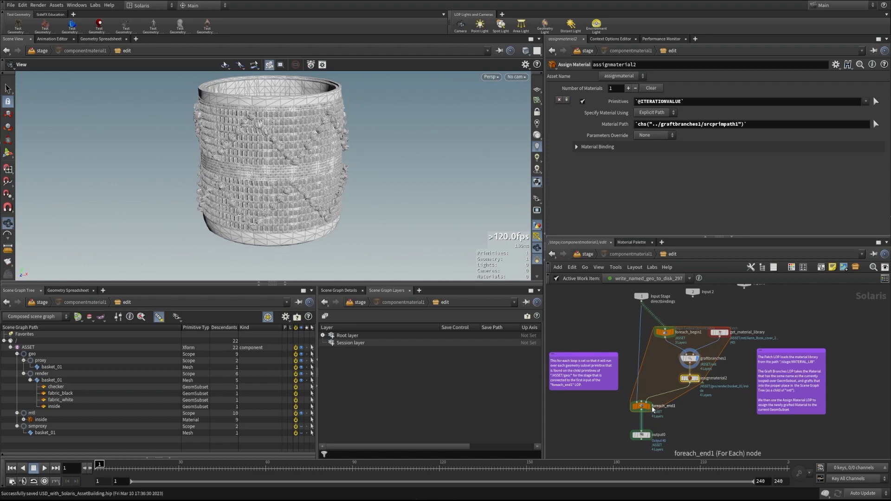
click(643, 407)
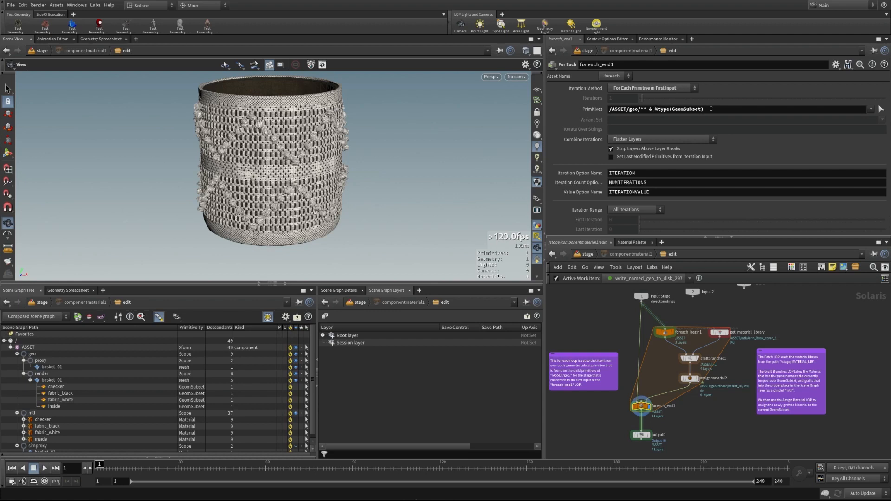
drag(608, 110, 647, 110)
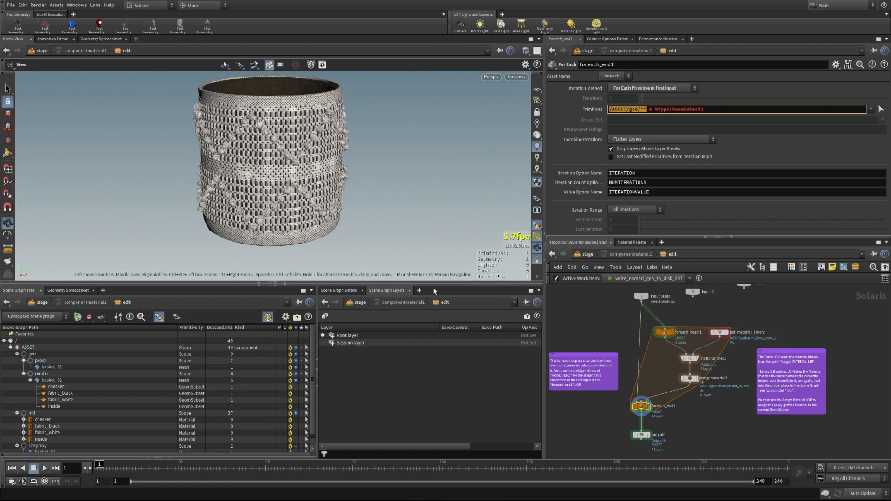
click(37, 354)
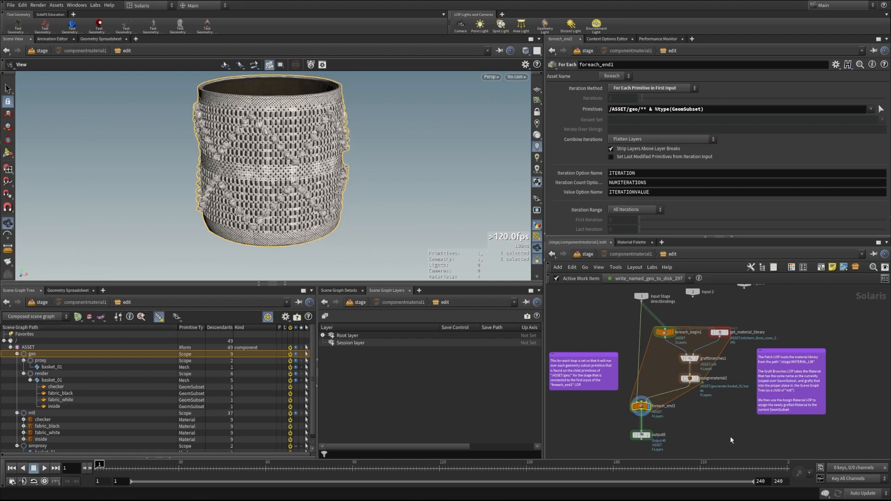
- Display the get_material_library fetch node and look through the materials under /ASSET/mtl in the scene graph
click(727, 332)
click(718, 333)
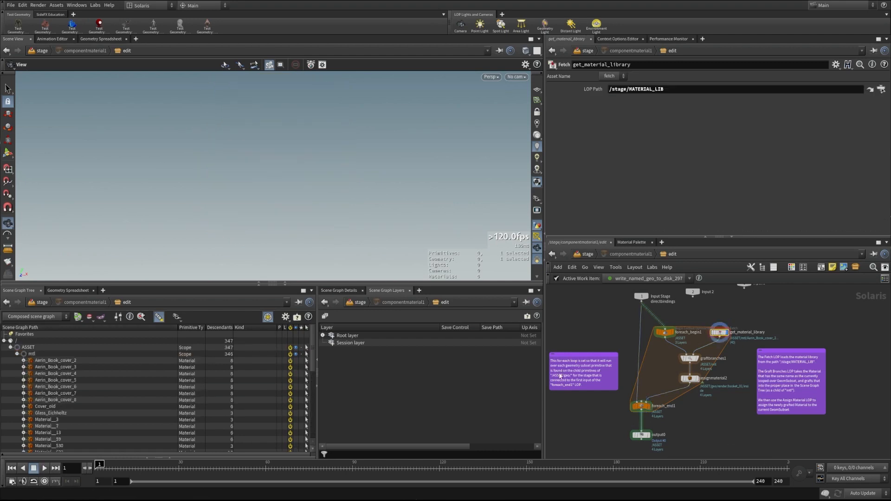
scroll(54, 393, down, 6)
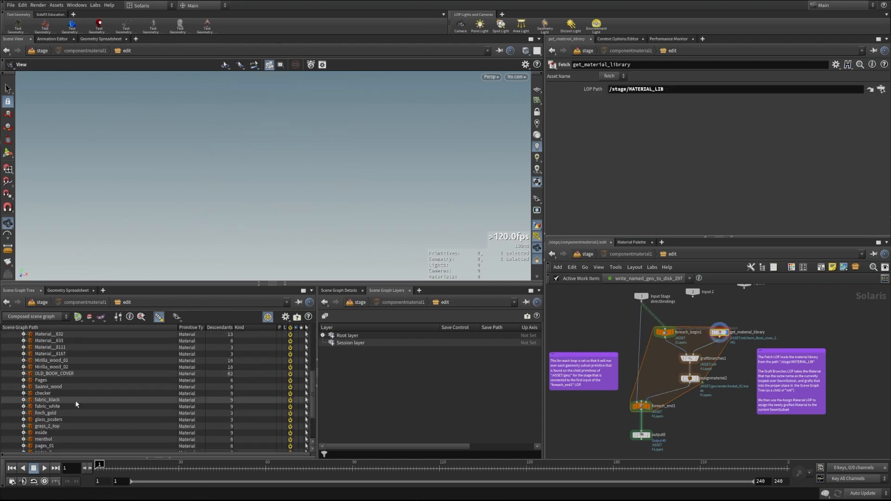
scroll(36, 408, down, 2)
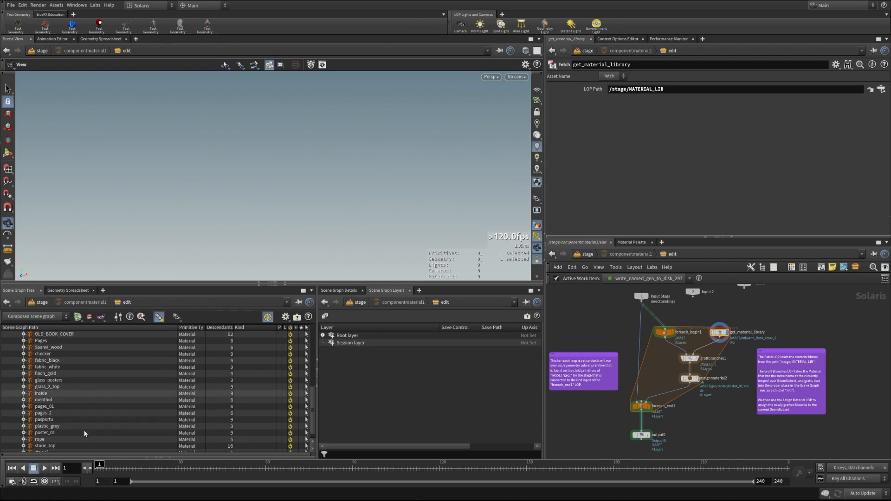
scroll(69, 426, up, 10)
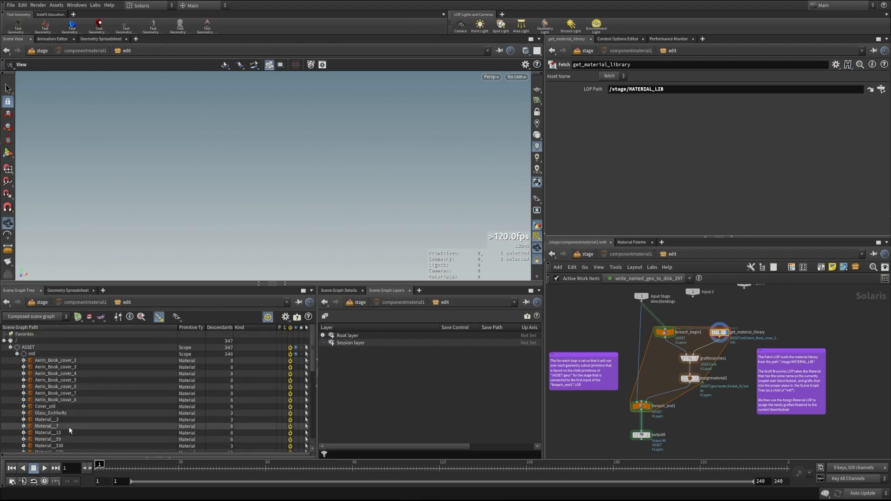
- Display foreach_end1 and graftbranches1 in turn, and check the evaluated value of the Source Prim Path expression
click(649, 407)
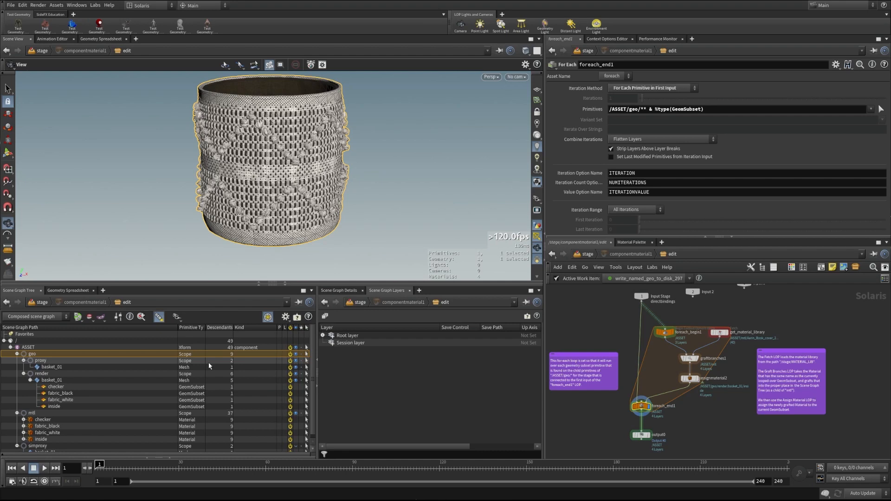
click(690, 359)
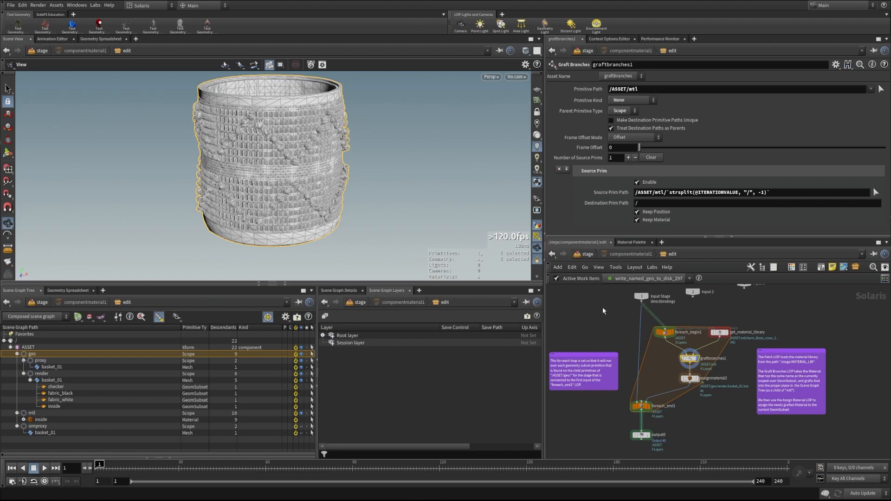
click(618, 195)
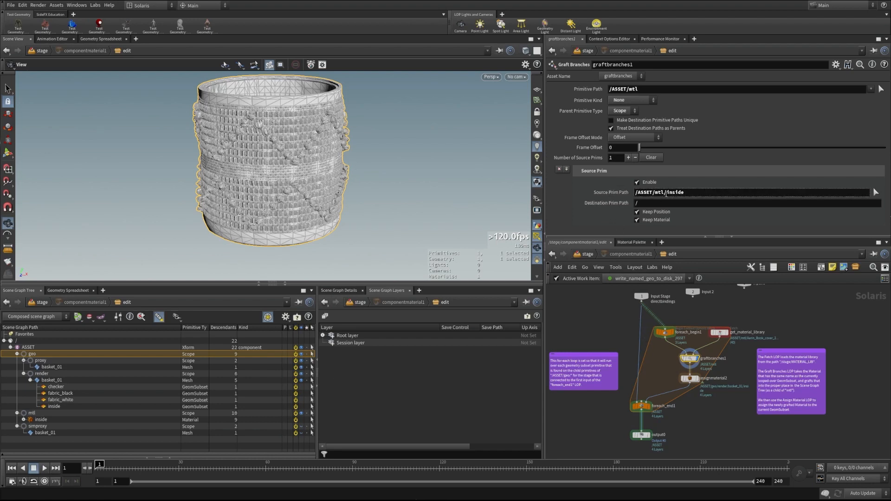
click(621, 194)
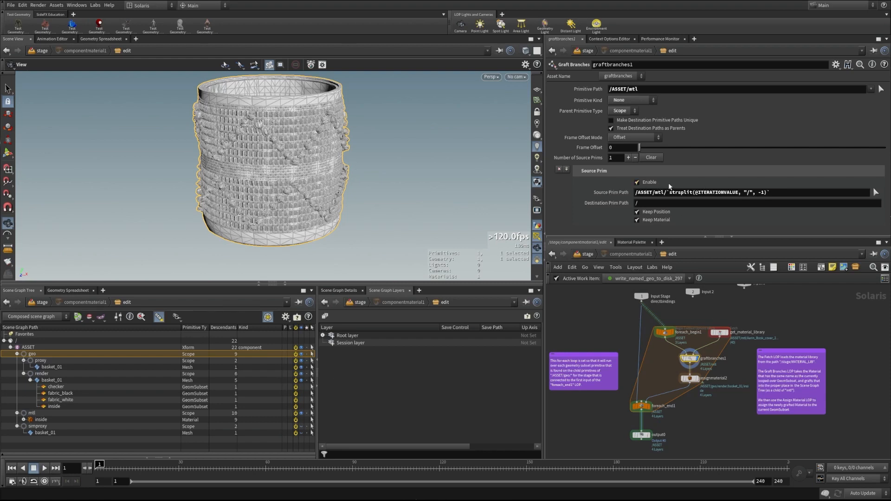
- Look through get_material_library's material list again and return the display to graftbranches1
click(723, 334)
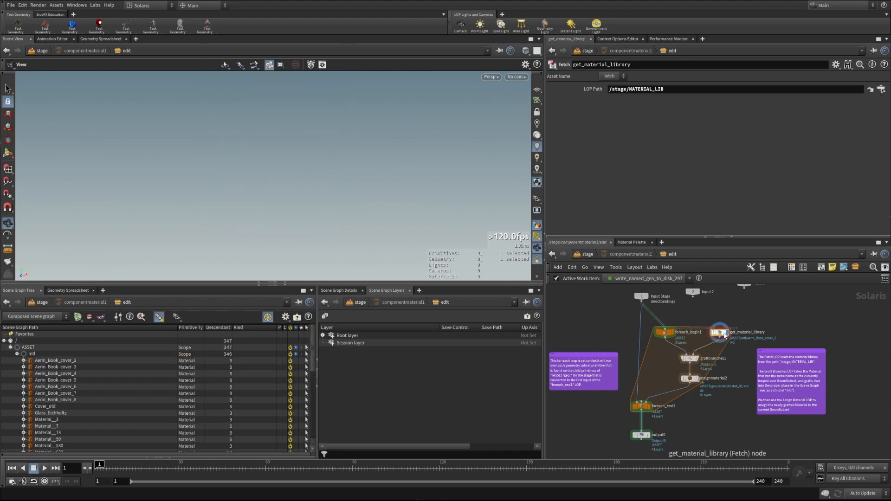
scroll(56, 385, down, 10)
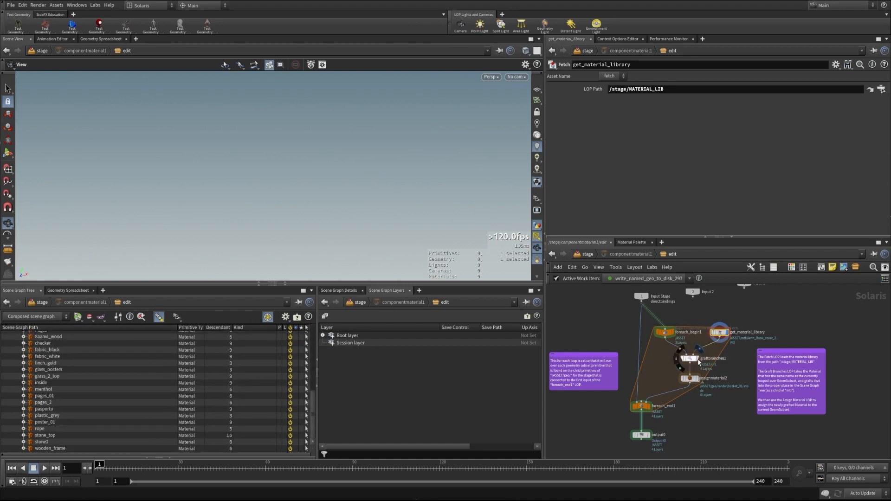
click(690, 358)
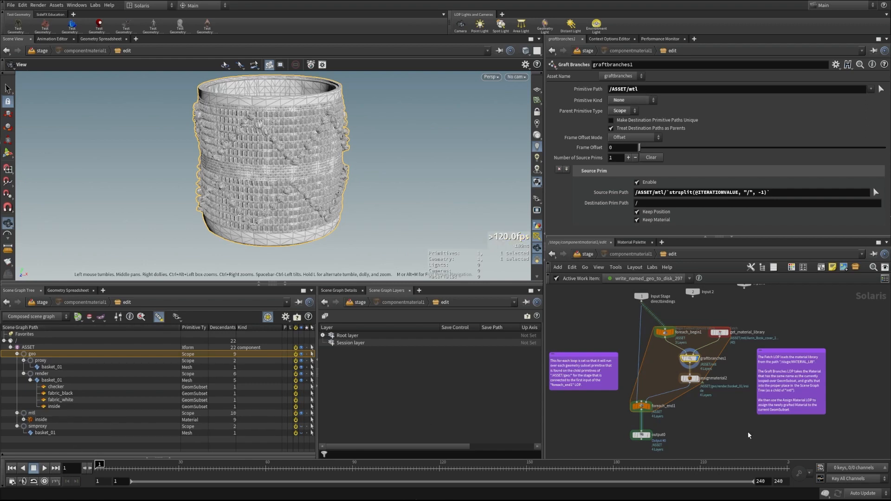
- Display assignmaterial2, orbit the basket to see its inside, and check the evaluated value of Material Path
click(689, 379)
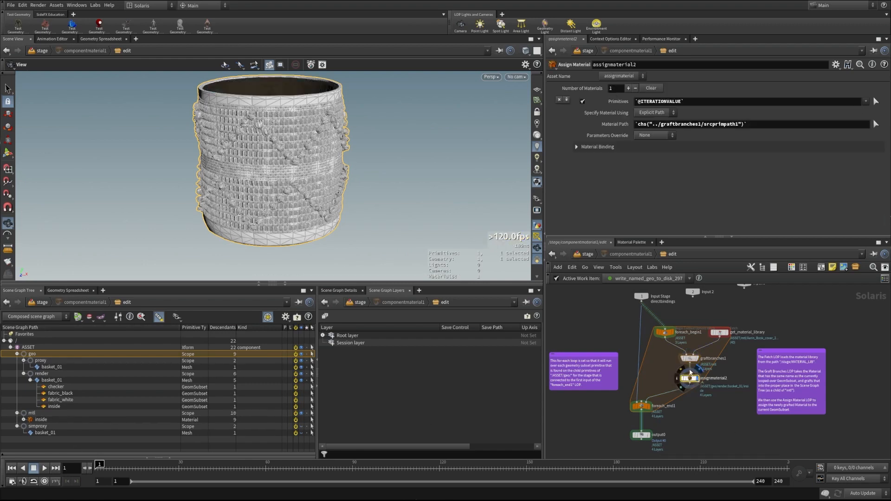
drag(275, 105, 260, 276)
click(679, 378)
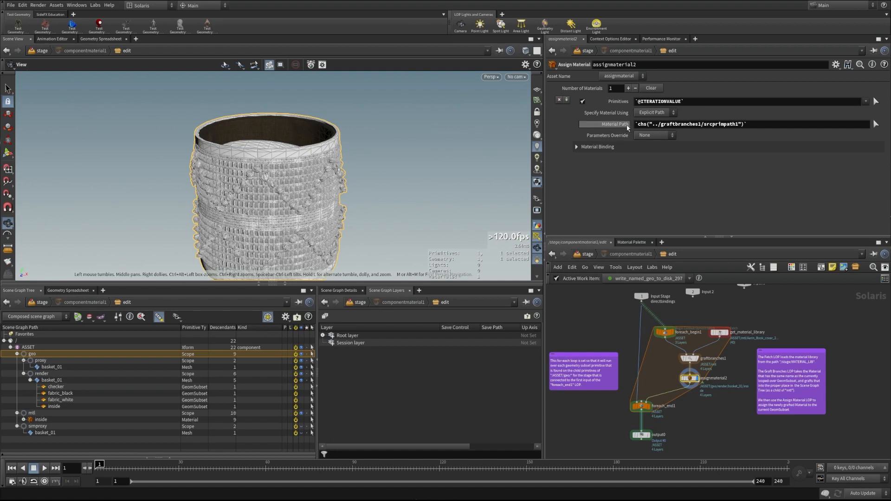
click(612, 125)
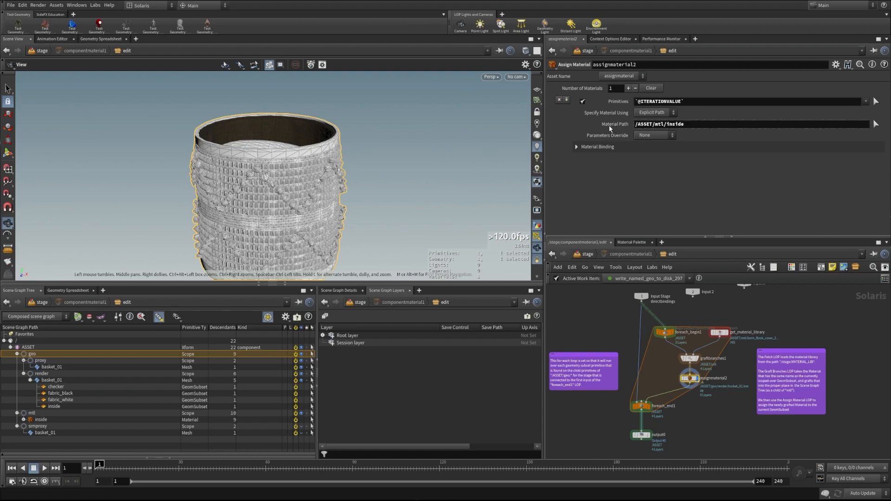
- Compare graftbranches1's Source Prim Path with assignmaterial2 and check the evaluated value of its Primitives expression
click(689, 358)
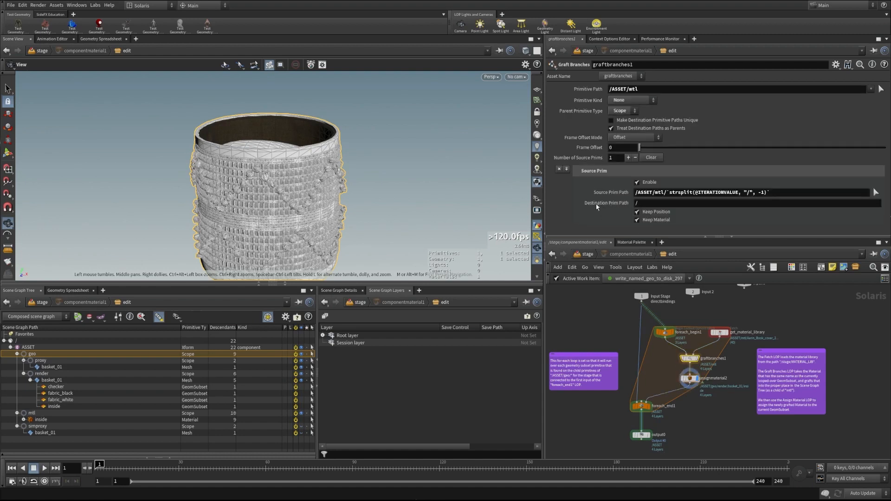
click(688, 380)
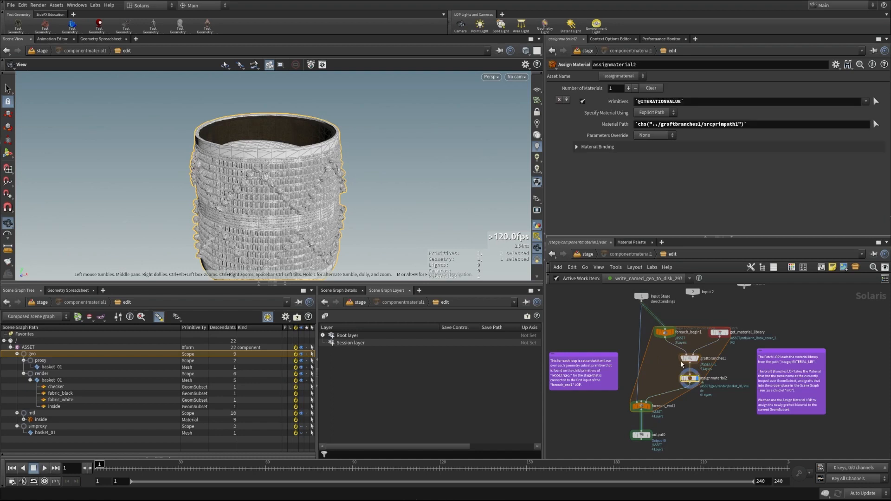
click(617, 102)
click(617, 101)
- Display foreach_end1 to view the basket with all its materials assigned, and return to the stage
click(641, 407)
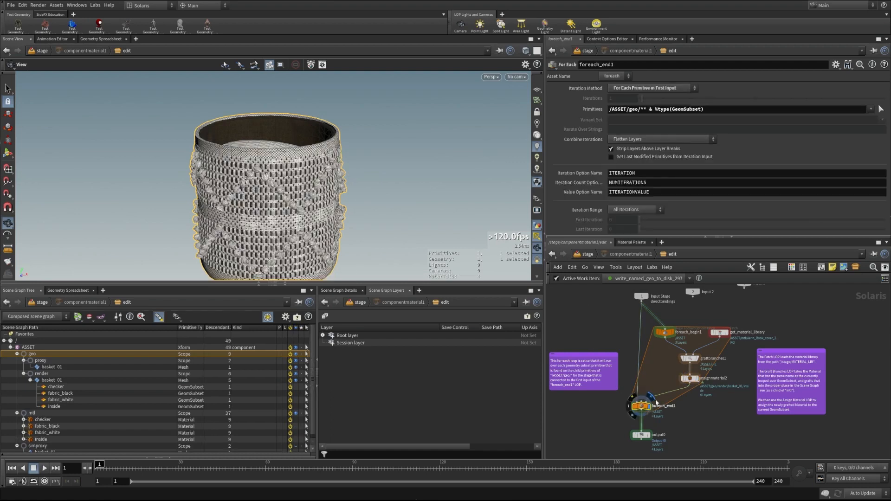
middle_drag(235, 202, 249, 174)
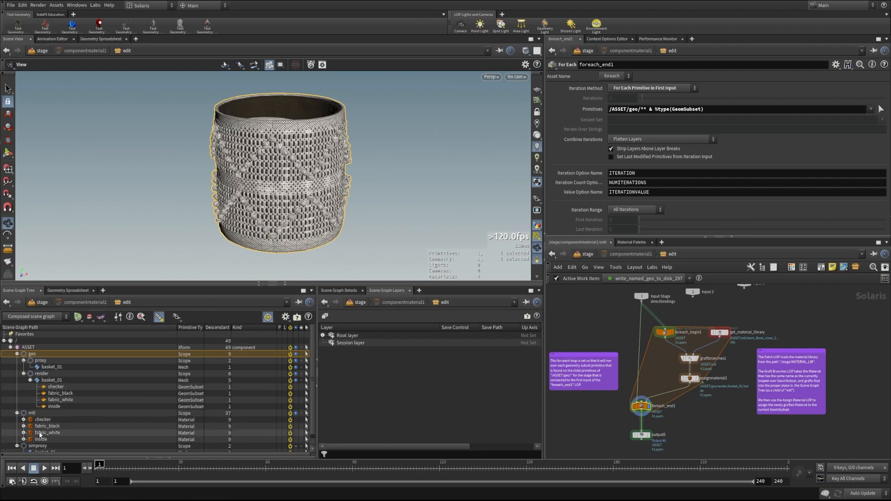
middle_drag(586, 437, 597, 436)
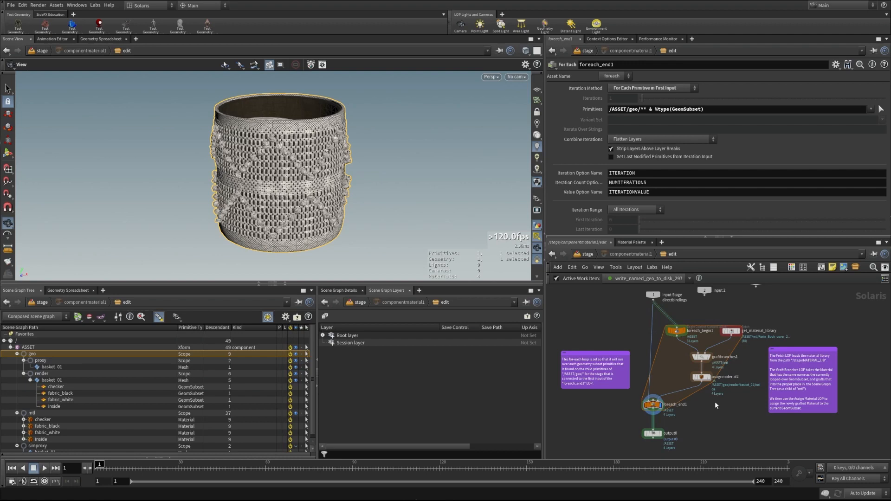
key(u)
key(u)
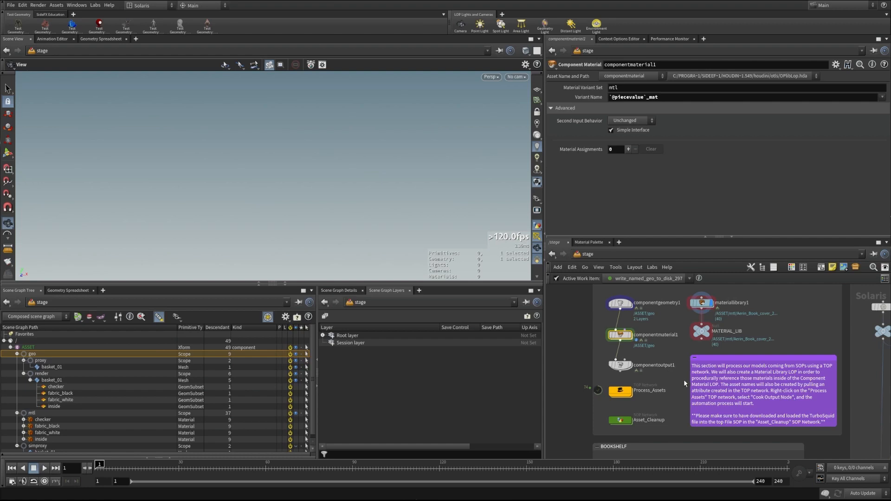
- Display componentoutput1 to view its Root Prim expression, and look inside the Process_Assets network before returning to the stage
click(622, 365)
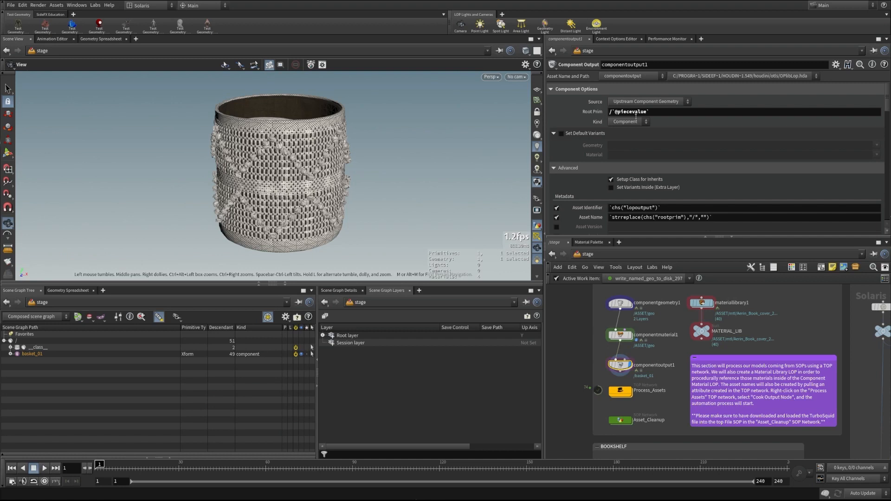
double_click(620, 391)
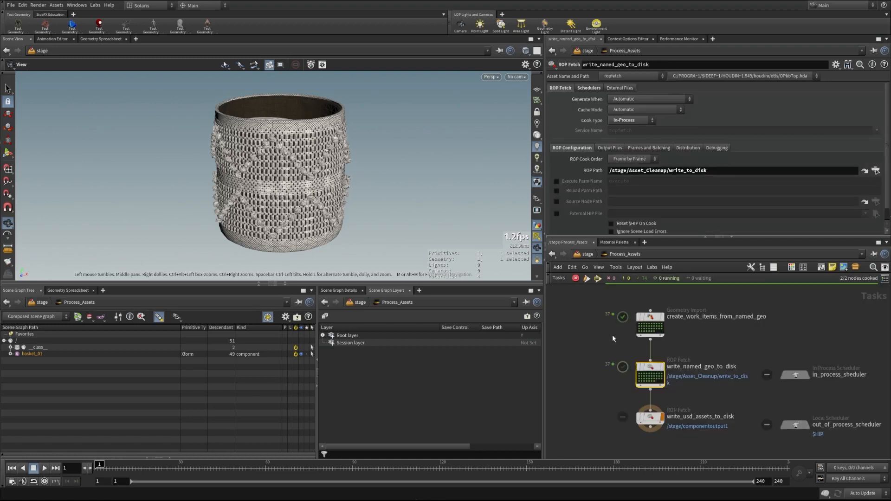
key(u)
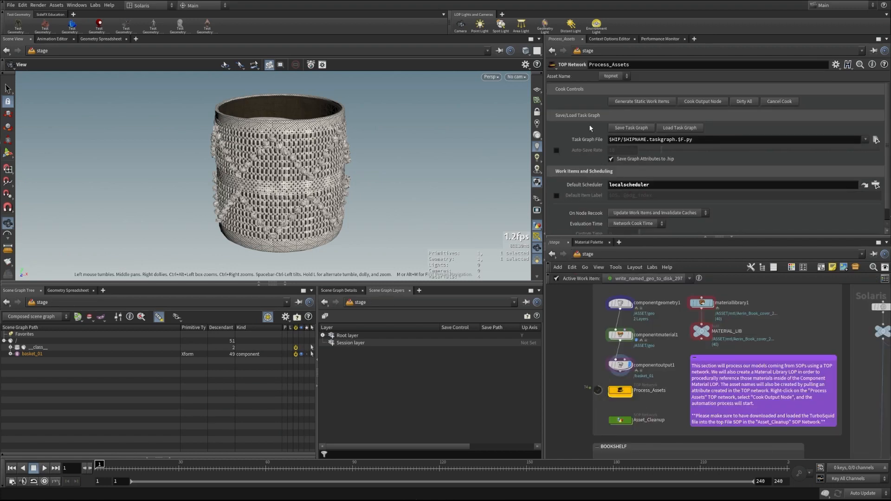
- Review componentoutput1's metadata, caching location, export layer names and variant layer settings
scroll(589, 126, down, 2)
click(622, 366)
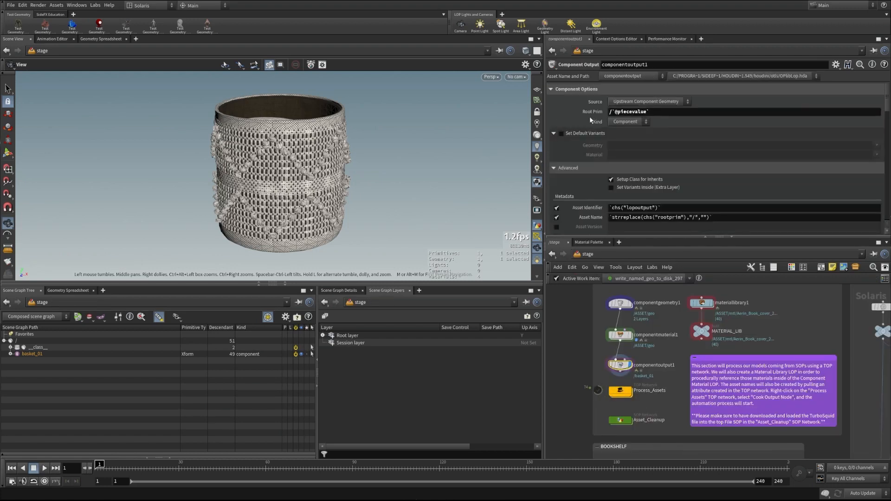
scroll(577, 152, down, 5)
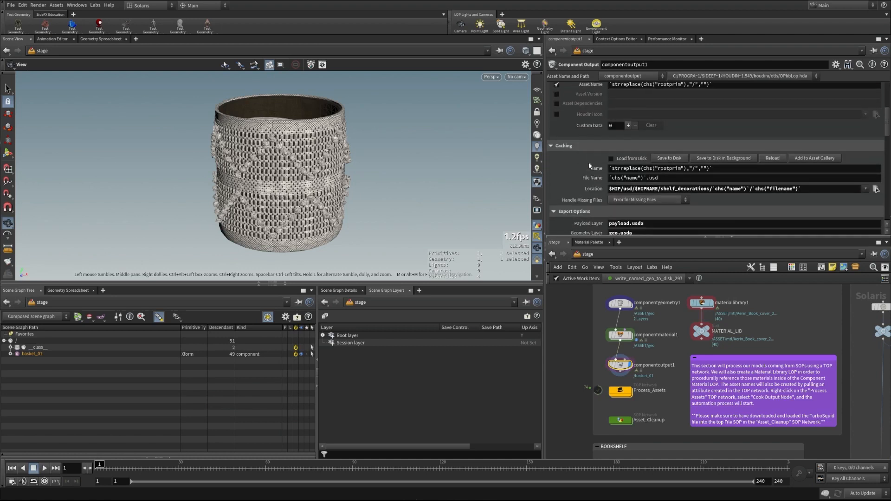
scroll(589, 166, down, 1)
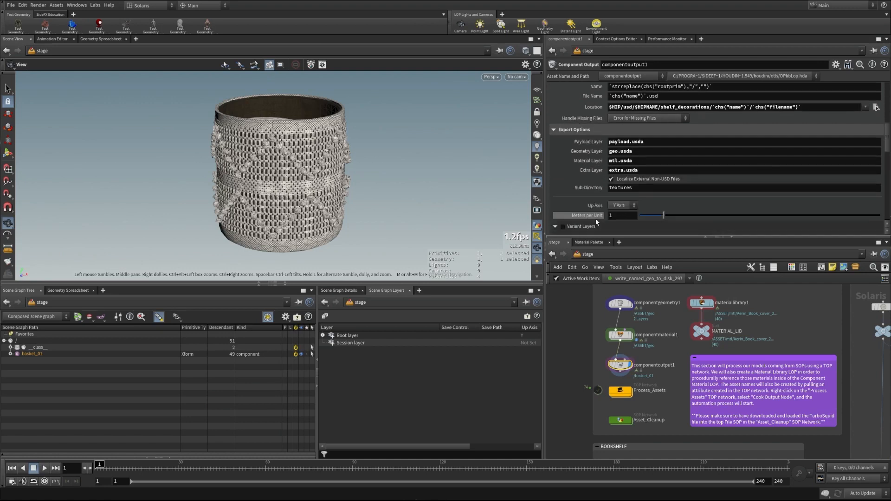
scroll(594, 219, down, 5)
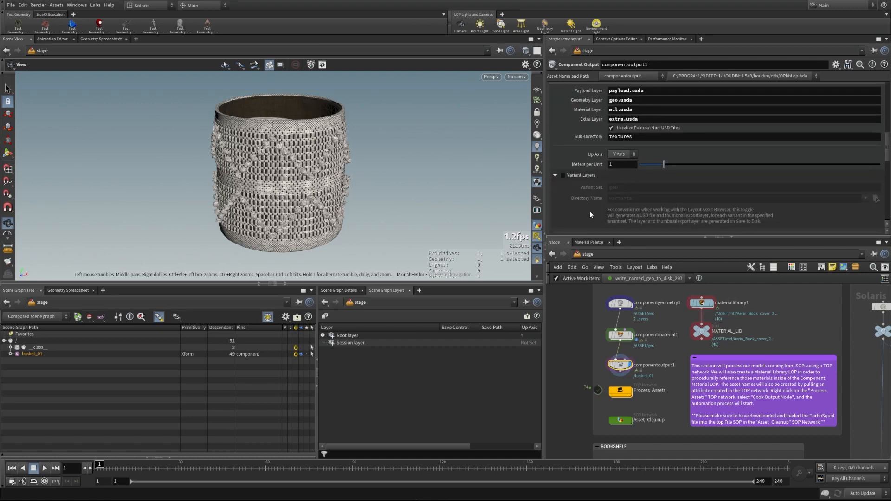
scroll(590, 214, down, 5)
scroll(588, 222, up, 10)
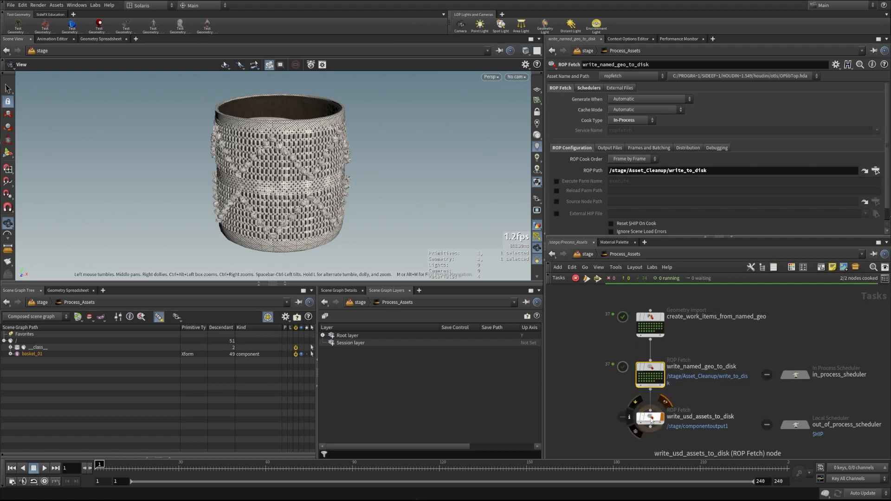
- Cook the write_usd_assets_to_disk node in the Process_Assets network and return to the stage
click(650, 416)
right_click(651, 417)
click(658, 325)
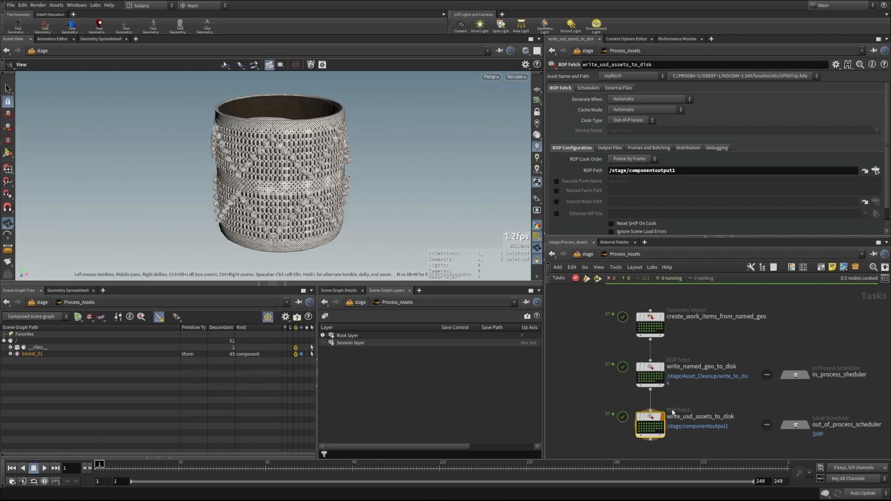
key(u)
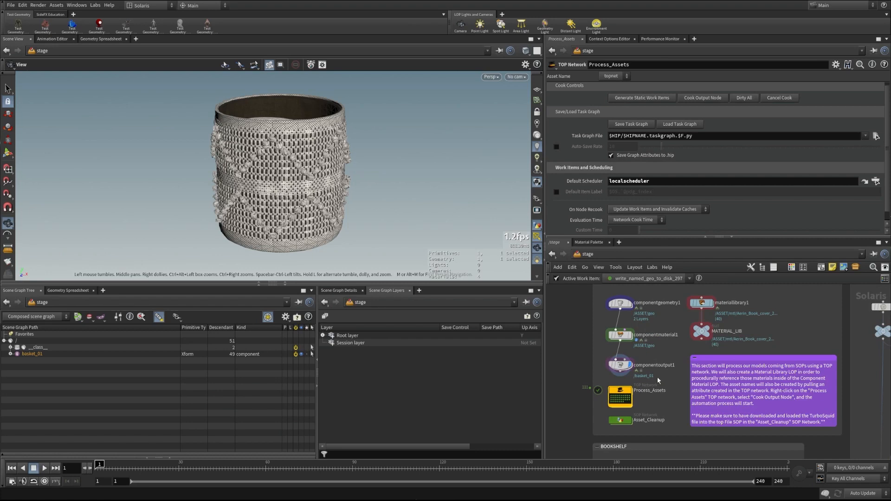
- Step through the write_usd_assets_to_disk work items of Process_Assets to view the books, vases, picture frame and plant stand with their materials
click(620, 401)
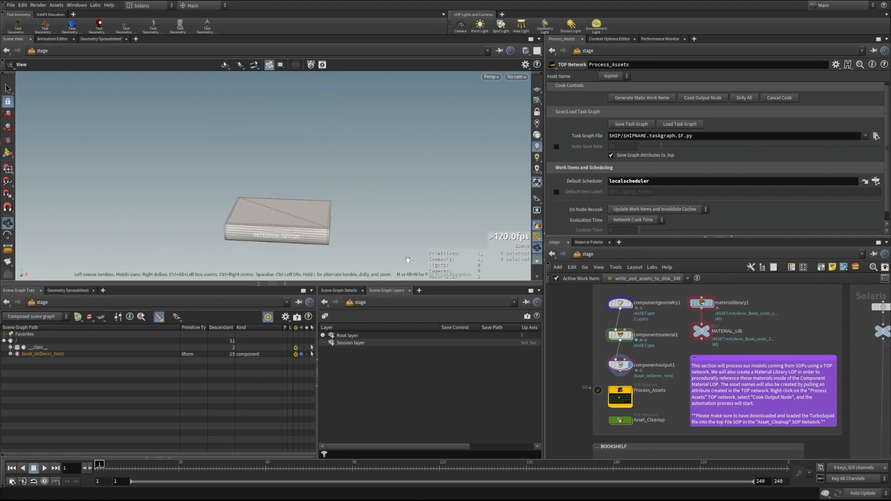
drag(319, 249, 333, 198)
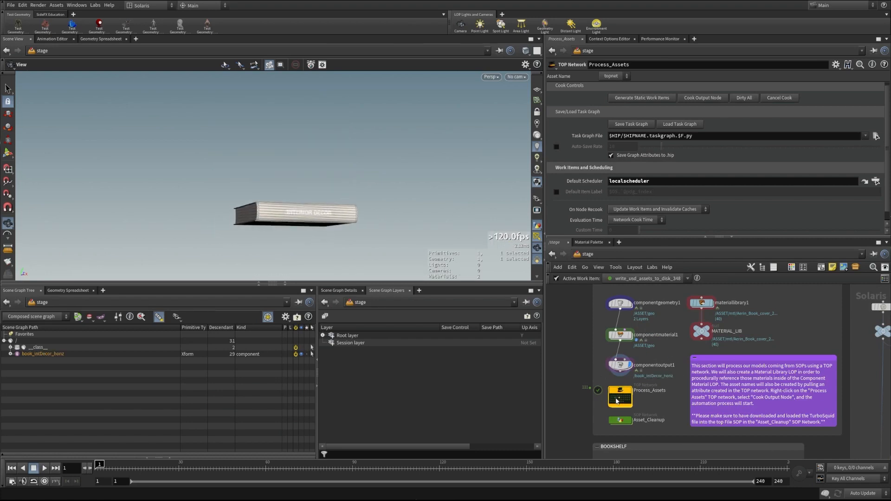
click(617, 402)
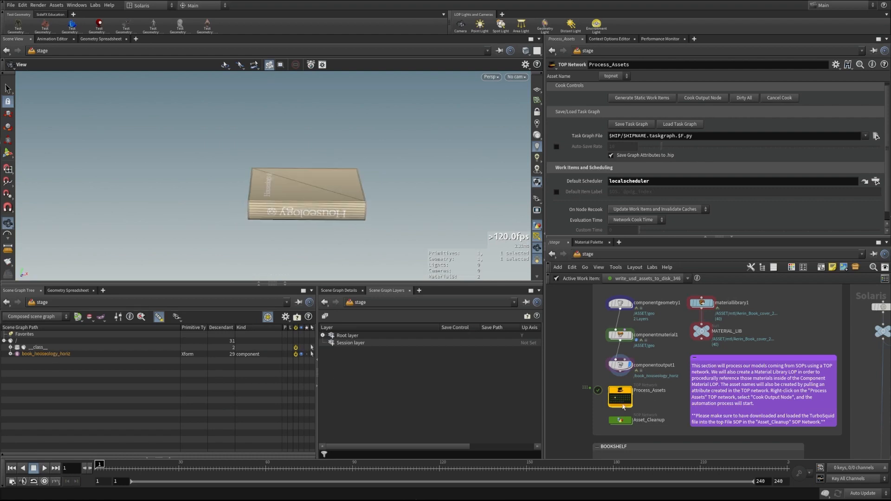
click(621, 402)
drag(351, 166, 335, 204)
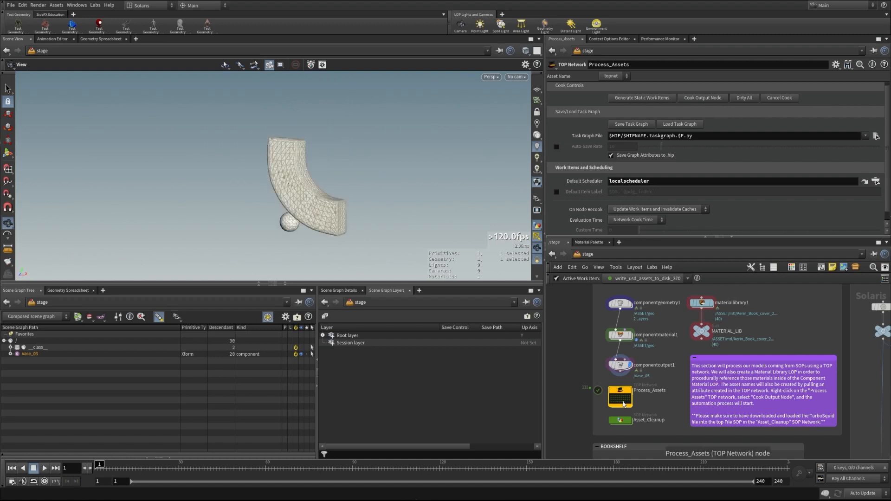
click(612, 402)
click(613, 403)
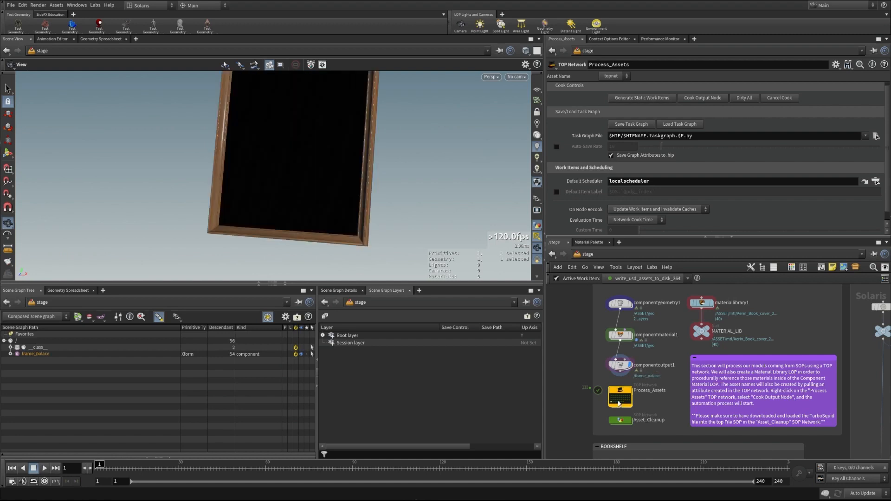
click(618, 404)
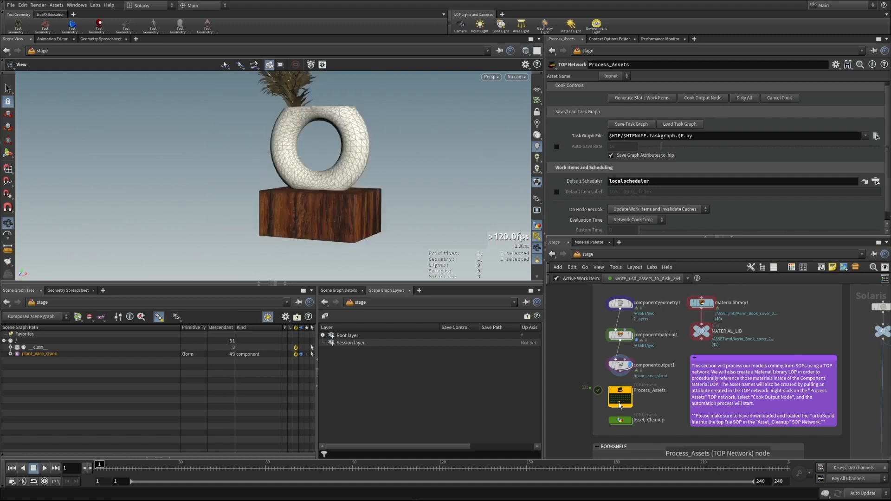
click(624, 401)
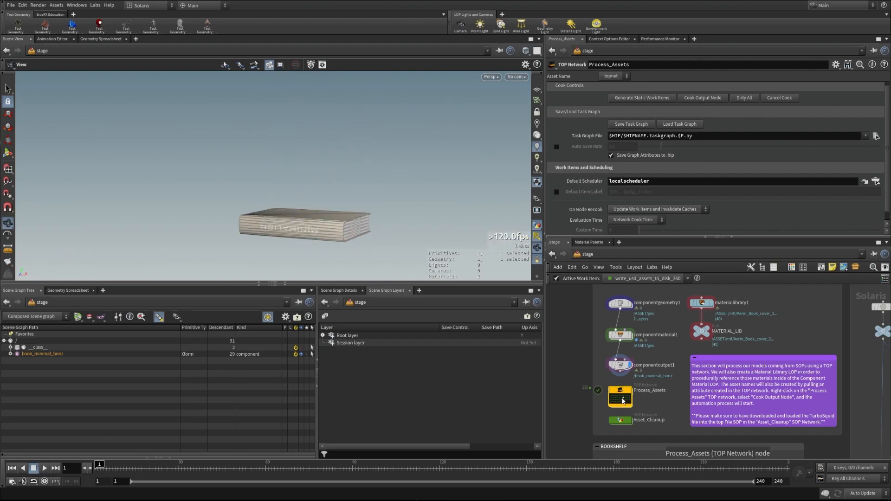
click(614, 403)
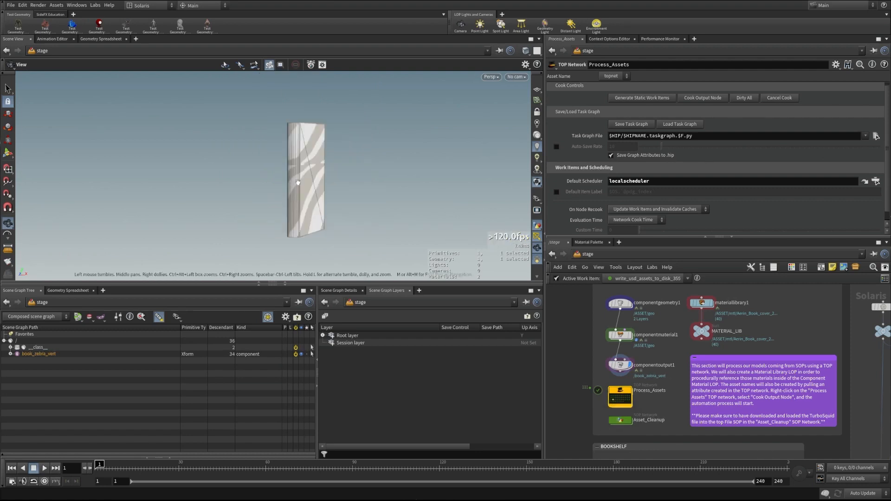
drag(298, 182, 390, 193)
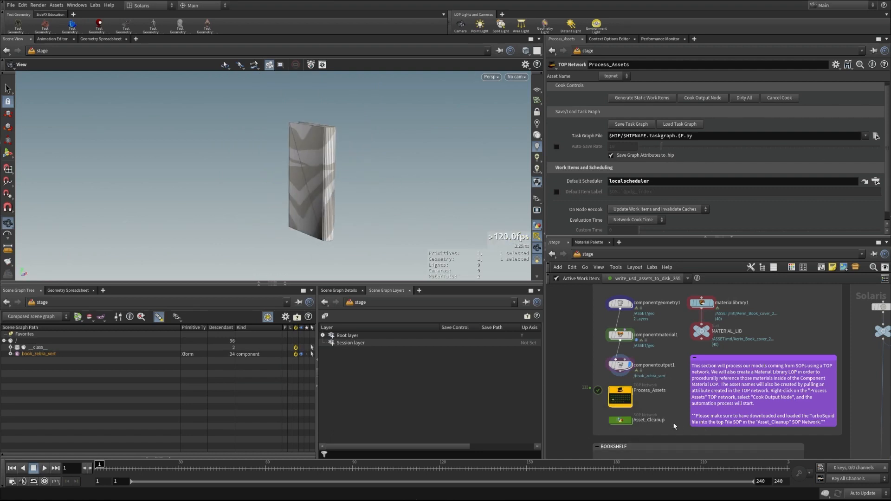
- Open the geometry network inside bookshelf_geo and frame the whole bookshelf in the viewport
scroll(674, 425, down, 5)
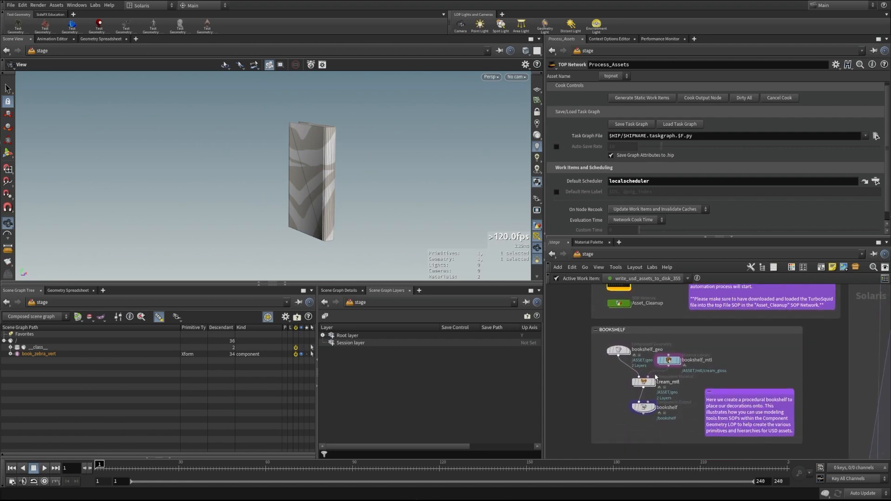
double_click(619, 350)
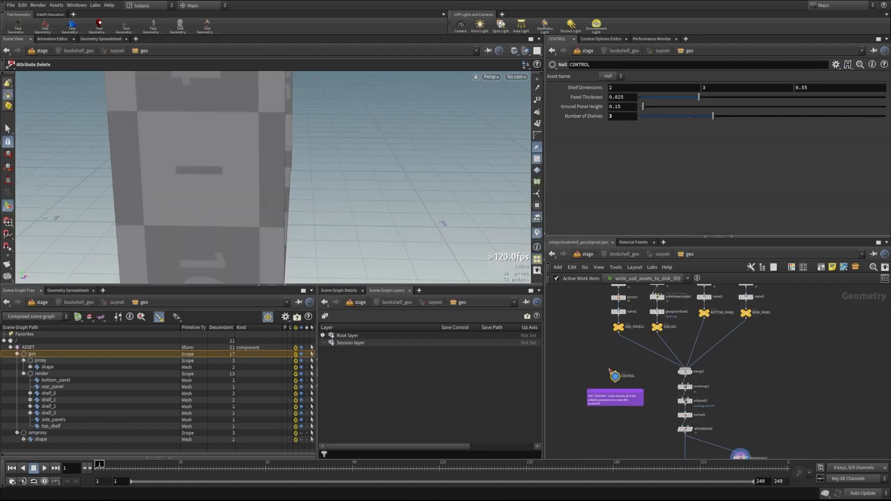
key(Escape)
drag(308, 183, 368, 260)
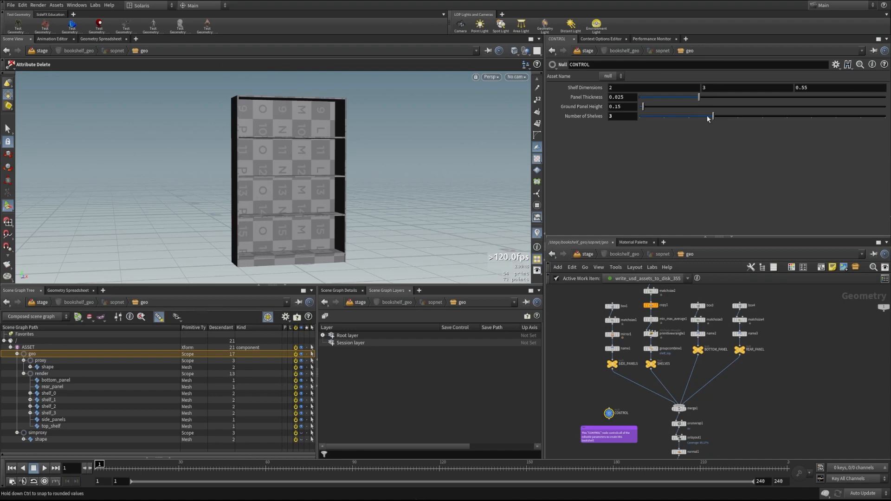
- Try other values on CONTROL, including a Ground Panel Height of 1.26 and a different shelf dimension, and restore the original ones
drag(713, 117, 699, 98)
drag(643, 107, 671, 107)
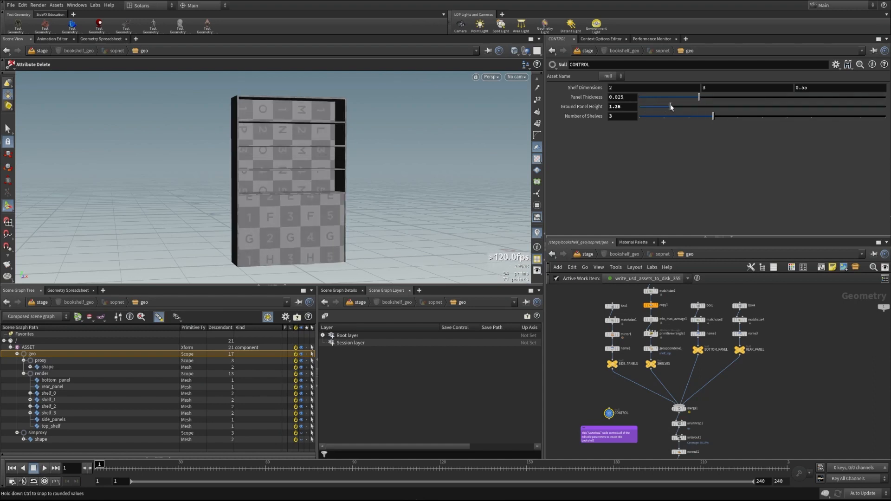
ctrl+middle_click(620, 107)
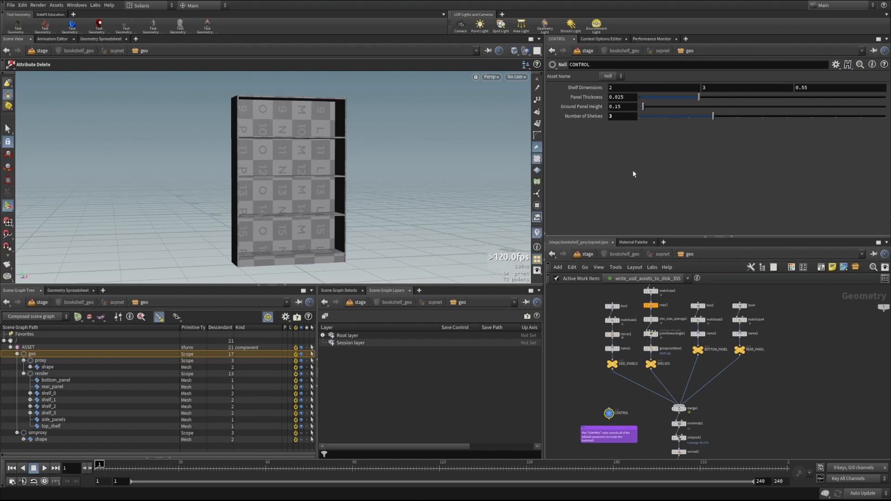
mouse_move(615, 87)
middle_down()
mouse_move(576, 92)
mouse_move(618, 95)
middle_up()
key(ctrl+z)
- Examine the bookshelf's modeling node chain from the panel branches through merge and UV unwrap, and return to the stage
middle_drag(586, 406, 596, 352)
scroll(605, 369, down, 2)
middle_drag(705, 367, 701, 401)
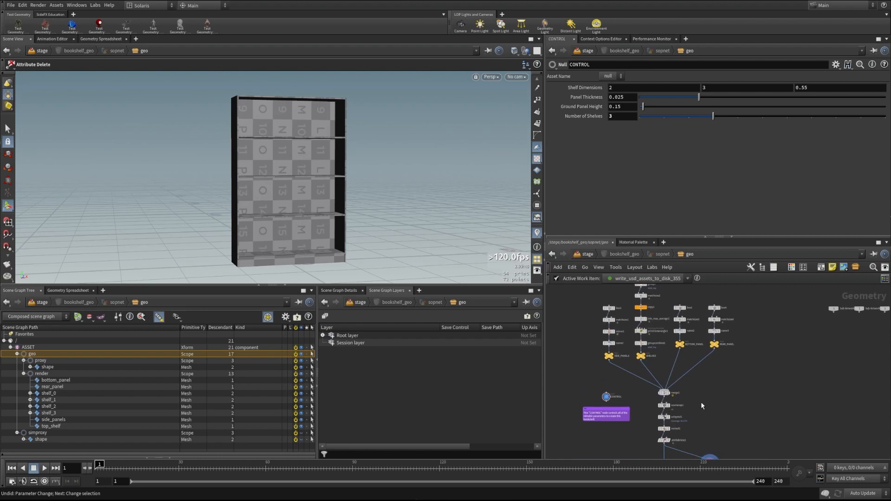
scroll(700, 402, down, 2)
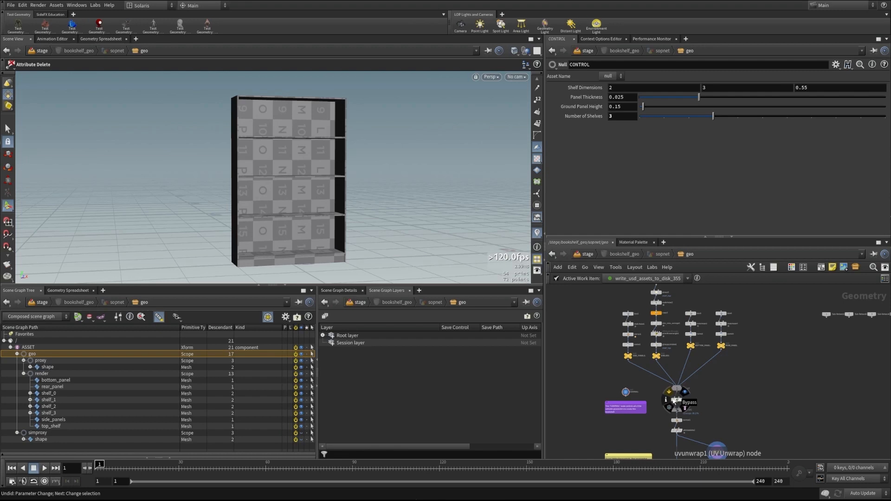
key(u)
key(u)
key(u)
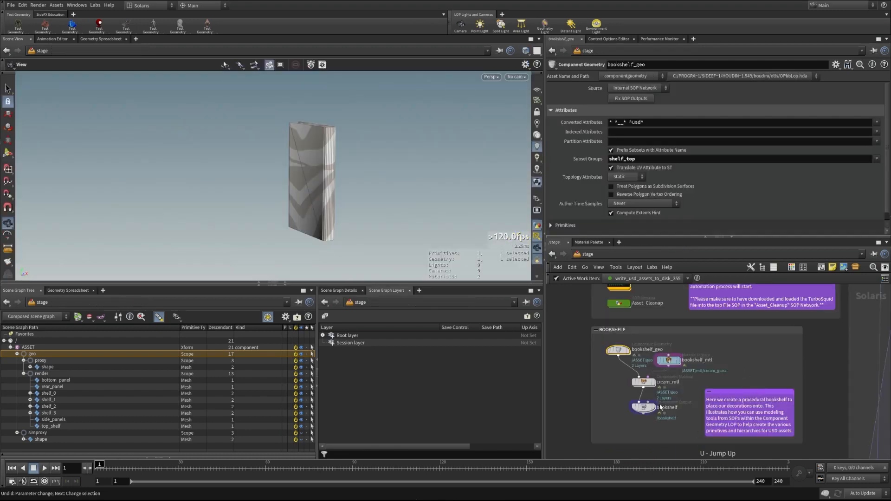
- Display bookshelf_geo, turn on the viewport's reference grid and frame the bookshelf
click(622, 354)
drag(358, 164, 358, 169)
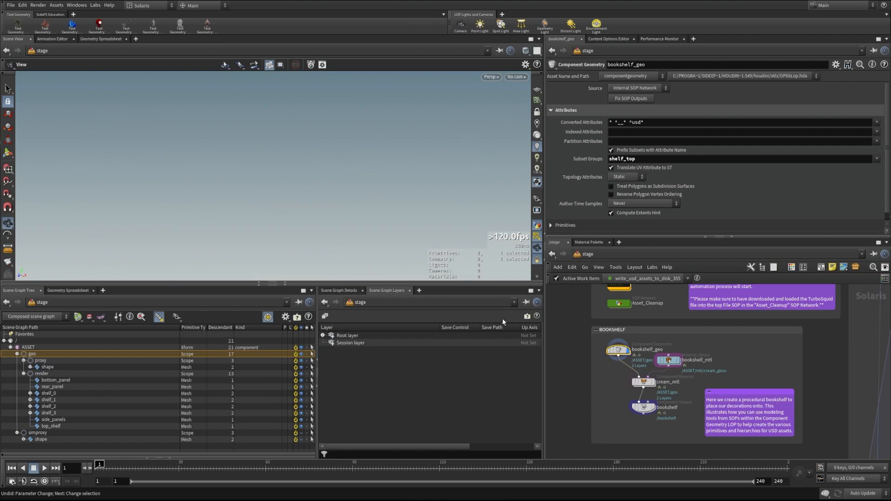
click(537, 89)
drag(309, 189, 103, 185)
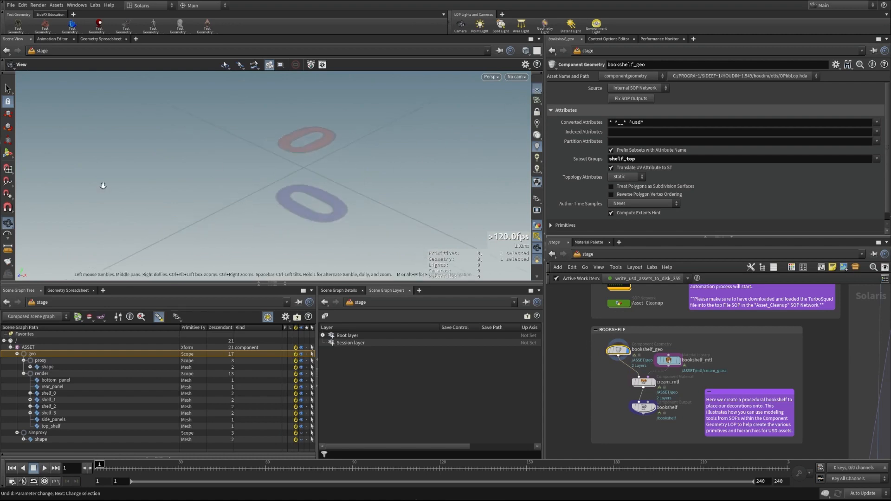
right_drag(103, 185, 354, 153)
drag(354, 153, 351, 244)
middle_drag(373, 194, 336, 197)
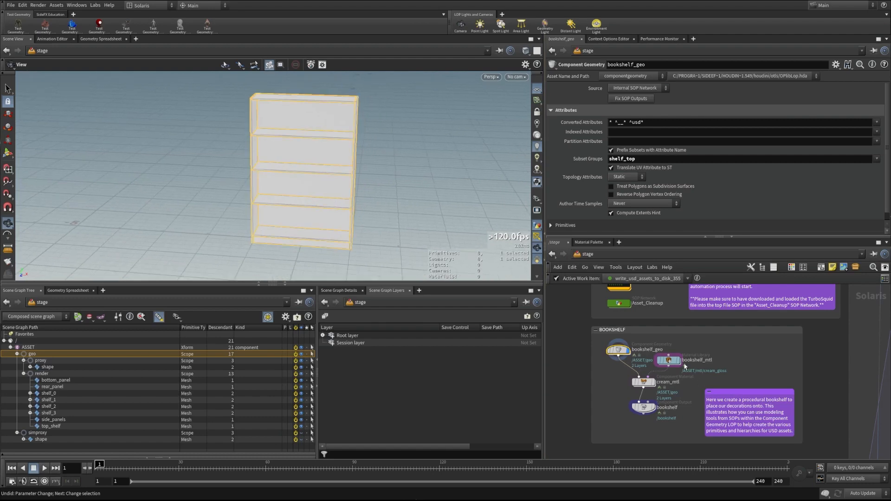
- Look inside bookshelf_mtl at the cream_gloss material, and display cream_mtl to view the bookshelf with it assigned
click(678, 364)
double_click(673, 361)
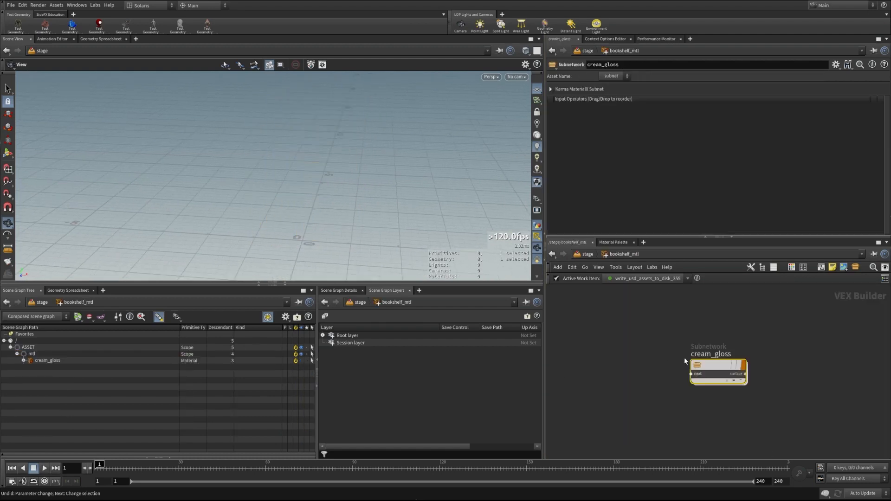
key(u)
click(651, 381)
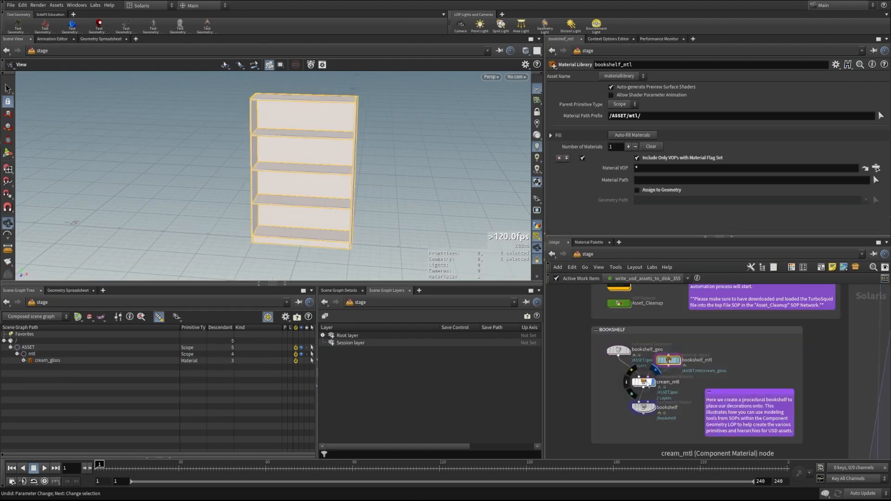
drag(369, 170, 403, 168)
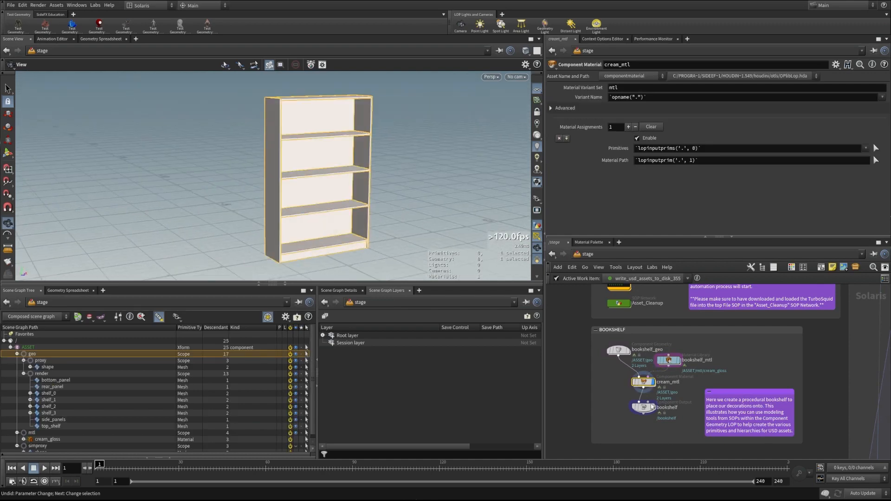
- Display the bookshelf Component Output, review its caching and export options, and save the asset to disk
click(655, 411)
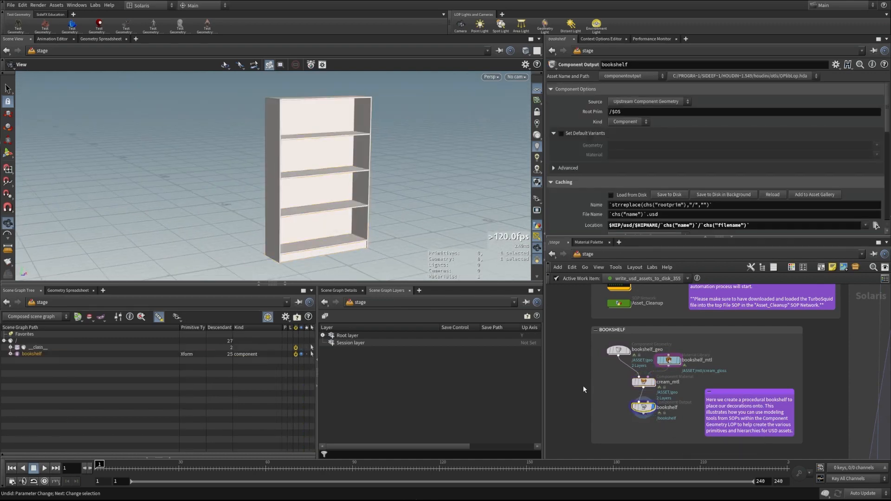
scroll(599, 209, down, 1)
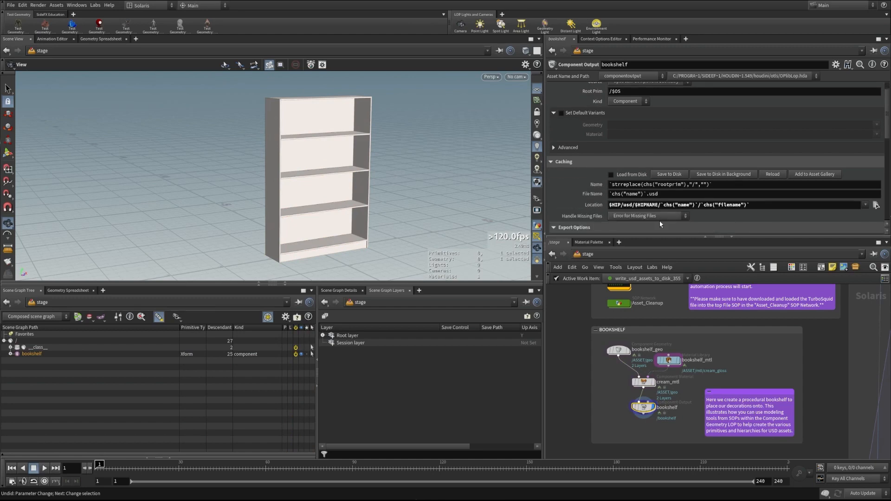
scroll(660, 212, down, 4)
scroll(661, 212, up, 5)
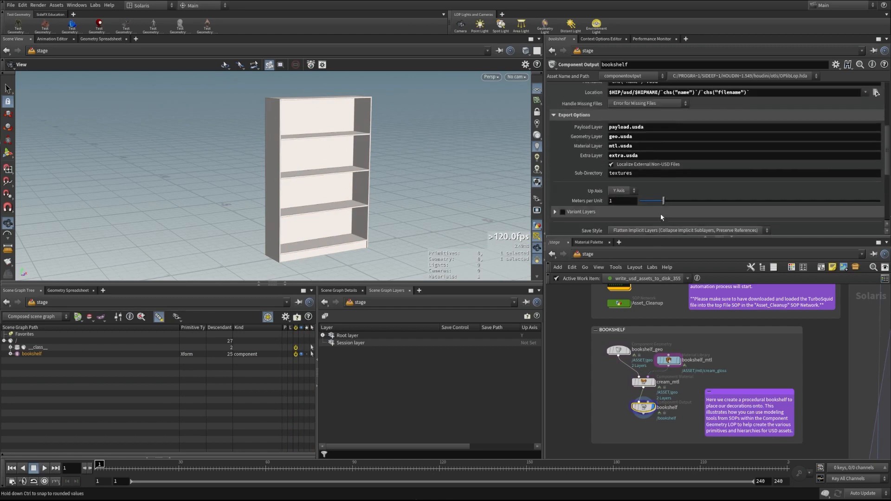
click(668, 186)
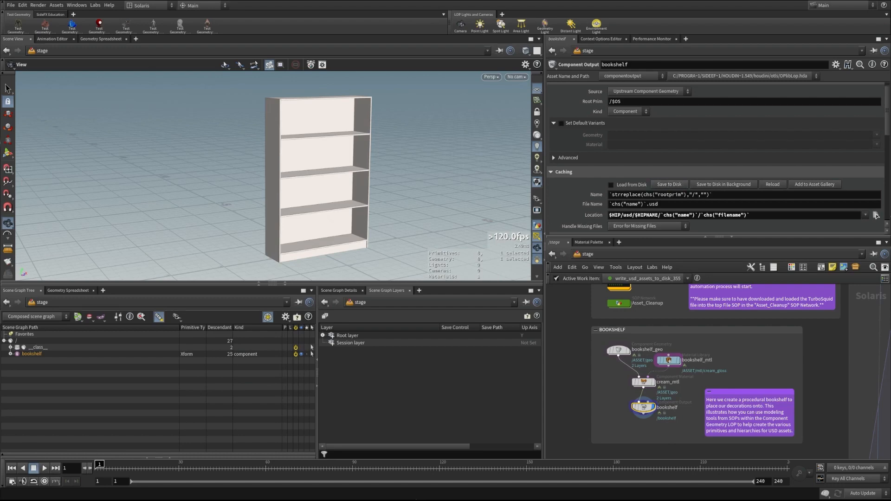
- Switch to File Explorer, check the exported files in usd/USD_with_Solaris_AssetBuilding/bookshelf, and minimize the window
key(alt+Tab)
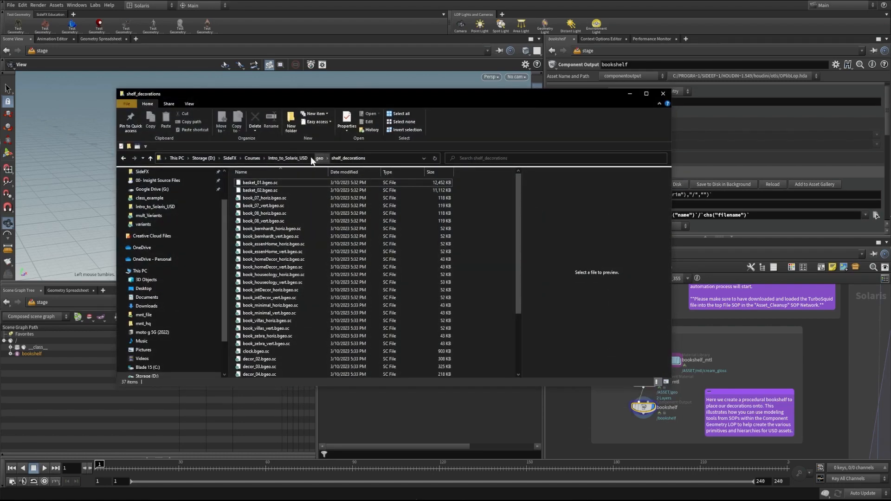
click(297, 158)
double_click(248, 249)
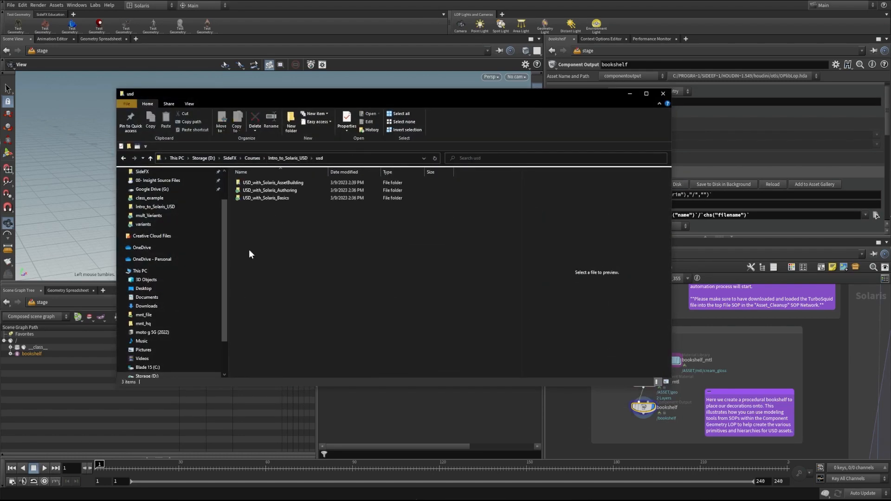
double_click(261, 182)
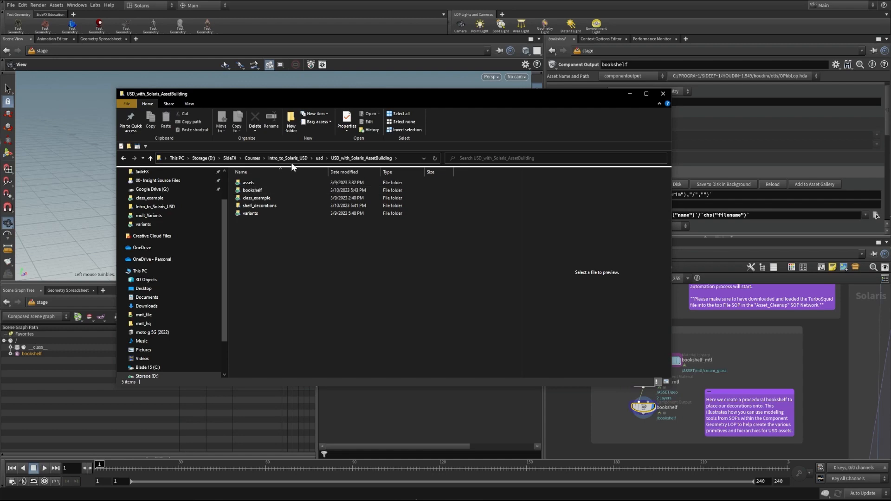
double_click(258, 191)
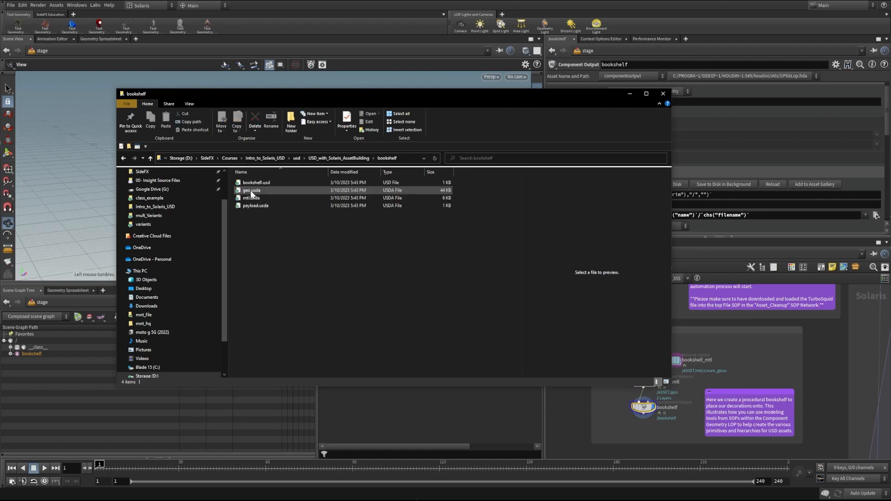
drag(277, 98, 194, 132)
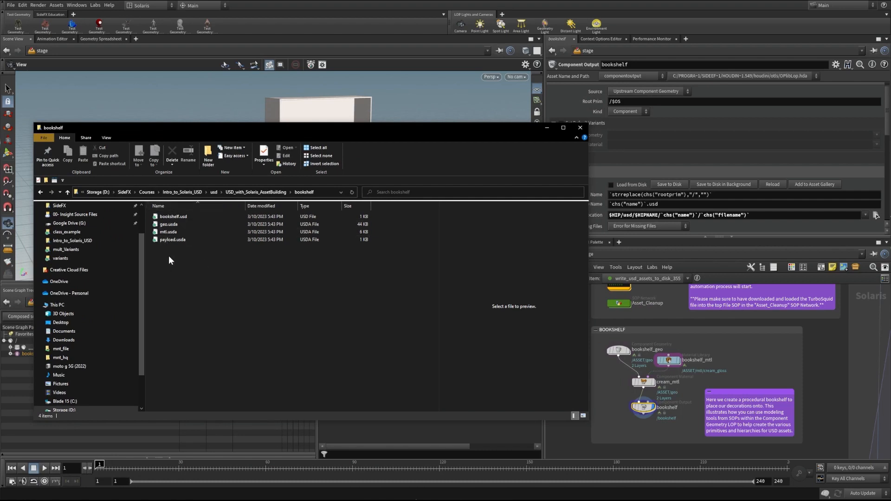
click(547, 128)
scroll(702, 371, down, 3)
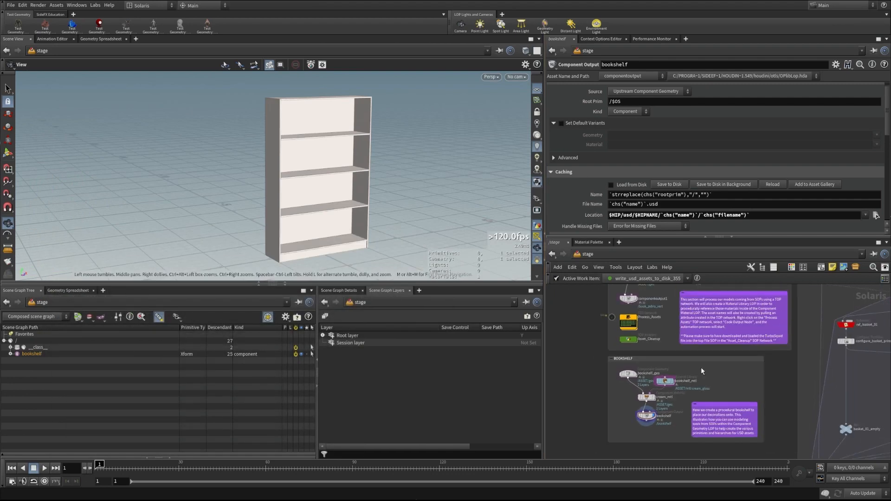
middle_drag(666, 334, 660, 387)
middle_drag(568, 441, 570, 390)
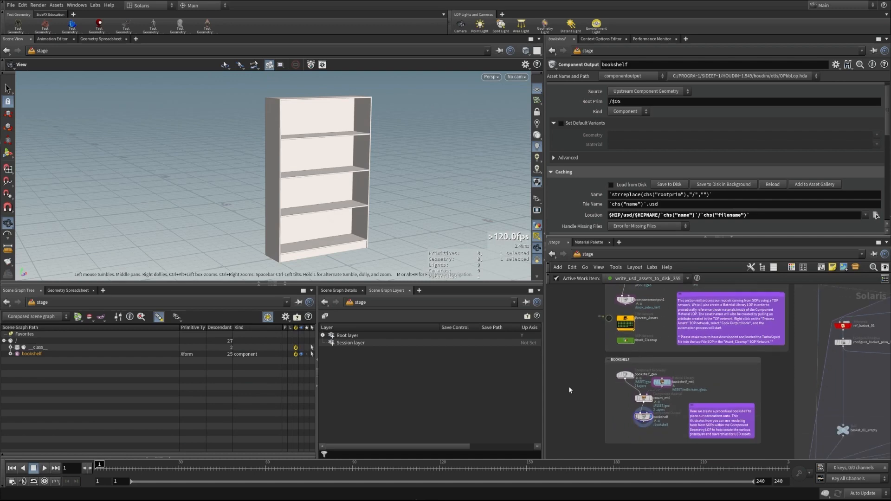
scroll(661, 363, up, 2)
middle_drag(661, 363, 653, 391)
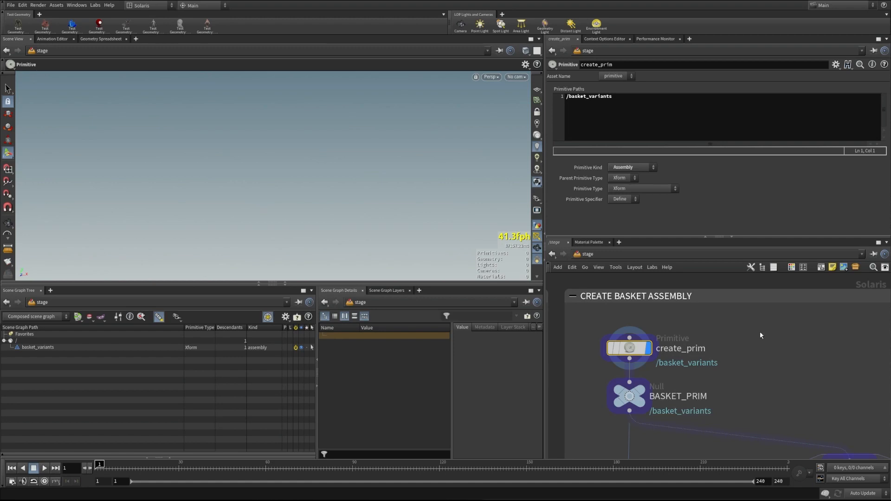
- Display the BASKET_PRIM null below create_prim and review its Incoming Primitive expression
scroll(648, 313, down, 2)
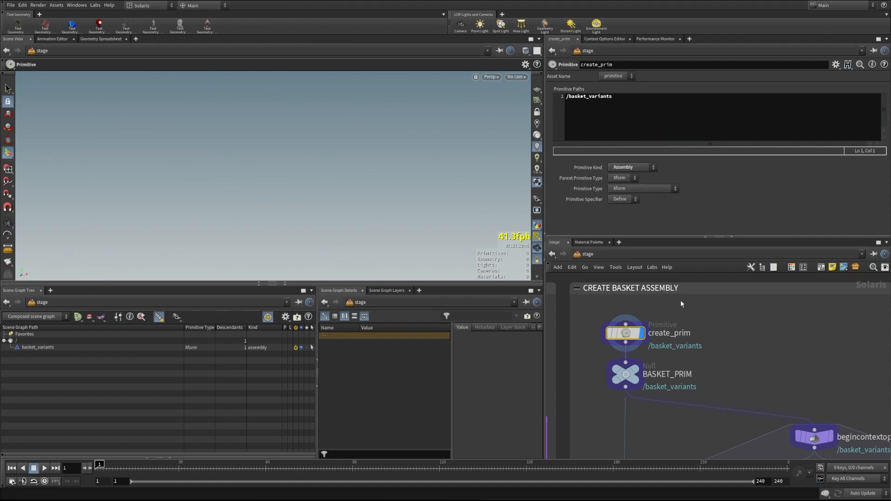
click(625, 374)
scroll(776, 377, down, 5)
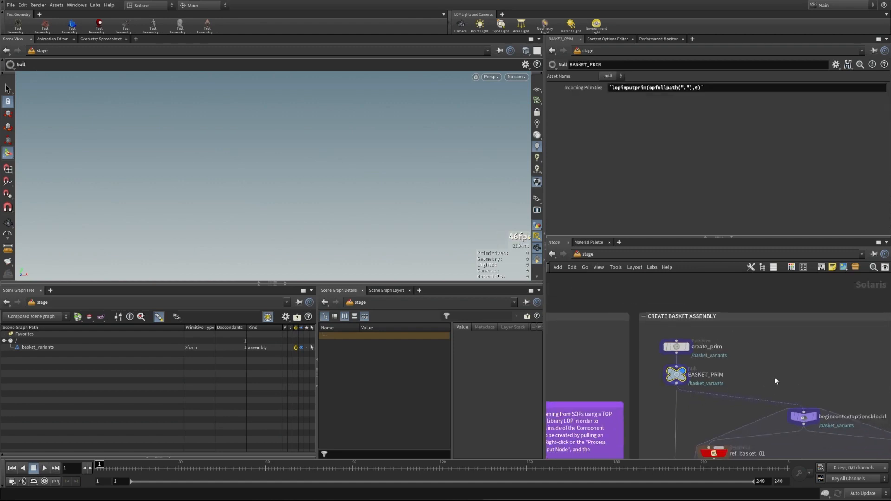
- Trace the network from BASKET_PRIM through the basket and pillow branches down to add_basket_variants
scroll(715, 349, up, 3)
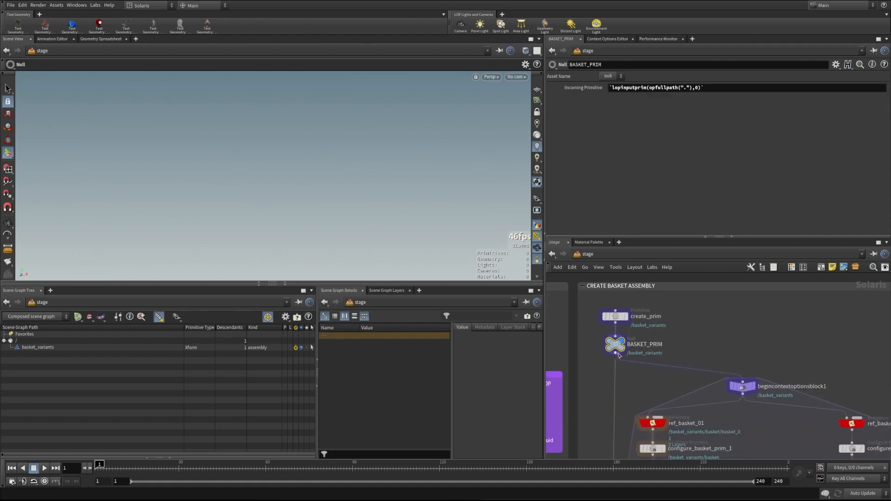
middle_drag(648, 391, 612, 332)
scroll(635, 354, down, 2)
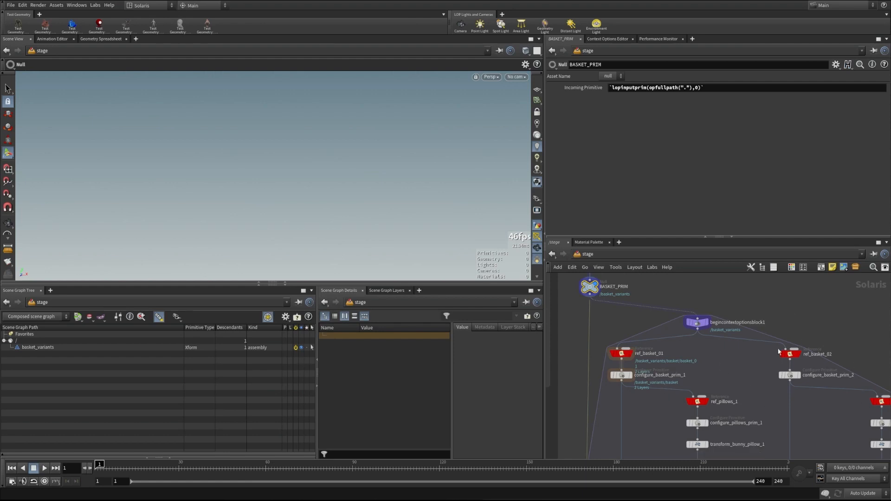
middle_drag(803, 389, 780, 315)
middle_drag(638, 393, 661, 376)
scroll(674, 363, down, 1)
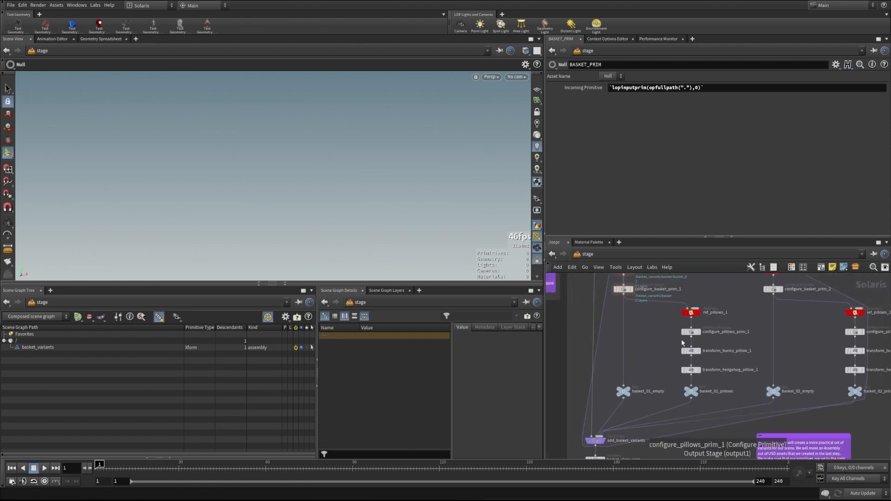
mouse_move(674, 342)
middle_down()
mouse_move(667, 363)
mouse_move(679, 345)
middle_up()
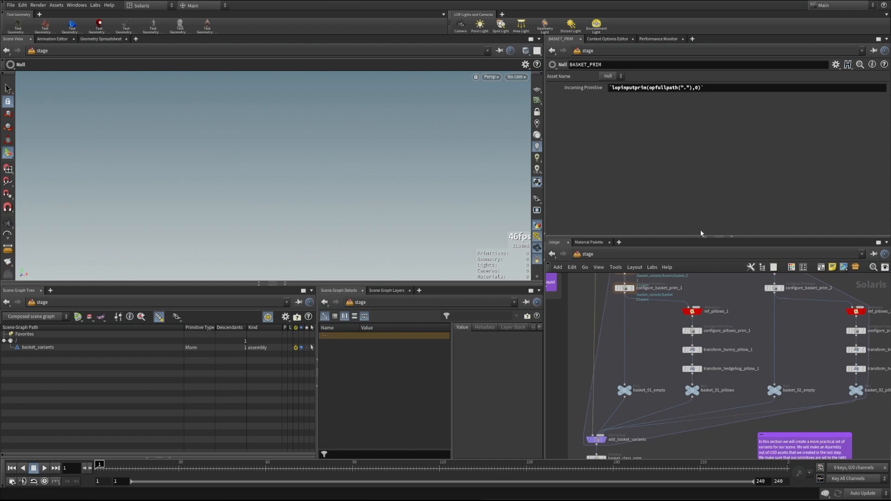
- Select begincontextoptionsblock1, check its Perform Layer Break option, and frame the node with the first basket branch
middle_drag(732, 310, 735, 351)
click(698, 287)
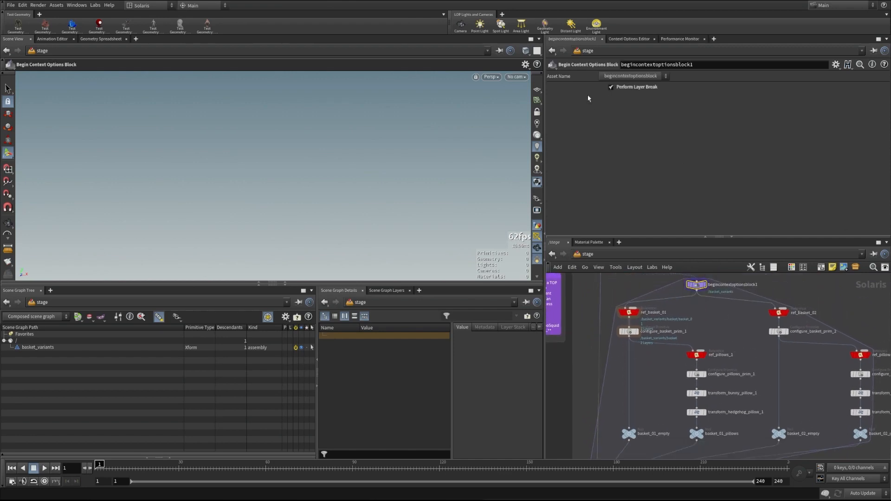
middle_drag(689, 278, 716, 326)
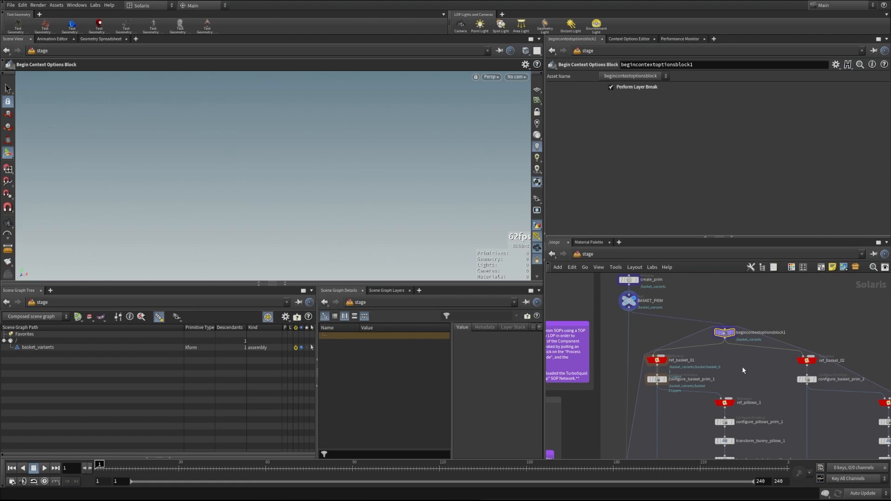
scroll(738, 369, up, 4)
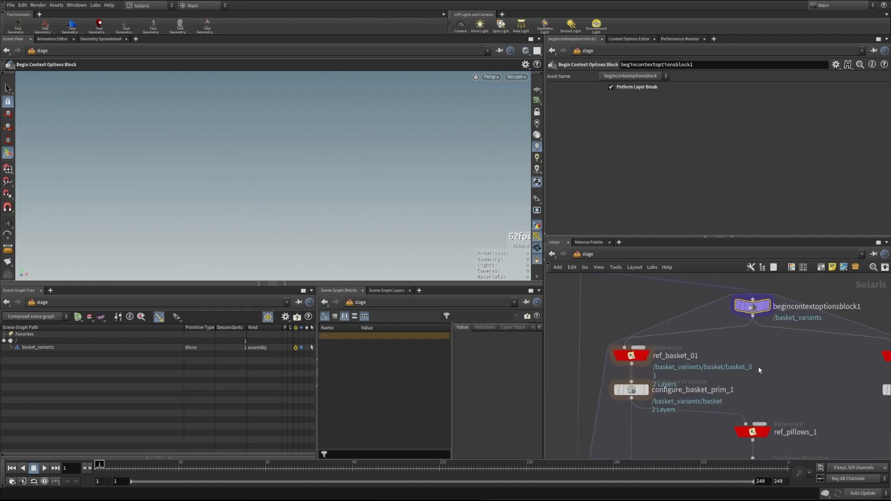
- Display ref_basket_01 and review its /basket_variants/basket primitive path and the file pattern pointing to basket_01.usd
mouse_move(634, 358)
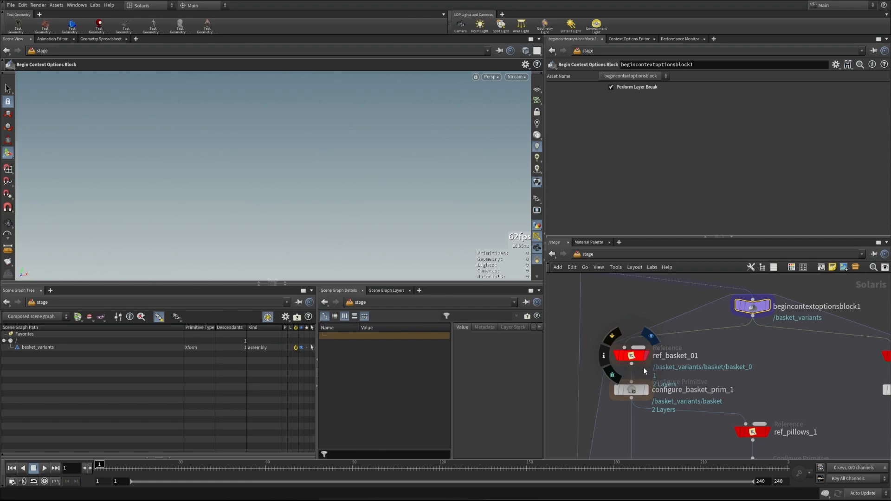
click(645, 356)
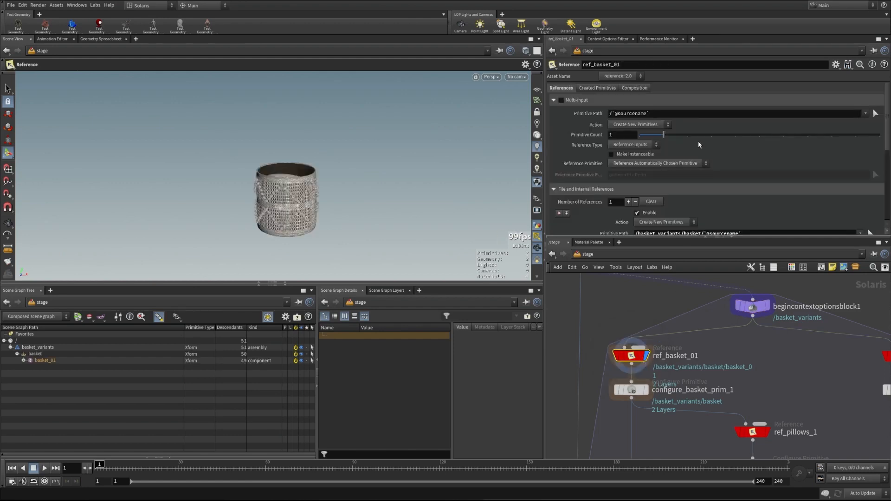
scroll(745, 160, down, 2)
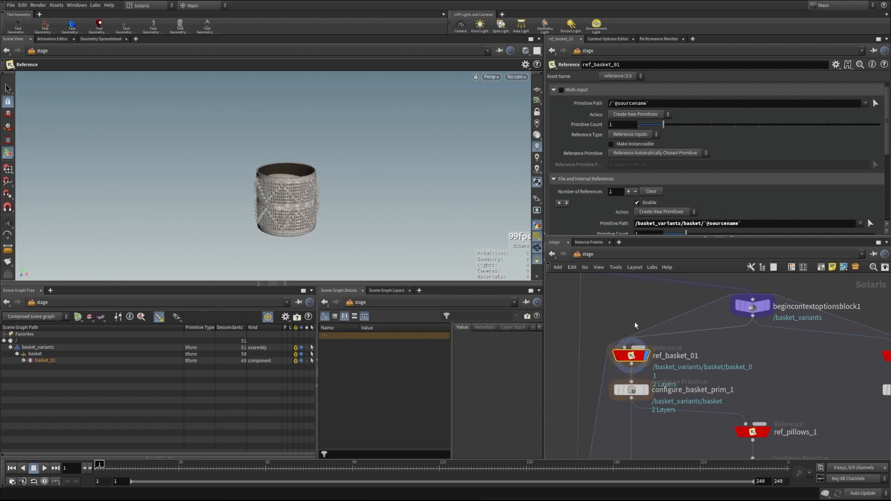
scroll(745, 201, down, 2)
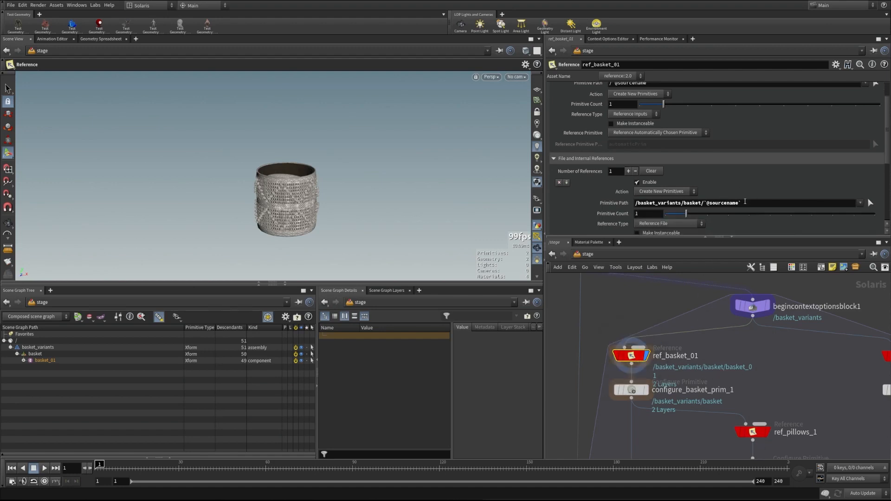
scroll(730, 179, down, 5)
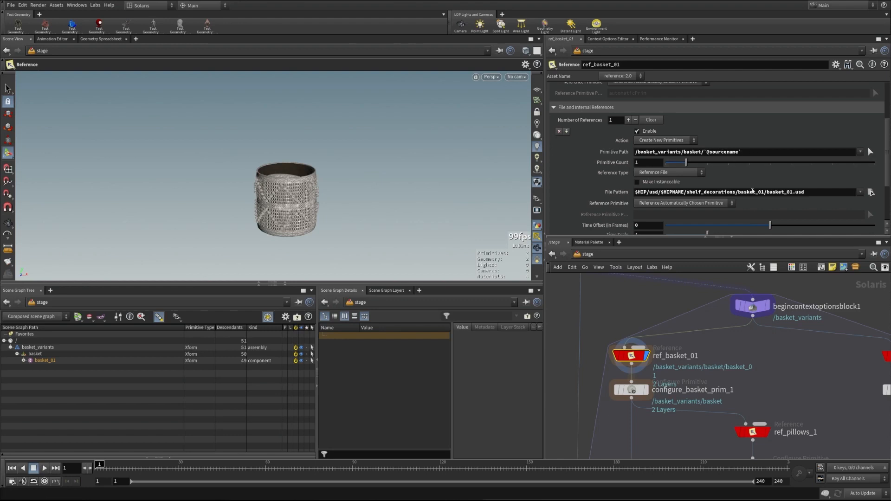
drag(767, 193, 816, 193)
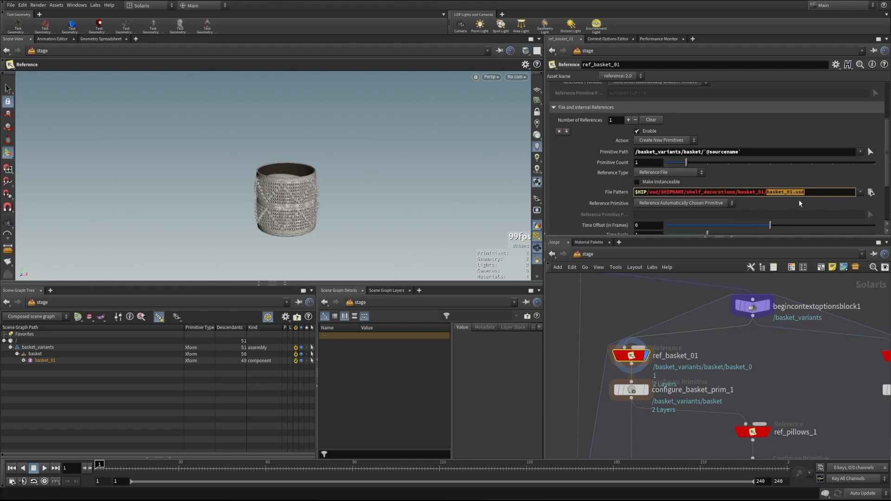
click(793, 184)
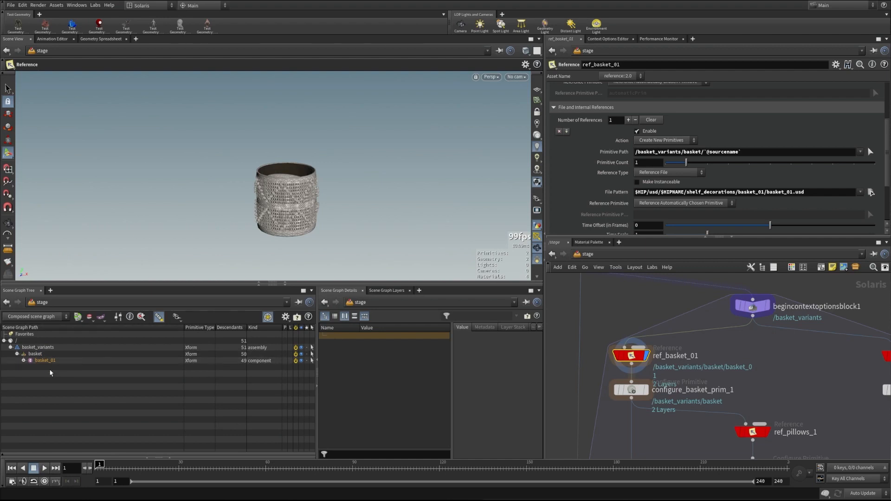
- Display configure_basket_prim_1 and review the Kind setting for /basket_variants/basket
click(645, 391)
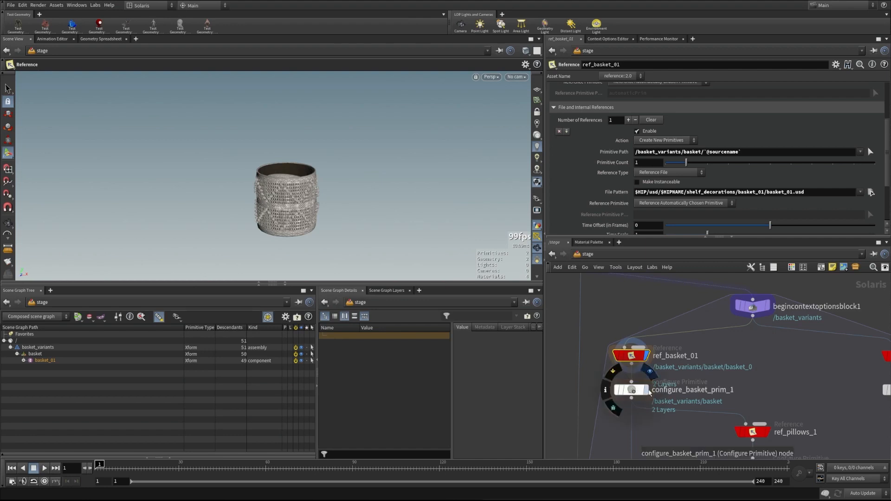
click(637, 392)
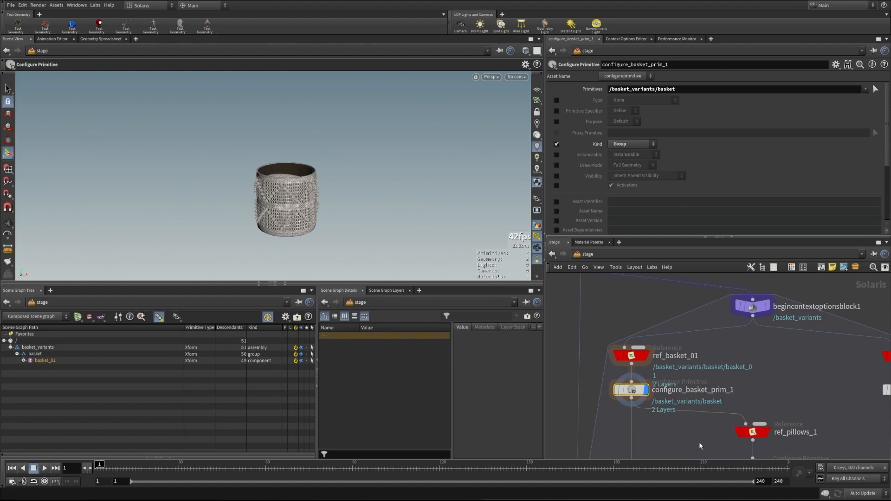
- Display the basket_01_empty null at the end of the first basket branch and save the scene file
middle_drag(694, 433, 694, 342)
scroll(699, 339, down, 3)
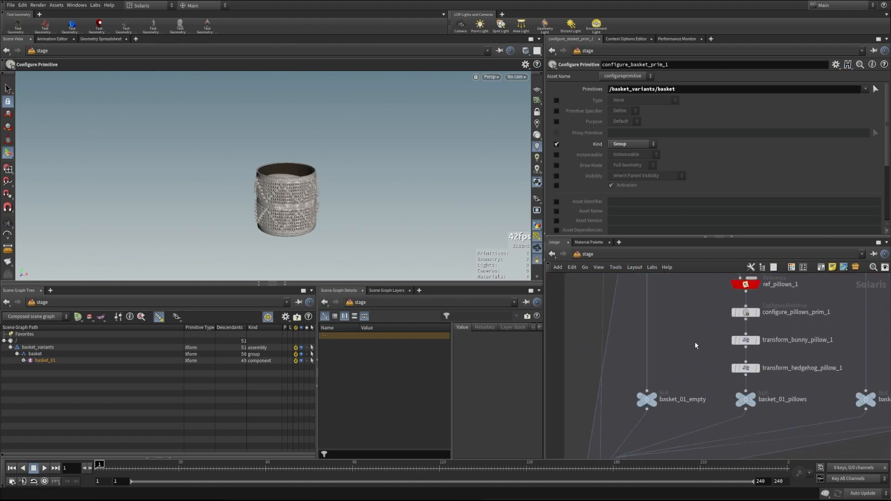
click(659, 391)
key(ctrl+s)
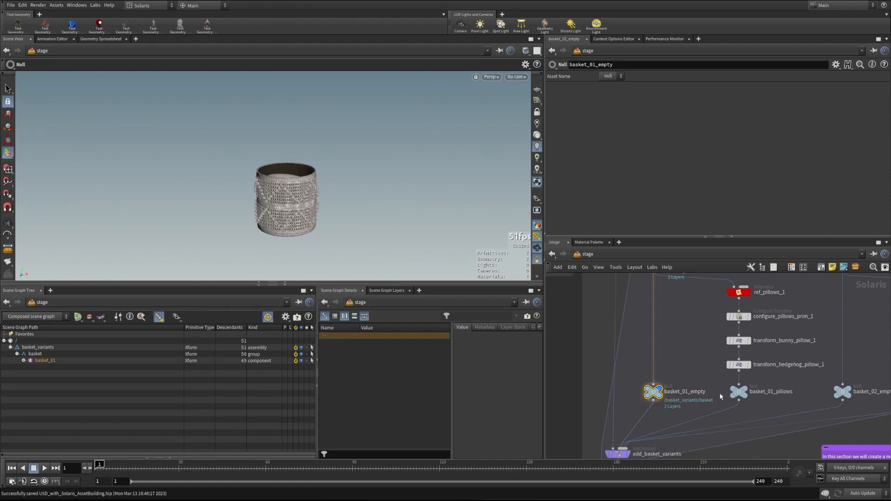
- Compare the basket_01_empty and basket_01_pillows branches and view the empty basket closer from a higher angle
middle_drag(795, 408, 752, 385)
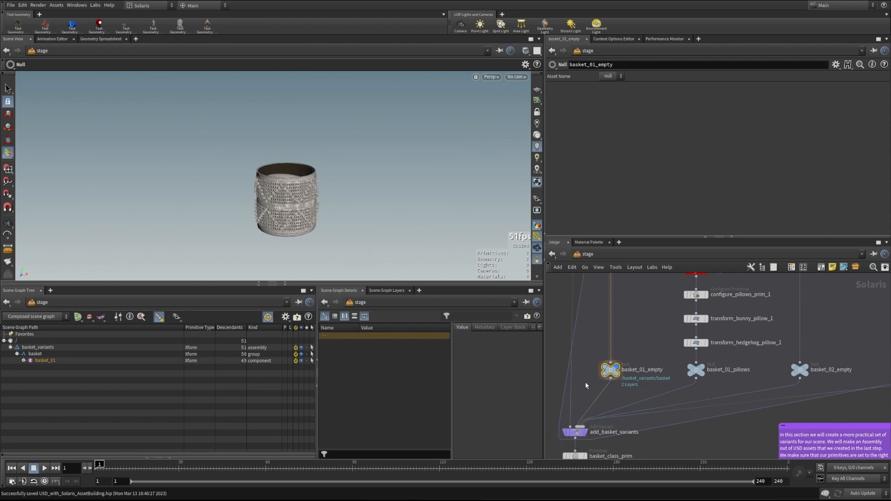
mouse_move(620, 368)
middle_drag(747, 379, 768, 388)
mouse_move(728, 368)
middle_drag(678, 353, 677, 374)
key(Escape)
drag(260, 227, 317, 236)
scroll(310, 212, up, 4)
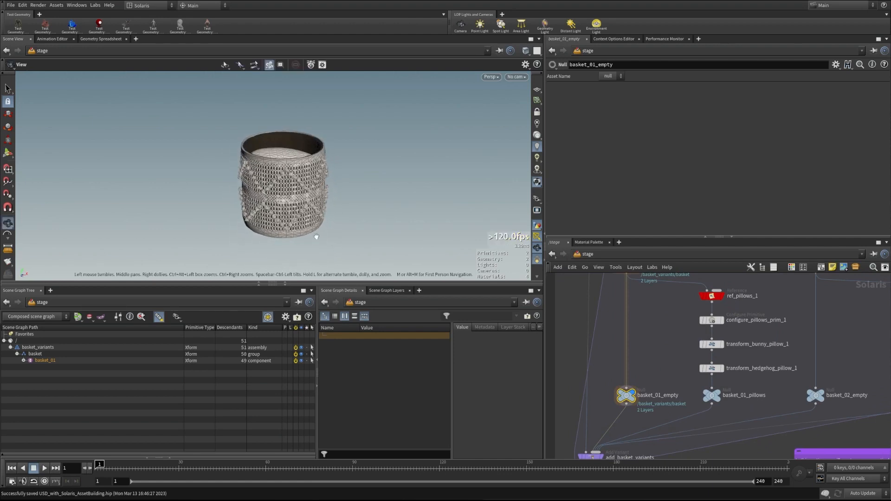
key(Return)
middle_drag(631, 308, 632, 345)
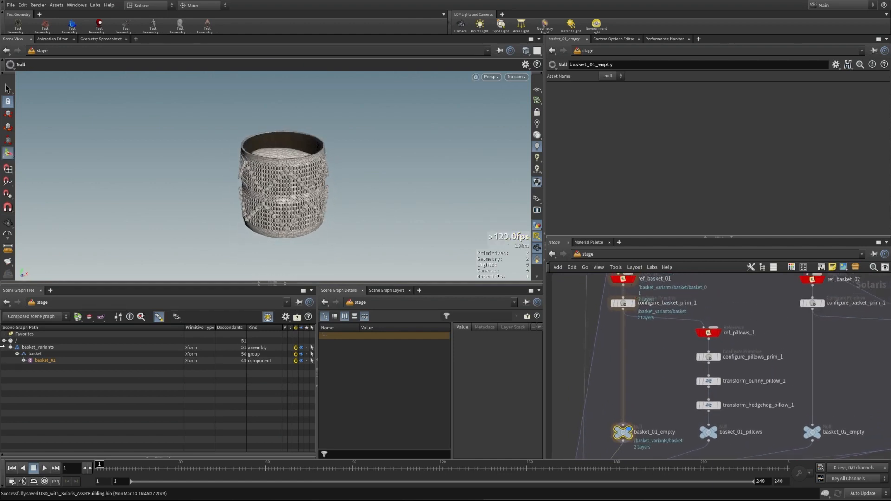
middle_drag(663, 384, 658, 365)
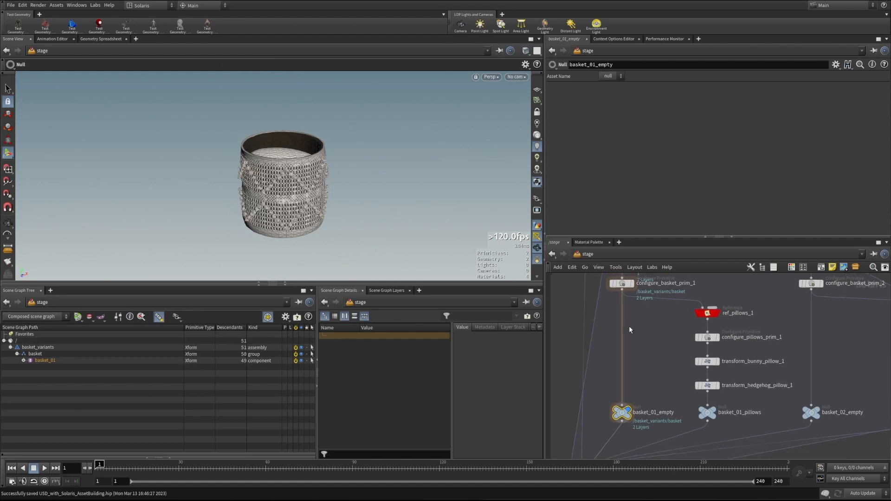
- Display ref_pillows_1 and inspect the basket up close and from several angles for the referenced pillows
click(718, 313)
click(707, 313)
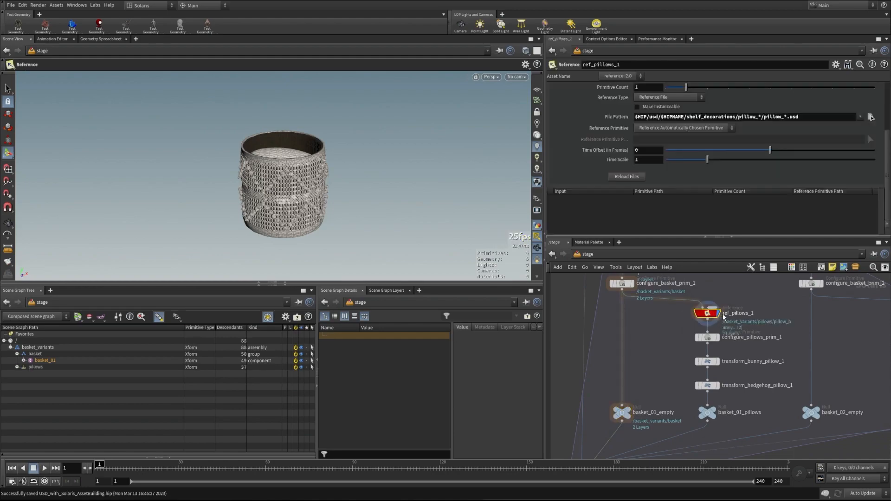
key(Escape)
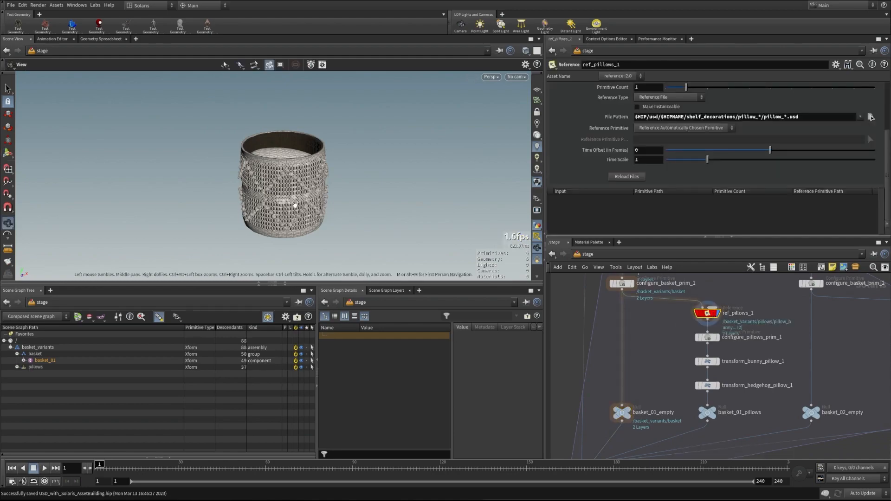
drag(399, 195, 408, 170)
scroll(374, 195, up, 10)
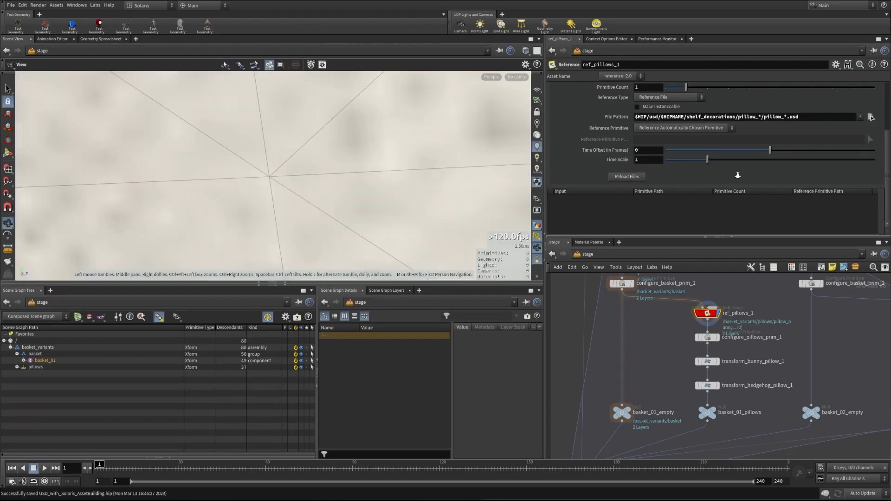
scroll(374, 195, down, 4)
scroll(381, 214, down, 5)
drag(381, 214, 214, 222)
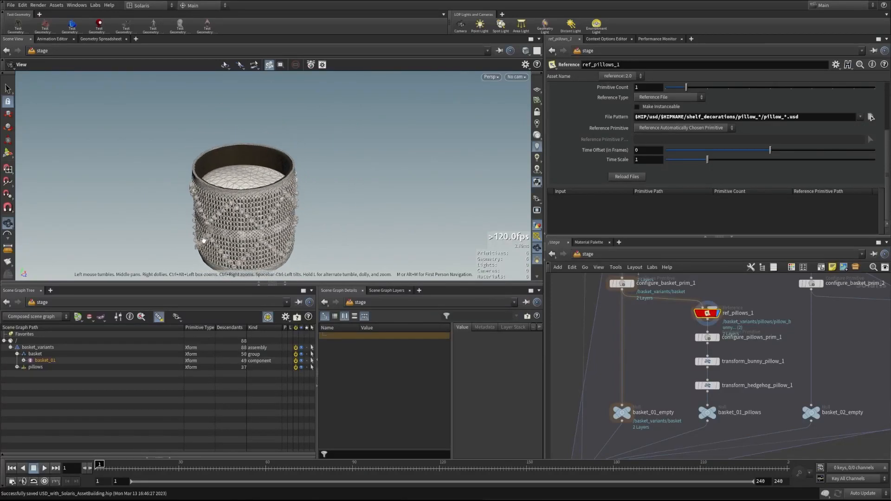
scroll(214, 222, down, 2)
scroll(213, 222, down, 4)
key(Return)
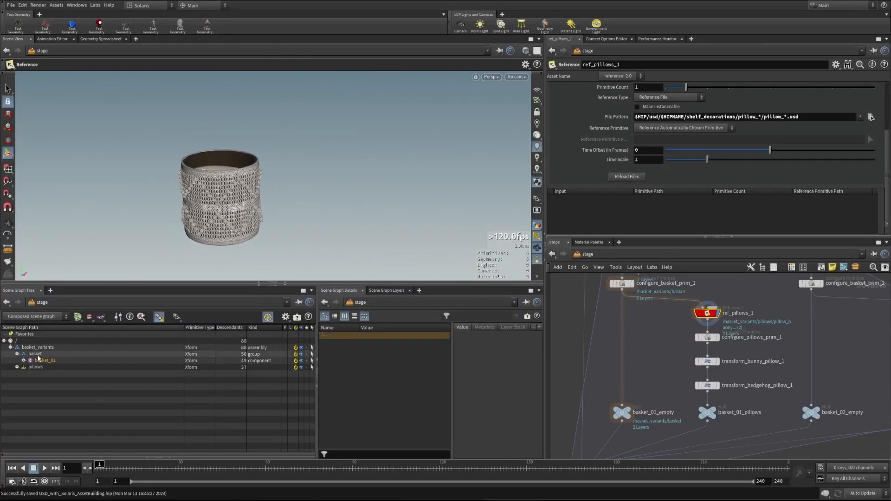
- Temporarily hide the basket prim to view the pillows on their own from another angle, and show it again
click(302, 354)
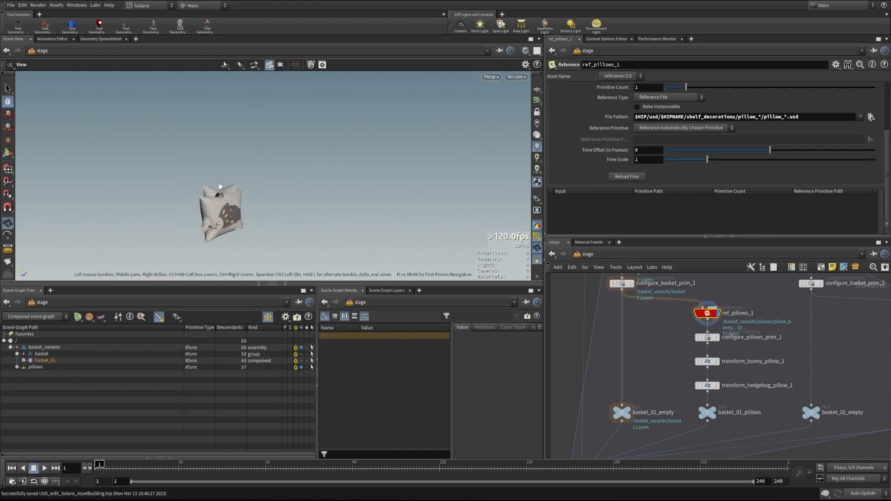
drag(219, 186, 202, 186)
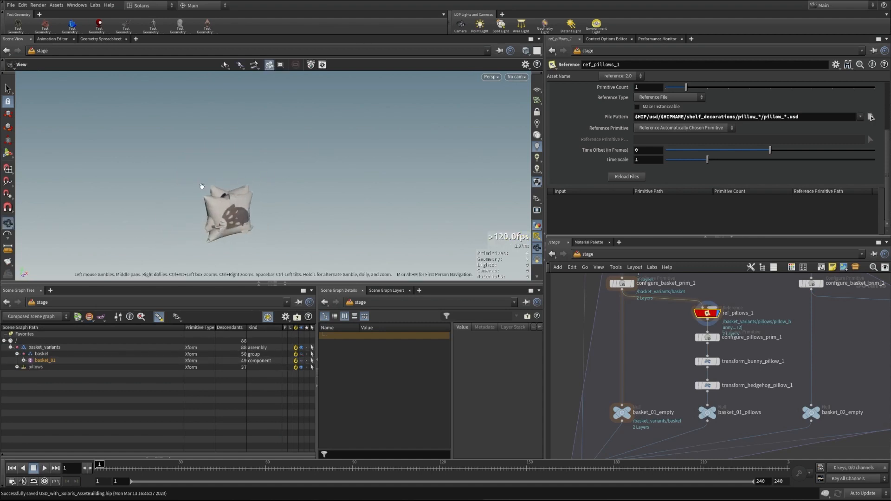
click(301, 354)
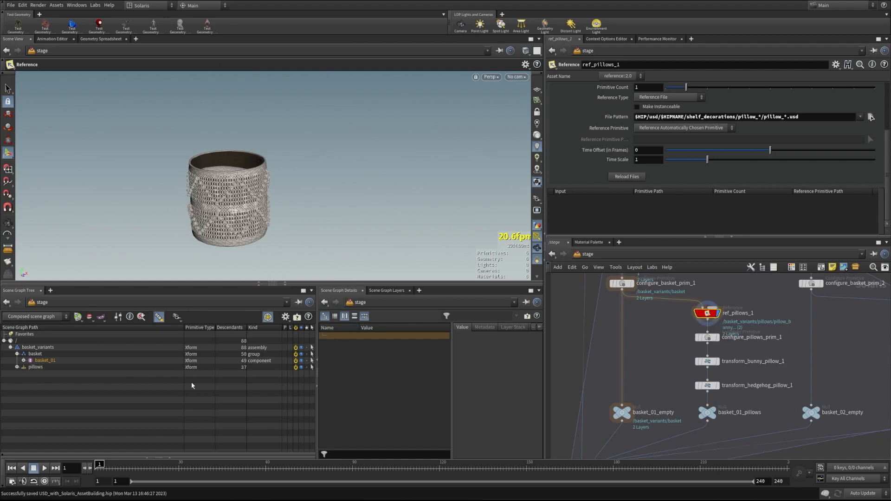
- Expand the pillows prim in the scene graph and review ref_pillows_1's primitive path and wildcard pillow_*.usd file pattern
click(17, 367)
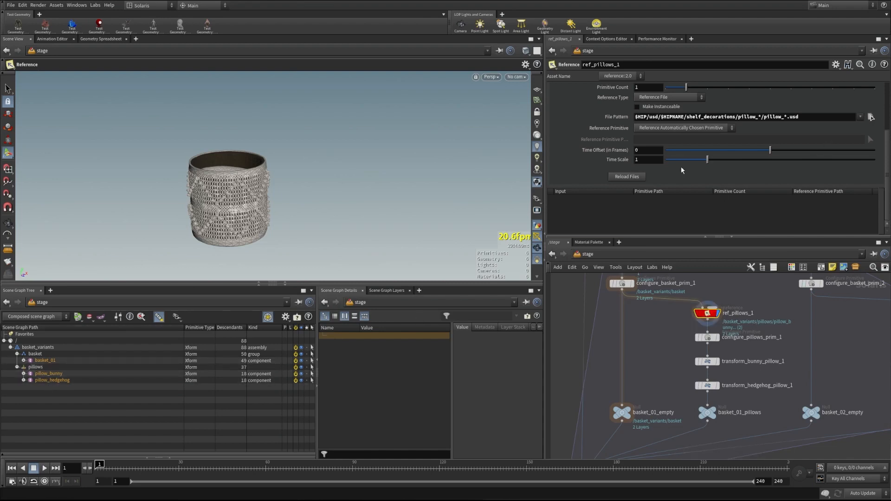
scroll(581, 150, up, 3)
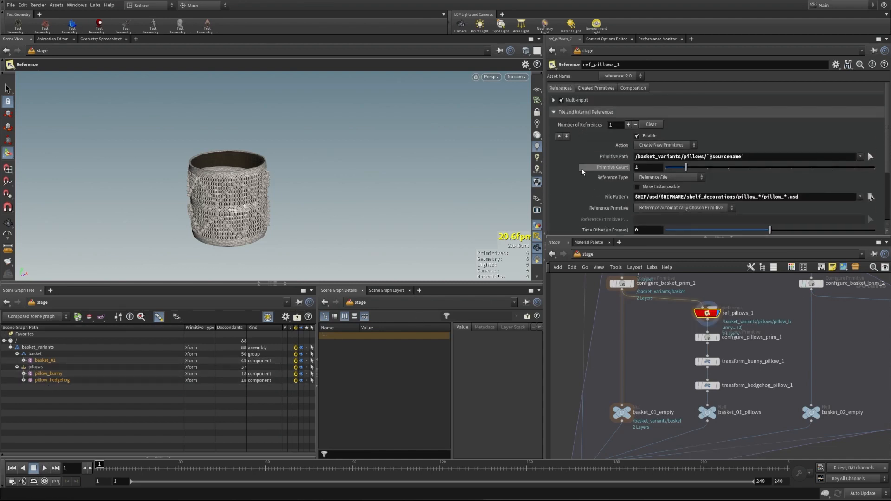
scroll(581, 171, down, 1)
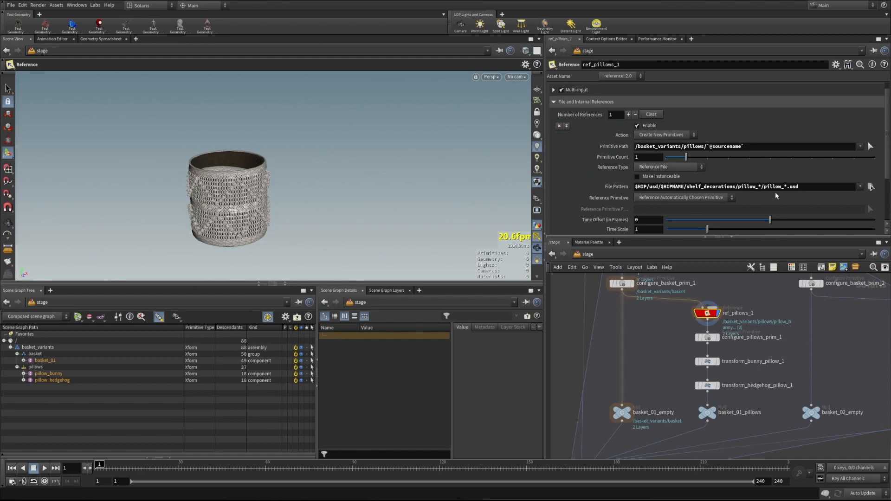
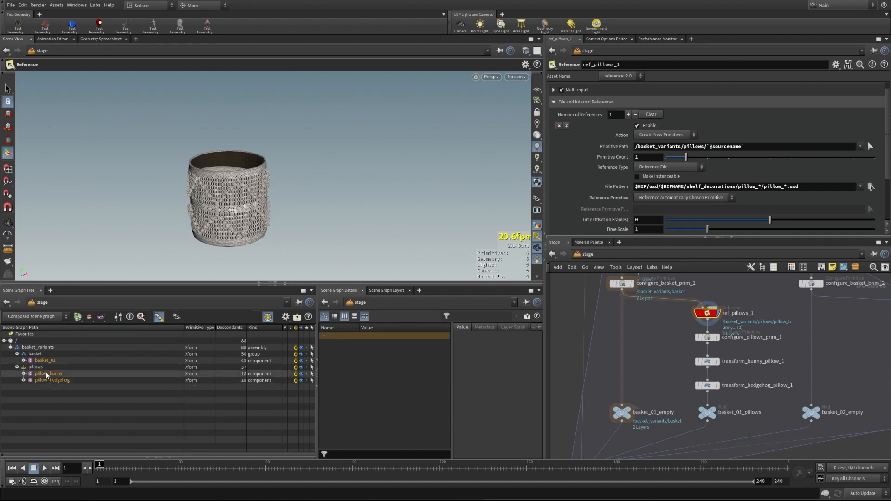
- Inspect the contents of pillow_bunny and pillow_hedgehog in the scene graph, collapse them, and display configure_pillows_prim_1 to review its Kind setting
click(23, 380)
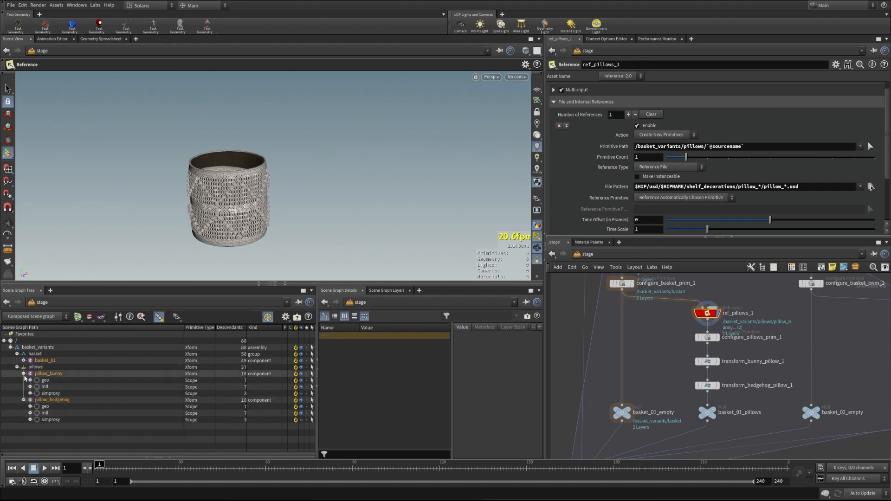
click(24, 380)
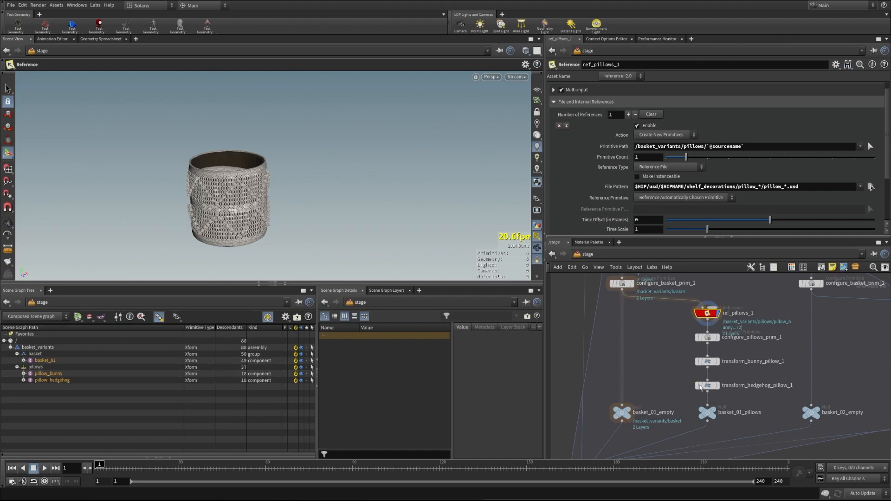
click(707, 338)
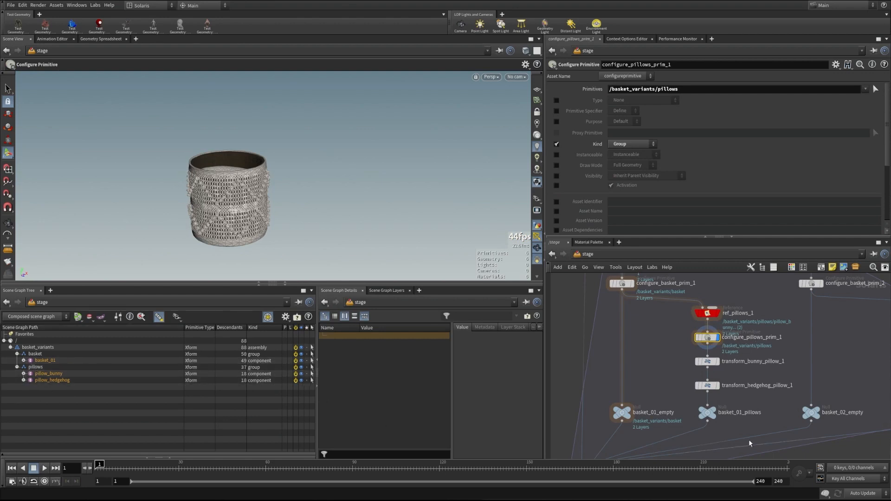
- Display transform_bunny_pillow_1, transform_hedgehog_pillow_1 and the basket_01_pillows null in turn to review how the pillows are placed in the basket
click(707, 361)
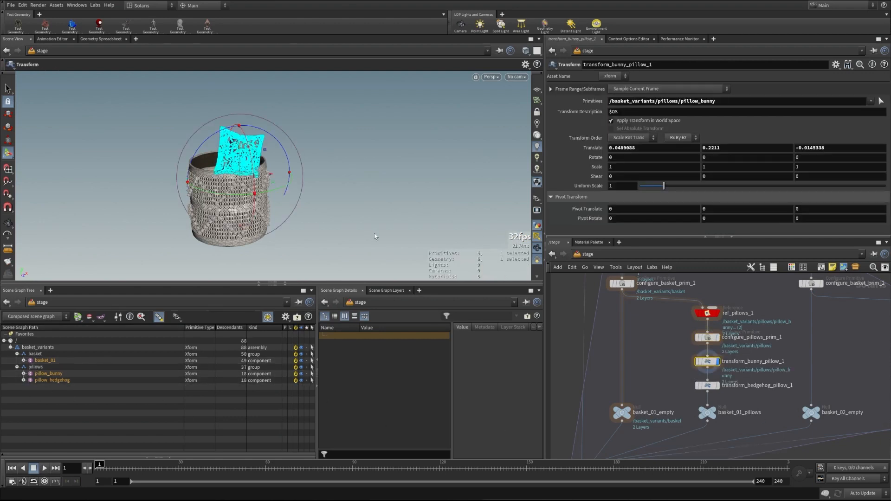
key(Escape)
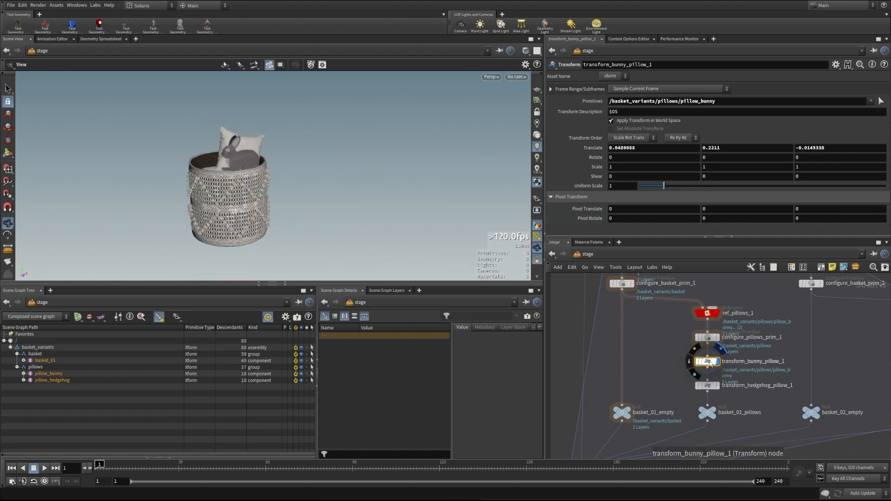
click(714, 388)
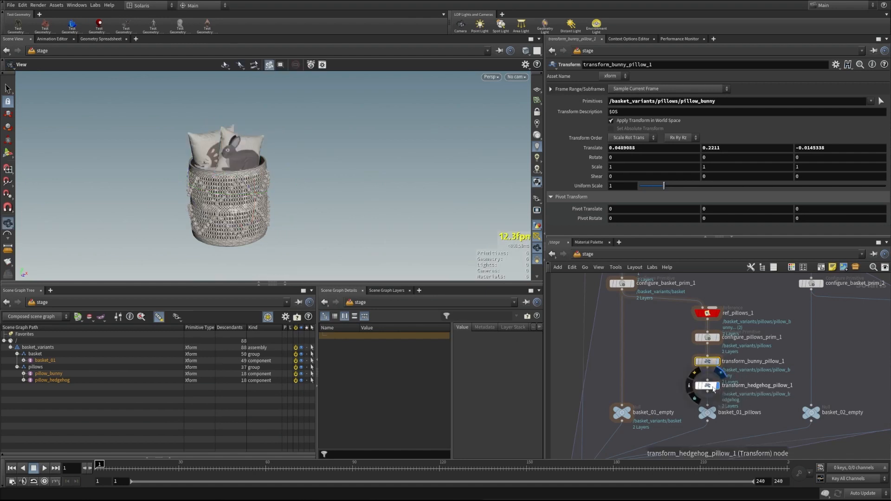
click(713, 388)
drag(199, 195, 254, 159)
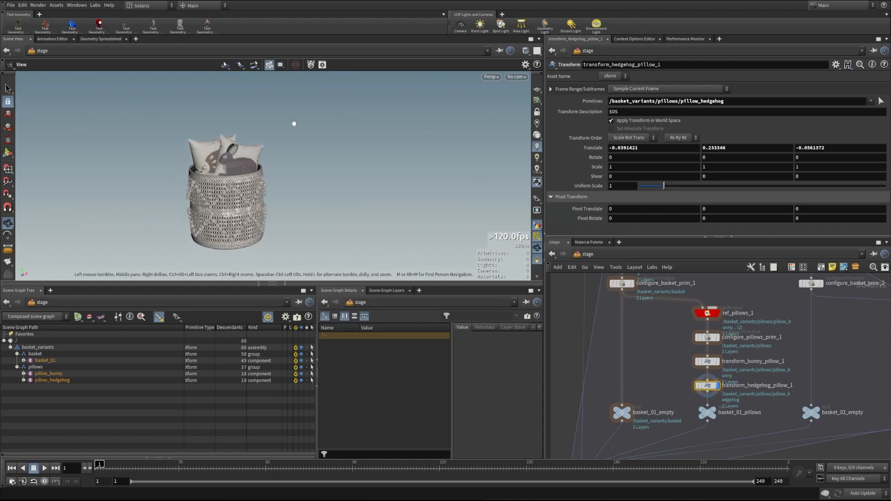
click(710, 413)
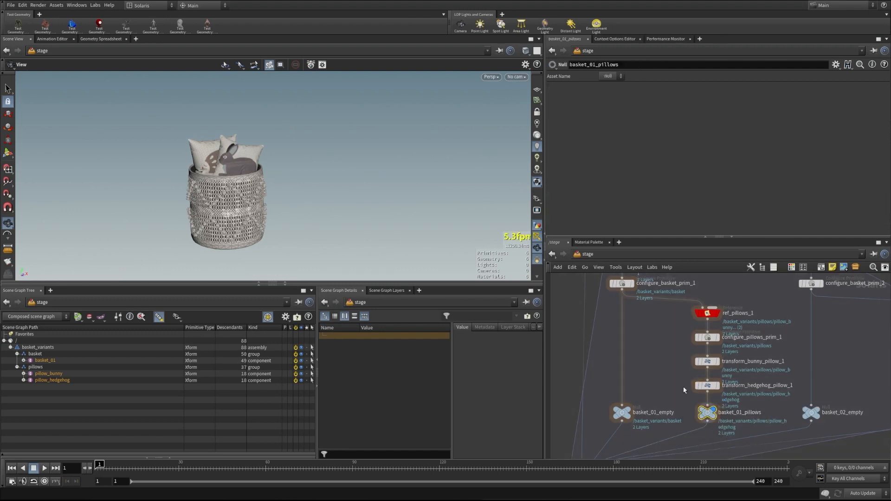
- Display ref_basket_02 and configure_basket_prim_2 to review the second basket's reference, its primitive kind and its model up close
middle_drag(792, 335, 723, 349)
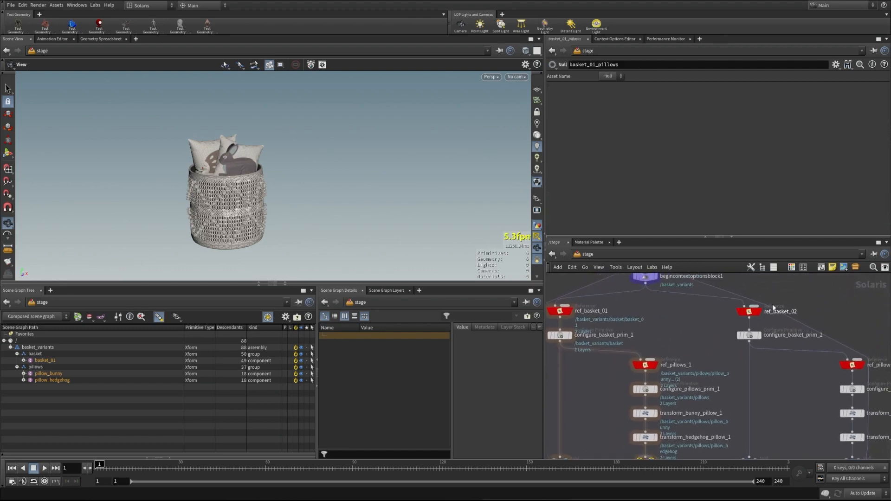
mouse_move(749, 314)
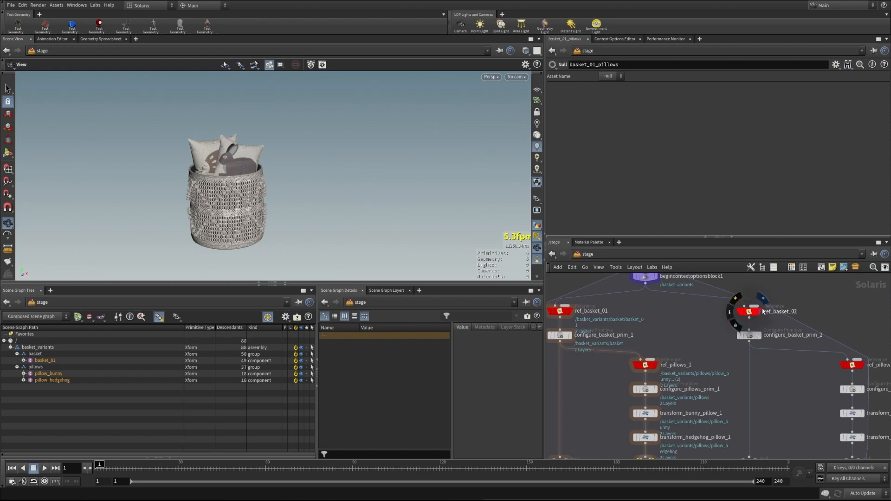
click(766, 321)
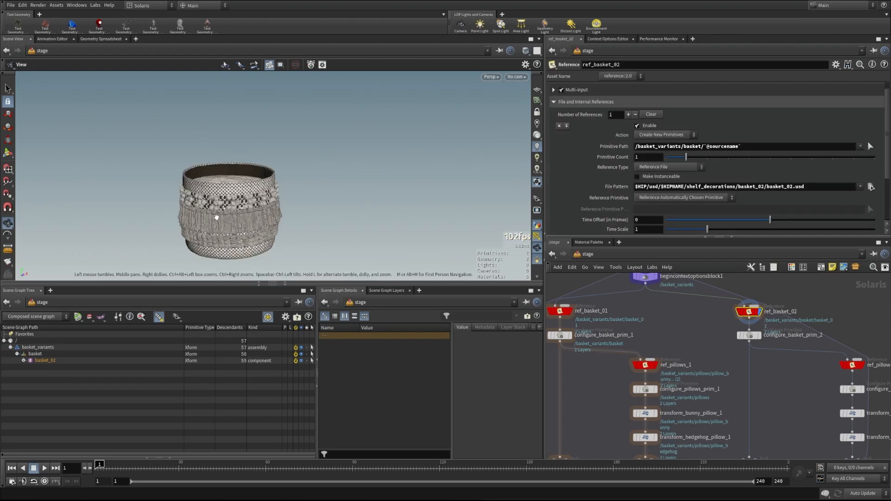
drag(264, 197, 241, 204)
click(754, 336)
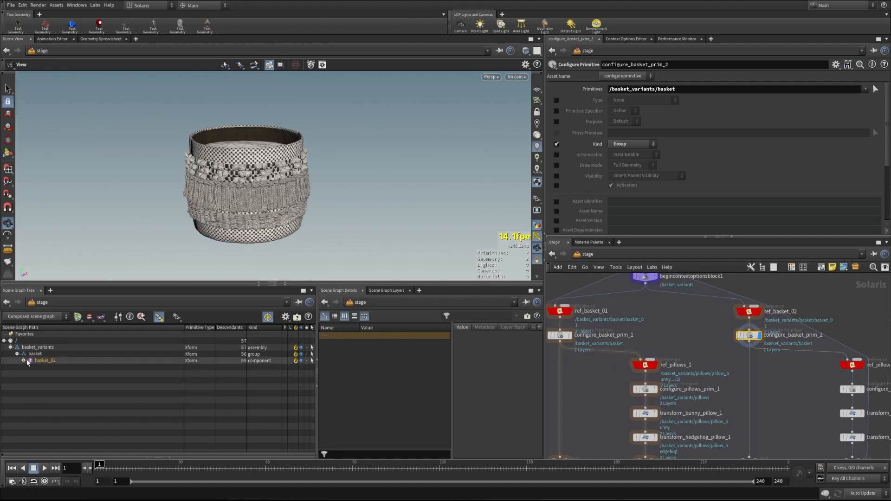
- Compare the basket_02_empty and basket_02_pillows branches in the viewport, viewing the filled second basket from another angle
middle_drag(815, 402, 718, 360)
scroll(718, 361, down, 3)
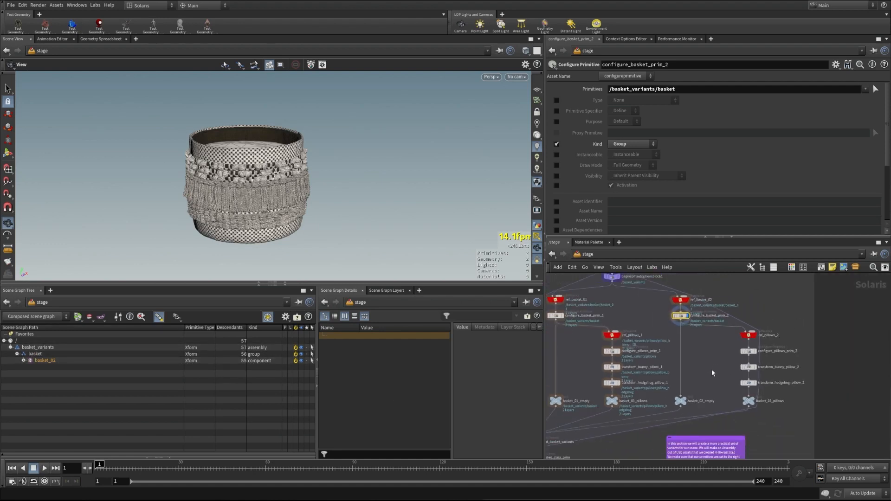
click(681, 402)
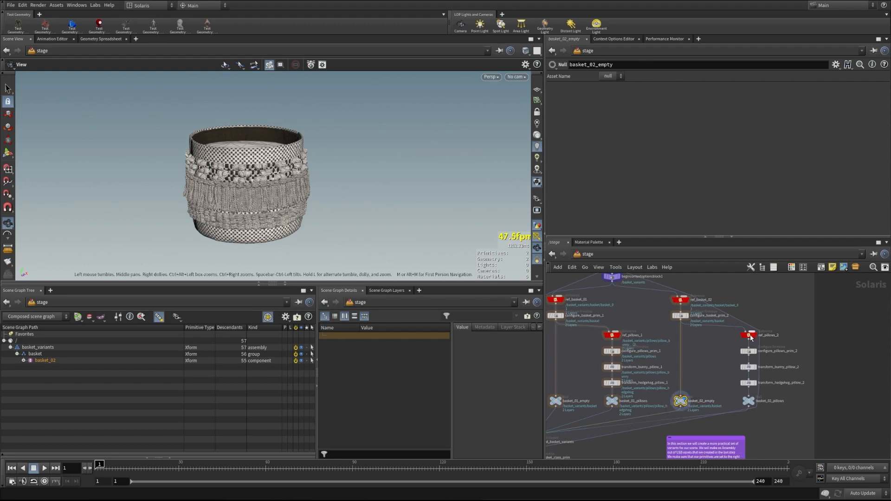
mouse_move(754, 355)
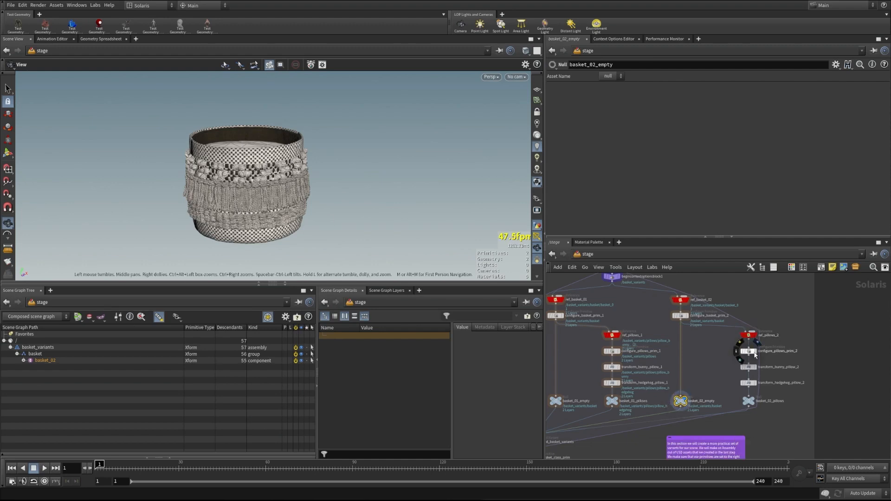
click(748, 400)
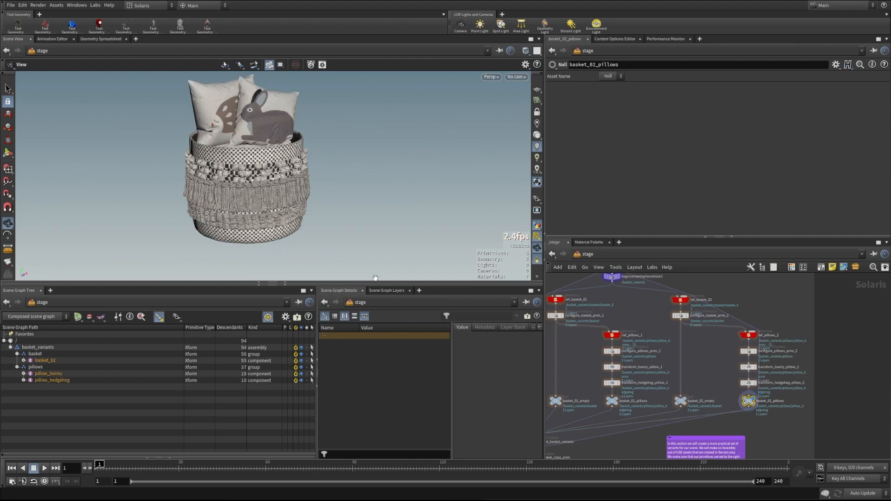
drag(375, 277, 251, 179)
- Display add_basket_variants and review its variant set settings, checking what the Variant Source Primitive and Variant Name Default expressions evaluate to
middle_drag(728, 373, 806, 329)
mouse_move(617, 400)
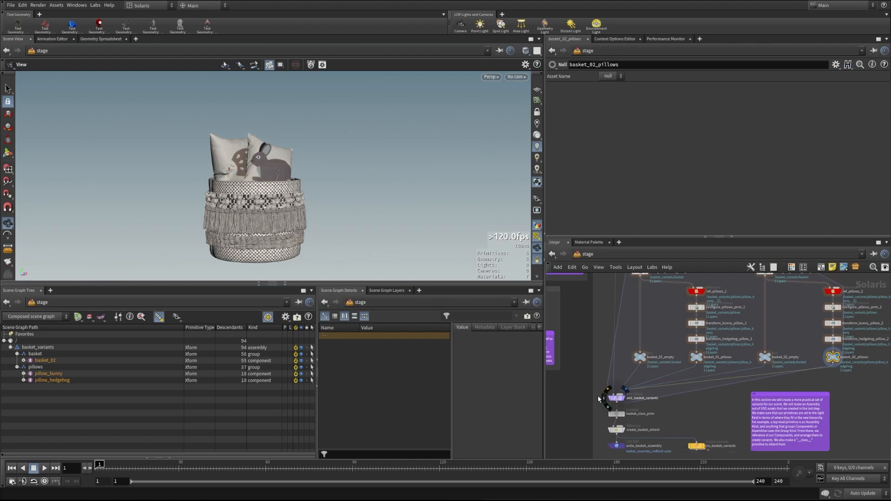
click(617, 399)
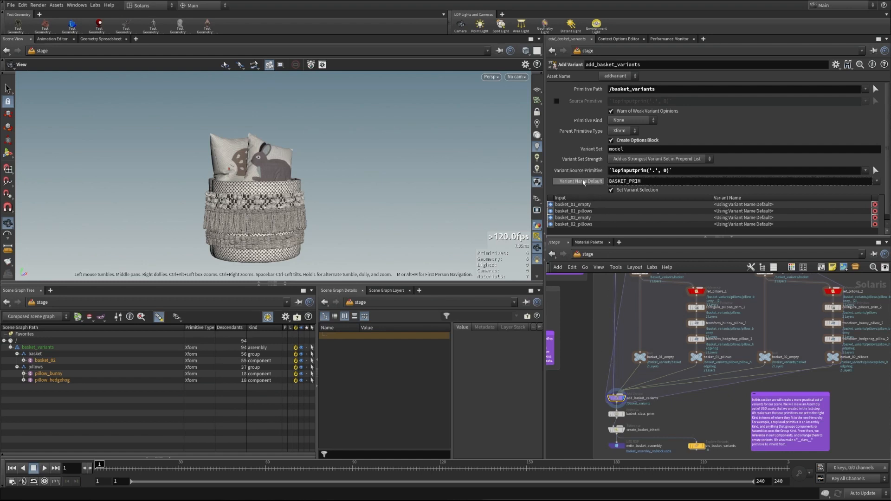
click(579, 172)
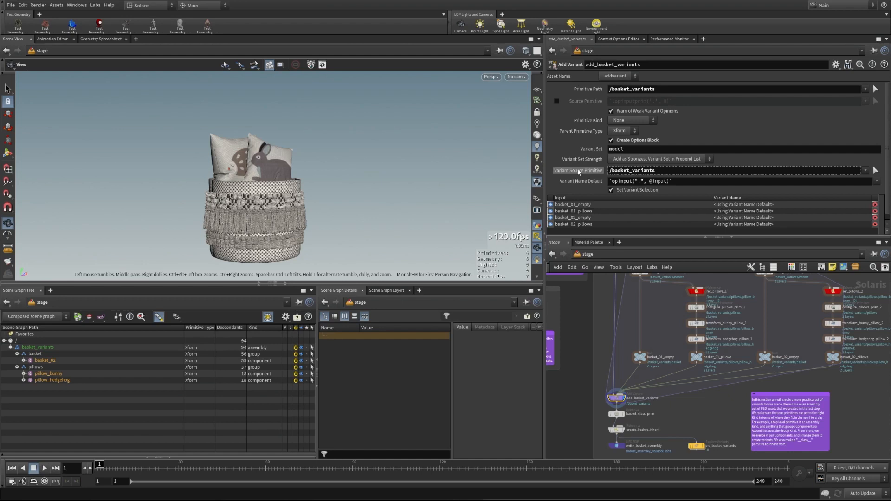
click(578, 174)
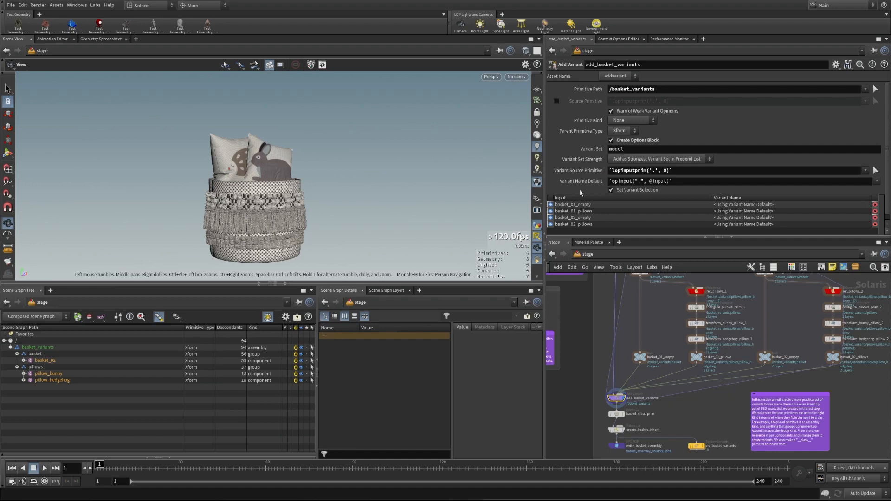
- Display basket_class_prim and review its Class specifier, its primitive path expression and the __class__ prim in the scene graph
middle_drag(671, 419, 679, 375)
scroll(690, 390, up, 4)
scroll(612, 369, up, 3)
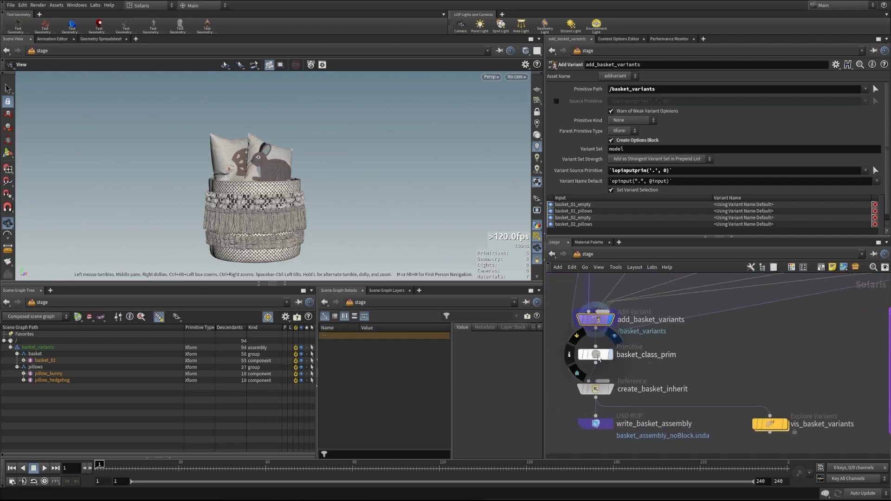
click(603, 355)
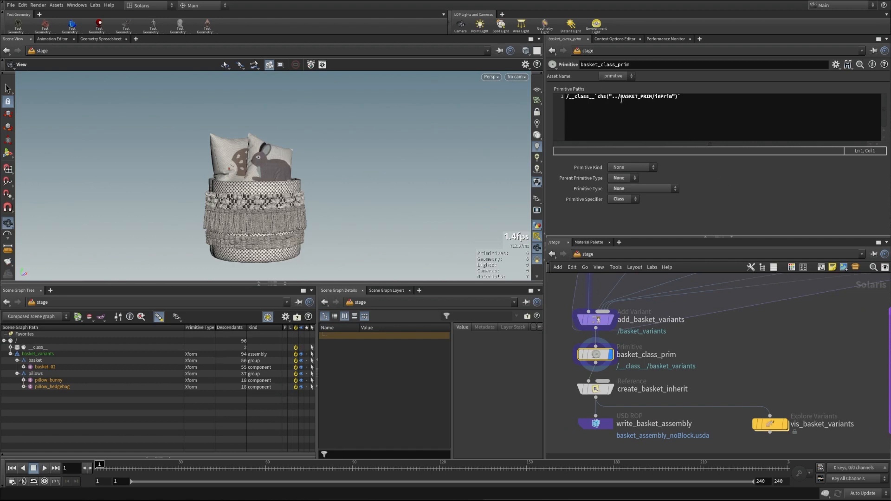
click(562, 95)
click(614, 95)
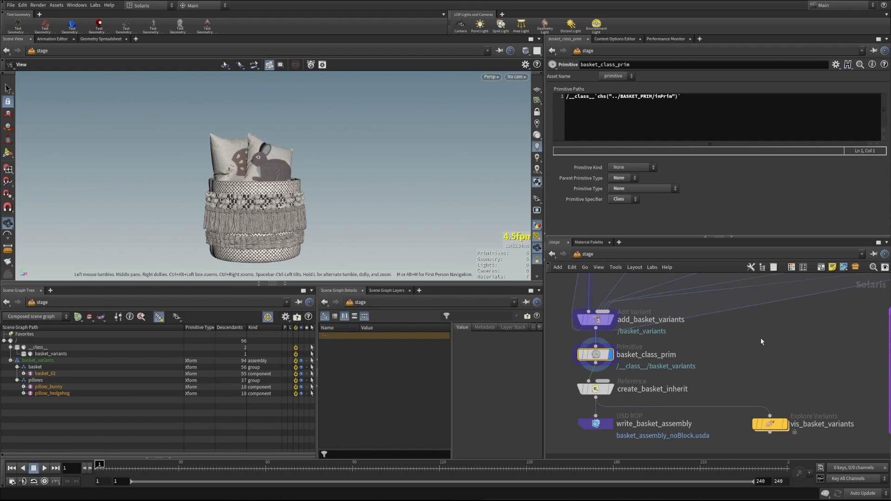
- Locate the BASKET_PRIM null at the start of the basket network that the class path expression refers to, and return to basket_class_prim
middle_drag(759, 321, 778, 392)
middle_drag(761, 304, 760, 433)
mouse_move(603, 281)
middle_down()
mouse_move(633, 386)
mouse_move(626, 493)
middle_up()
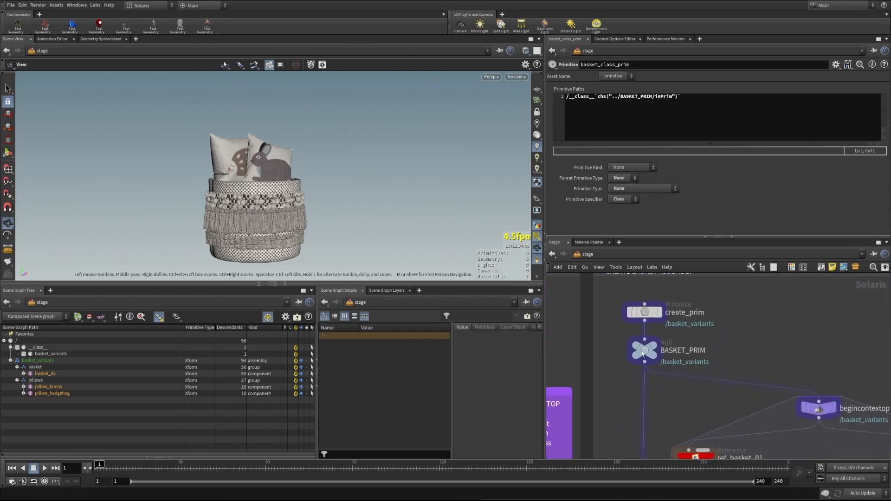
middle_drag(646, 346, 640, 356)
middle_drag(637, 392, 604, 268)
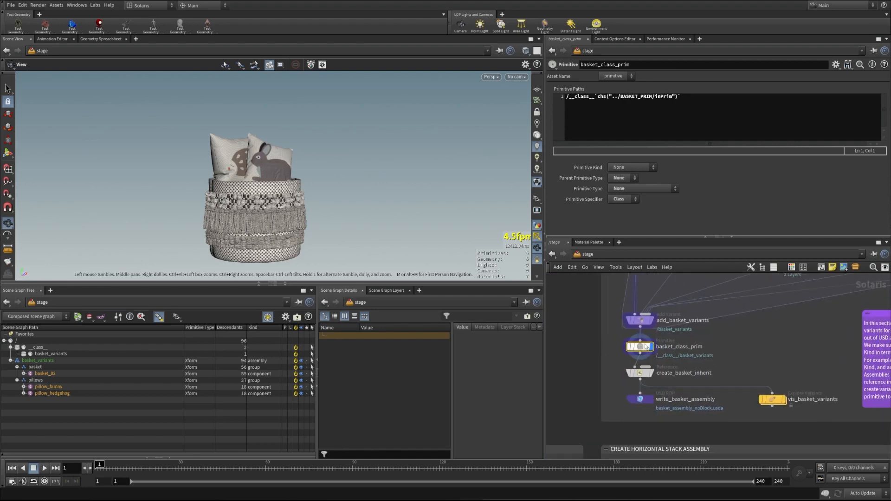
- Display create_basket_inherit and check what its Primitive Path and Reference Primitive Path expressions evaluate to, restoring the expression view of both
click(641, 376)
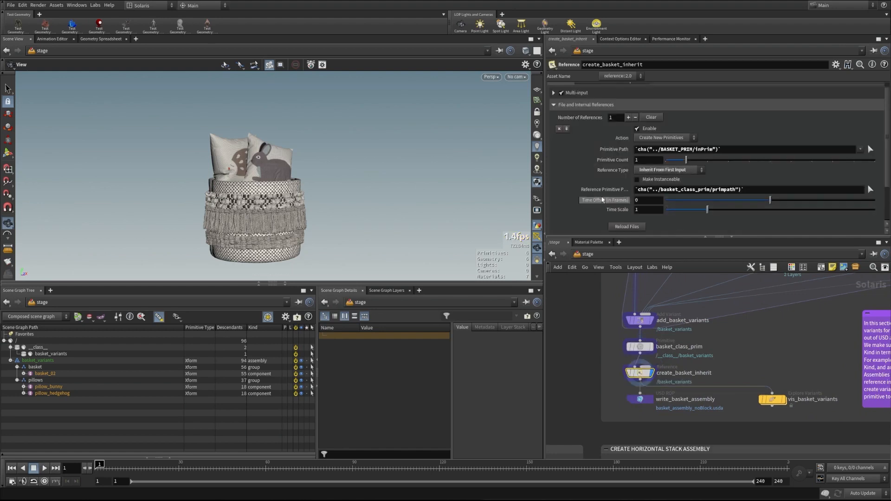
click(602, 190)
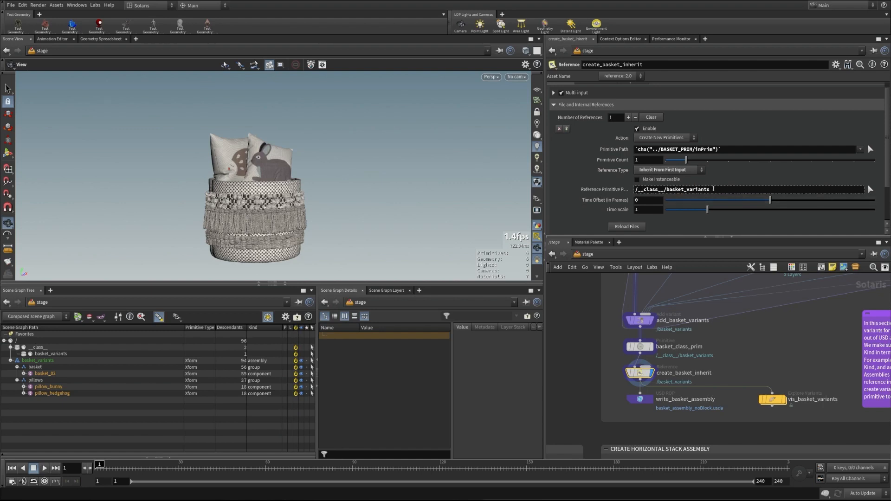
click(613, 152)
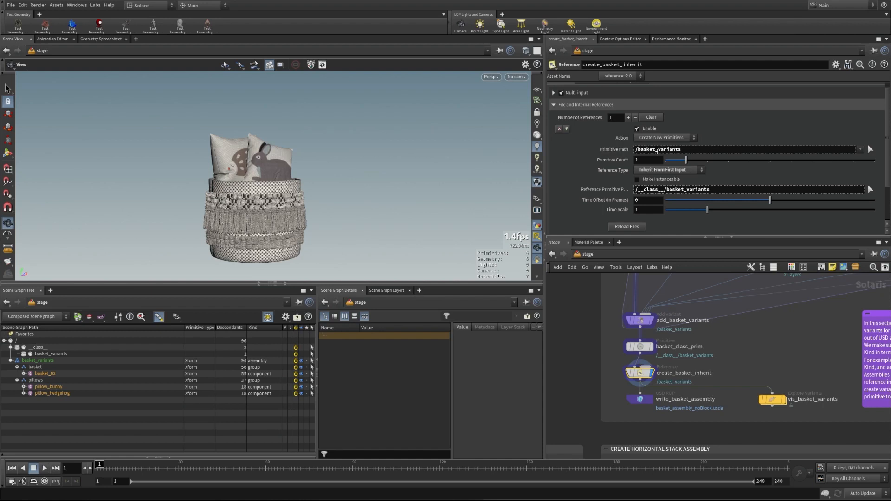
click(612, 152)
click(605, 190)
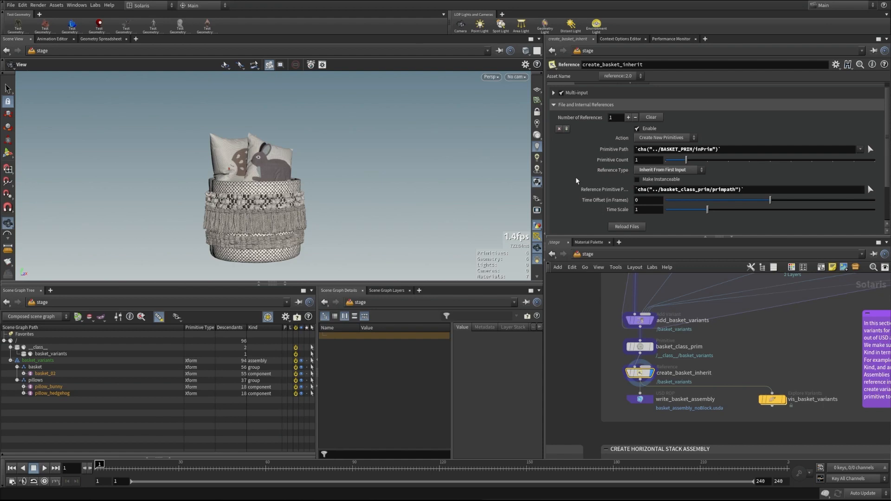
- Display the vis_basket_variants node to view all basket variants side by side, and save the scene file
drag(346, 193, 262, 185)
mouse_move(784, 404)
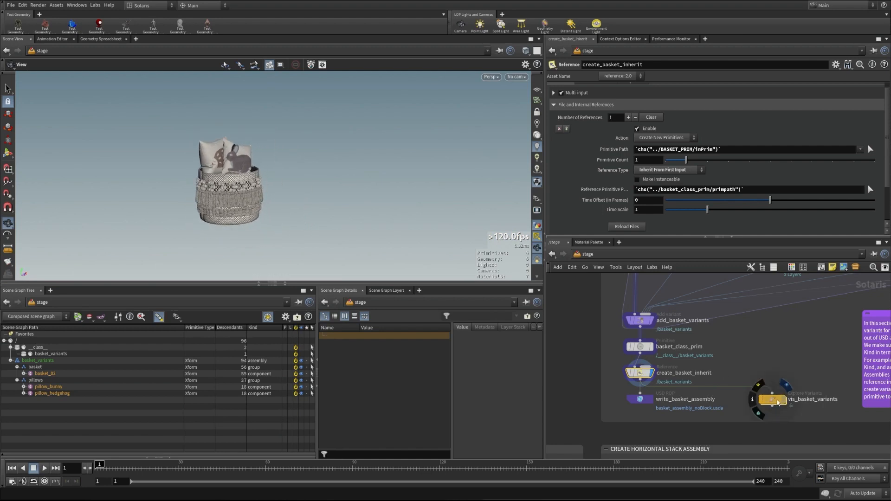
click(778, 401)
drag(320, 190, 243, 189)
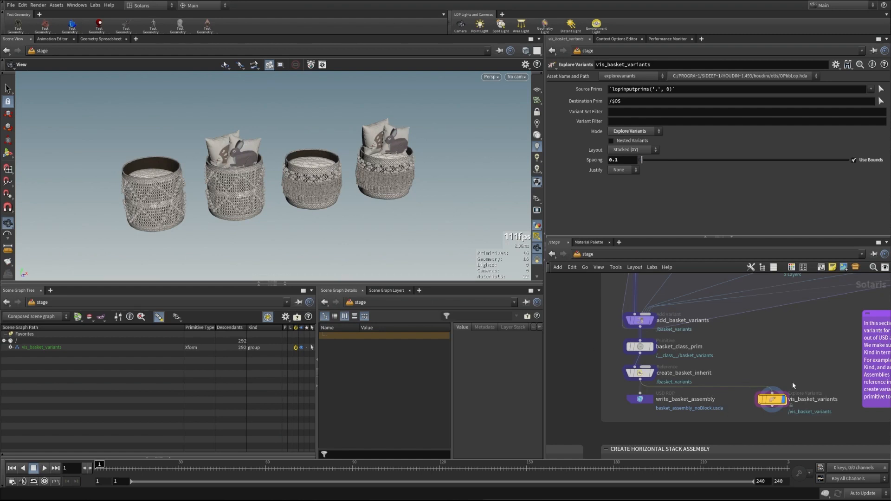
key(ctrl+s)
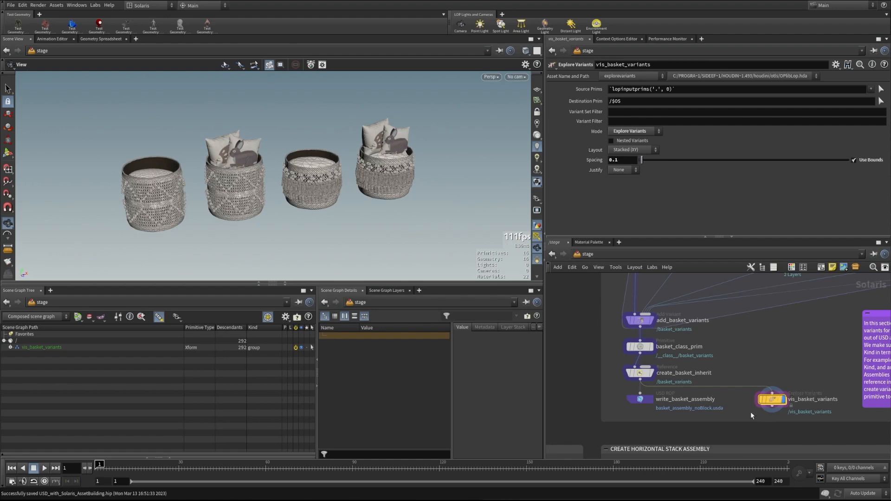
- Undo the output file rename on the write_basket_assembly node, restoring basket_assembly.usda
scroll(733, 408, down, 1)
key(ctrl+z)
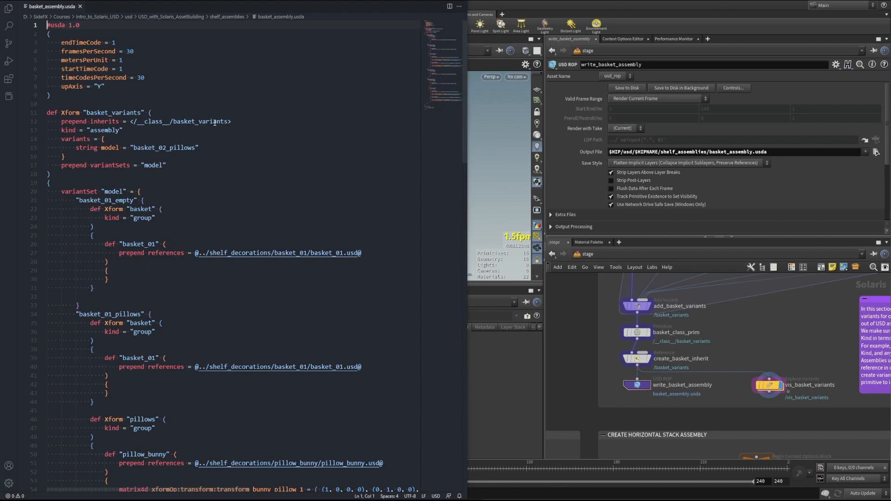
- In the code editor, examine the class inherit, model variant set and asset references written in basket_assembly.usda
click(435, 105)
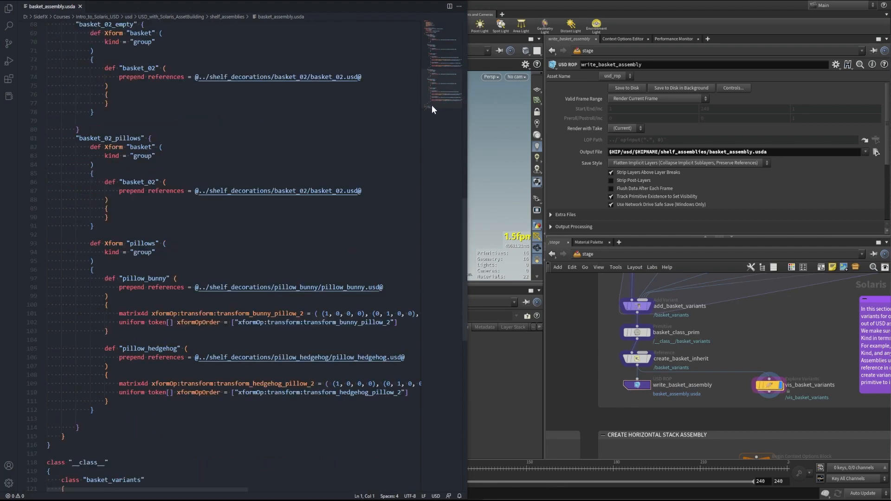
scroll(432, 106, down, 3)
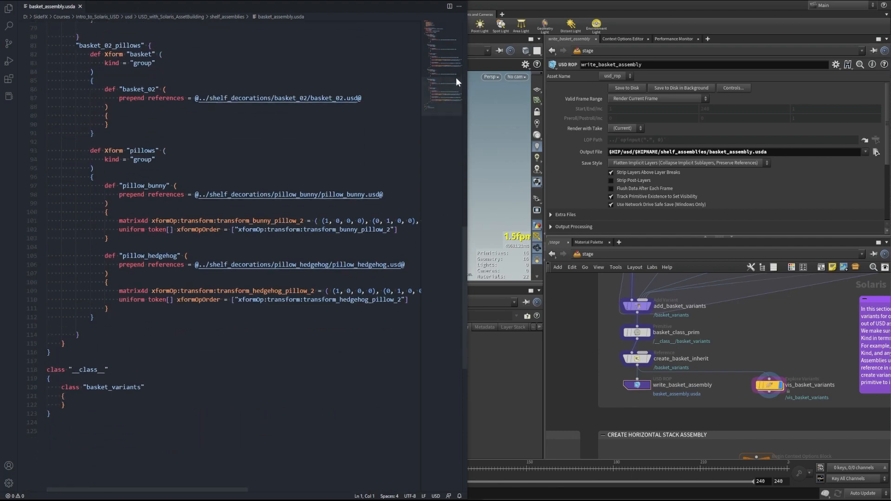
scroll(457, 82, up, 20)
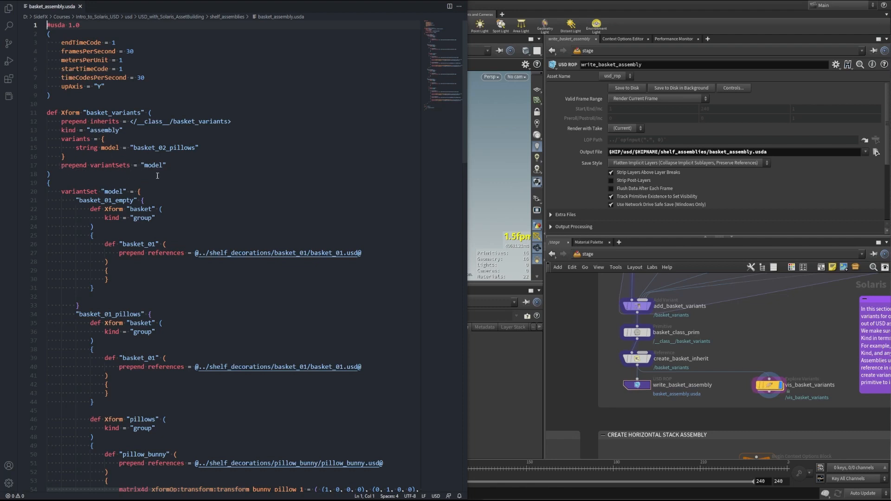
scroll(139, 179, down, 1)
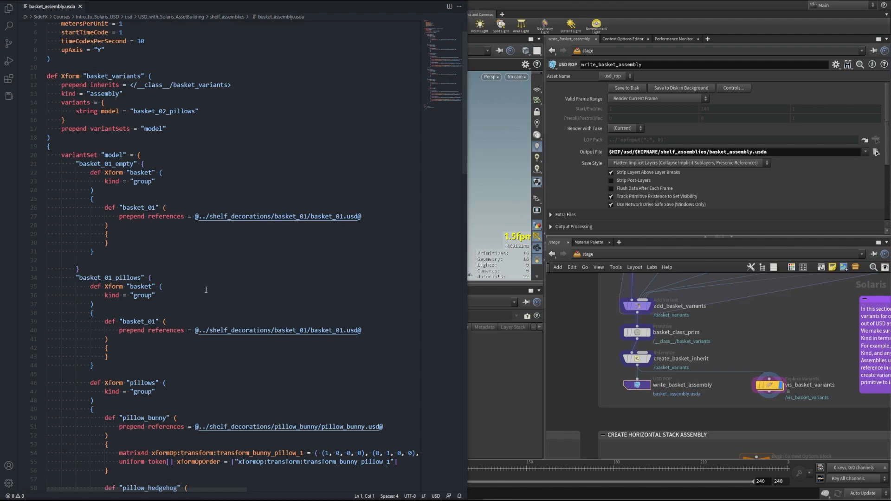
scroll(180, 305, down, 2)
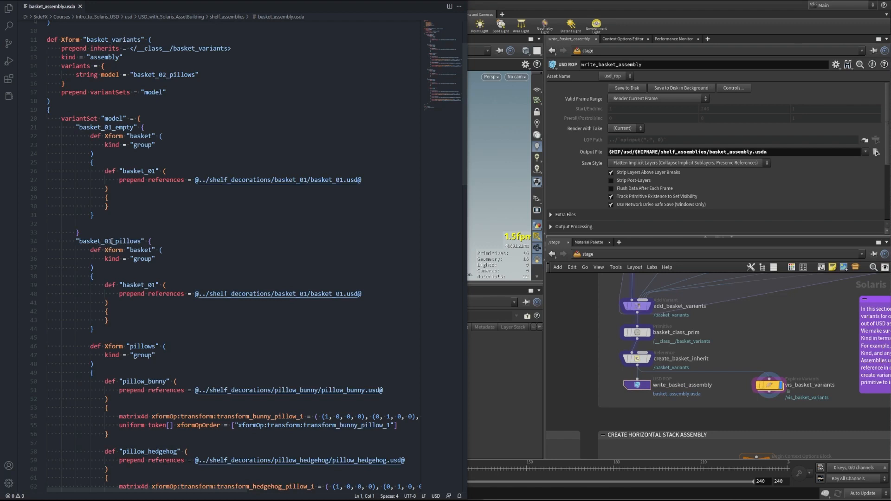
scroll(110, 244, down, 1)
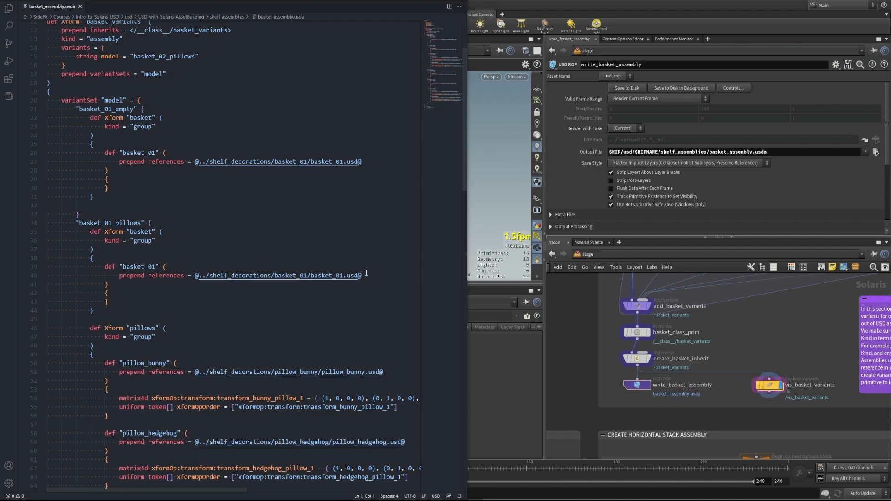
scroll(366, 272, down, 3)
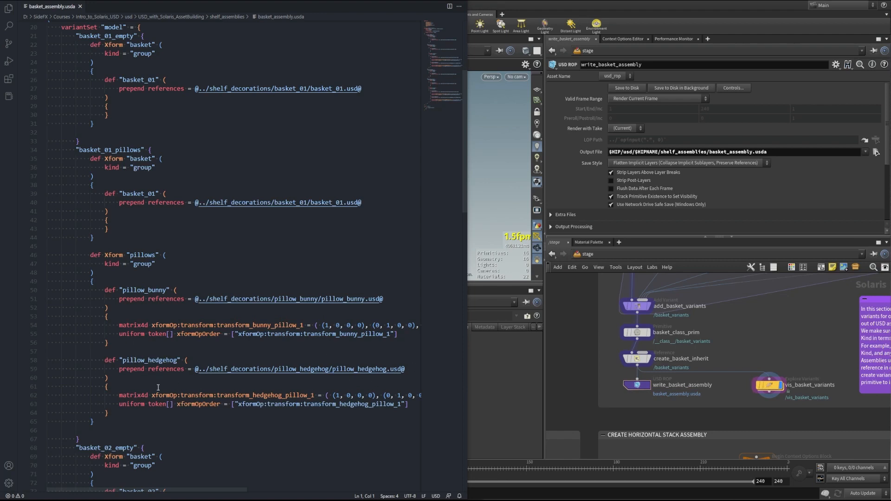
click(417, 121)
scroll(253, 308, down, 9)
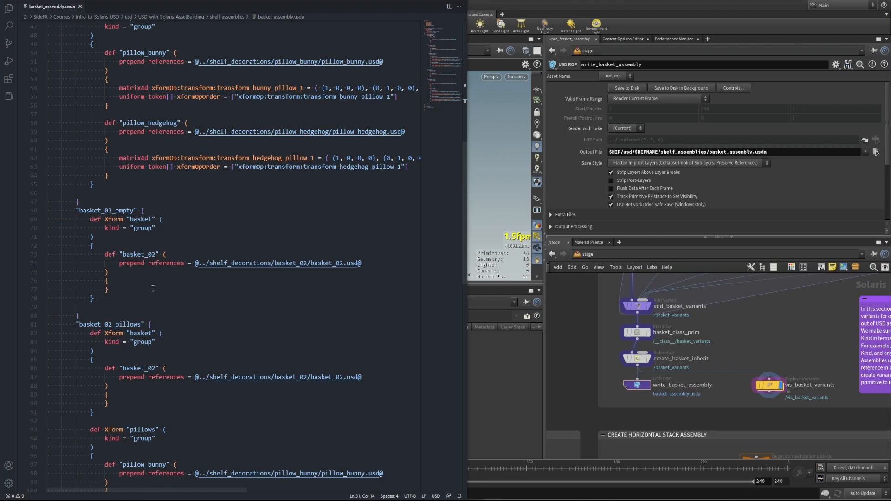
scroll(104, 239, down, 6)
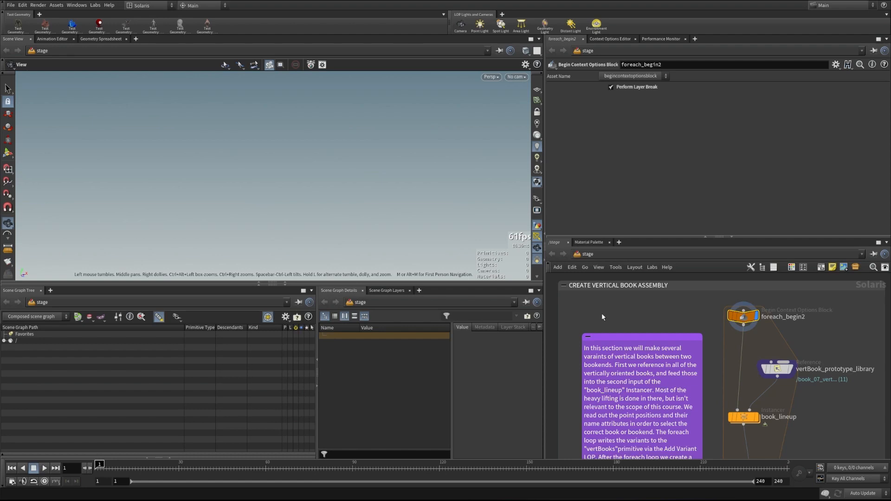
- Display the vertBook_prototype_library node in the vertical book assembly section and review its two file references
scroll(674, 322, down, 3)
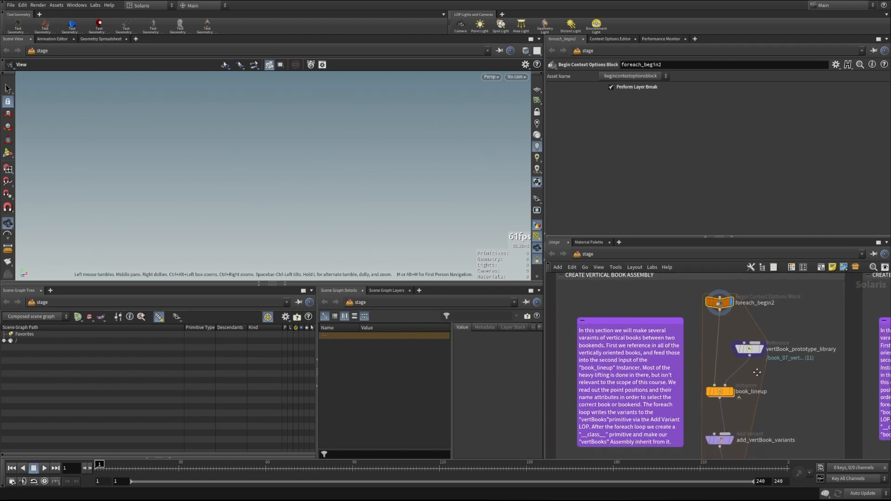
middle_drag(766, 368, 739, 360)
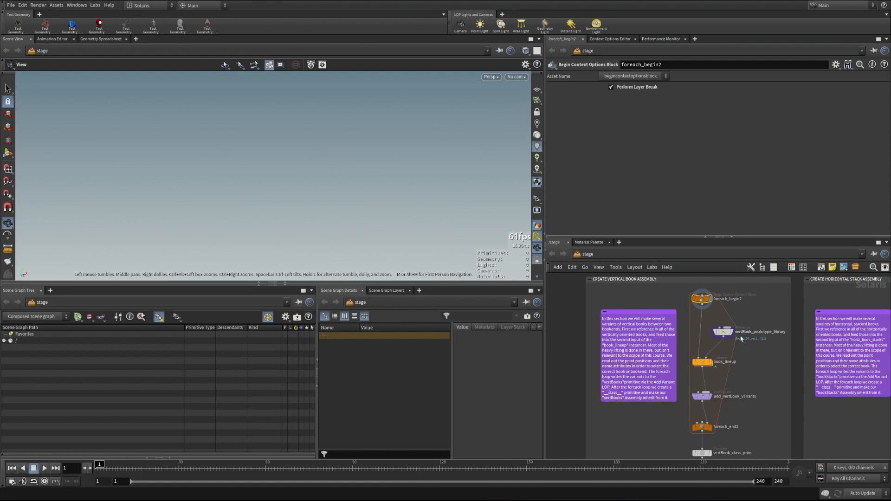
scroll(743, 367, up, 3)
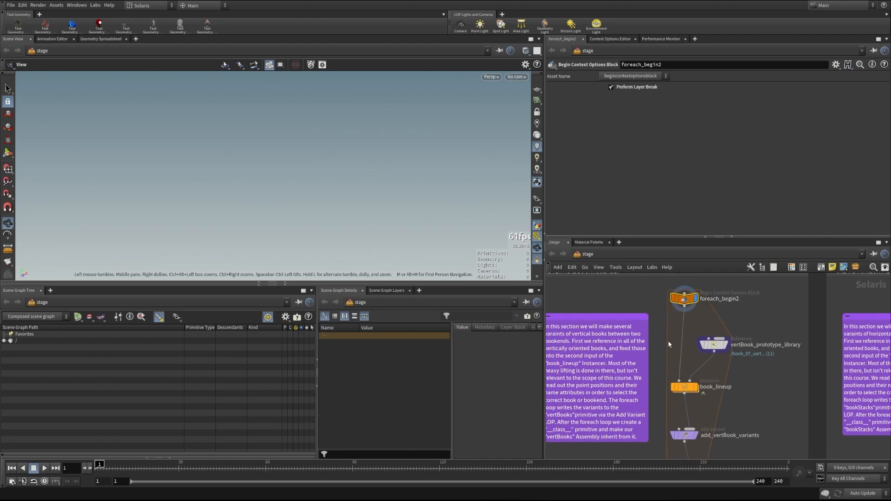
mouse_move(724, 345)
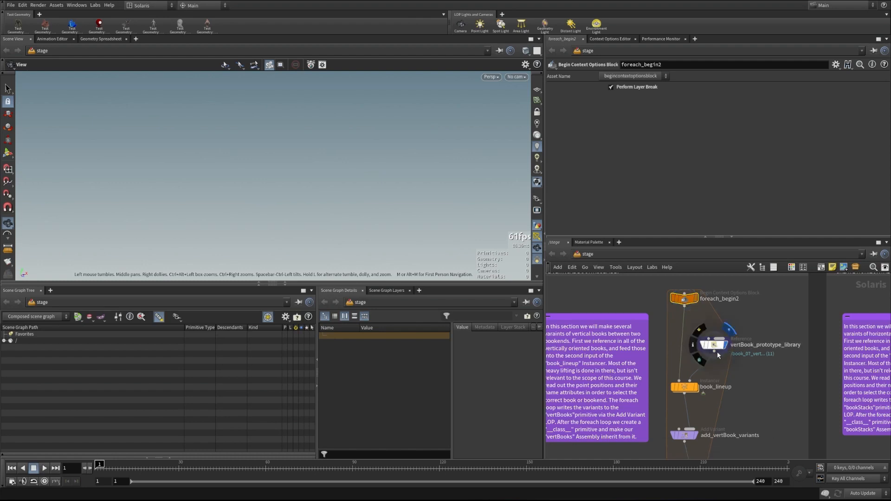
click(716, 348)
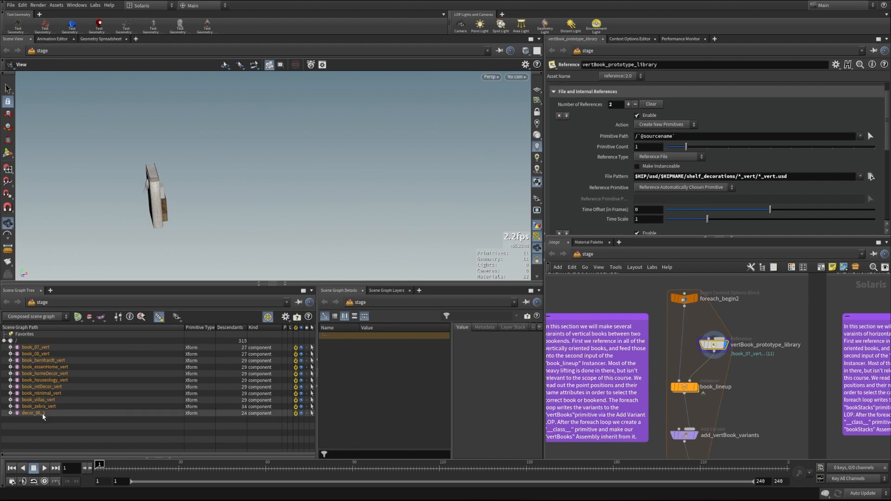
scroll(578, 171, down, 3)
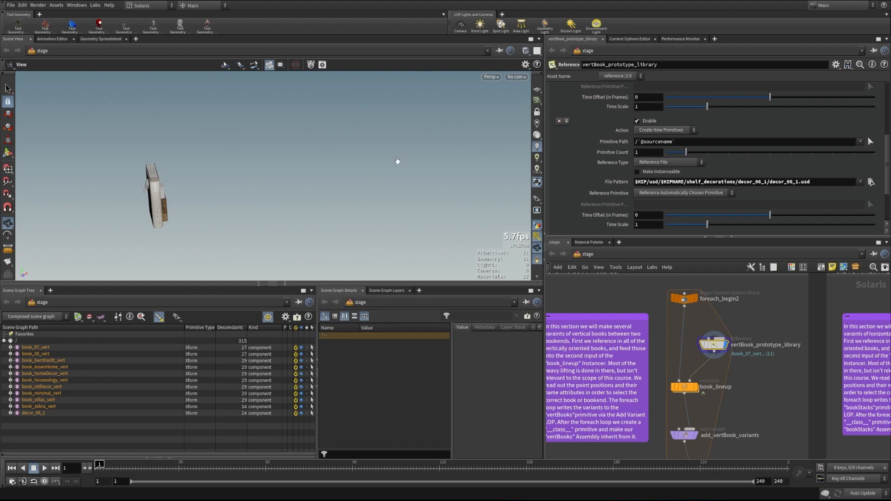
- Display the book_lineup instancer and expand VARIANT_SOURCE down to its Prototypes in the scene graph
scroll(774, 345, down, 3)
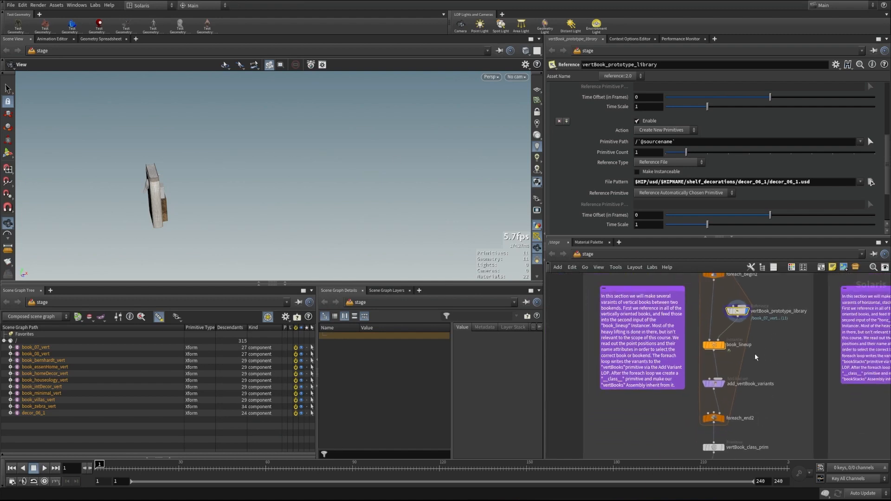
click(714, 345)
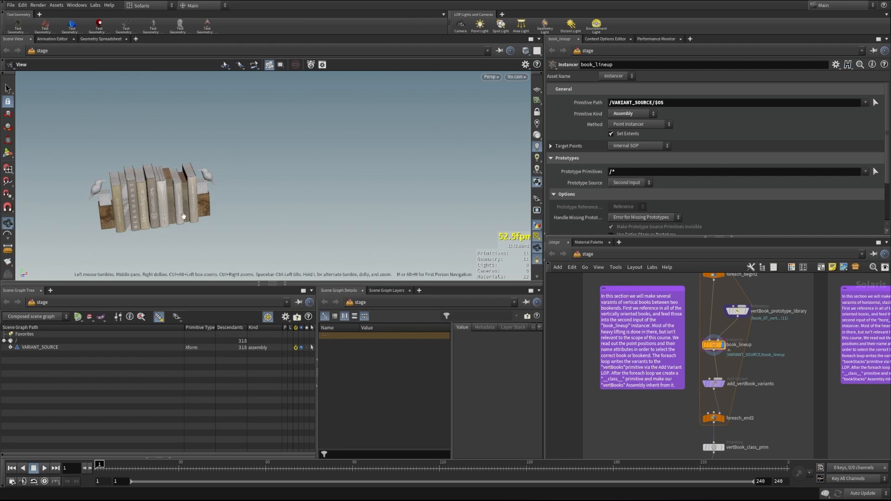
drag(184, 214, 263, 153)
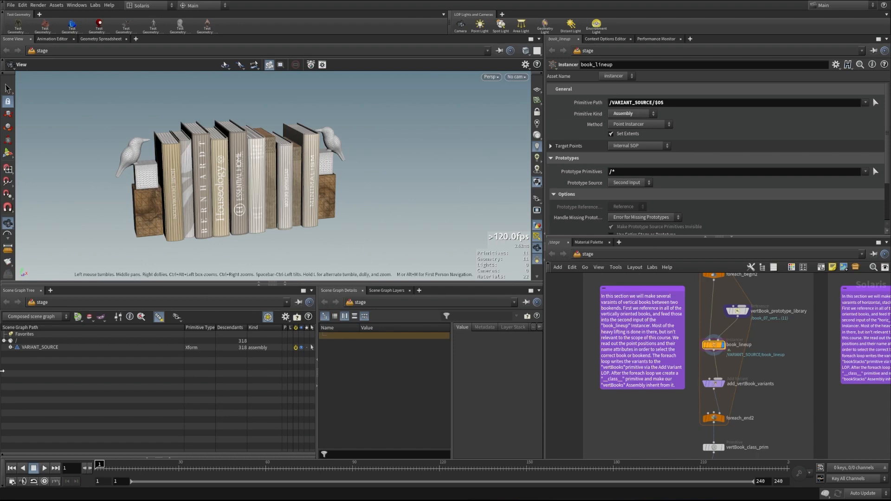
click(10, 347)
click(17, 353)
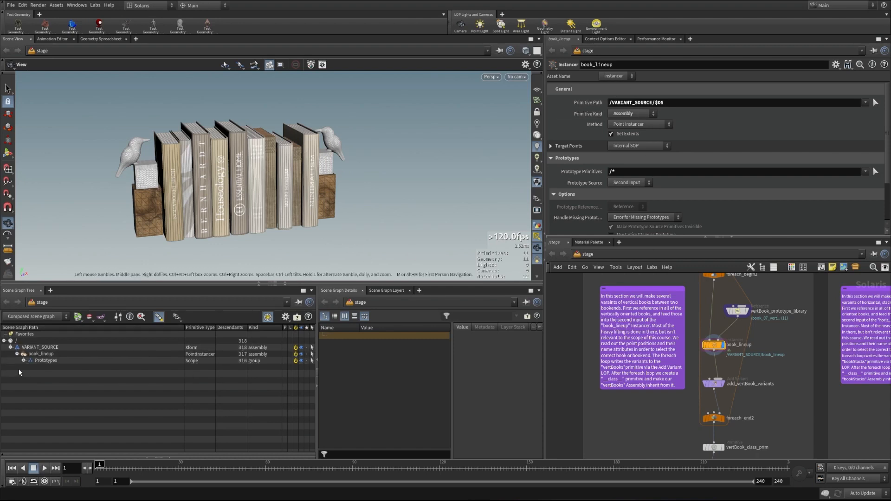
click(24, 361)
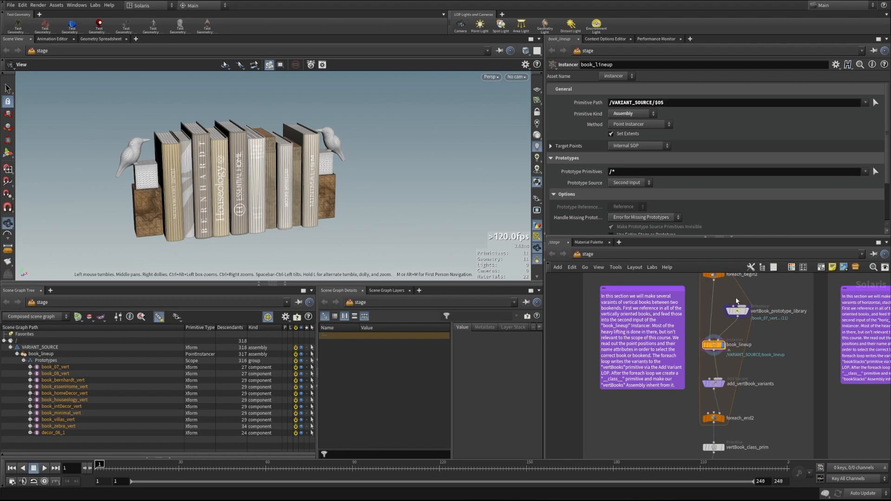
- Review the book_lineup instancer's method and prototype options, and save the scene file
click(722, 346)
click(631, 125)
scroll(728, 126, down, 2)
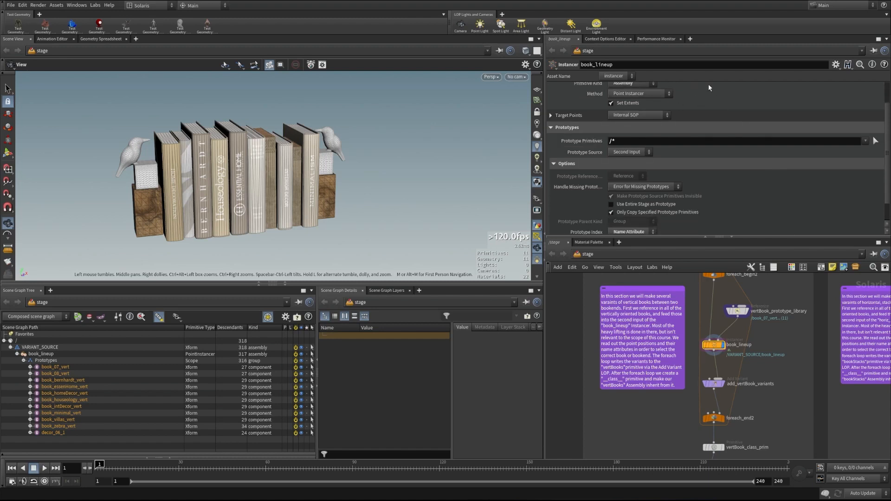
key(ctrl+s)
scroll(722, 156, down, 2)
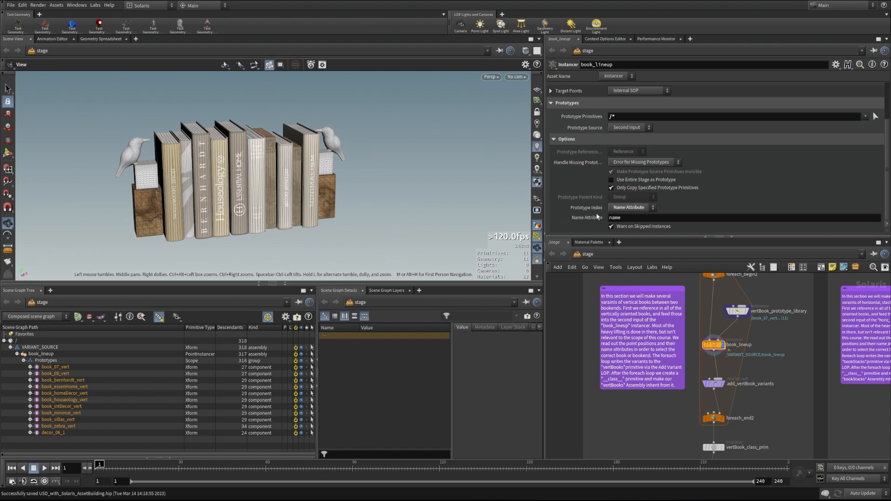
- Enter the book_lineup node's internal geometry network and display its lopimport1 node
double_click(715, 346)
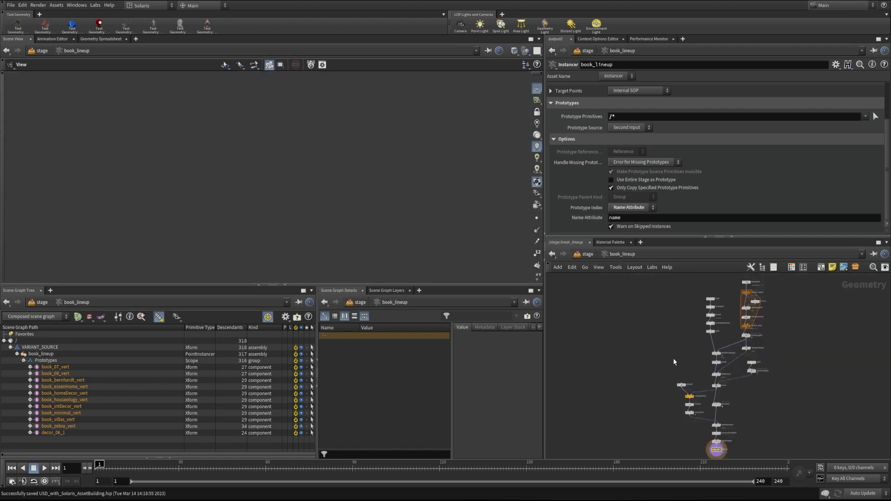
middle_drag(673, 362, 636, 347)
scroll(637, 345, up, 2)
middle_drag(648, 299, 622, 371)
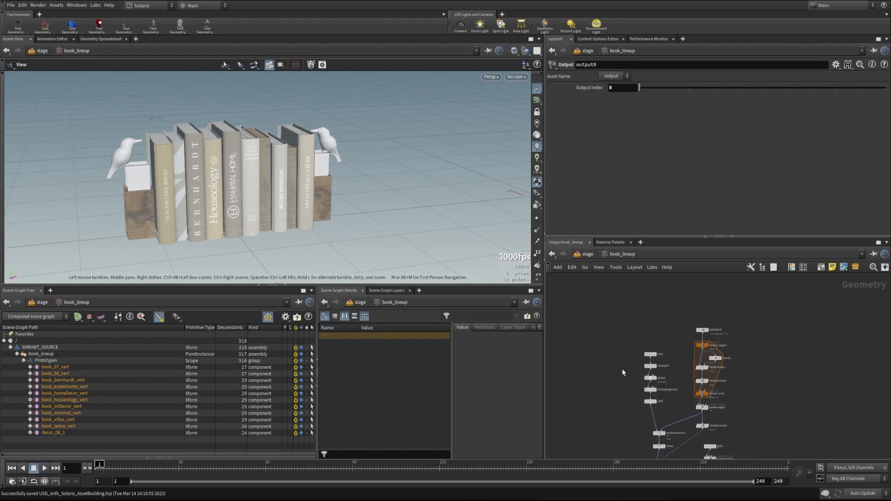
scroll(629, 341, up, 2)
scroll(694, 323, up, 3)
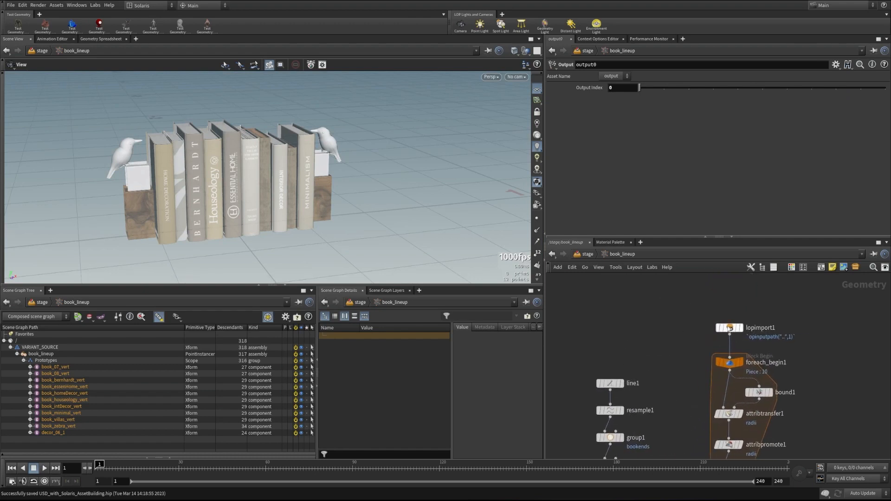
click(729, 329)
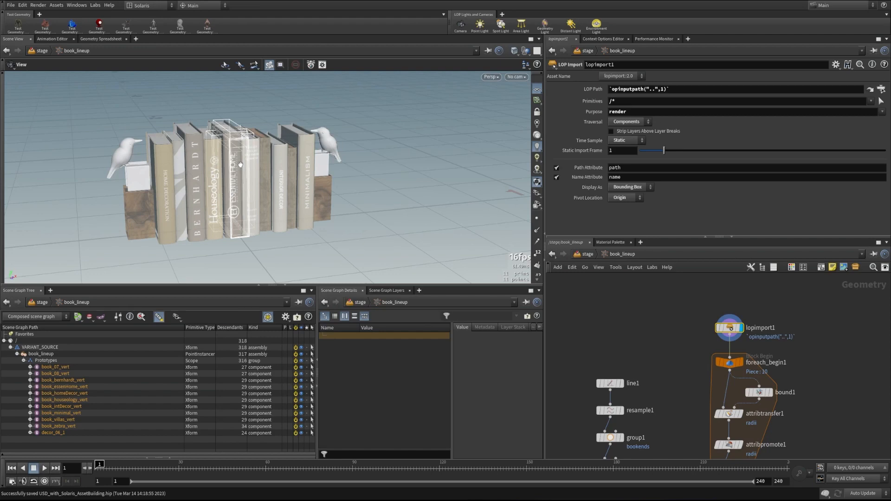
- Inspect the piece filter and shuffle settings of the attribfrompieces1 node inside book_lineup
scroll(625, 347, down, 5)
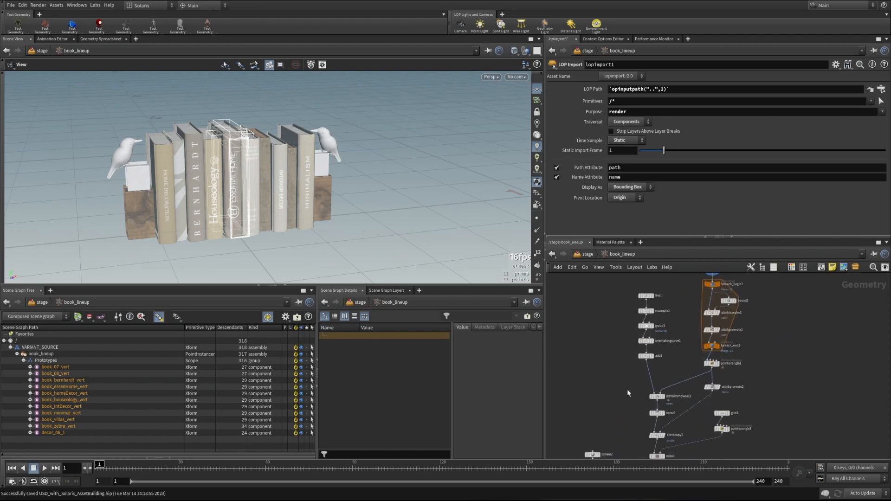
scroll(619, 399, down, 2)
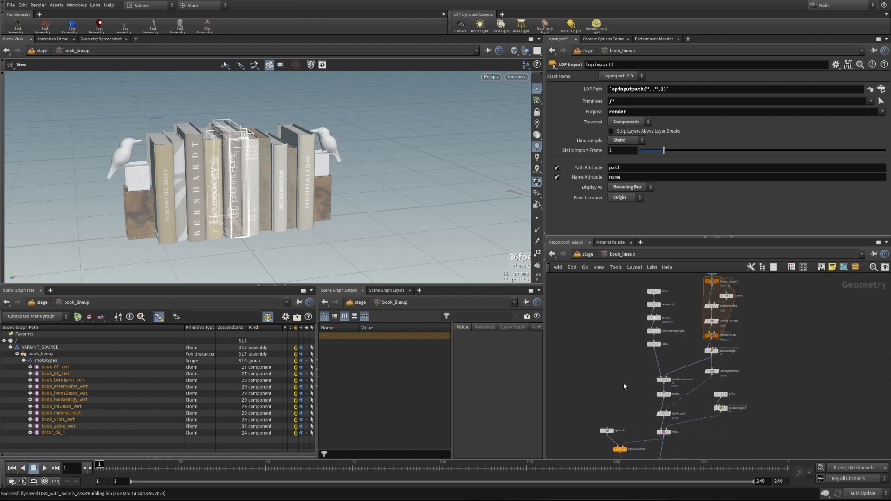
scroll(647, 385, up, 3)
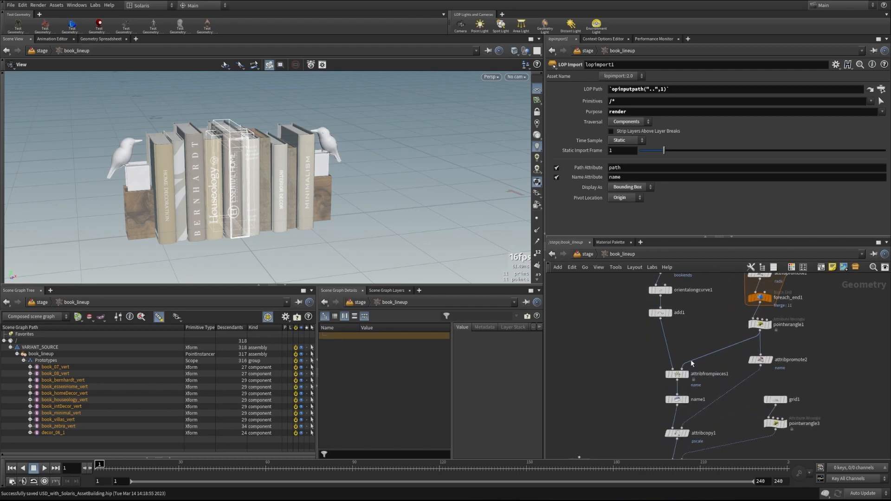
click(680, 375)
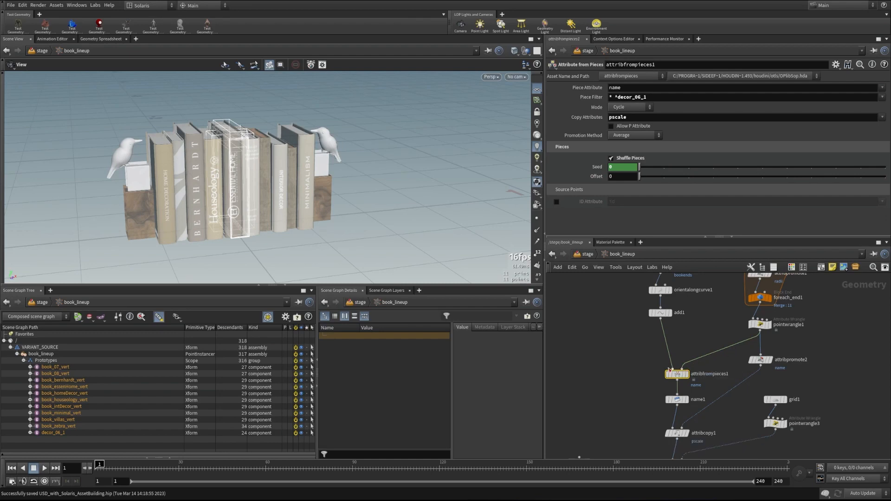
scroll(601, 398, down, 4)
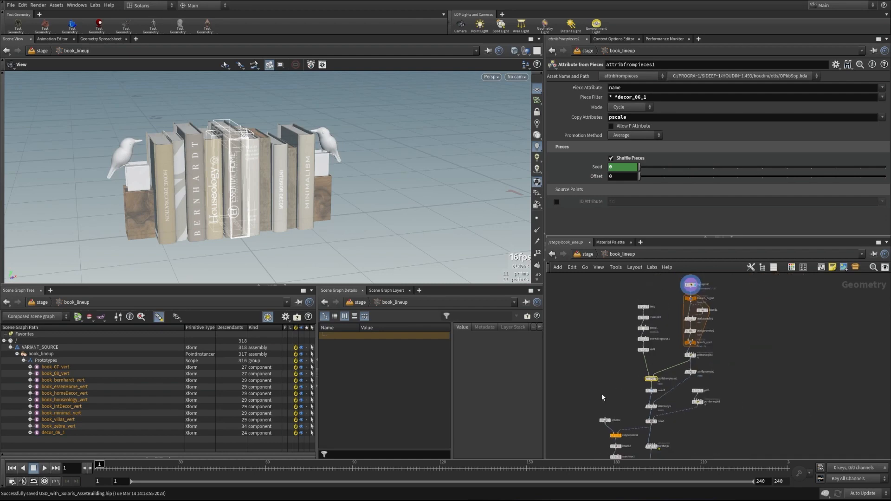
- Examine the node chain inside book_lineup from attribfrompieces1 through copytopoints2 and attribtransfer2 down to output0
scroll(617, 397, up, 4)
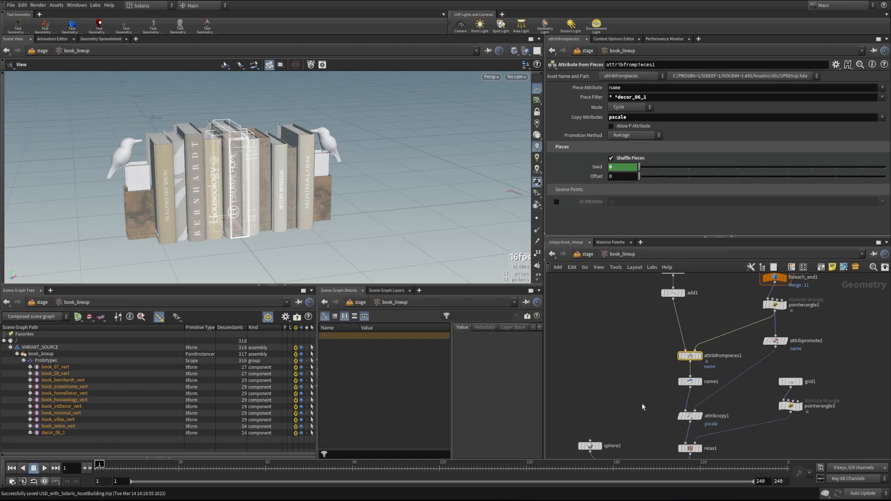
scroll(642, 403, down, 5)
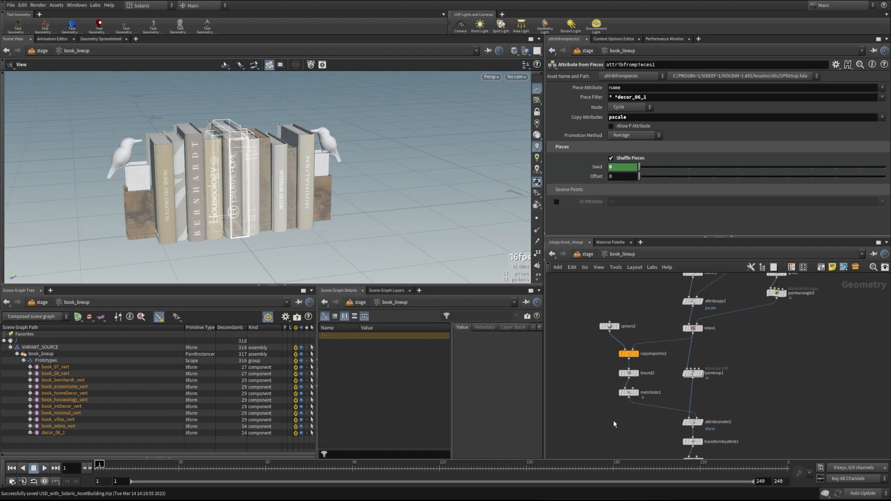
middle_drag(613, 421, 624, 377)
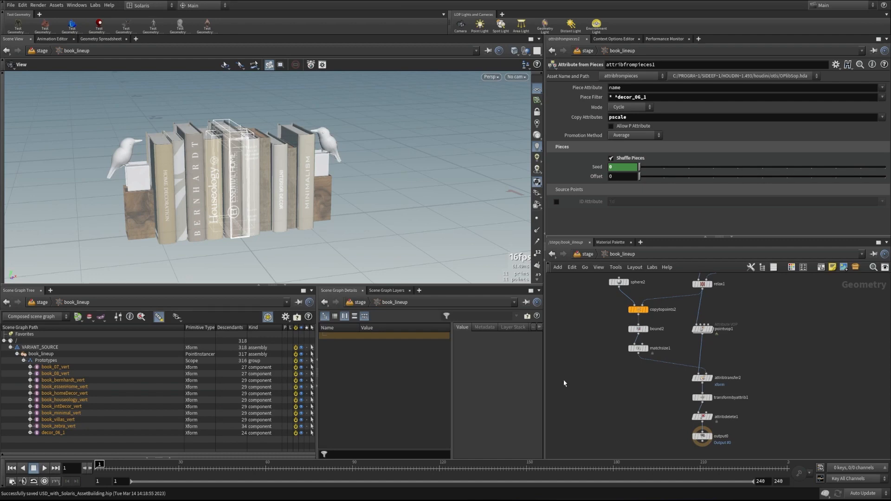
middle_drag(670, 290, 683, 327)
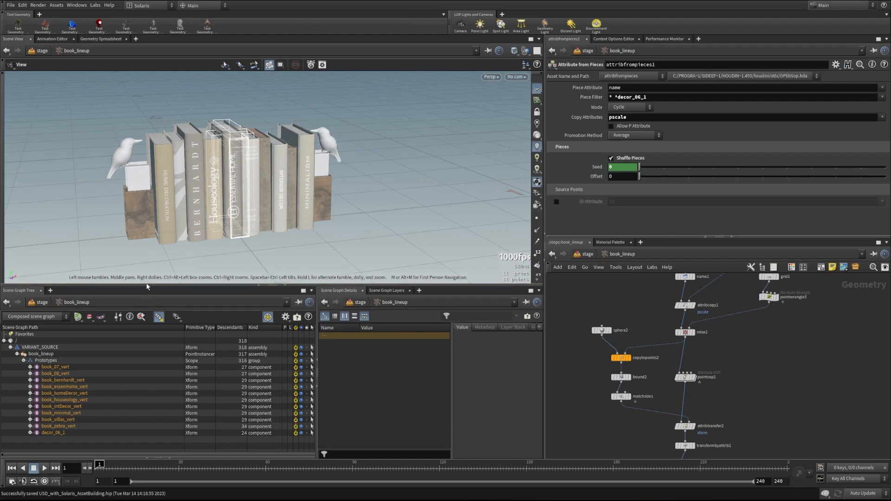
scroll(672, 325, down, 5)
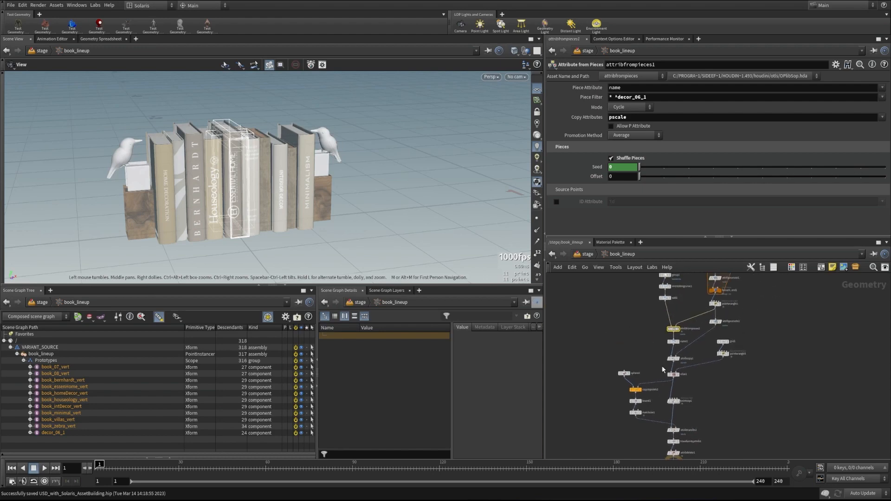
middle_drag(716, 360, 753, 337)
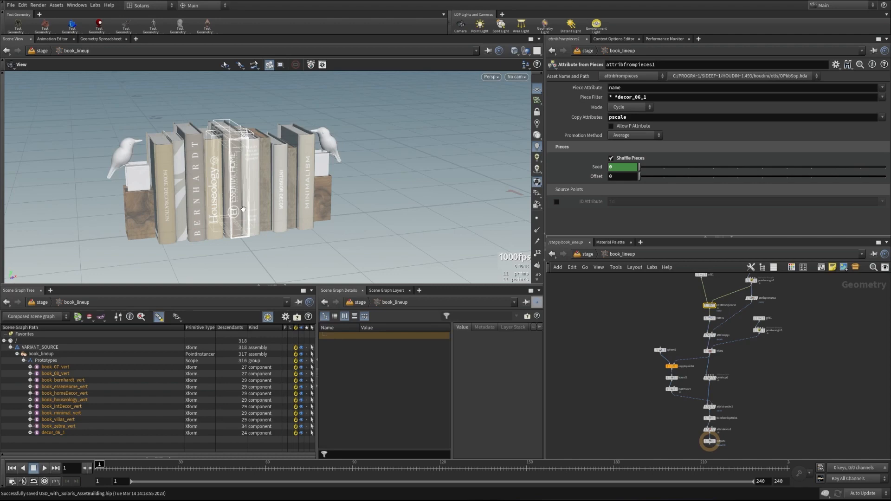
scroll(673, 325, down, 3)
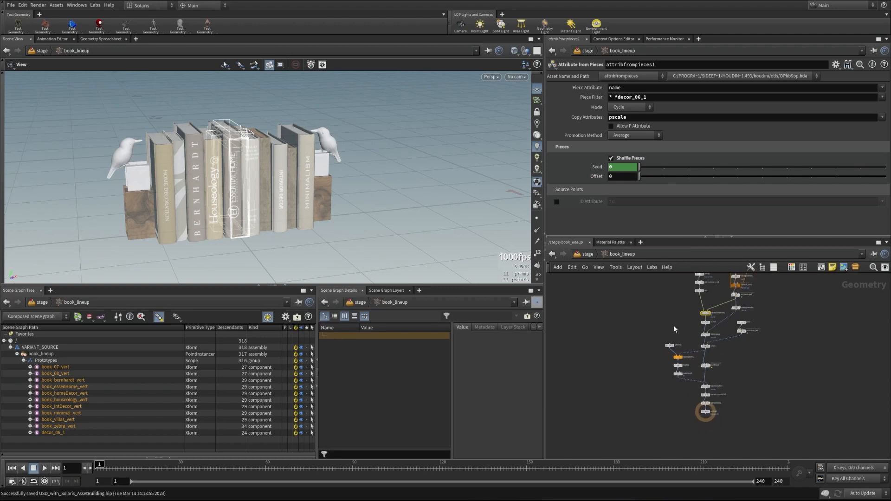
scroll(766, 338, down, 2)
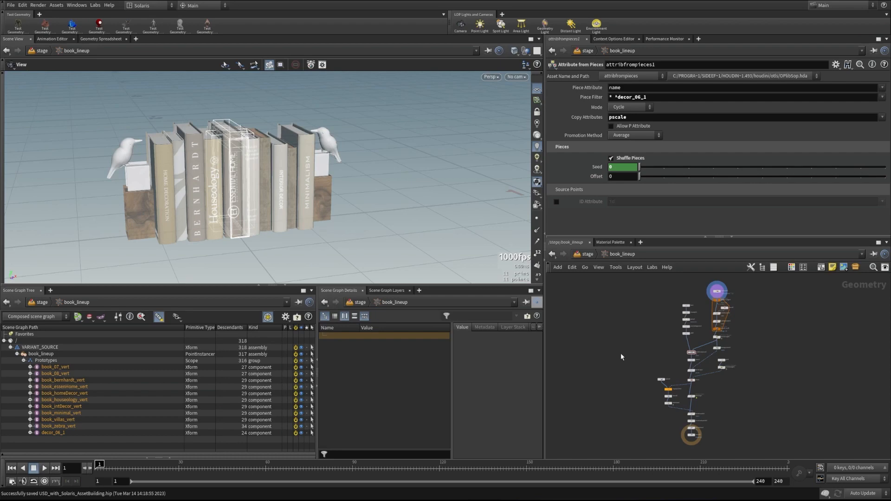
- Return to the stage network and display the foreach_end2 node to review its iteration settings
key(u)
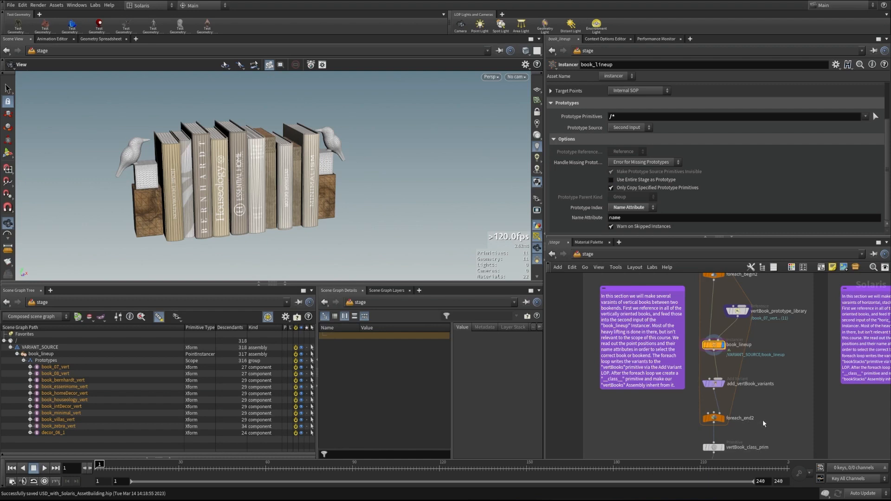
mouse_move(727, 419)
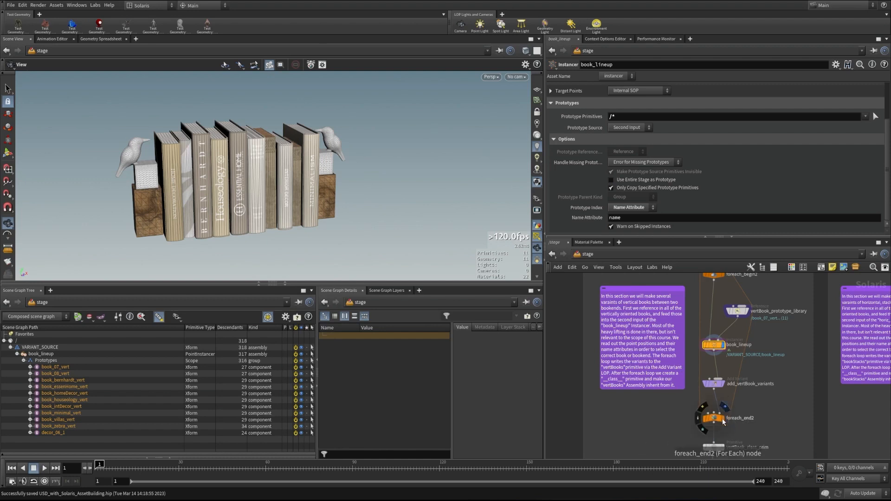
click(723, 420)
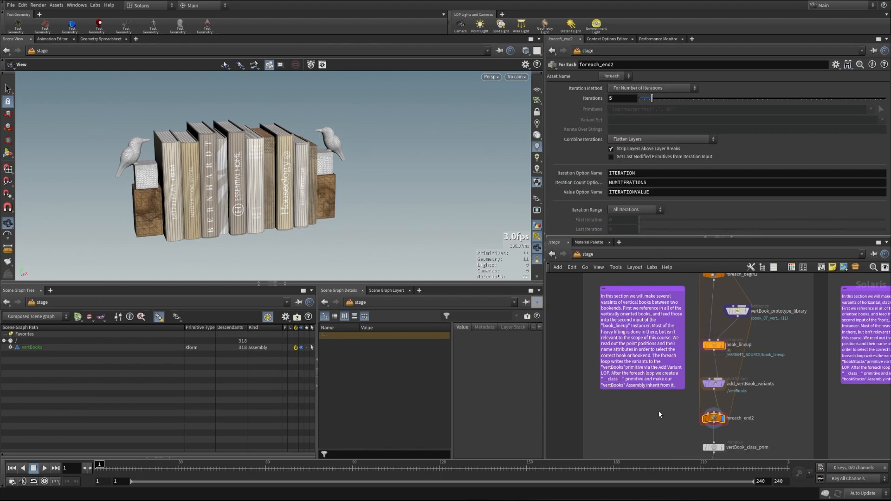
- Re-enter the book_lineup network and check the expression driving the shuffle seed of attribfrompieces1
mouse_move(716, 349)
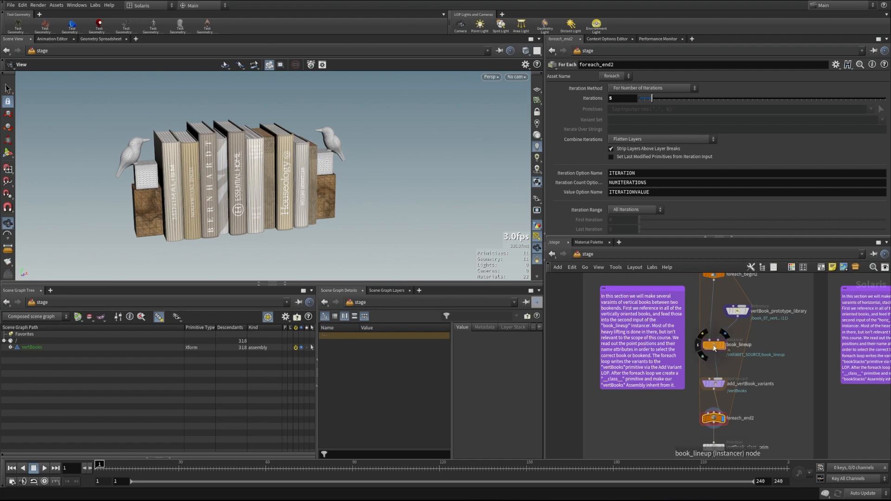
double_click(713, 345)
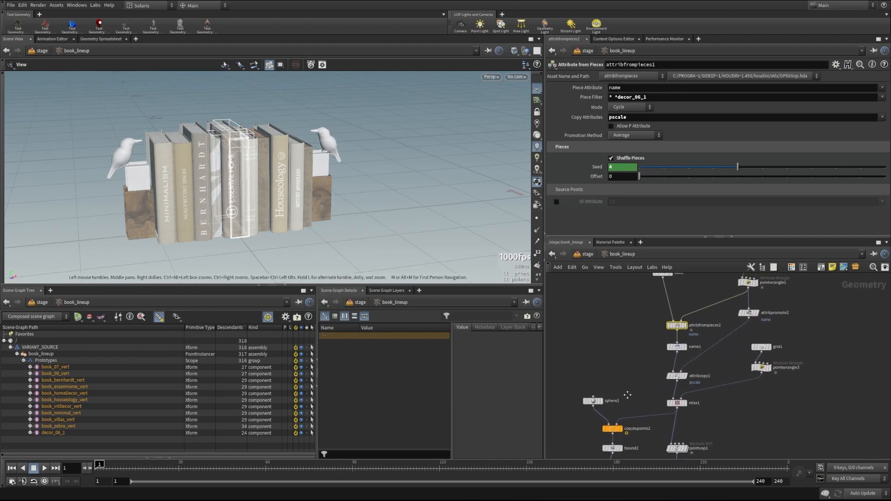
mouse_move(763, 373)
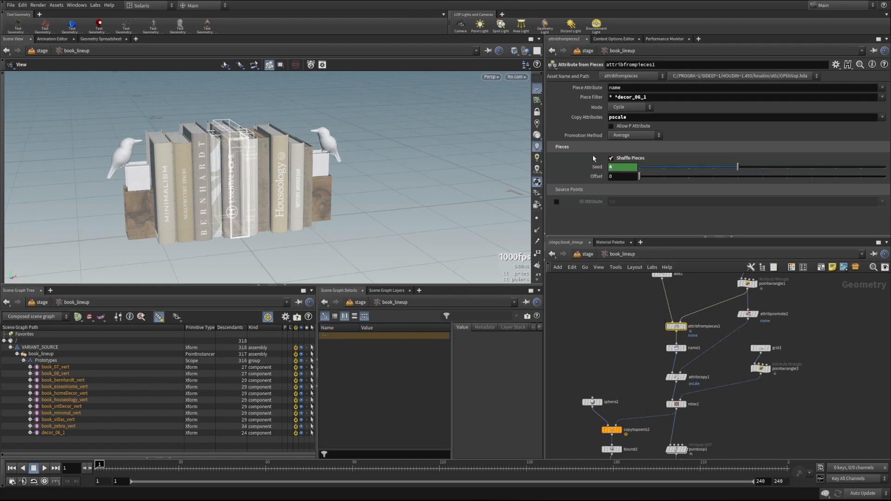
click(627, 168)
text(@ITERATIONVALUE)
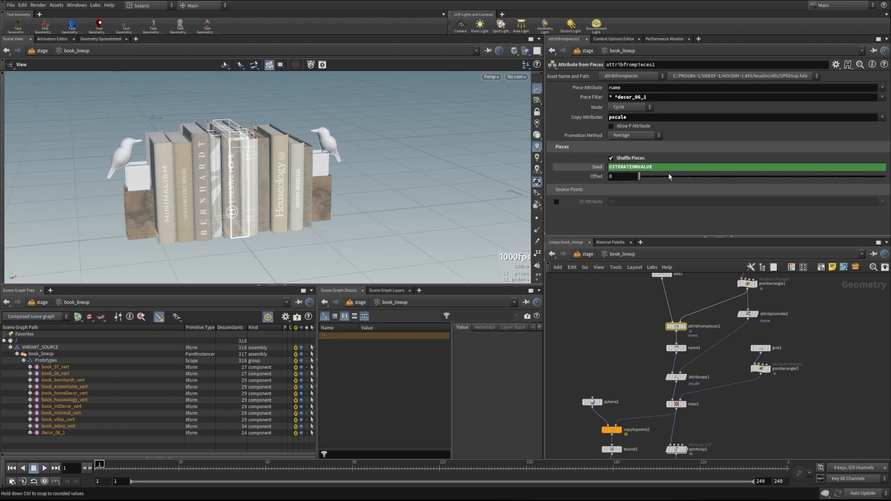
key(ctrl+z)
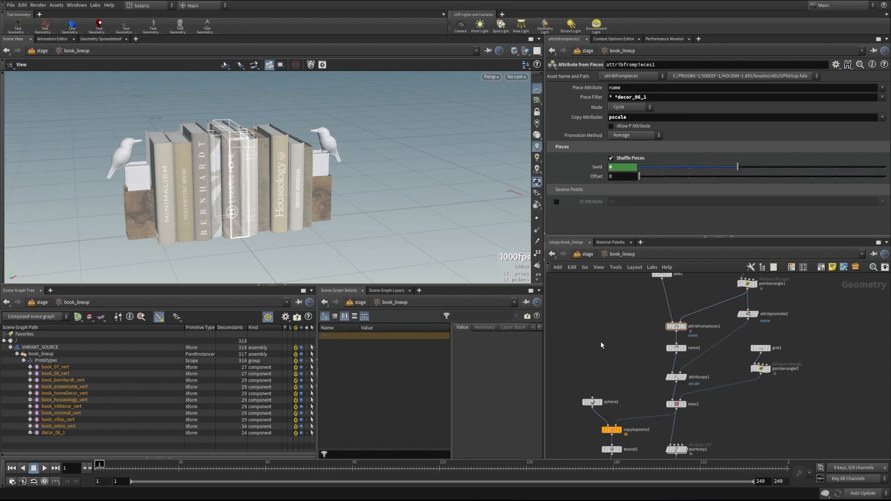
- Return to the stage network and compare the vertBook_class_prim node's primitive path expression with its evaluated path
key(u)
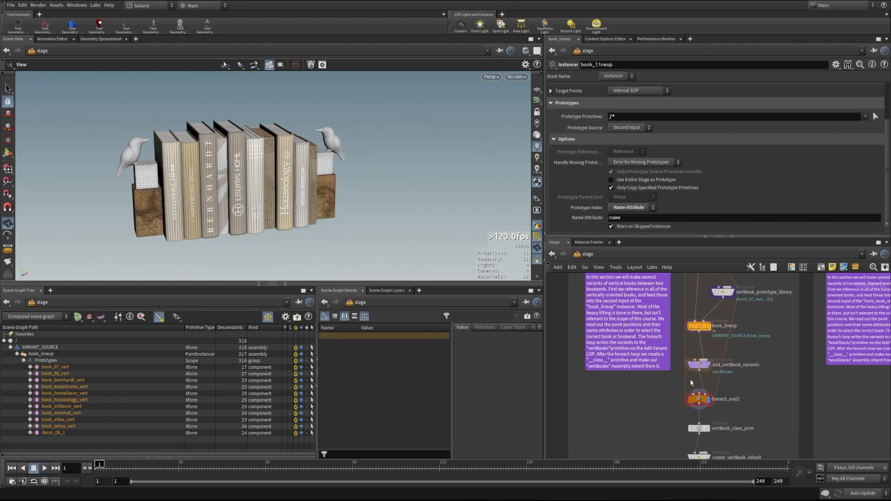
click(699, 399)
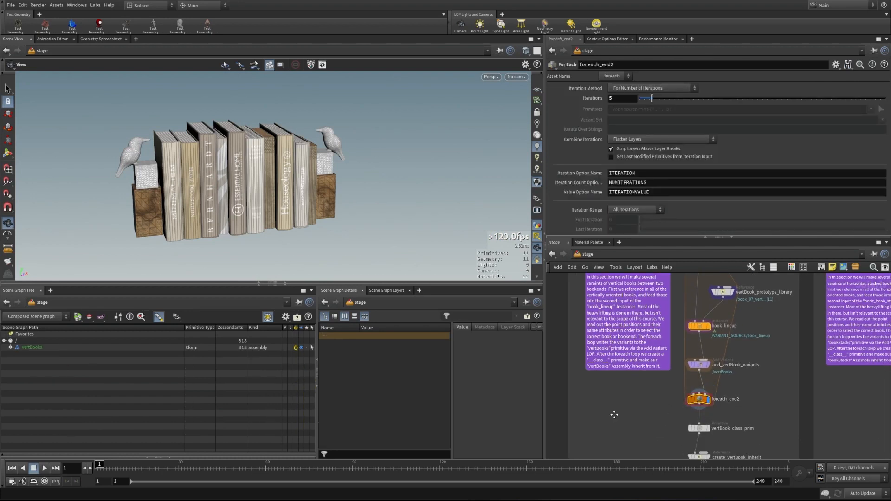
middle_drag(610, 418, 590, 358)
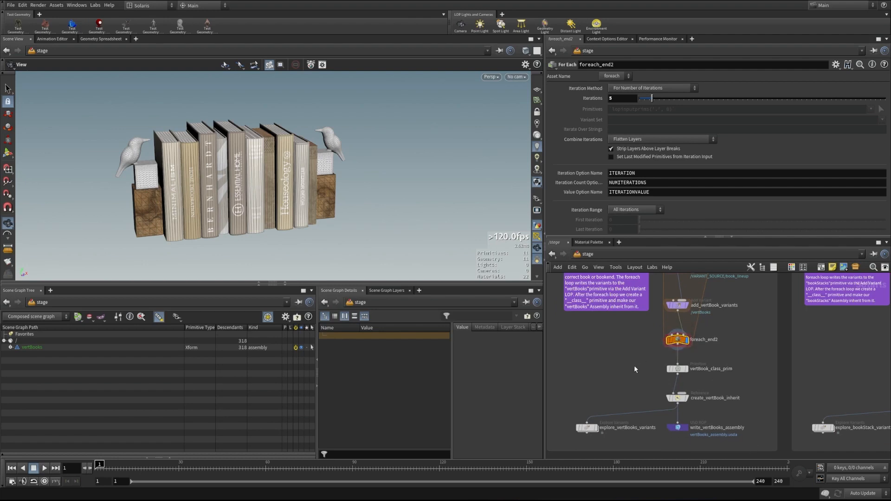
click(685, 370)
click(678, 370)
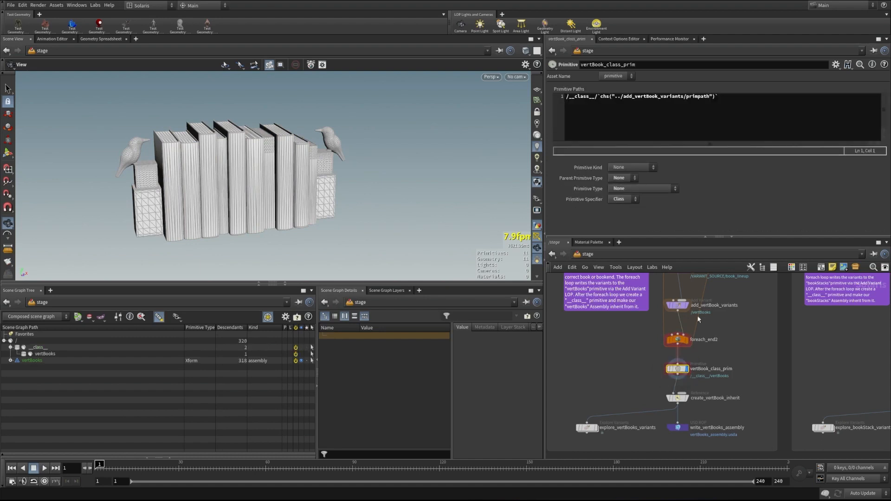
click(569, 89)
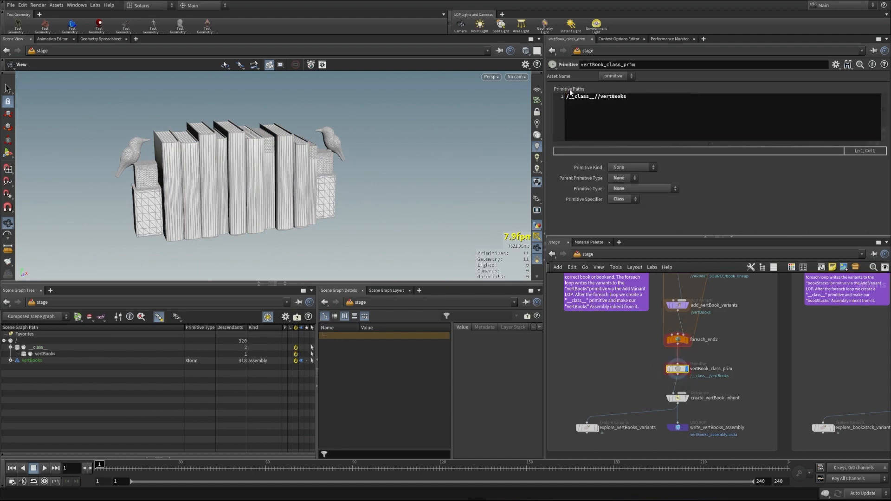
click(568, 92)
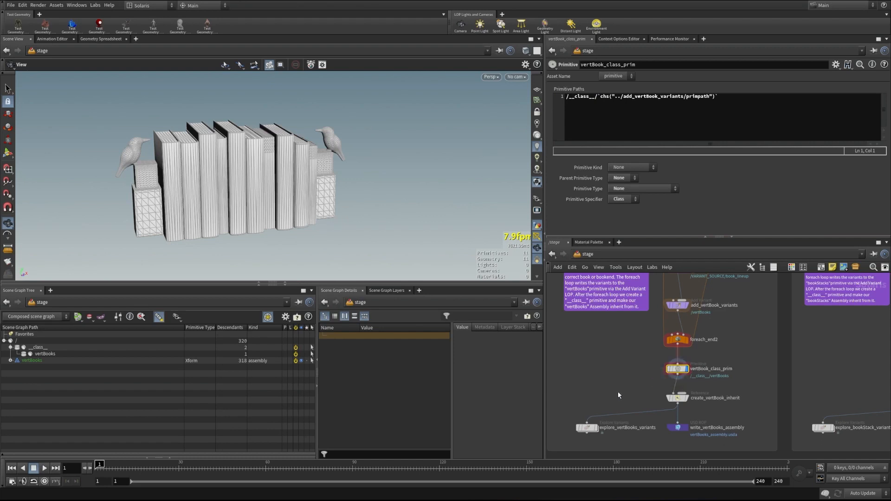
- Remove the extra slash after /__class__ in the primitive path of vertBook_class_prim
click(597, 96)
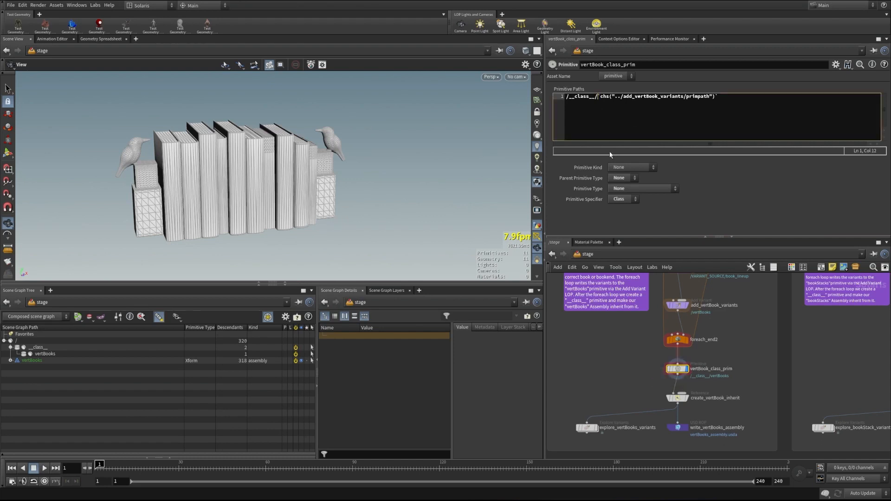
key(BackSpace)
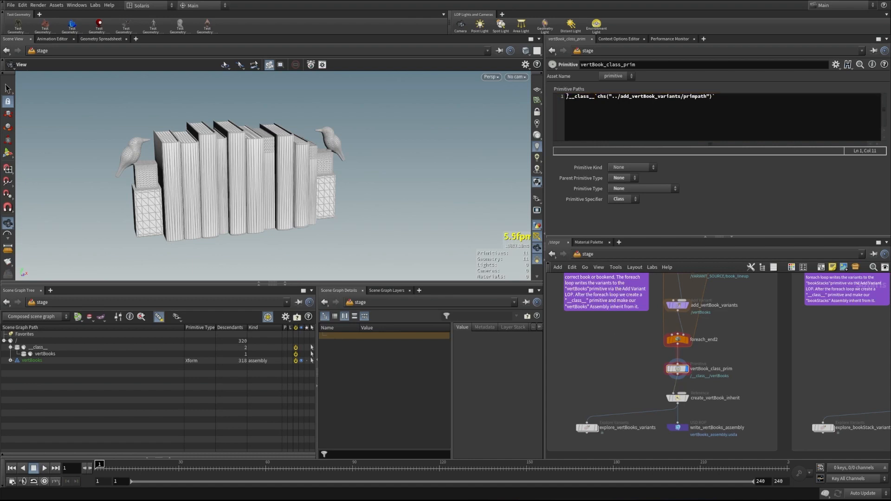
click(678, 340)
click(678, 369)
- Display create_vertBook_inherit and check the expressions and evaluated values of its primitive path and reference primitive path
click(677, 399)
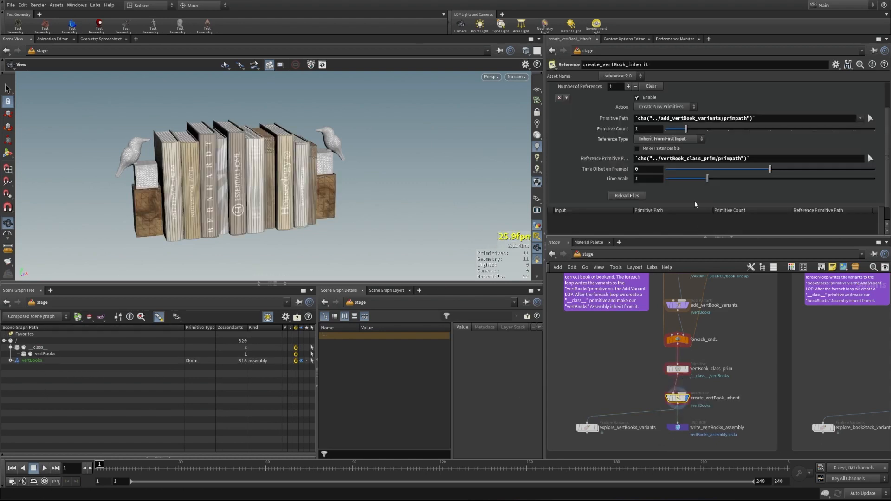
click(605, 158)
click(614, 119)
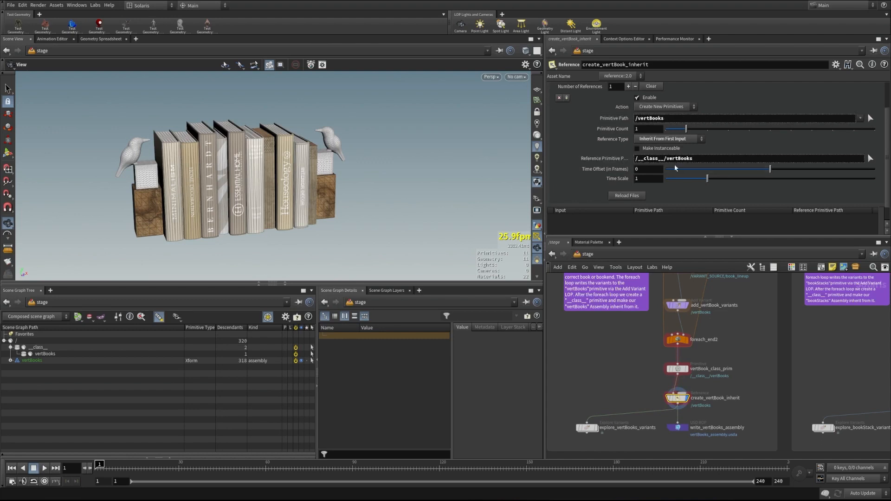
click(605, 159)
click(606, 119)
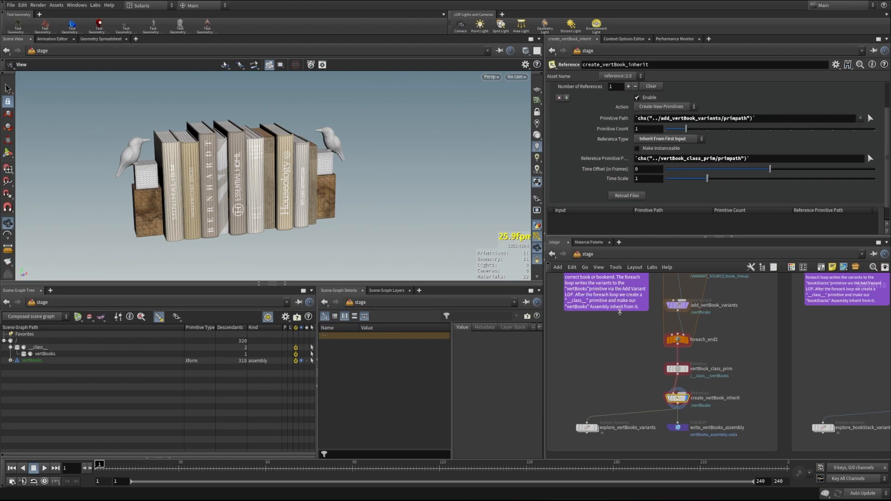
- Display the explore_vertBooks_variants node and view all the vertical book variants side by side in the viewport
middle_drag(631, 397, 634, 366)
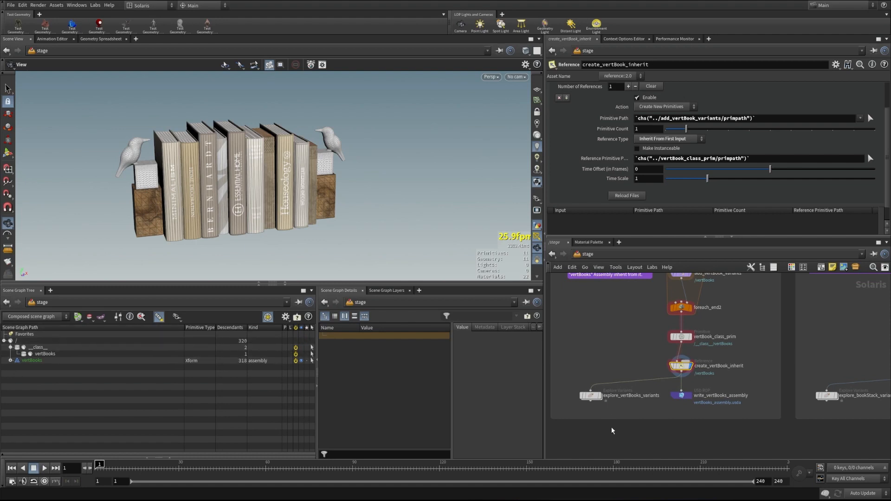
click(583, 395)
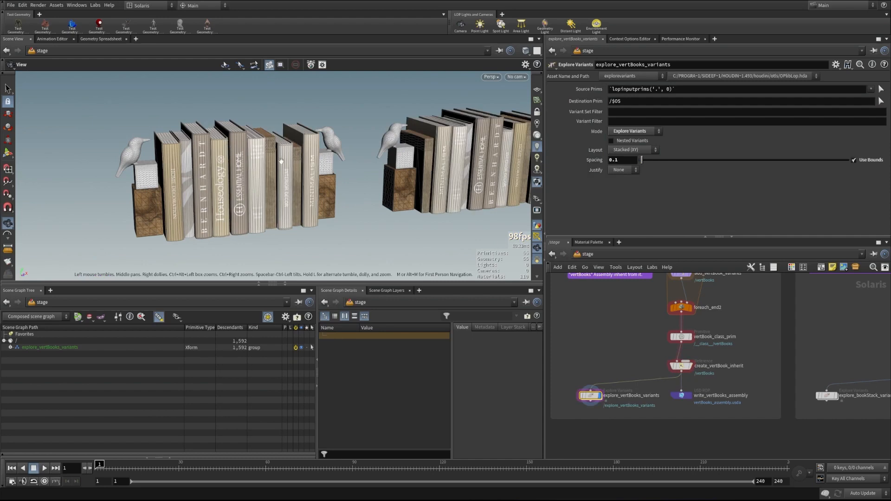
scroll(281, 161, down, 6)
drag(312, 173, 230, 169)
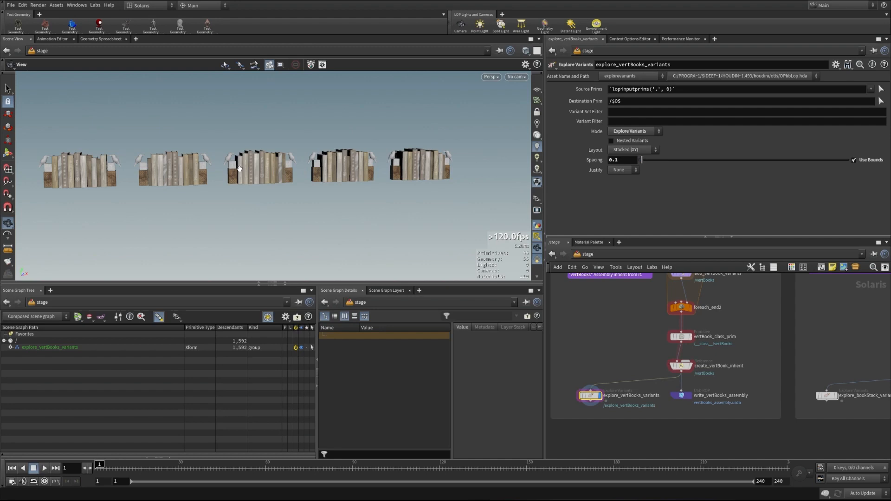
drag(239, 168, 284, 166)
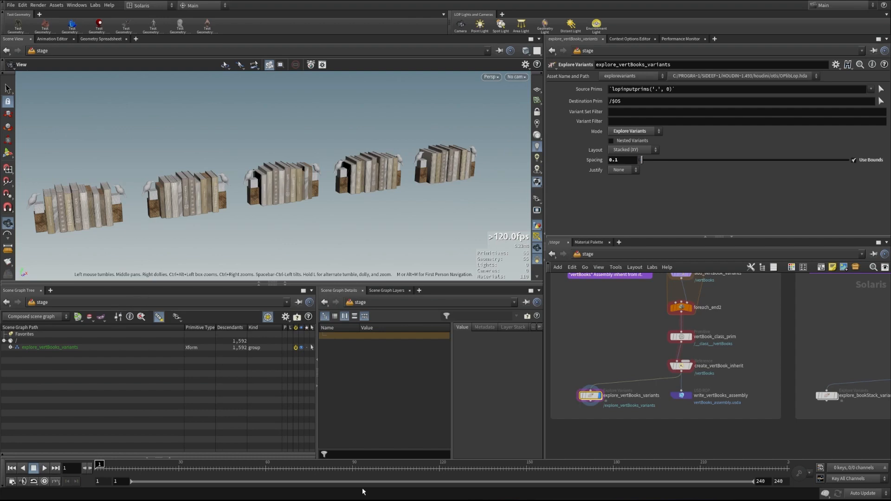
- Compare the scene graphs of book_lineup and add_vertBook_variants, expanding vertBooks down to its Prototypes
click(345, 456)
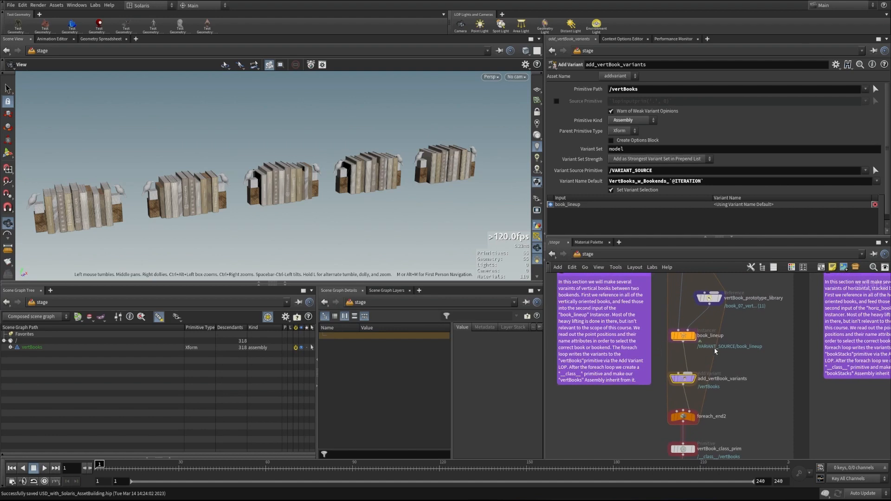
click(682, 335)
scroll(584, 198, up, 3)
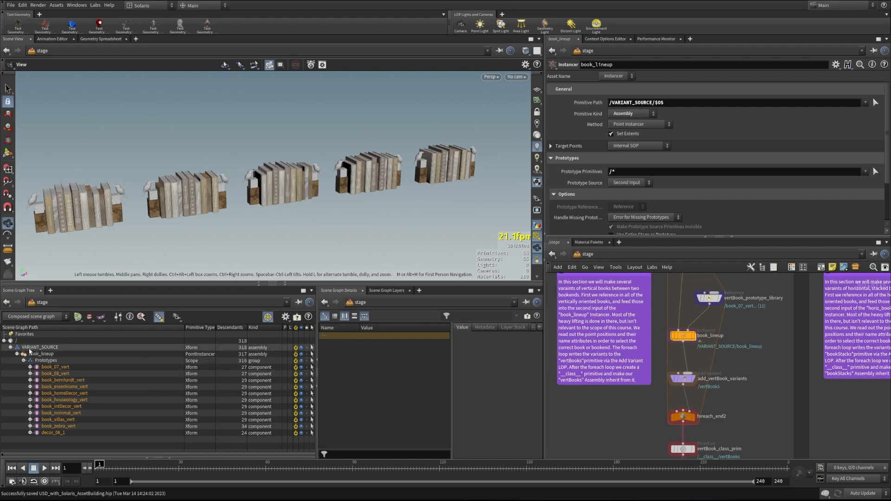
click(683, 378)
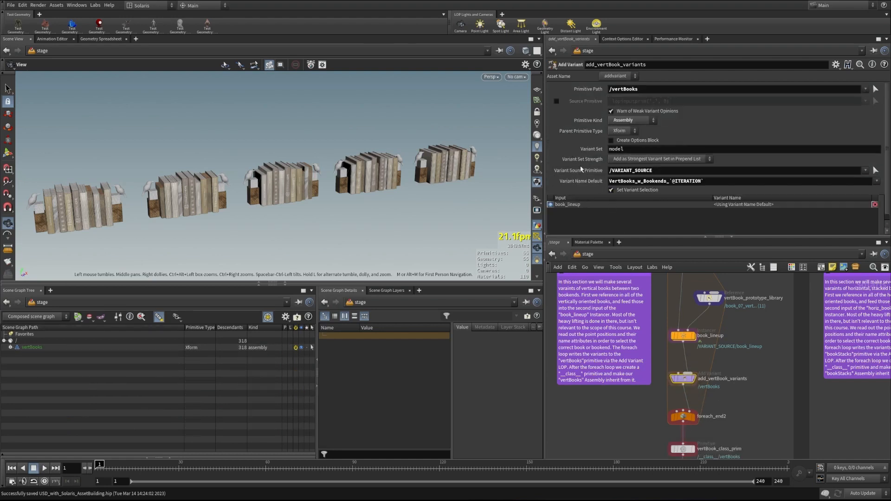
click(11, 348)
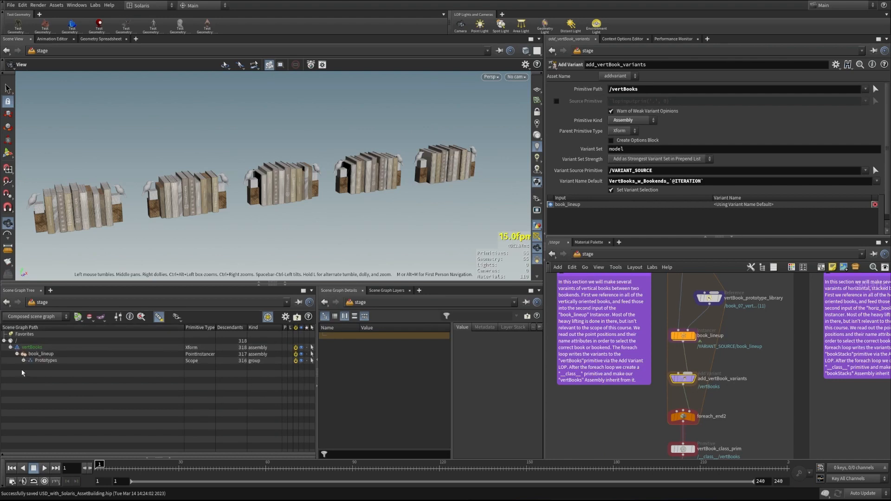
- Expand the Prototypes scope under book_lineup in the scene graph to view its individual book and bookend primitives
click(17, 353)
click(23, 361)
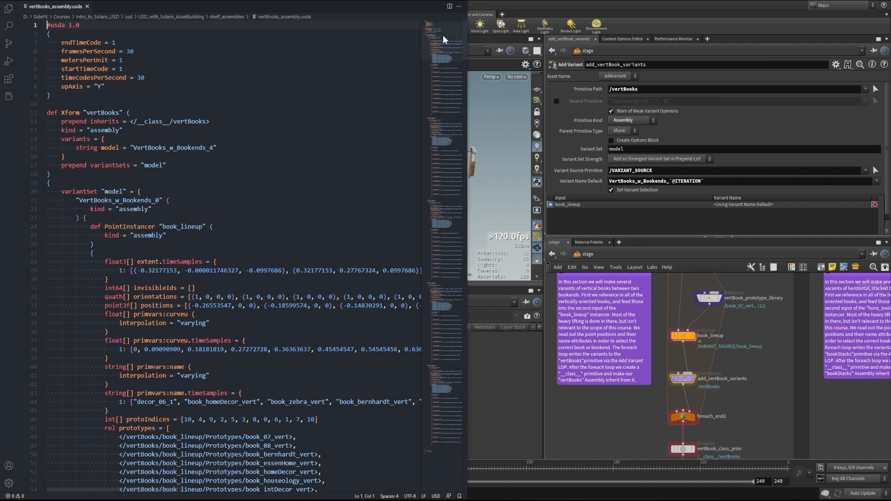
- Switch to vertBooks_assembly.usda in the code editor and examine the vertBooks Xform's inherits, kind, variants and variantSets lines
scroll(444, 39, down, 1)
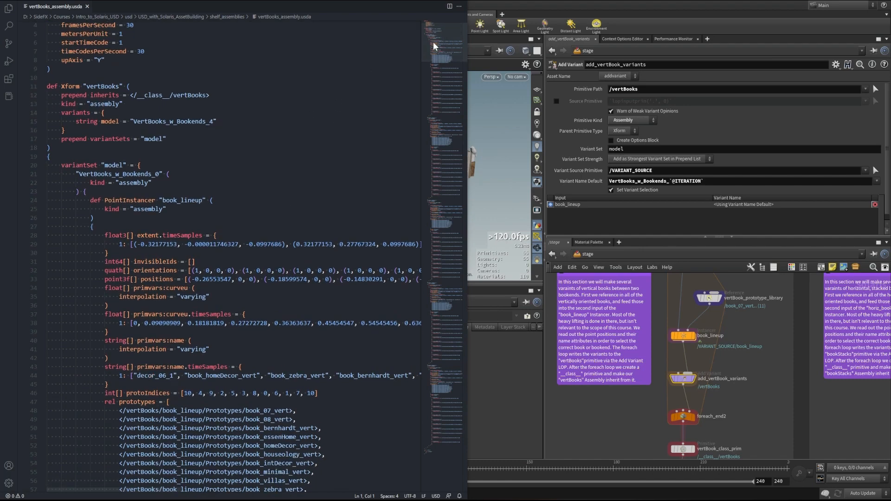
drag(46, 87, 127, 79)
drag(61, 95, 211, 95)
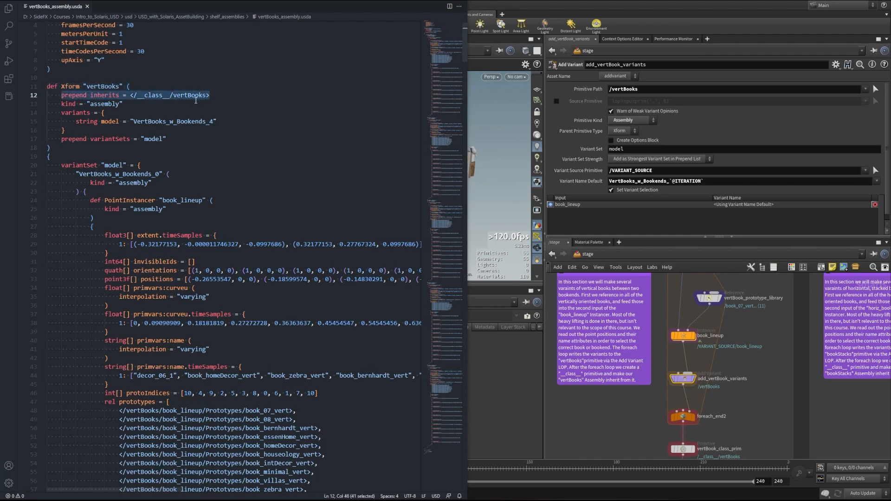
key(Down)
key(Home)
key(shift+End)
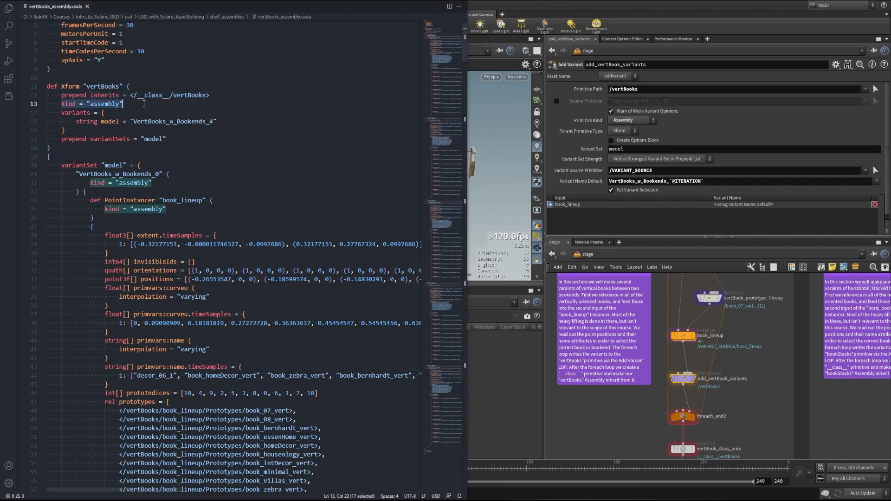
drag(61, 112, 101, 133)
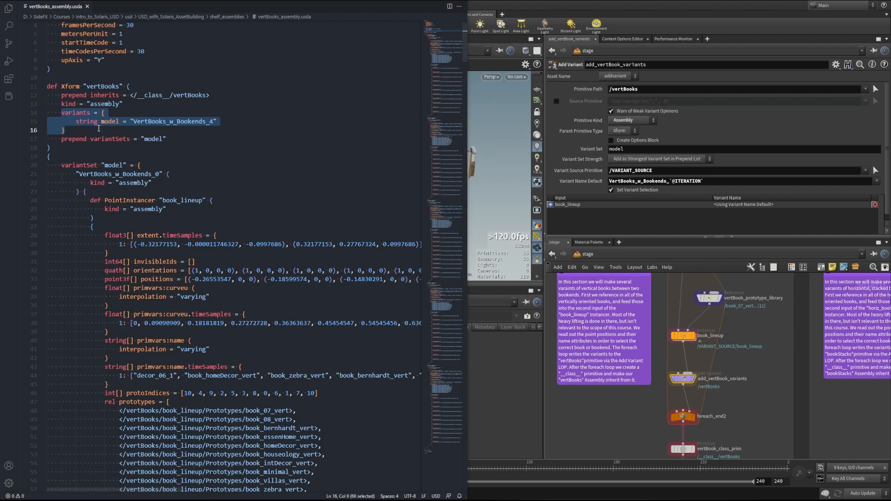
click(58, 138)
drag(58, 139, 65, 131)
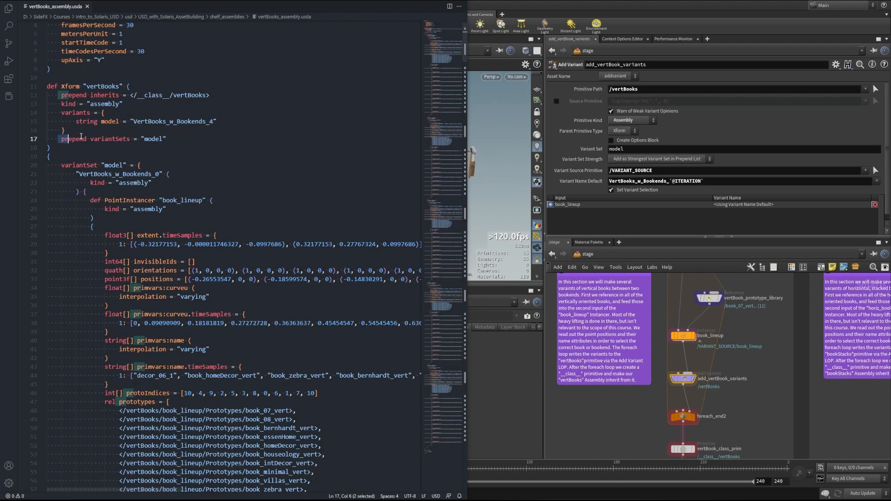
shift+click(175, 137)
- Examine the VertBooks_w_Bookends_0 variant in the model variant set, highlighting its kind and the book_lineup PointInstancer definition
scroll(161, 147, down, 2)
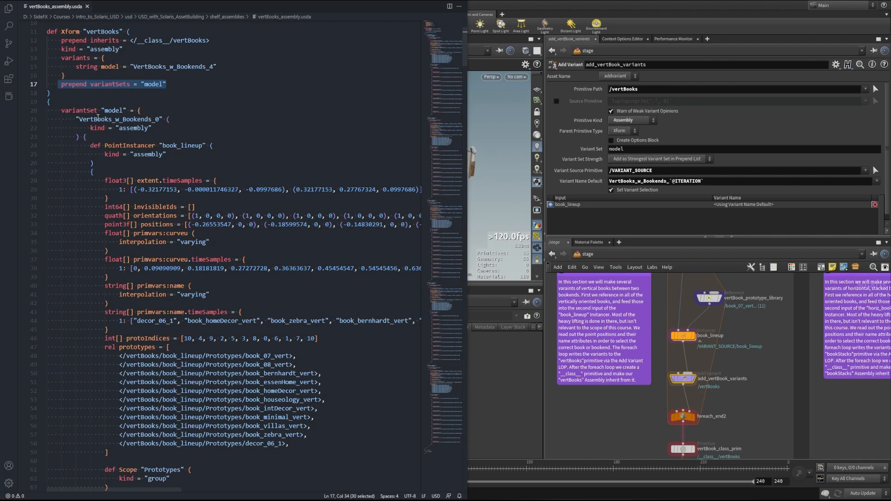
drag(71, 119, 163, 119)
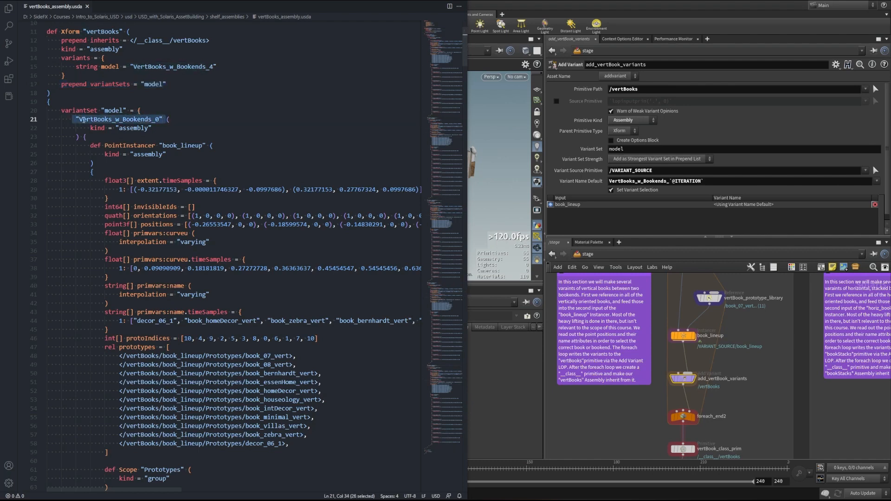
click(169, 119)
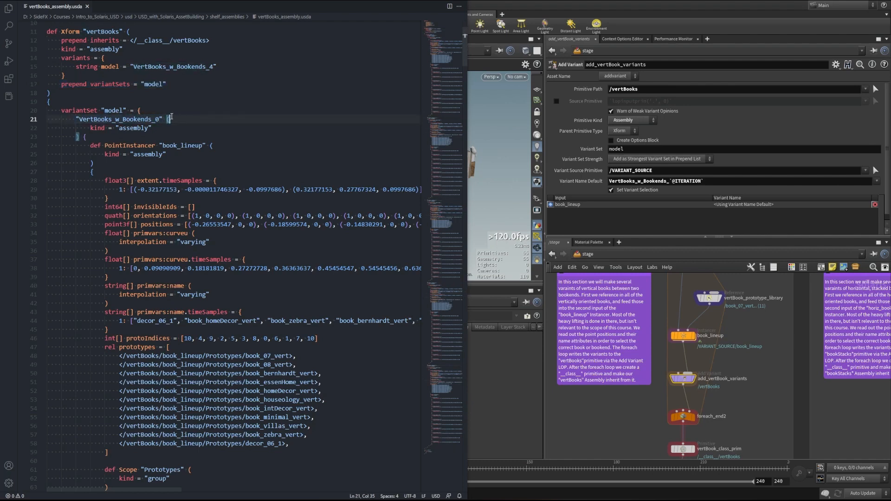
key(Down)
key(shift+Home)
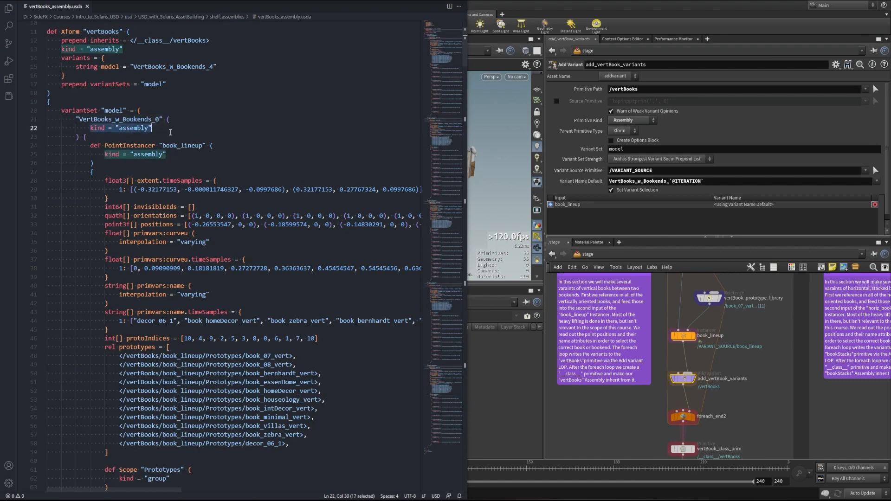
key(Down)
key(Down)
key(ctrl+shift+Right)
key(ctrl+shift+Right)
key(ctrl+shift+Right)
key(ctrl+shift+Right)
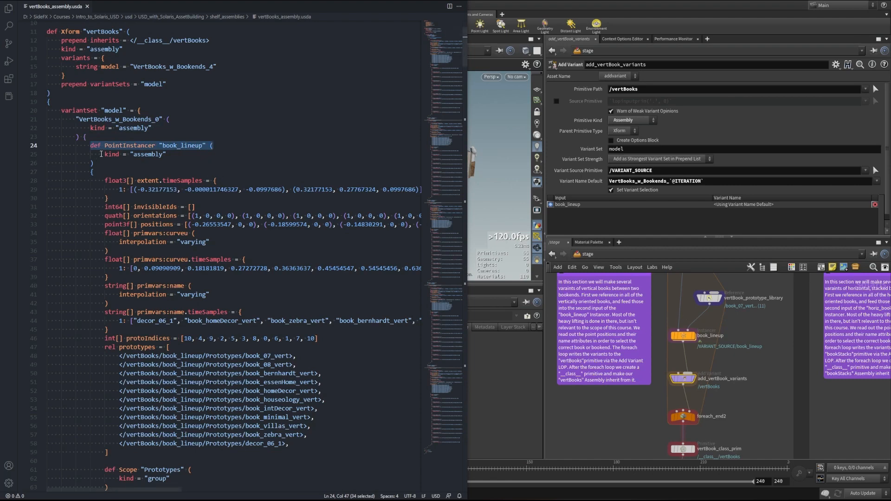
drag(101, 154, 167, 156)
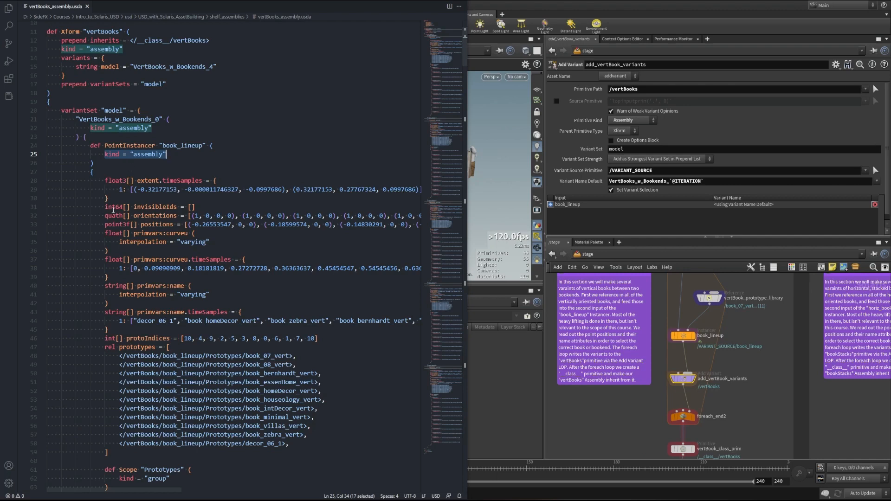
- Read through the book_lineup instancer's extent, orientations, positions and primvars attributes in the first variant
click(110, 180)
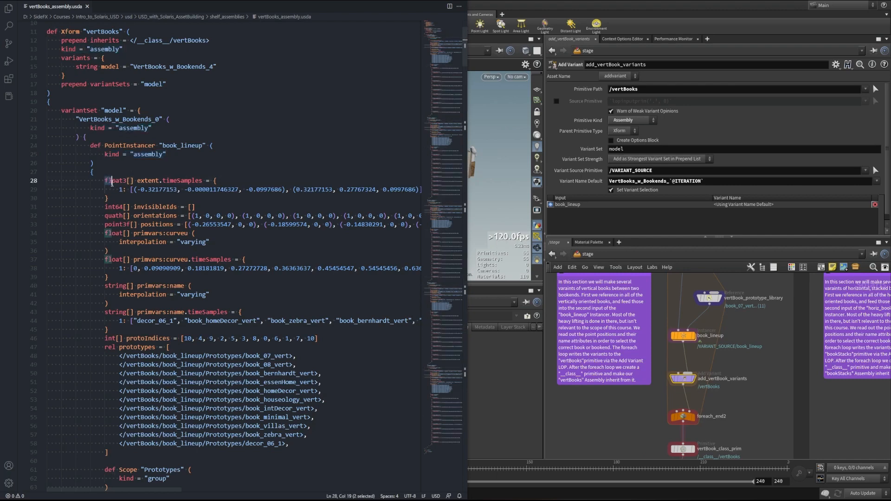
click(115, 181)
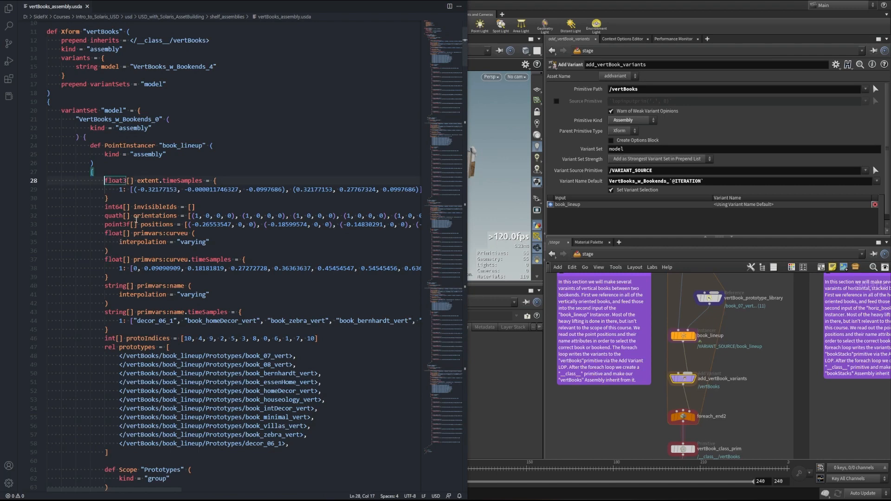
click(152, 215)
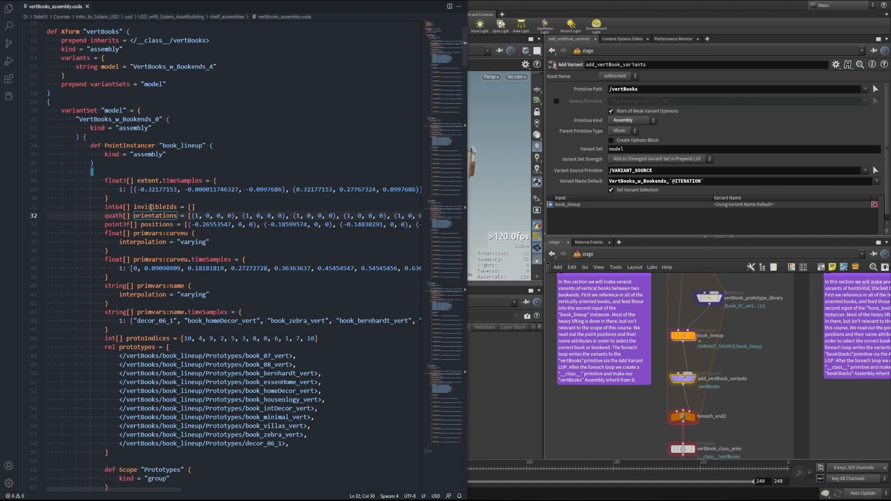
click(153, 226)
click(140, 235)
scroll(154, 227, down, 1)
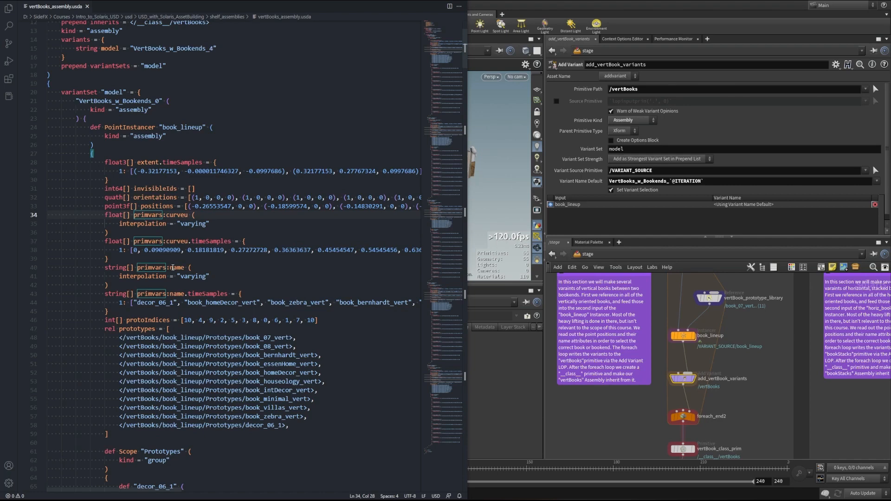
scroll(243, 280, down, 1)
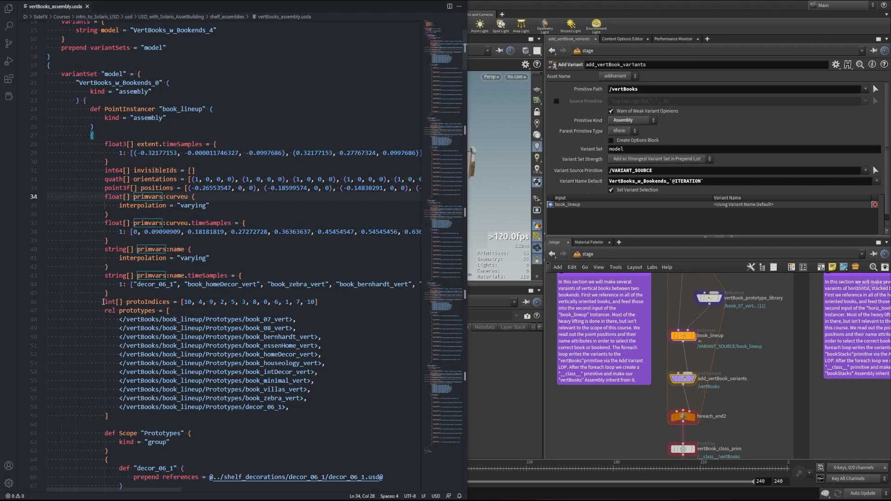
- Compare the protoIndices array with the prototypes relationship list, highlighting the decor_06_1 path and the indices between the two bookends
drag(106, 302, 321, 300)
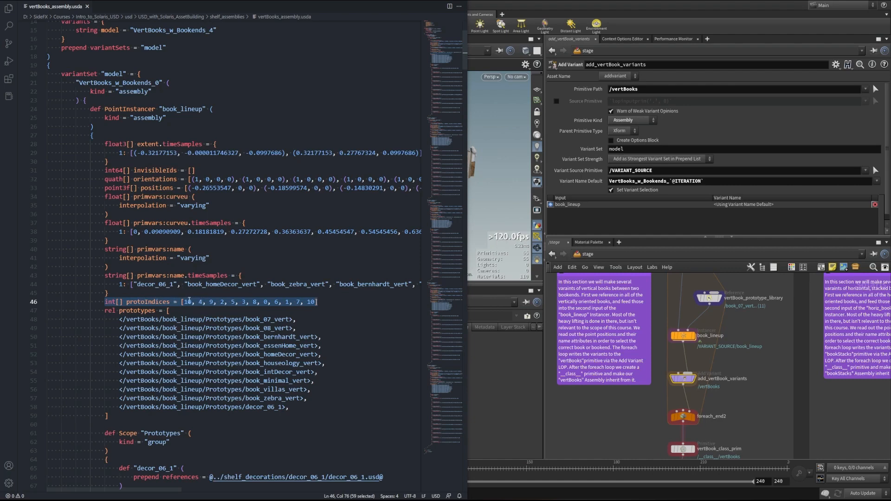
click(187, 302)
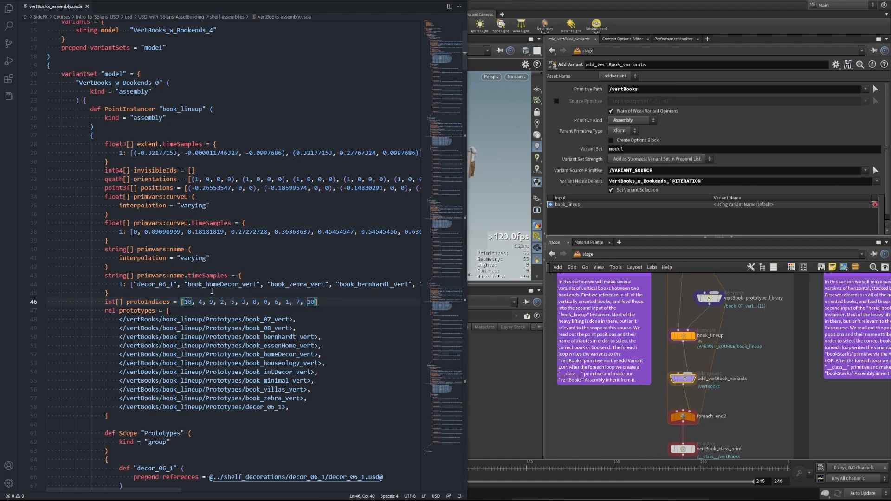
click(353, 309)
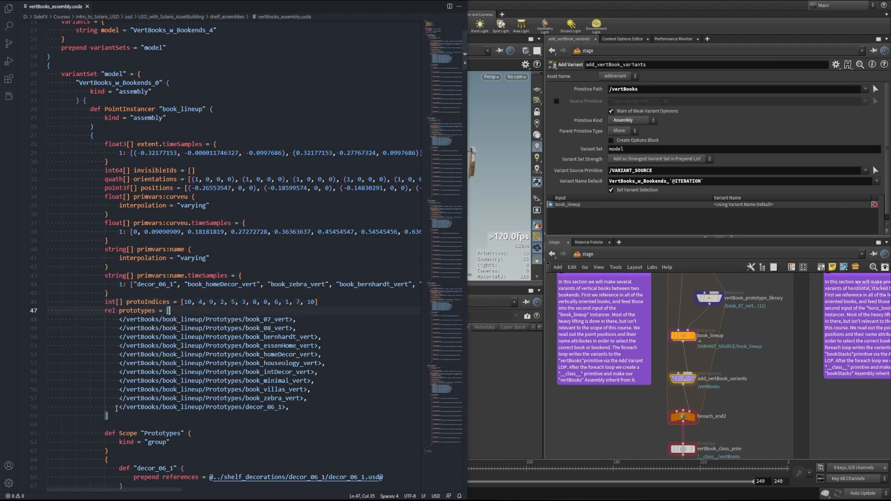
drag(120, 407, 294, 408)
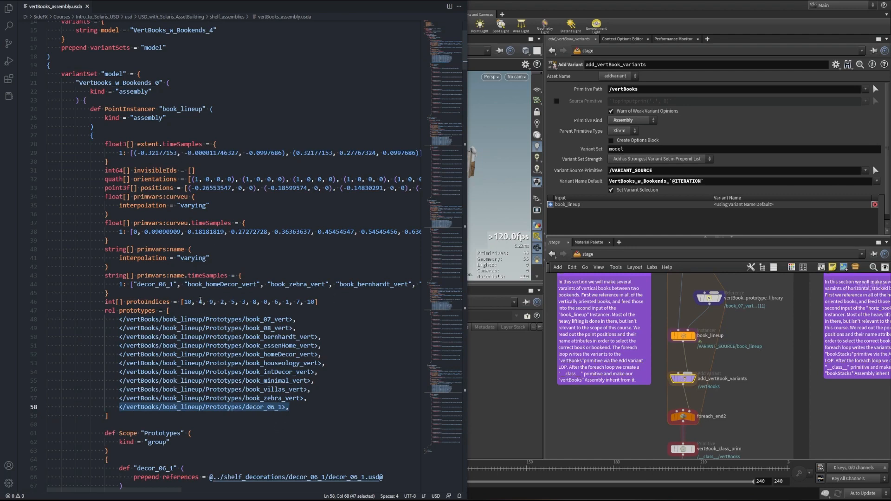
drag(201, 301, 304, 303)
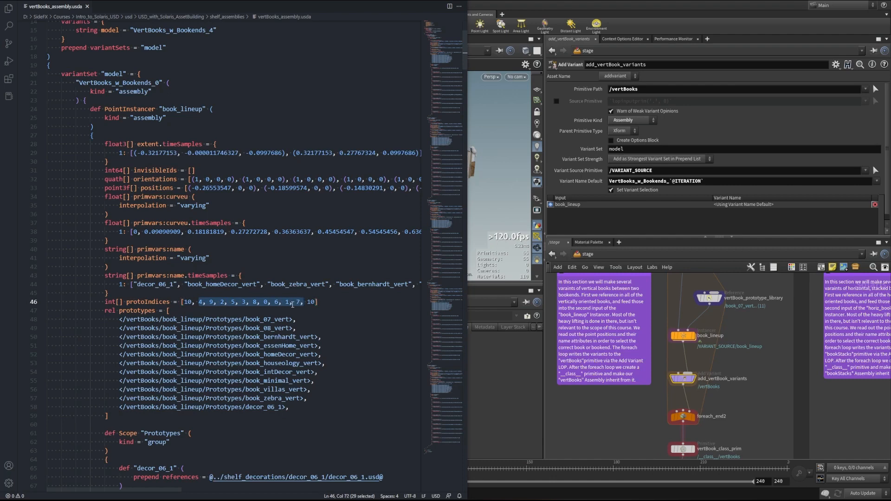
click(227, 313)
- Review the referenced book and decor USD files in the first variant's Prototypes scope, down to the start of VertBooks_w_Bookends_1
scroll(227, 314, down, 3)
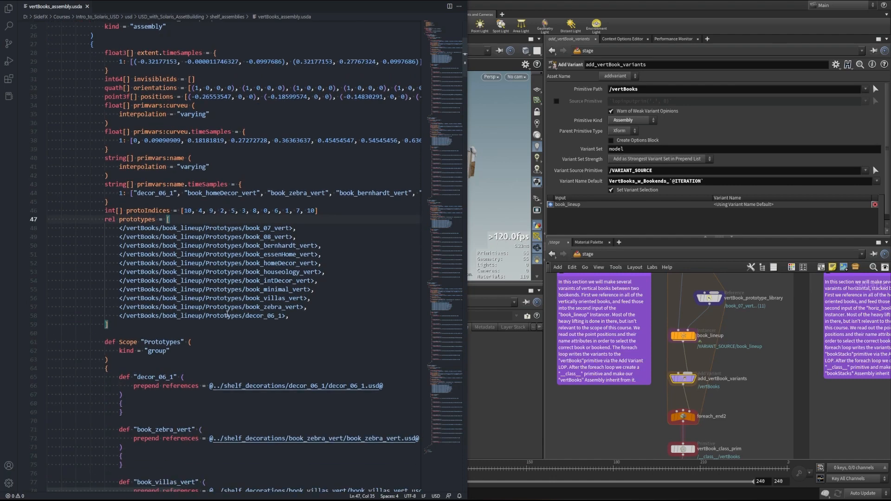
scroll(227, 315, down, 5)
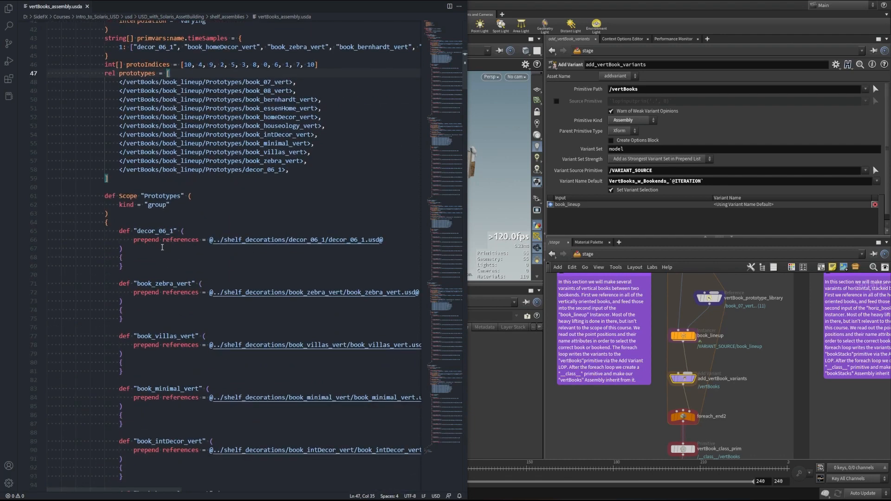
scroll(162, 247, down, 1)
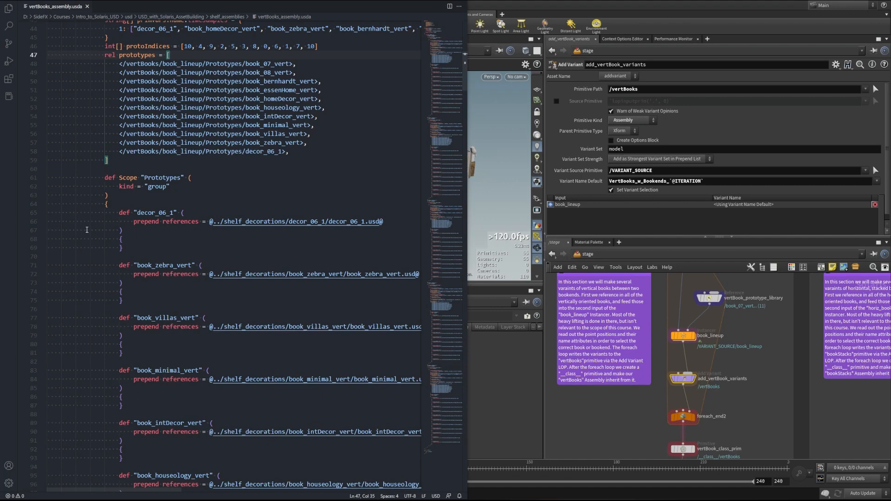
scroll(178, 263, down, 2)
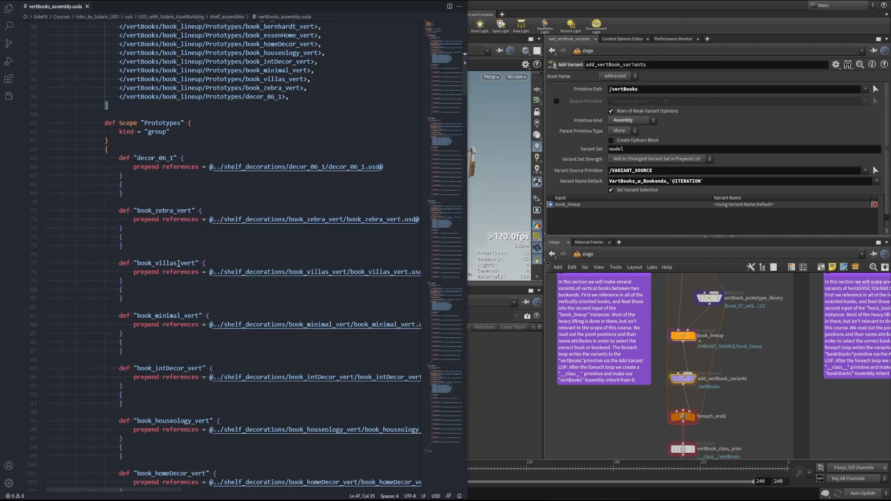
scroll(174, 304, down, 10)
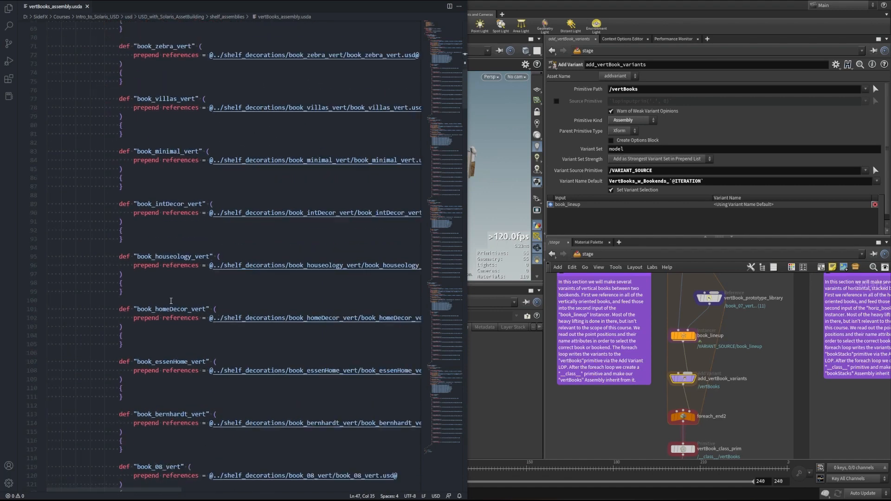
scroll(174, 304, down, 2)
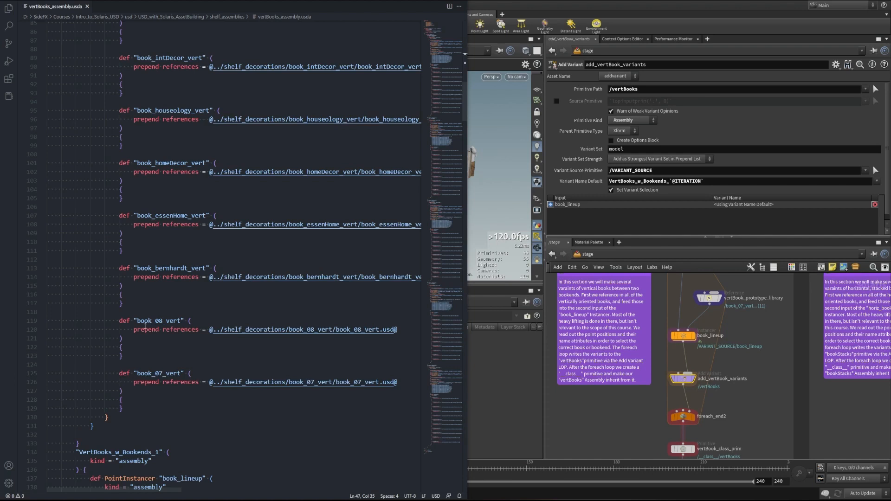
scroll(153, 328, down, 4)
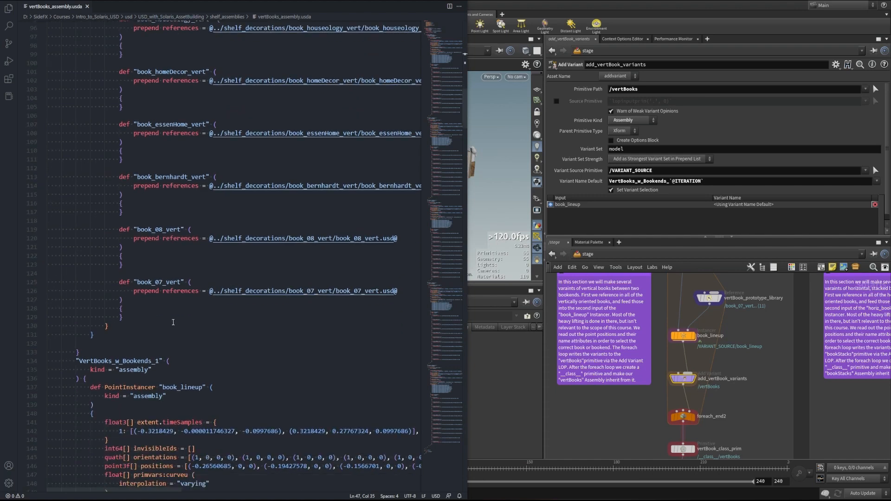
scroll(173, 322, up, 9)
scroll(176, 328, down, 7)
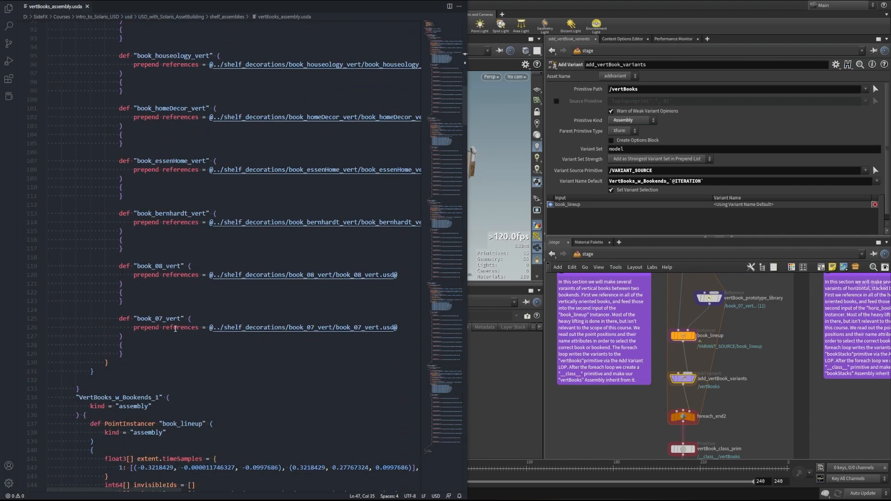
scroll(175, 329, down, 4)
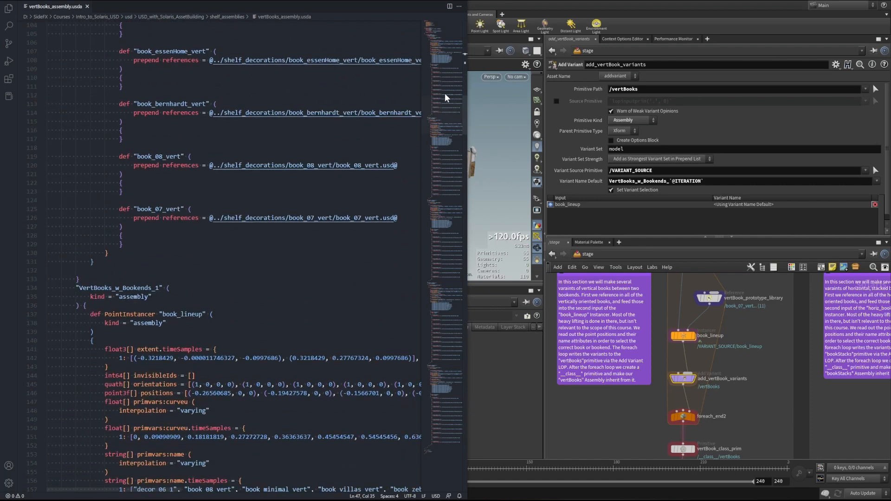
- Look through the remaining VertBooks_w_Bookends variants, from VertBooks_w_Bookends_1 to the end of the file
drag(450, 109, 450, 124)
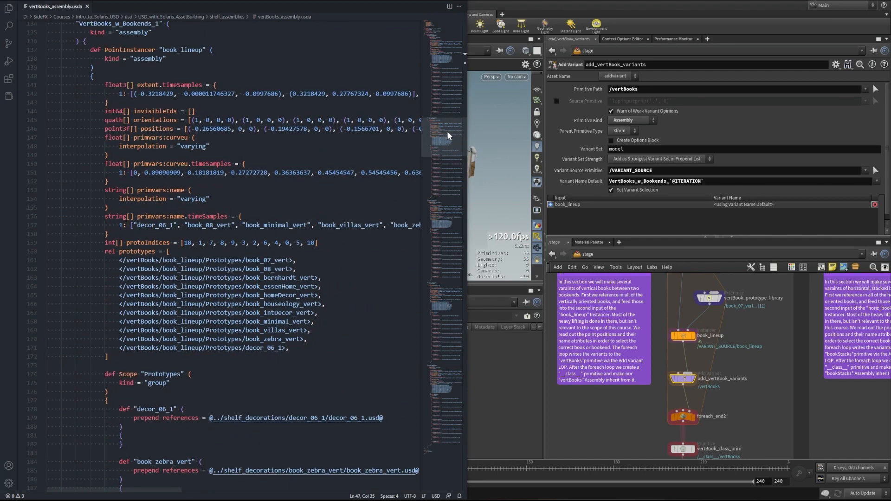
scroll(447, 131, down, 1)
scroll(449, 134, down, 1)
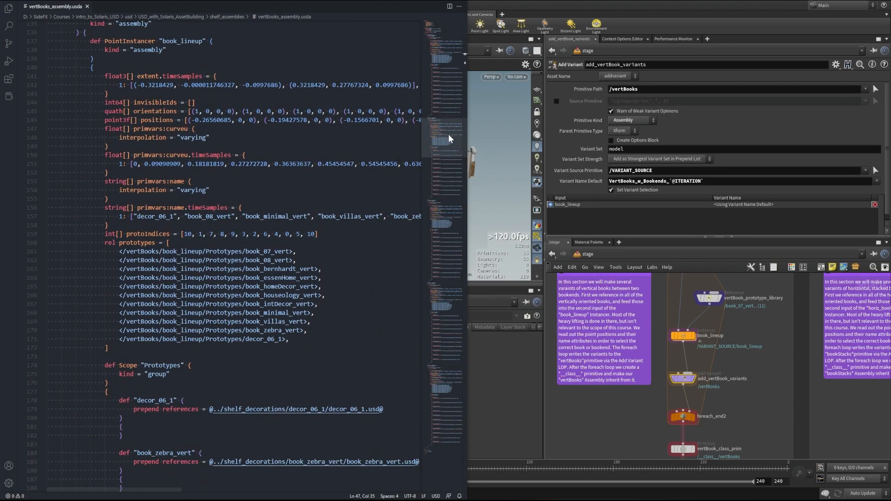
drag(448, 136, 449, 215)
drag(449, 221, 444, 291)
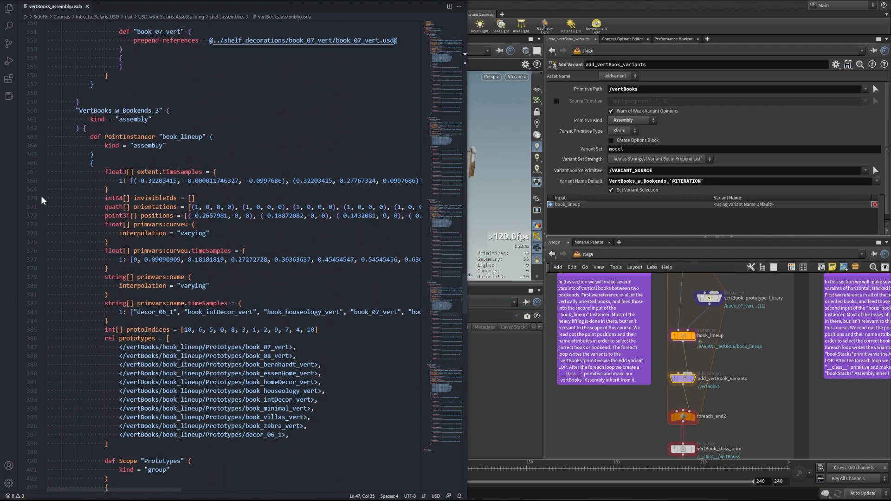
drag(452, 304, 443, 447)
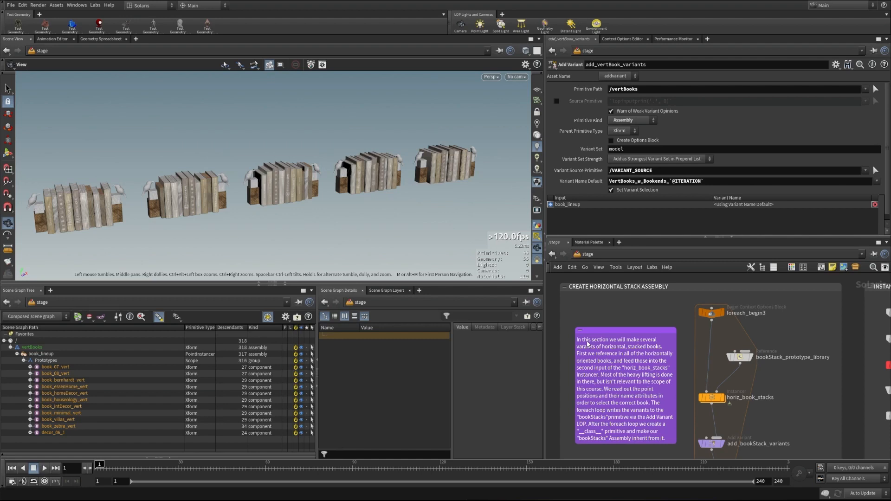
- Display the bookStack_prototype_library reference node and review its primitive path and the file pattern that loads the horizontal books
middle_drag(774, 378, 760, 342)
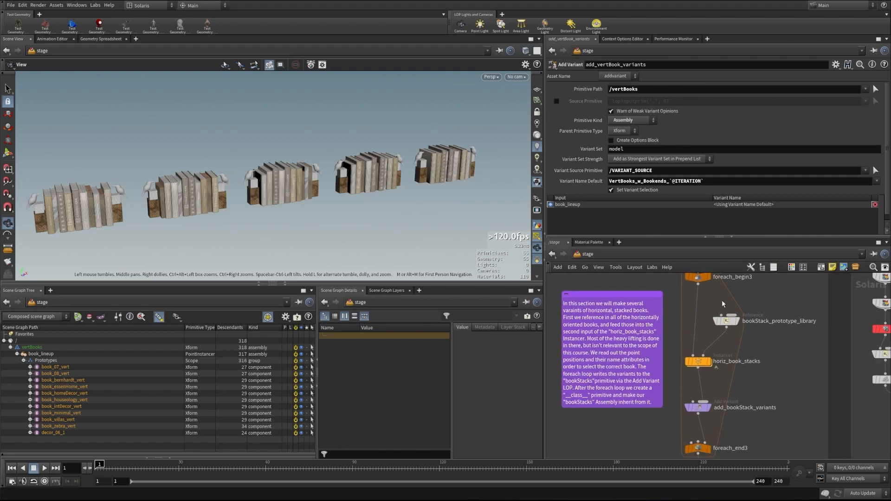
mouse_move(730, 321)
click(741, 307)
click(726, 321)
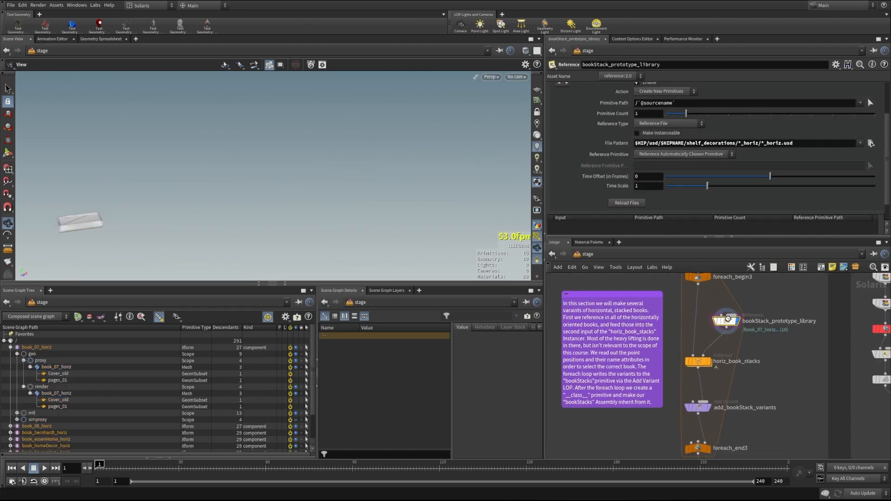
scroll(792, 163, up, 5)
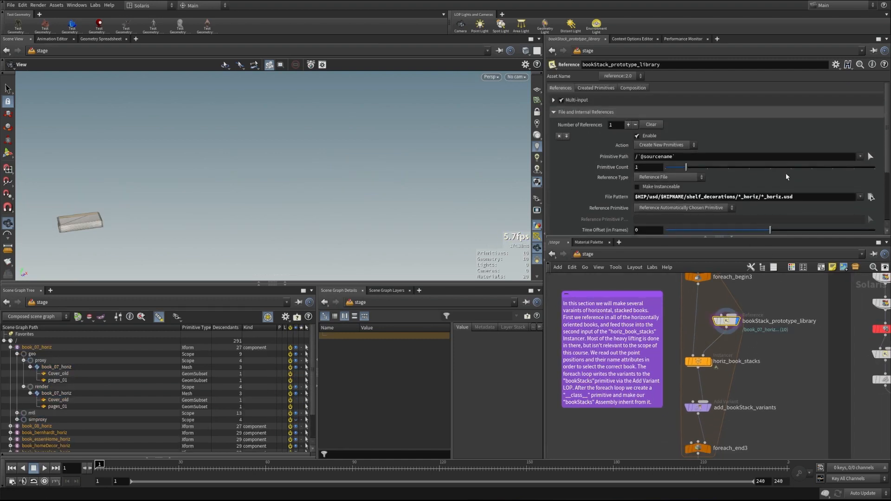
scroll(781, 180, down, 4)
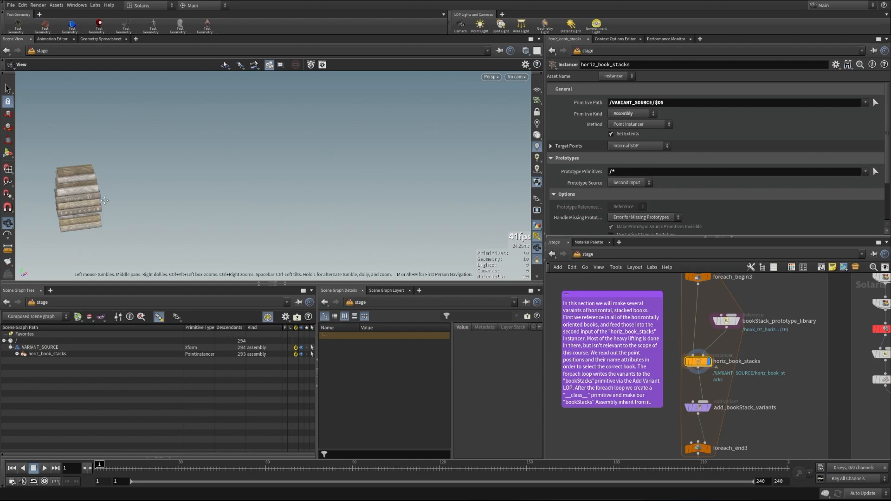
- Inspect the book stack generated by the horiz_book_stacks instancer and look briefly at the geometry network inside it
middle_drag(105, 199, 279, 178)
right_drag(280, 178, 339, 122)
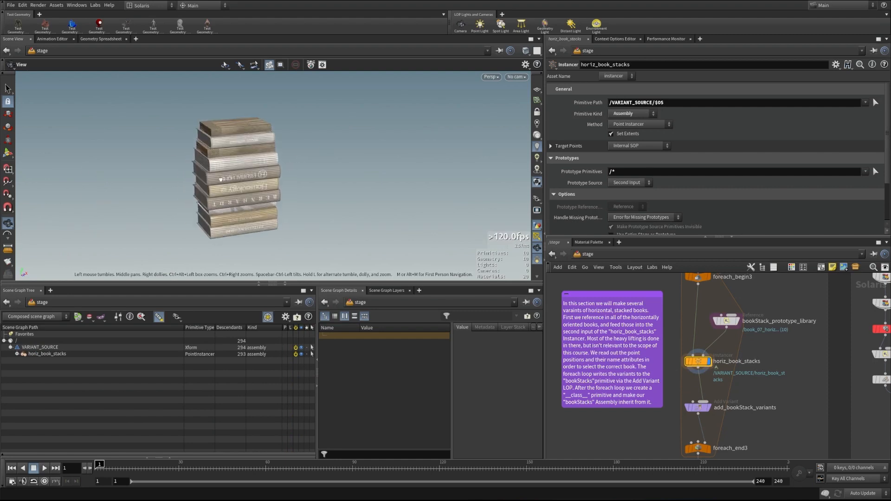
drag(276, 178, 199, 159)
double_click(699, 362)
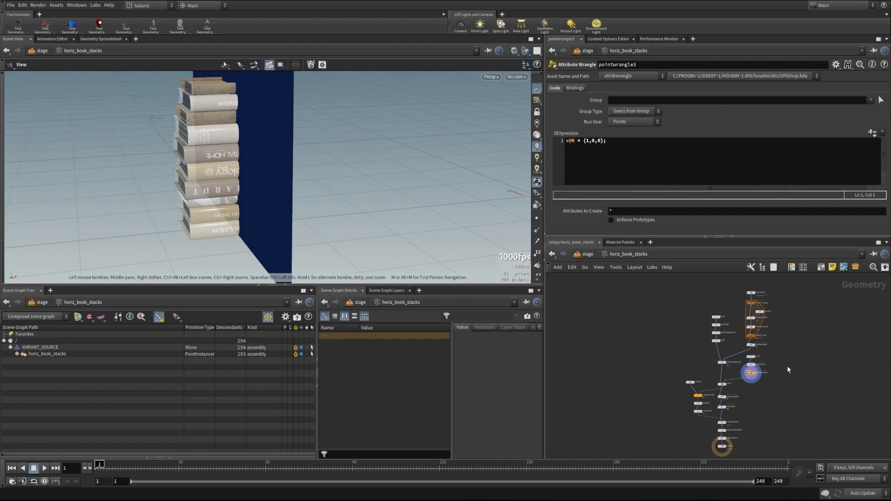
key(u)
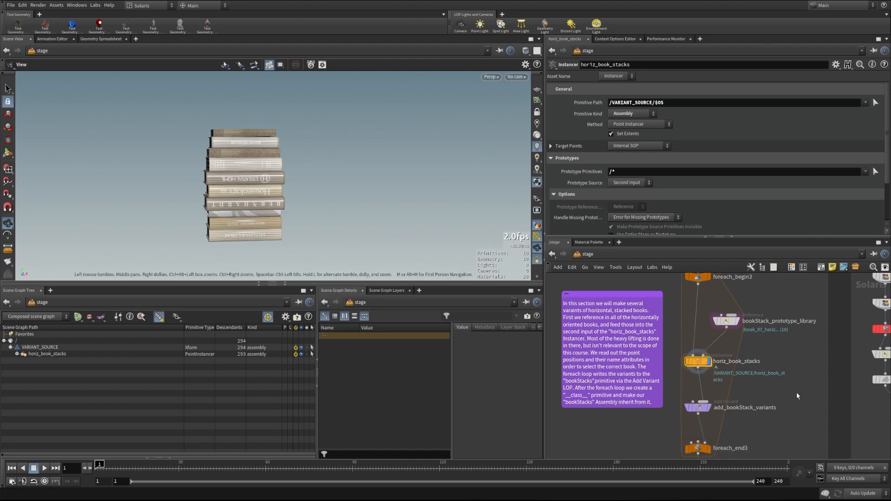
- Save the scene file, and display add_bookStack_variants with the bookStacks hierarchy expanded down to its Prototypes scope
scroll(763, 376, down, 2)
key(ctrl+s)
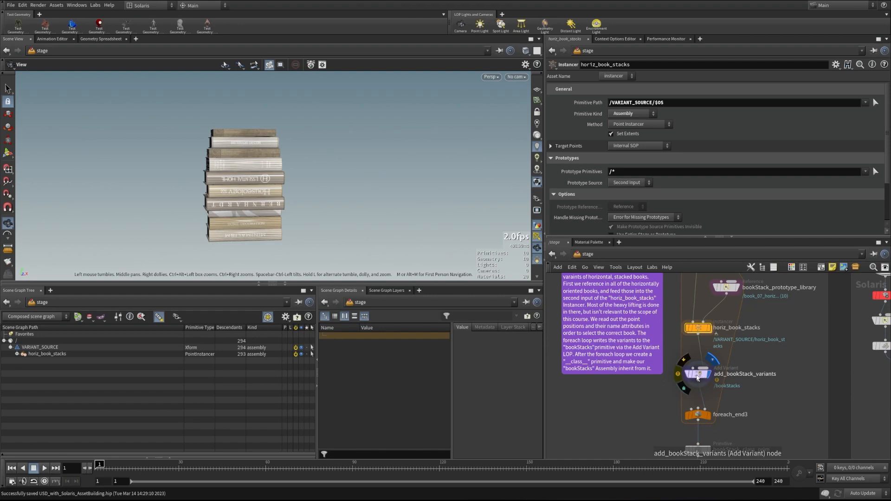
click(698, 378)
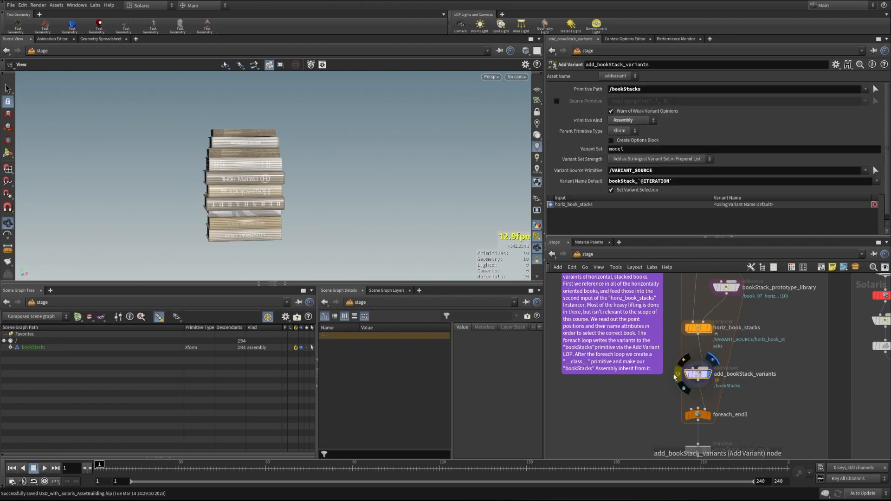
click(677, 374)
click(887, 119)
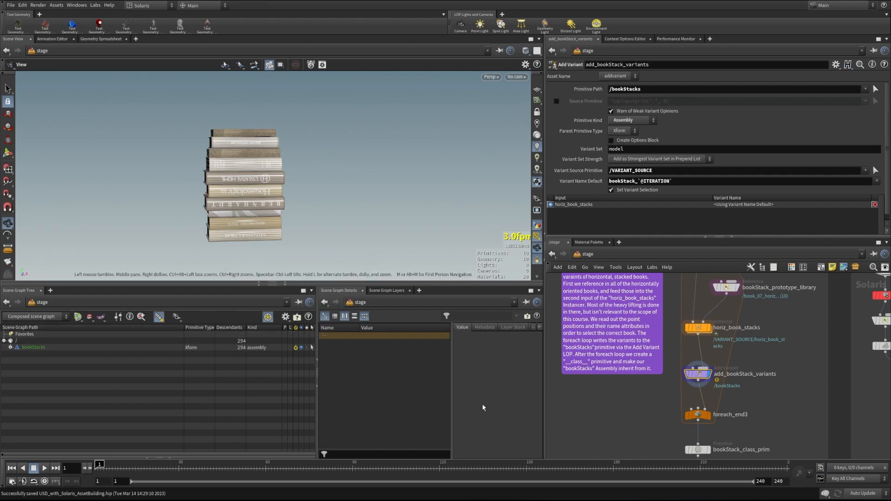
click(10, 347)
click(17, 353)
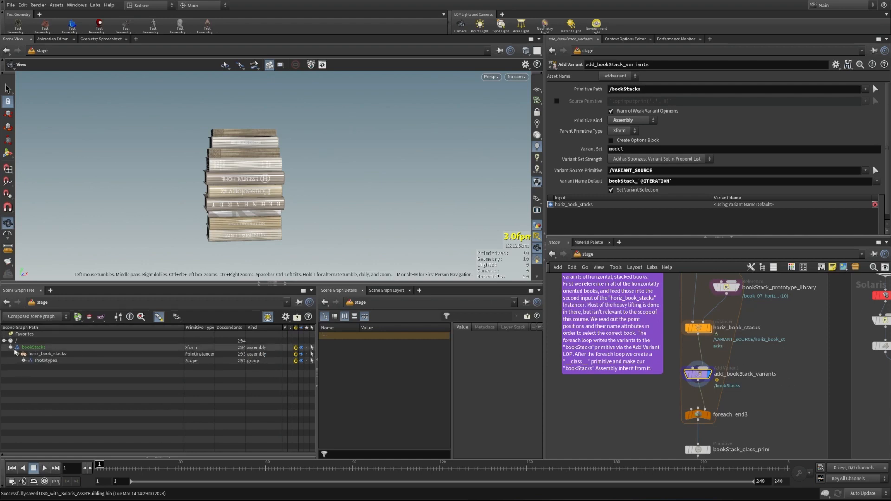
- Review the foreach_end3 iteration settings against the variant node, and display the bookStack_class_prim node
click(697, 414)
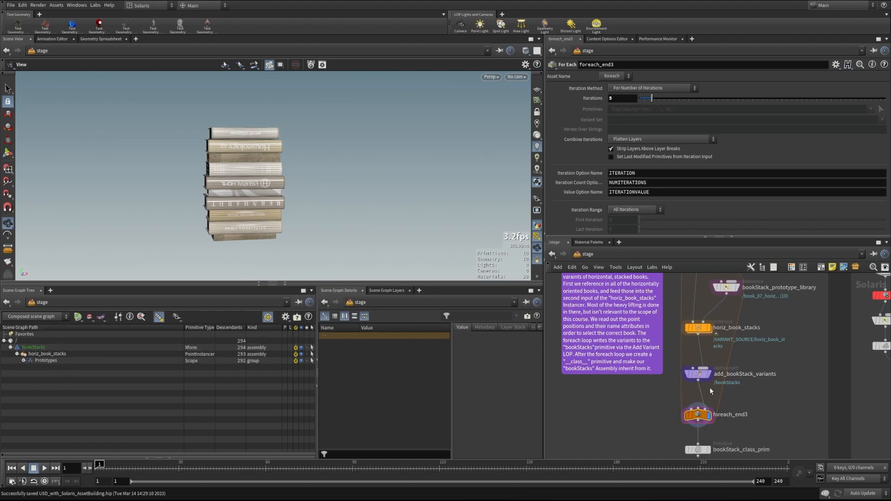
click(698, 374)
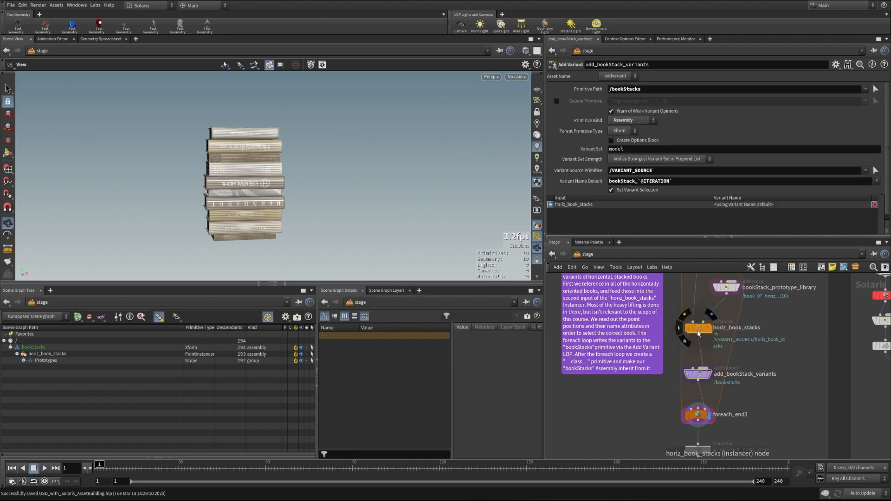
click(694, 410)
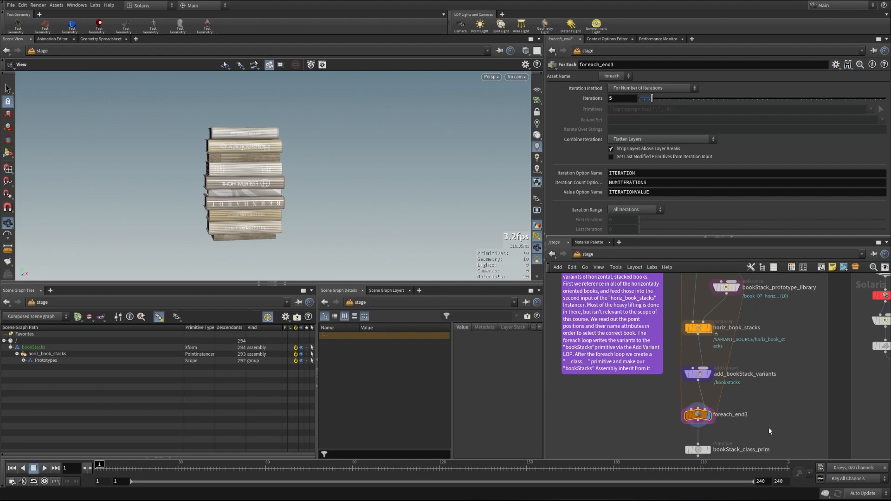
middle_drag(711, 450, 709, 353)
click(708, 351)
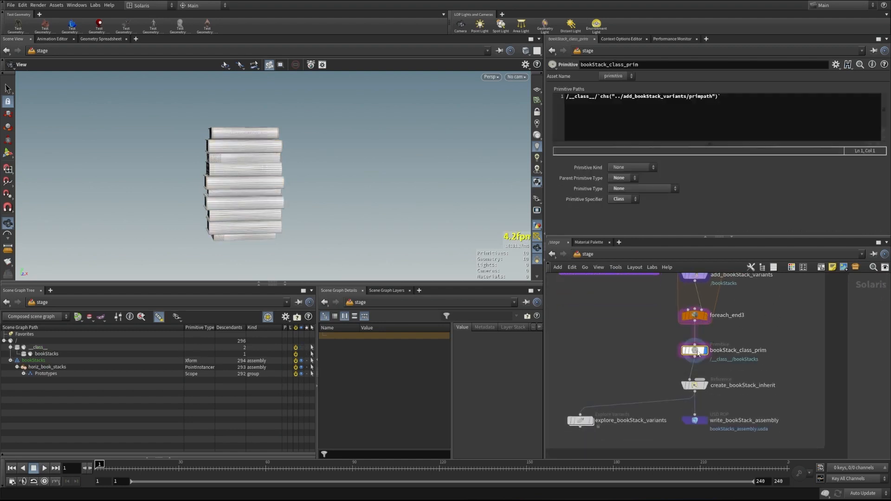
- Inspect create_bookStack_inherit, comparing the expressions and evaluated values of its primitive path and reference primitive path
click(695, 385)
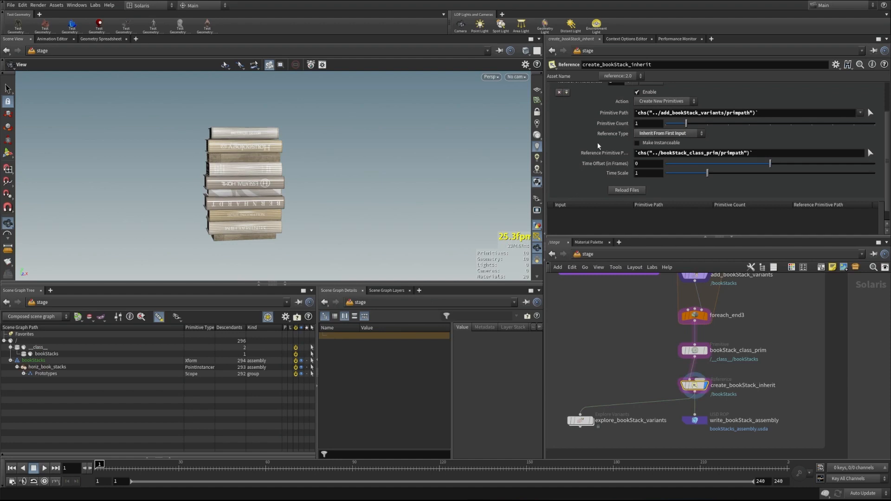
scroll(601, 149, up, 3)
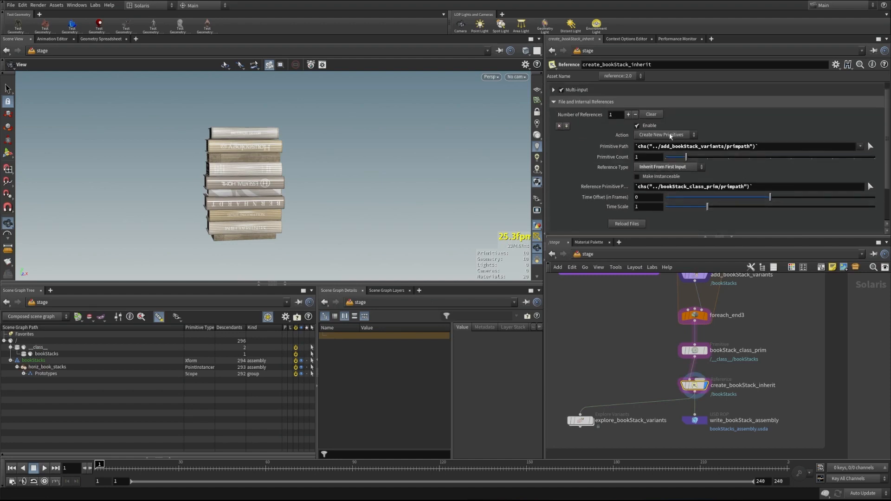
click(613, 146)
click(609, 187)
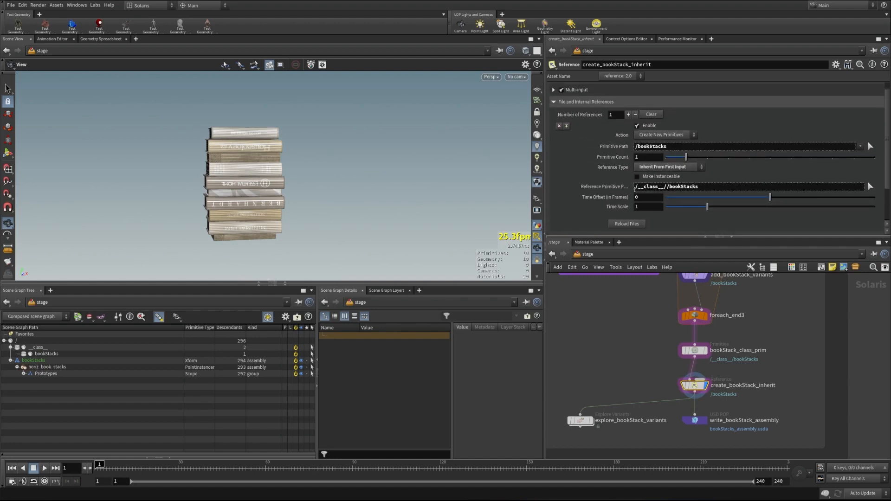
click(605, 186)
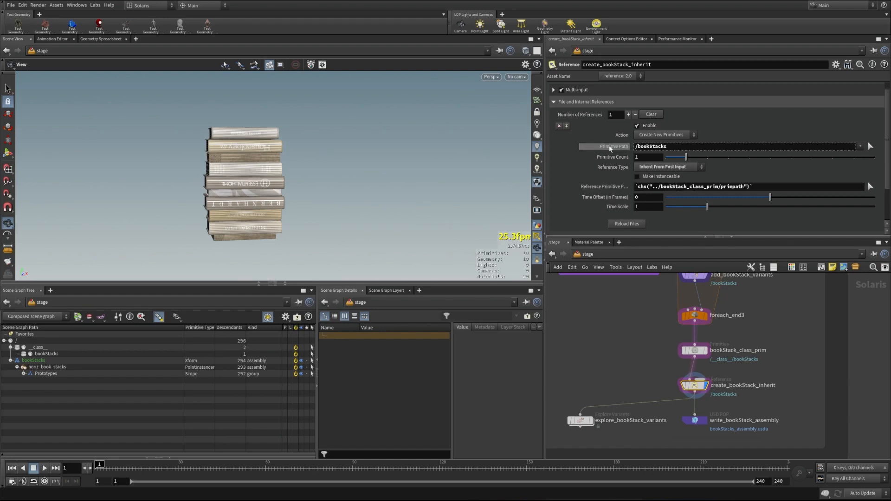
click(614, 146)
- Remove the extra slash after /__class__ in bookStack_class_prim's primitive path and check the evaluated reference path in create_bookStack_inherit
click(695, 350)
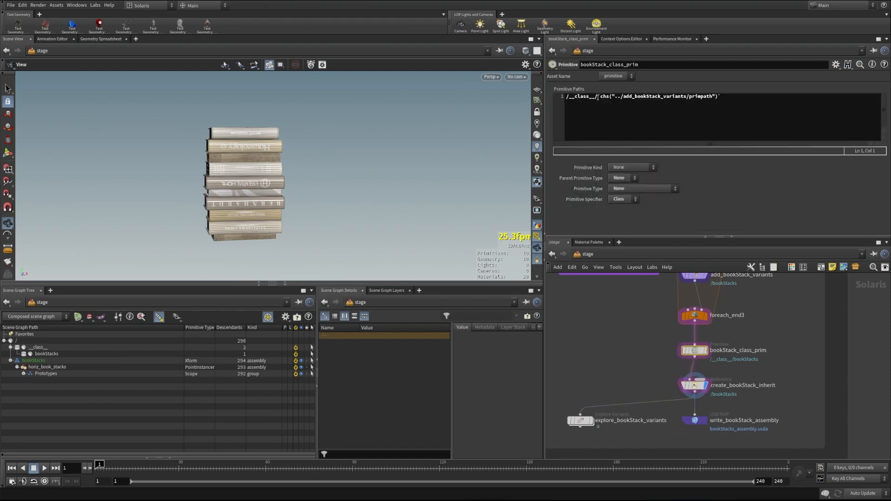
click(598, 97)
key(BackSpace)
key(Return)
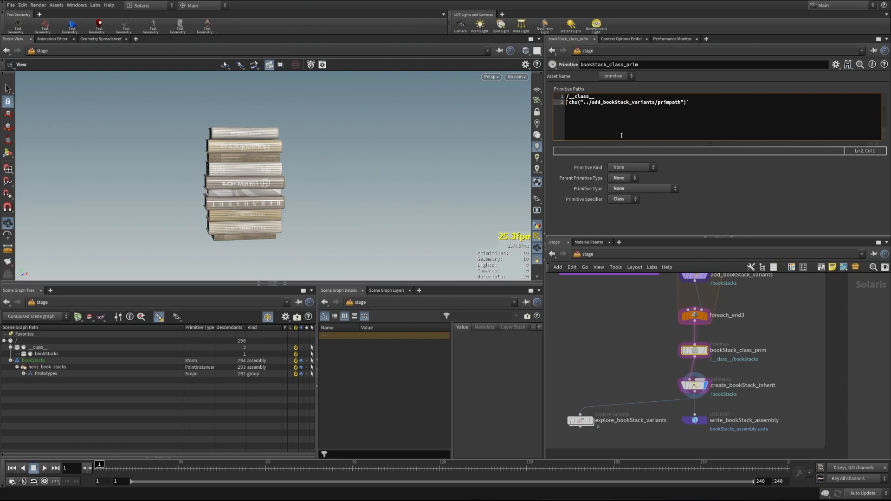
key(BackSpace)
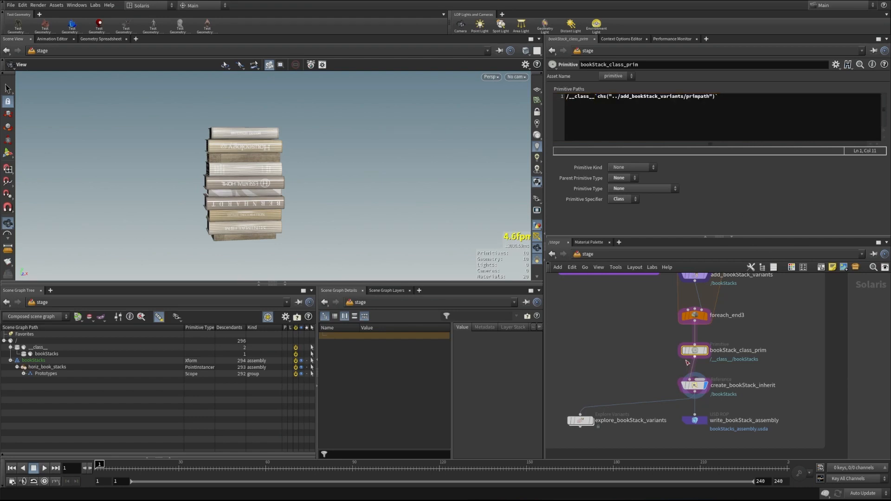
click(694, 385)
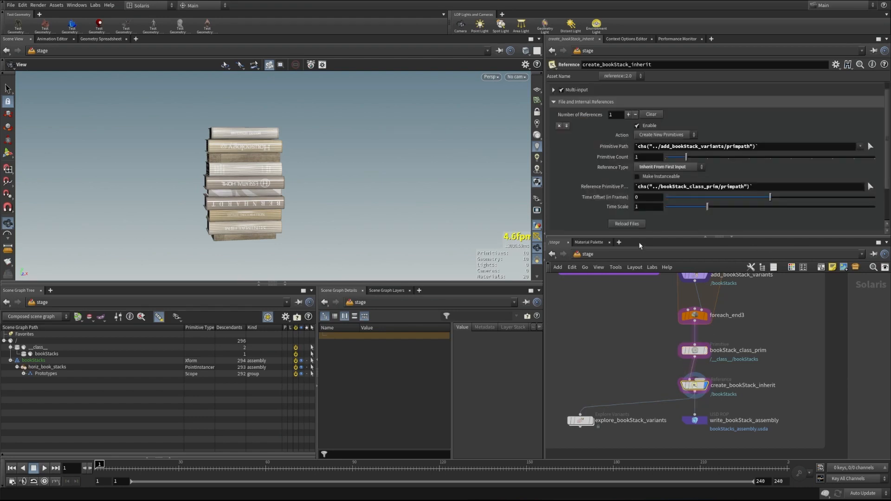
click(602, 186)
click(591, 186)
- Display the explore_bookStack_variants node and view all the book stack variants side by side
middle_drag(645, 384, 663, 364)
click(611, 389)
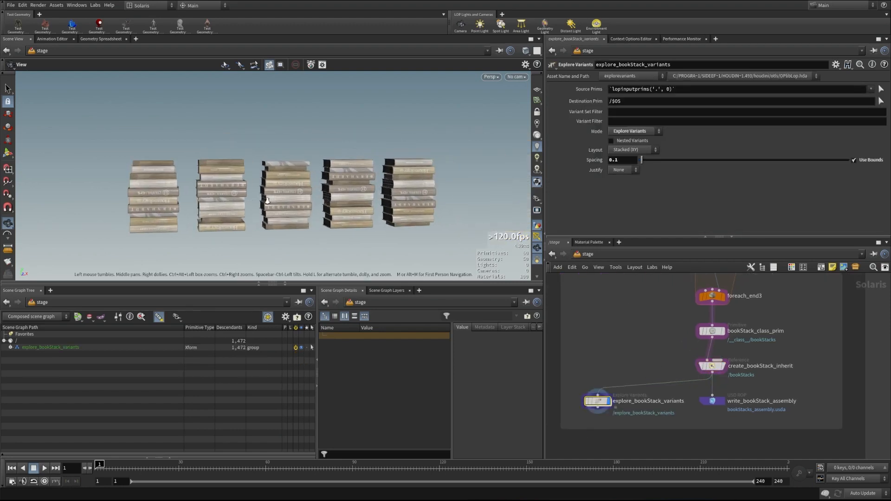
drag(263, 186, 275, 171)
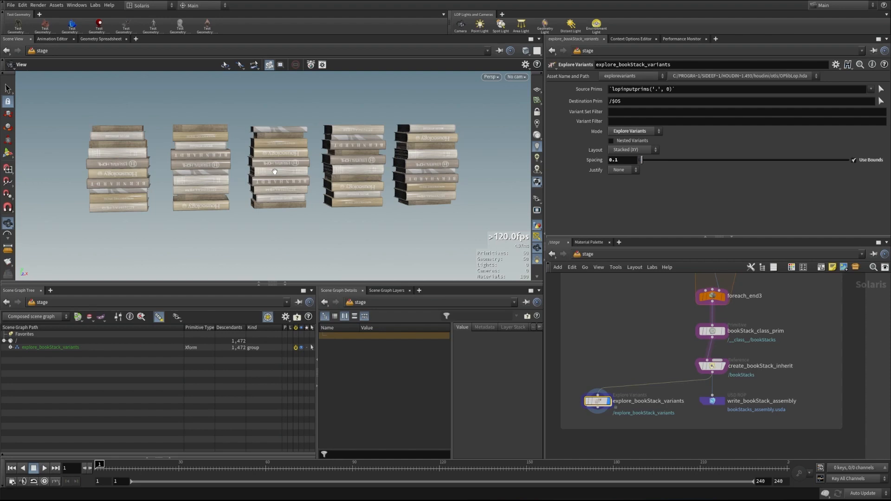
- Select write_bookStack_assembly and read bookStacks_assembly.usda from the bookStacks Xform definition through the start of the bookStack_0 variant
click(712, 400)
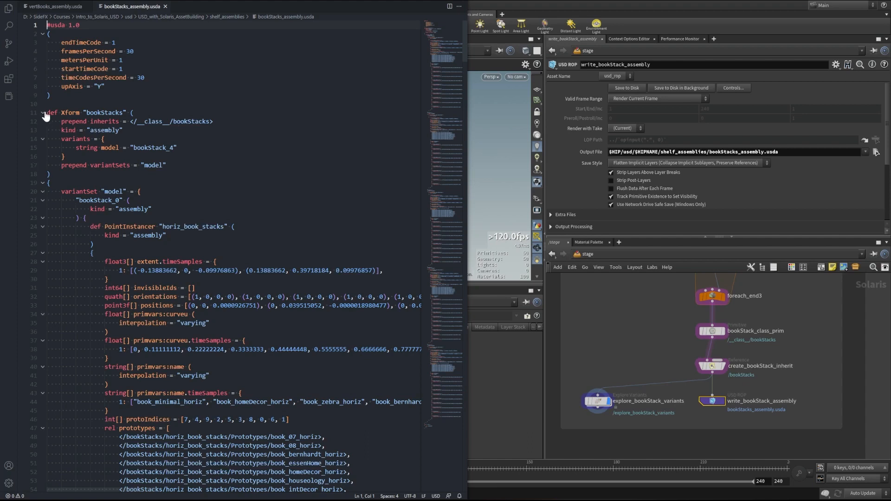
drag(47, 113, 177, 168)
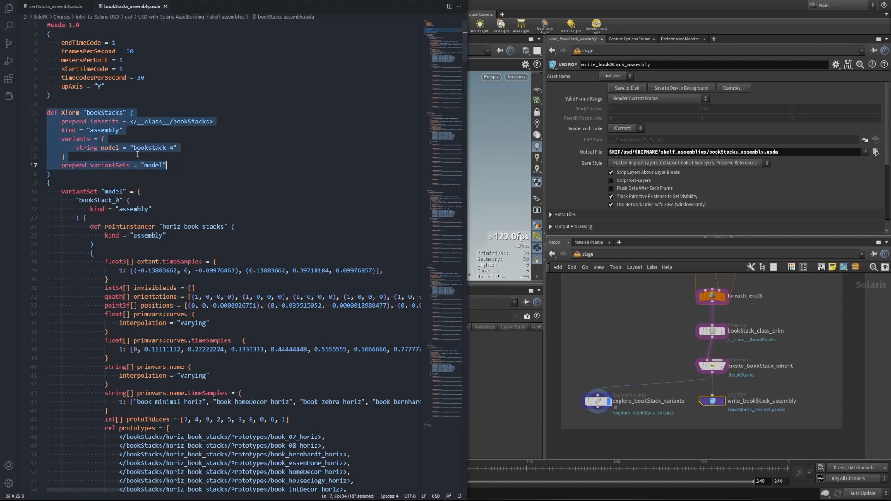
click(186, 167)
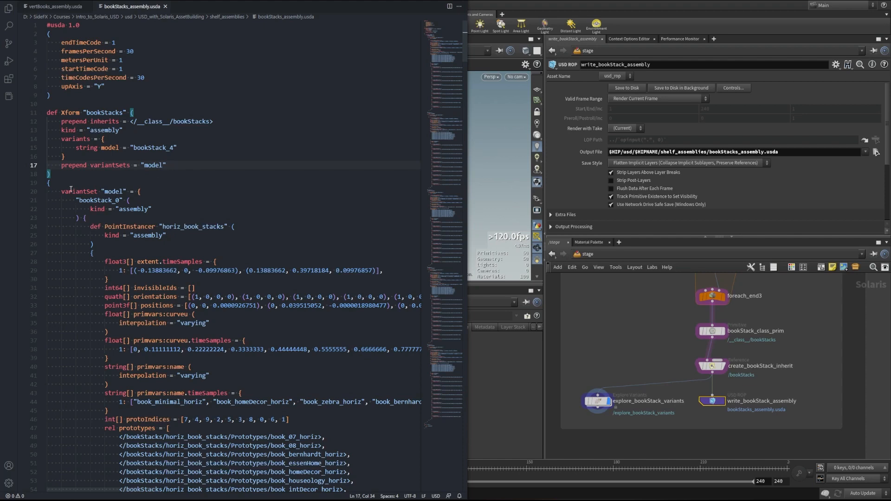
drag(63, 191, 152, 202)
scroll(92, 205, down, 2)
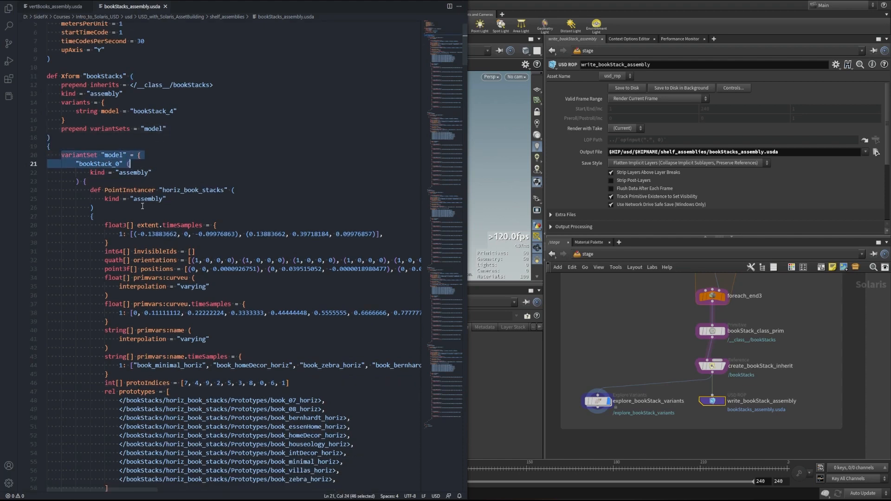
click(92, 172)
scroll(205, 235, down, 4)
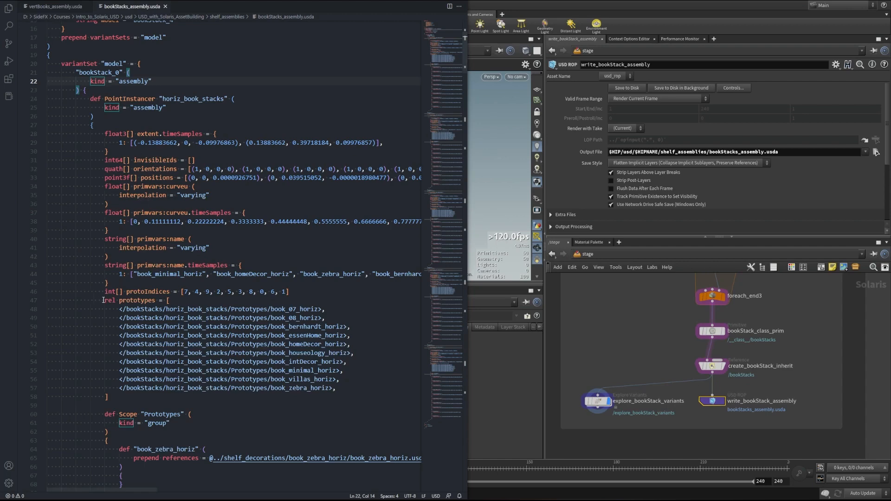
- Highlight the prototypes relationship list and the protoIndices array of the horiz_book_stacks instancer to compare them
drag(103, 300, 336, 388)
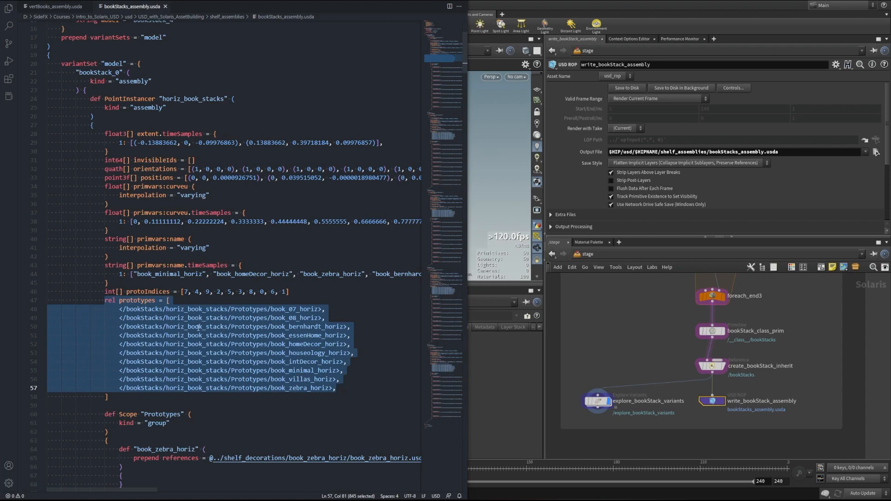
drag(102, 291, 307, 292)
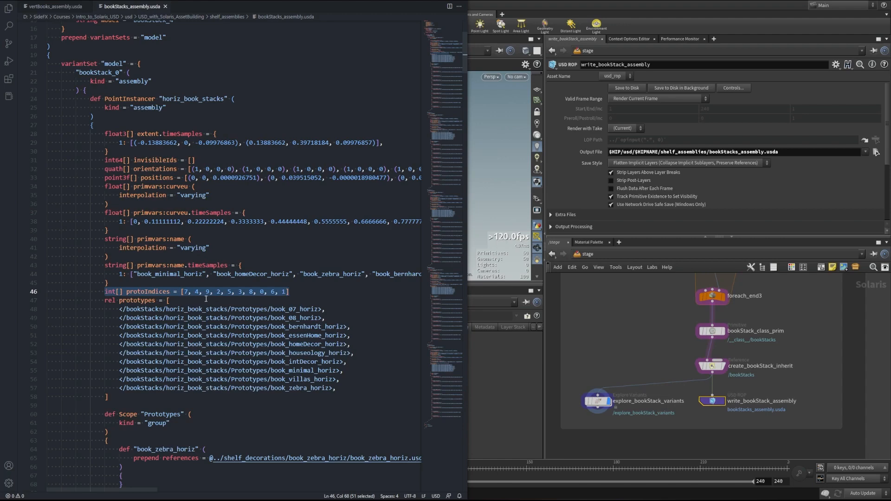
click(213, 328)
- Review the referenced horizontal book files in the bookStack_0 variant's Prototypes scope
scroll(204, 327, down, 3)
drag(123, 323, 119, 323)
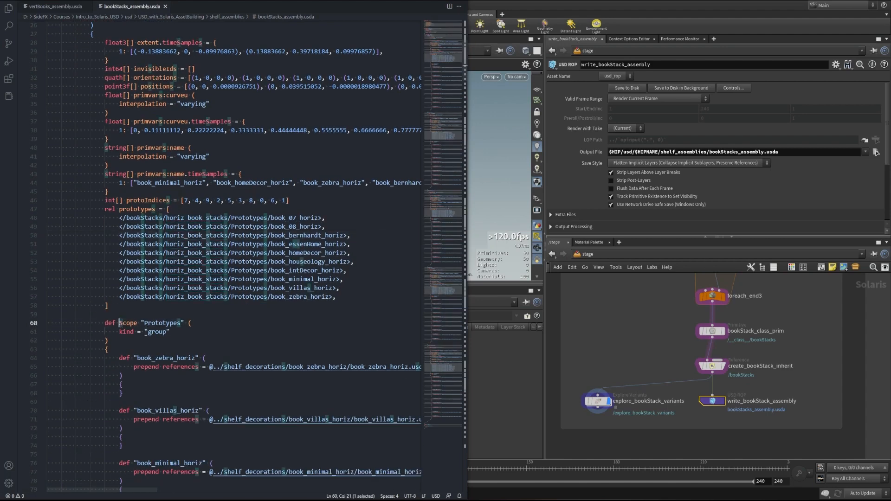
scroll(146, 332, down, 2)
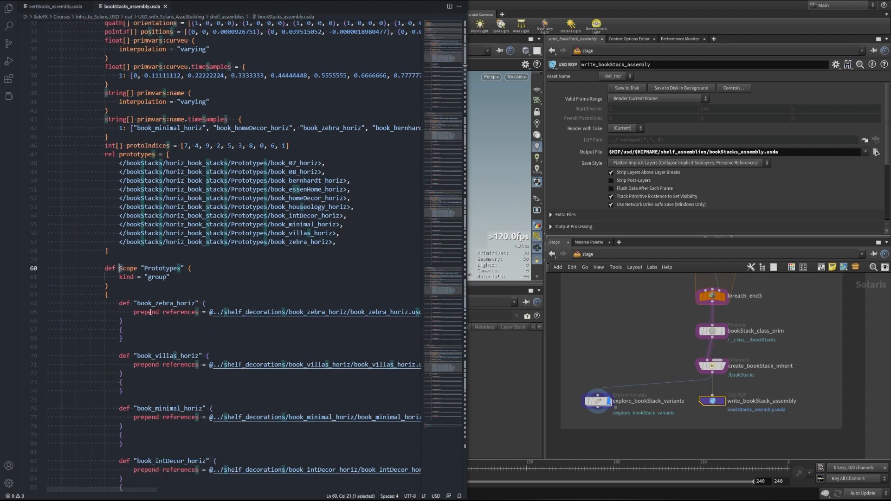
scroll(177, 320, down, 5)
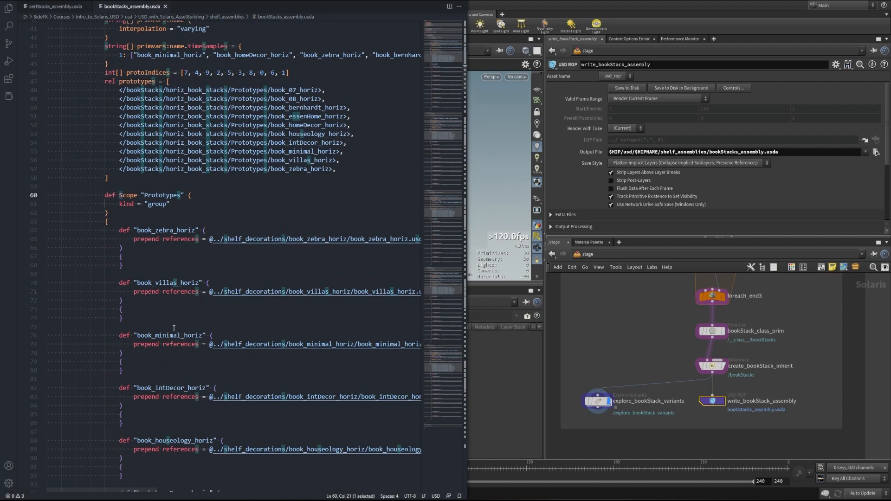
- Read through the remaining prototypes, the bookStack_1 variant and the closing __class__ definition of bookStacks_assembly.usda
click(173, 317)
scroll(173, 318, down, 6)
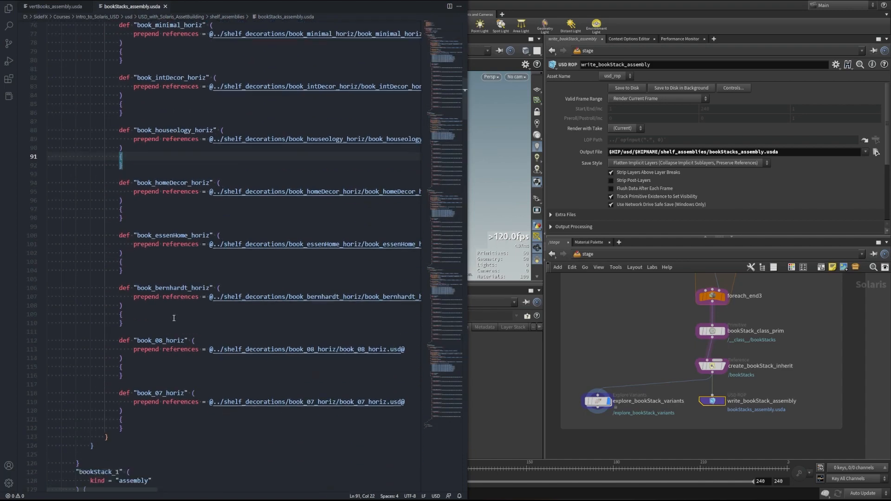
drag(446, 85, 448, 109)
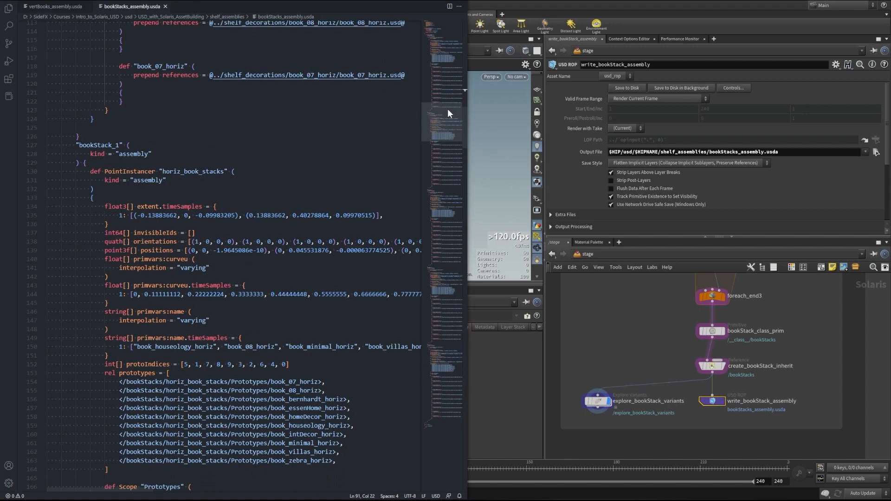
drag(448, 108, 448, 114)
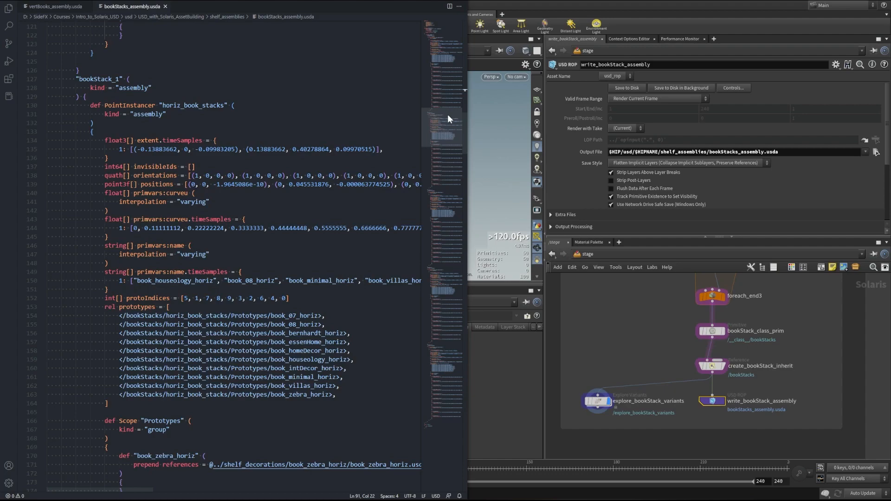
drag(448, 114, 450, 403)
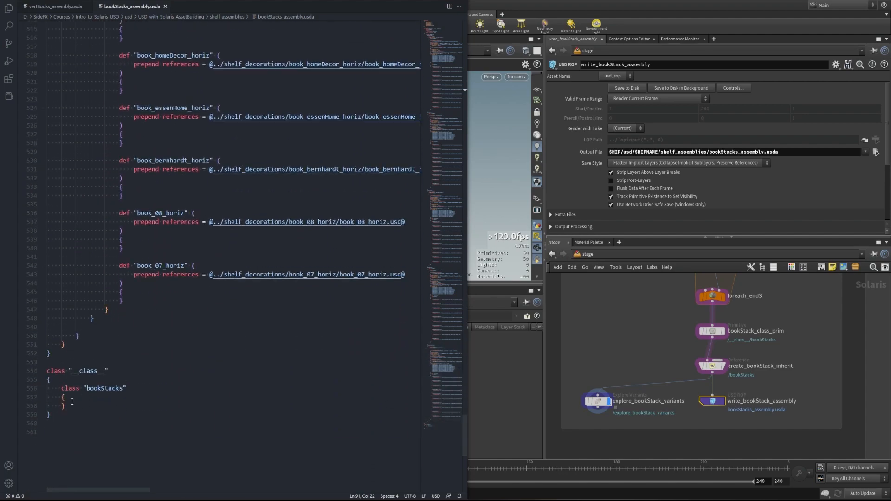
drag(440, 427, 450, 30)
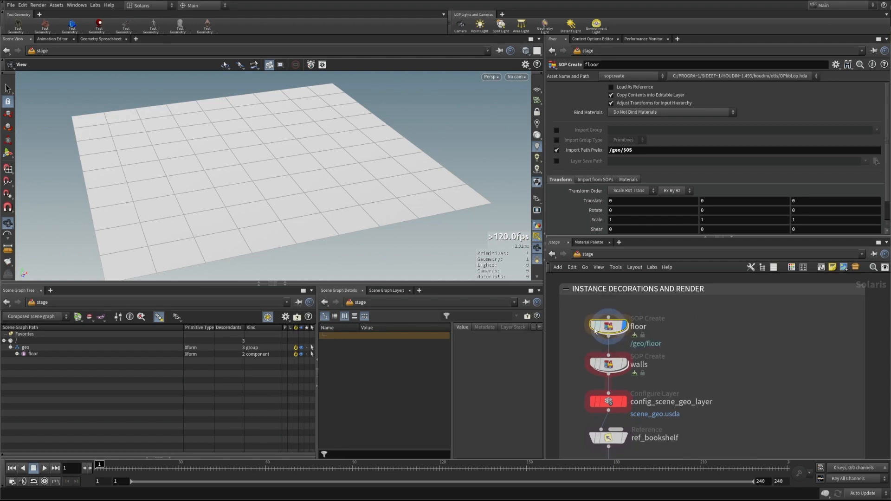
- Display the walls node in the INSTANCE DECORATIONS AND RENDER network and save the scene file
click(623, 364)
key(ctrl+s)
right_drag(252, 142, 341, 164)
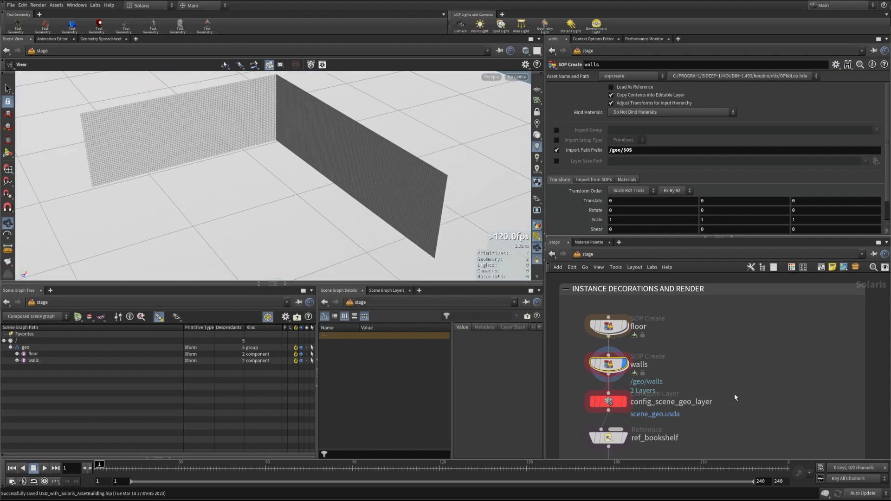
- Inspect the walls primitive under geo in the scene graph, and display config_scene_geo_layer to check its save path
middle_drag(606, 326, 617, 307)
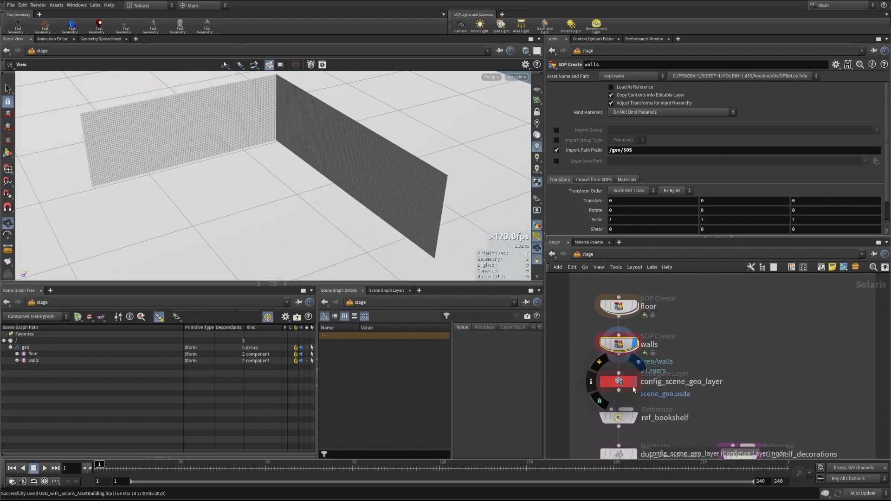
click(15, 347)
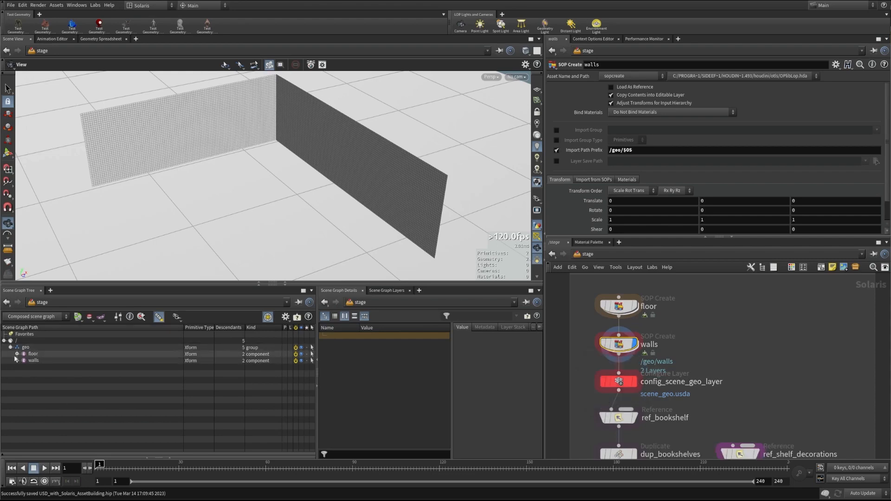
shift+click(15, 347)
click(13, 354)
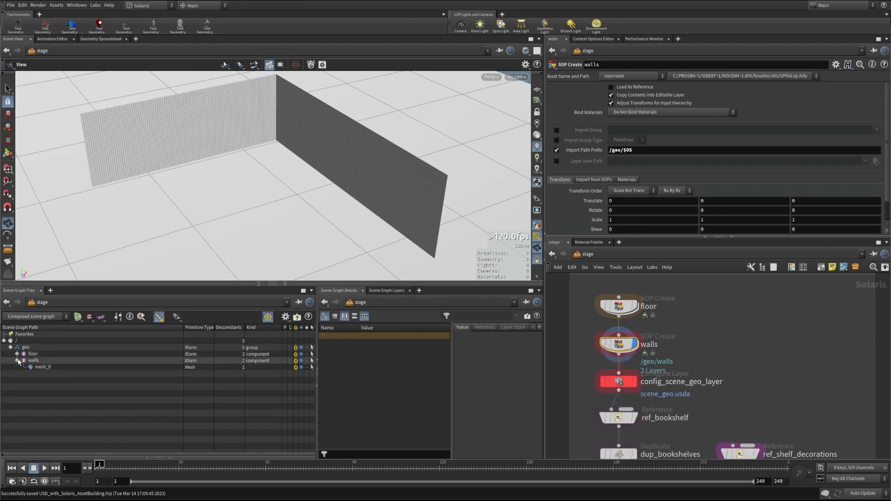
click(634, 382)
click(623, 383)
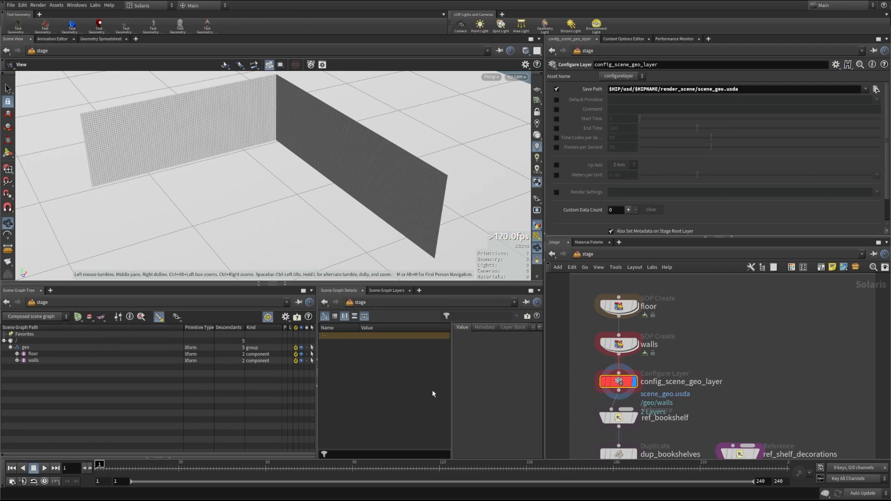
- Display the ref_bookshelf node and inspect the bookshelf primitive under bookshelves in the scene graph
middle_drag(632, 428, 635, 385)
click(634, 377)
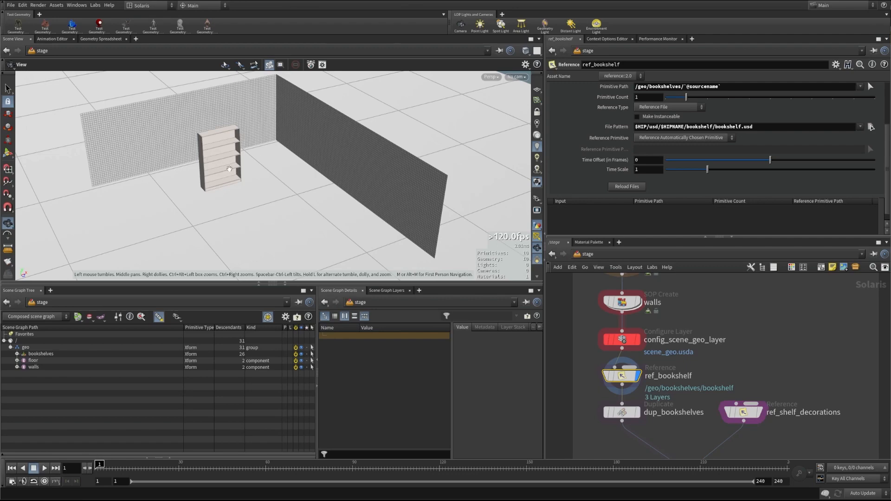
click(17, 354)
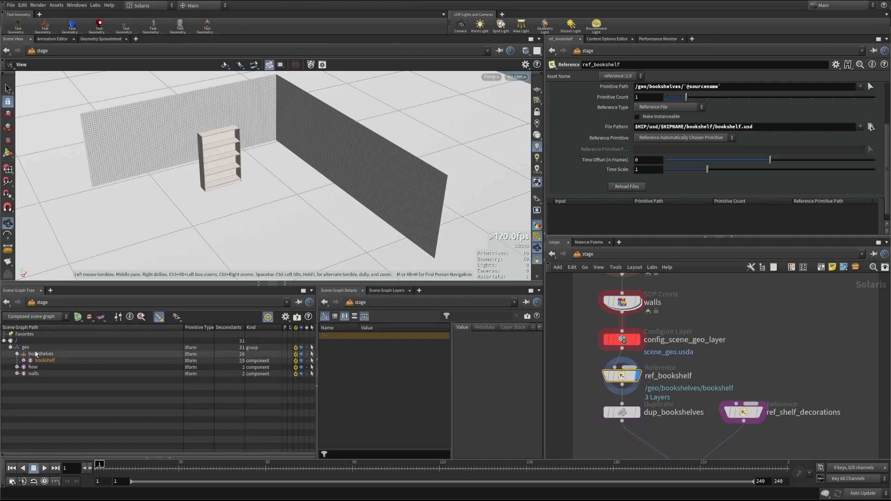
click(17, 354)
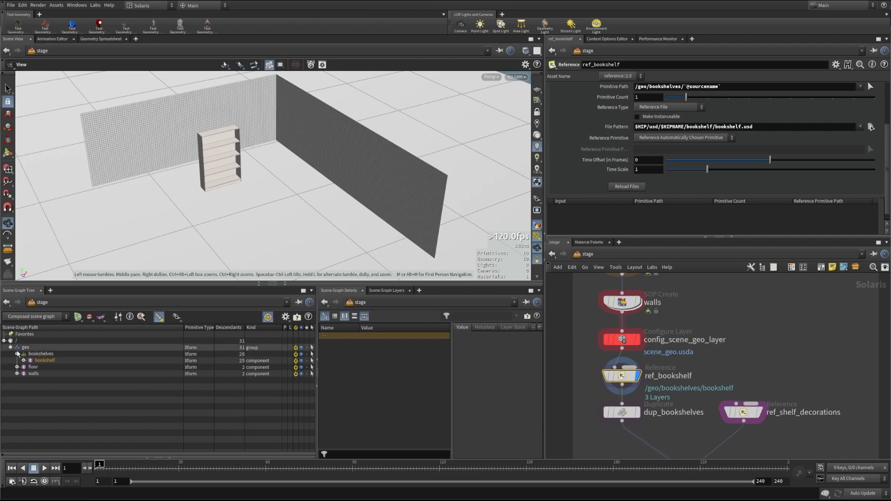
- Display the dup_bookshelves node and review its duplication and translate settings along with the duplicated bookshelf primitives
middle_drag(626, 414, 633, 385)
click(633, 385)
click(644, 382)
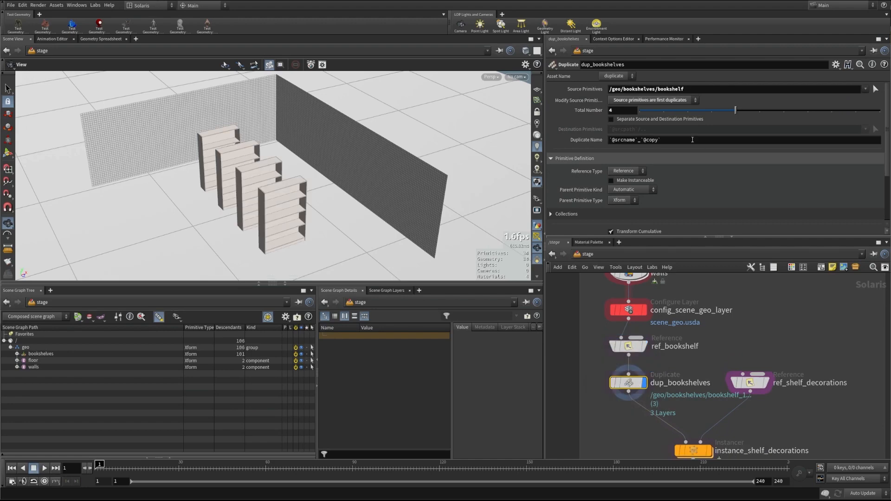
scroll(729, 190, down, 2)
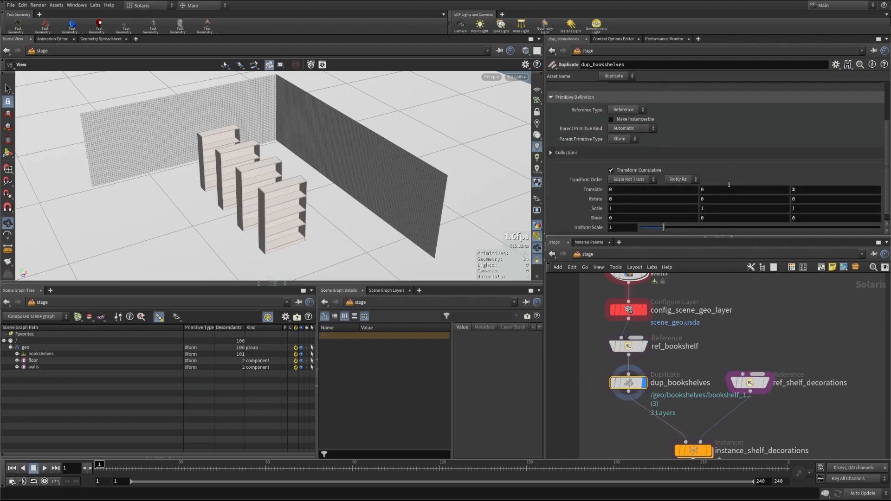
scroll(729, 185, up, 2)
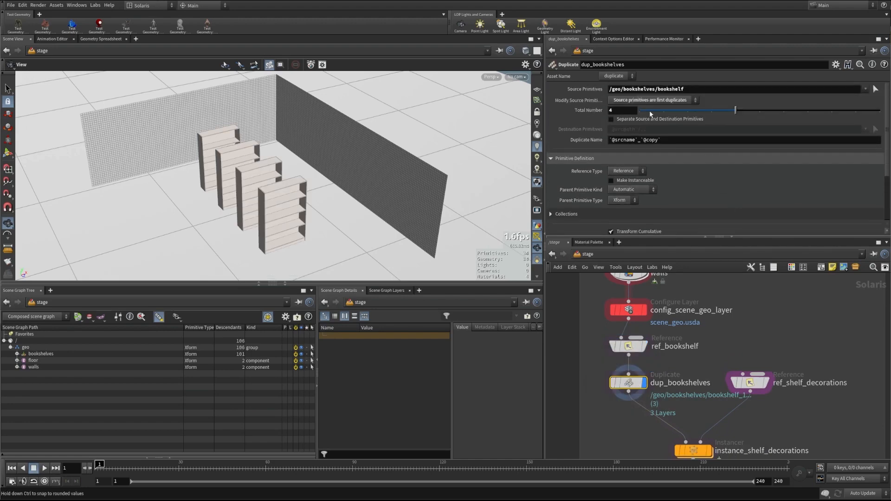
scroll(720, 180, down, 7)
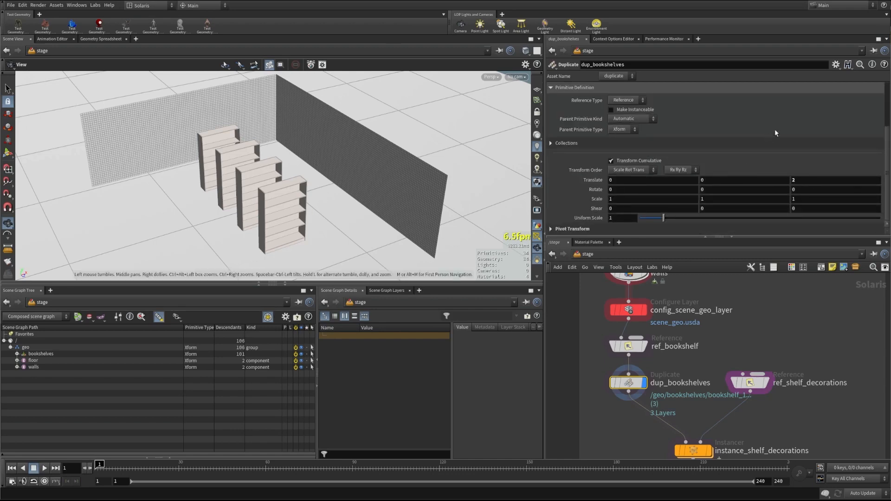
scroll(775, 133, up, 7)
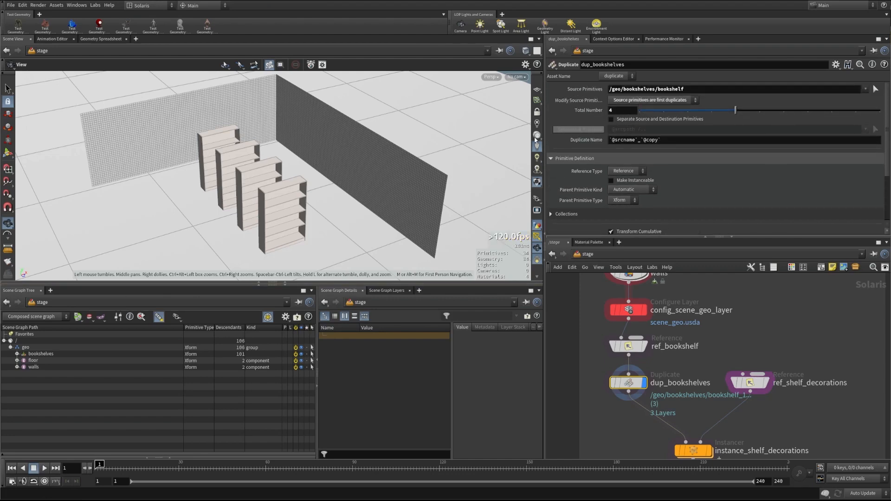
click(18, 354)
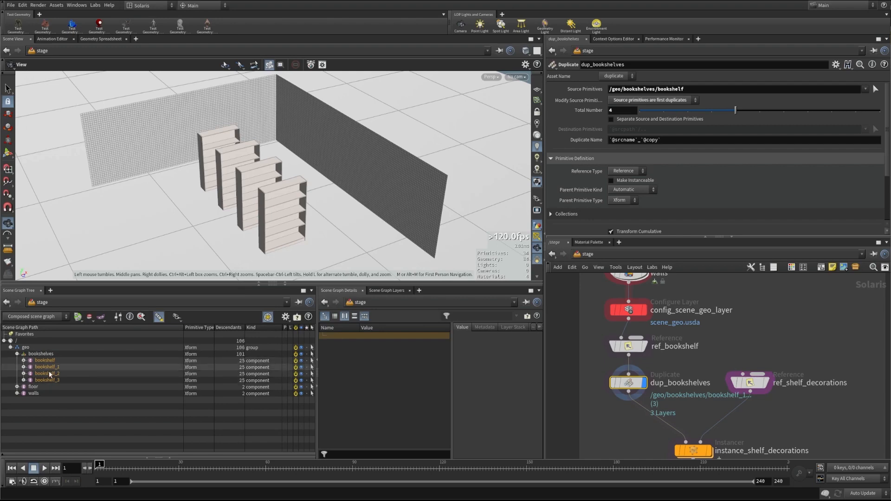
click(17, 353)
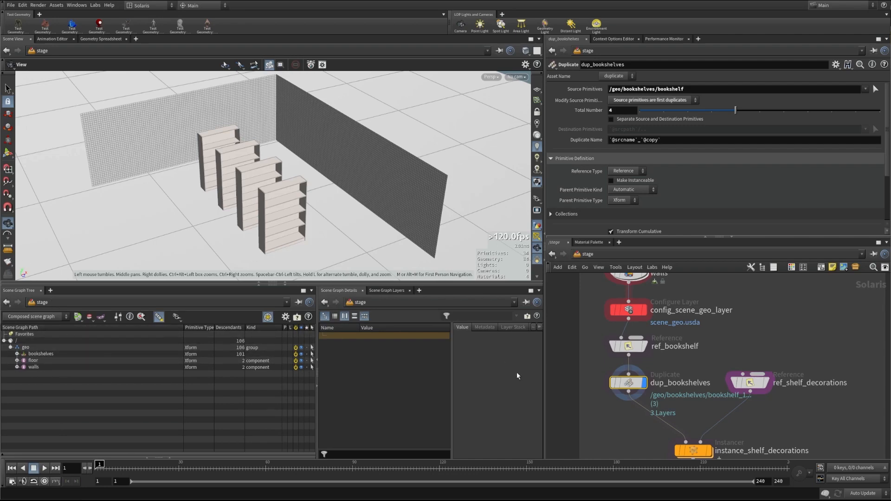
- Display the ref_shelf_decorations node and view the referenced decoration assets up close
scroll(692, 311, down, 3)
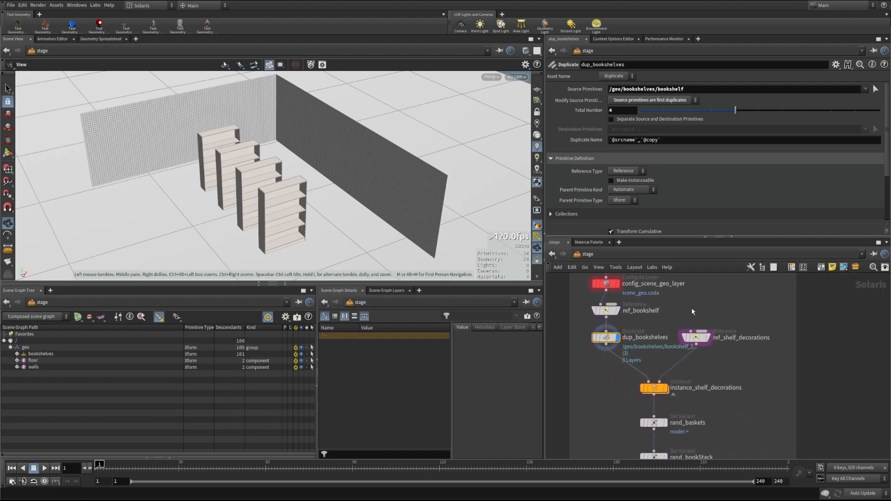
scroll(724, 336, down, 3)
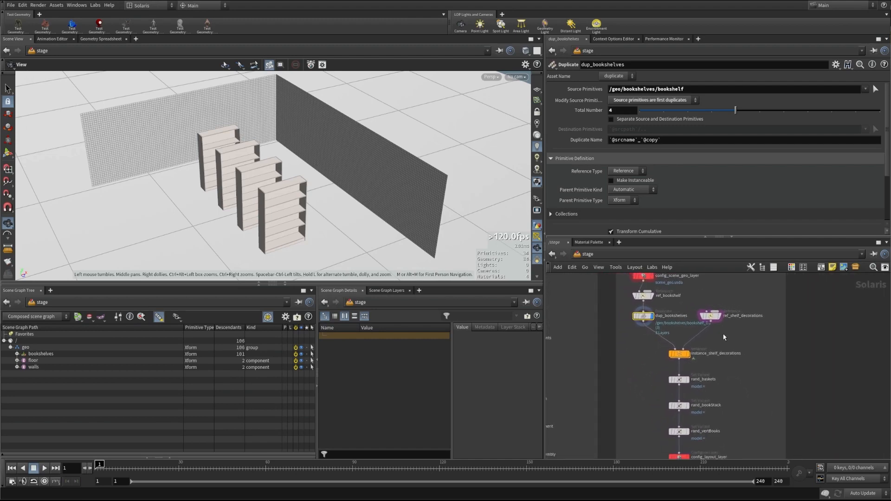
mouse_move(701, 321)
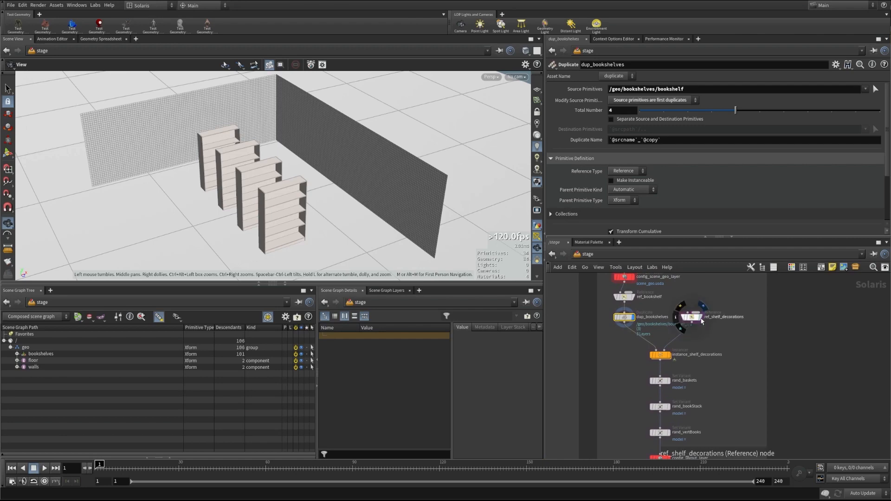
scroll(701, 320, up, 3)
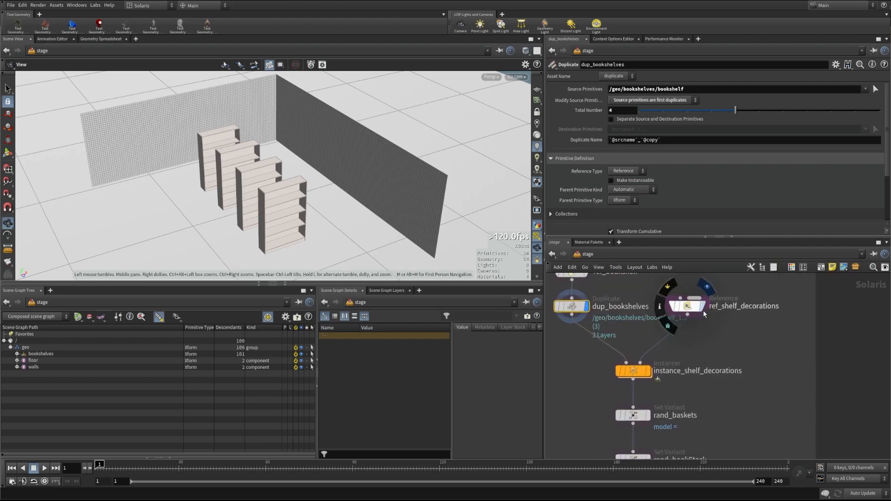
click(702, 310)
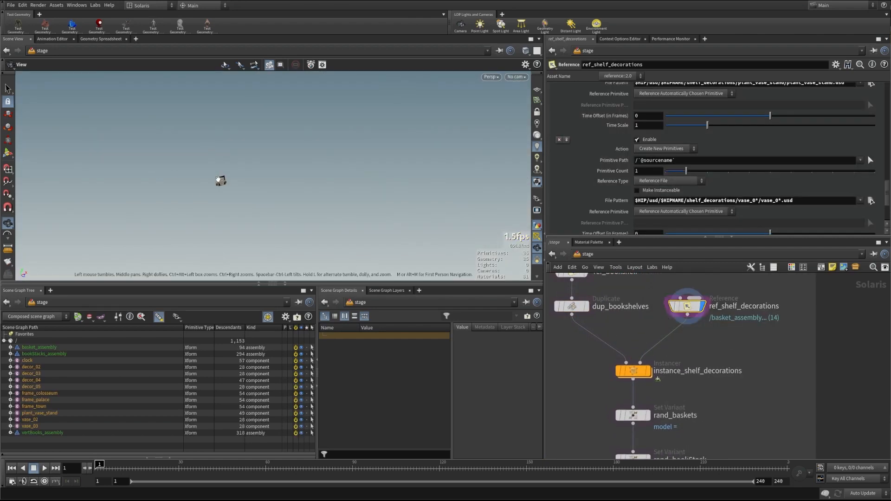
right_drag(218, 179, 380, 183)
drag(265, 192, 230, 188)
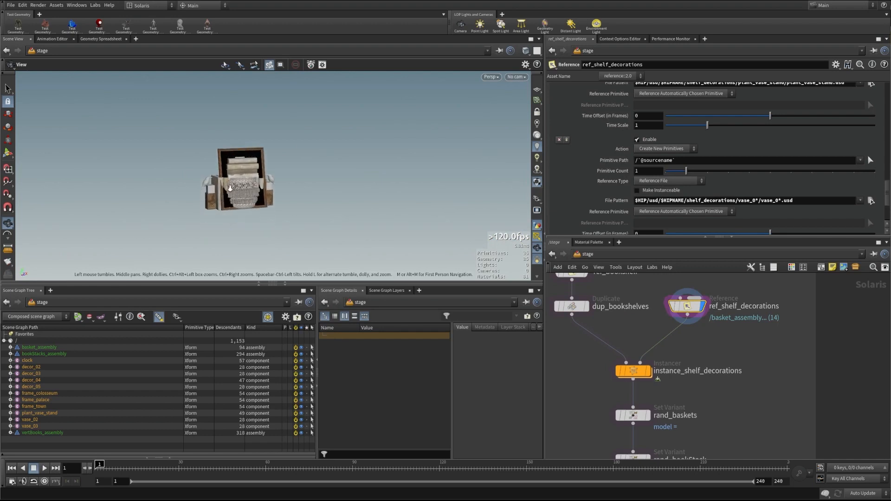
right_drag(230, 187, 261, 186)
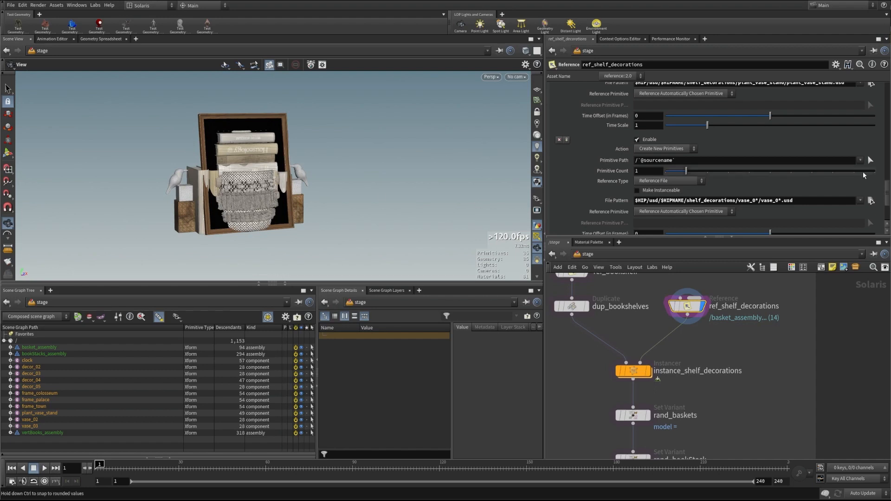
- Review the file patterns of the references in ref_shelf_decorations, from shelf_assemblies/*.usda through the clock, decor, frame, plant stand and vase files
scroll(887, 199, up, 10)
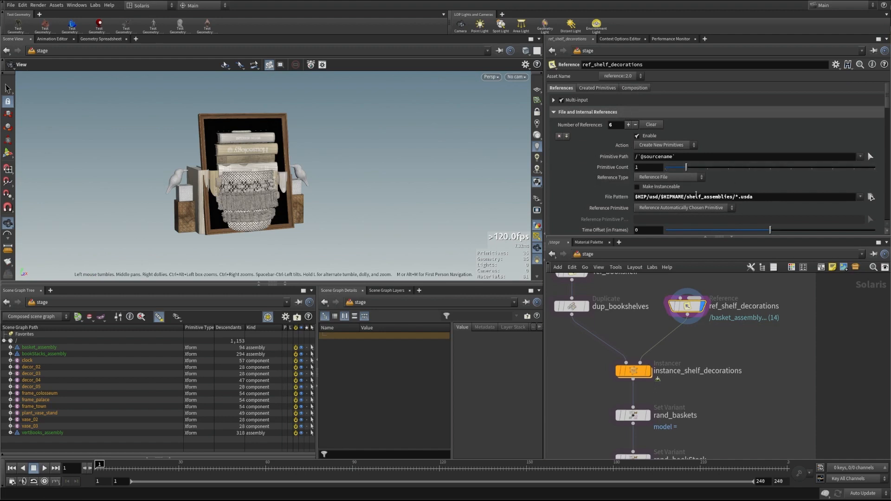
scroll(668, 198, down, 1)
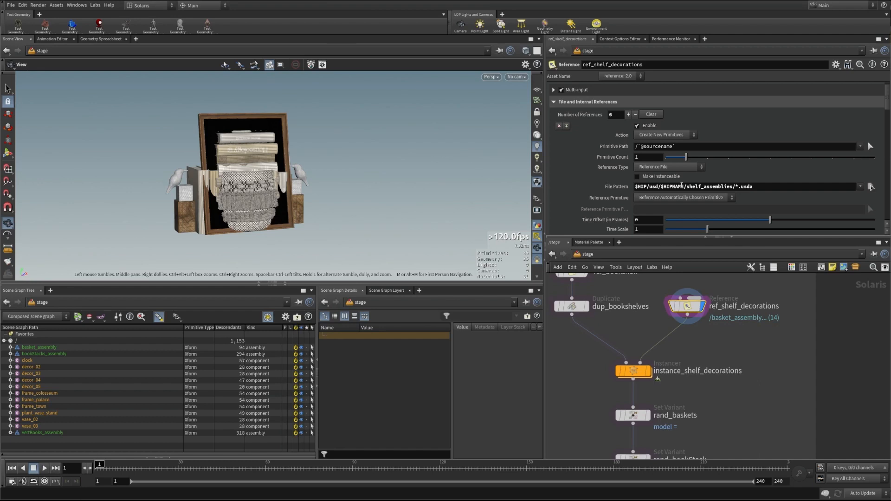
scroll(650, 179, down, 1)
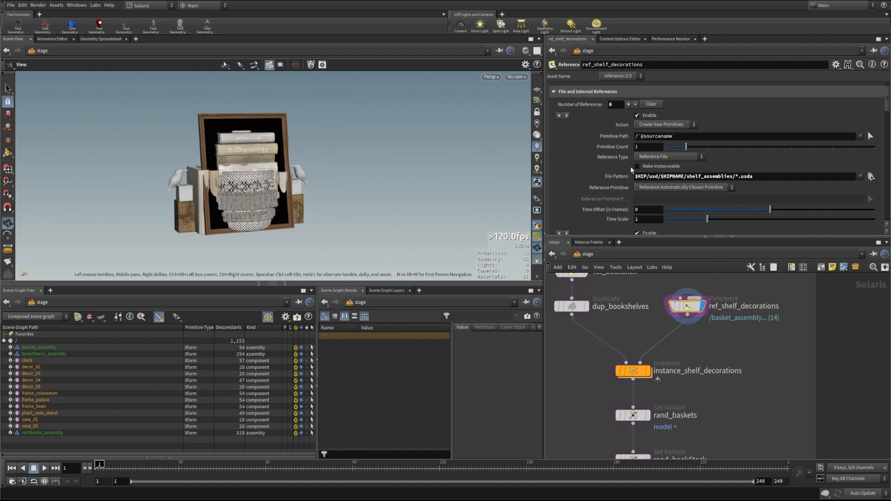
scroll(631, 166, down, 4)
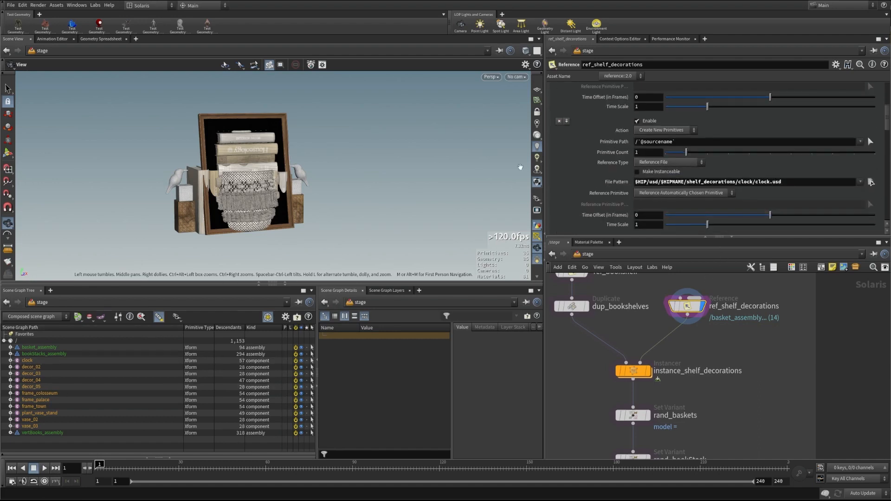
scroll(577, 131, down, 4)
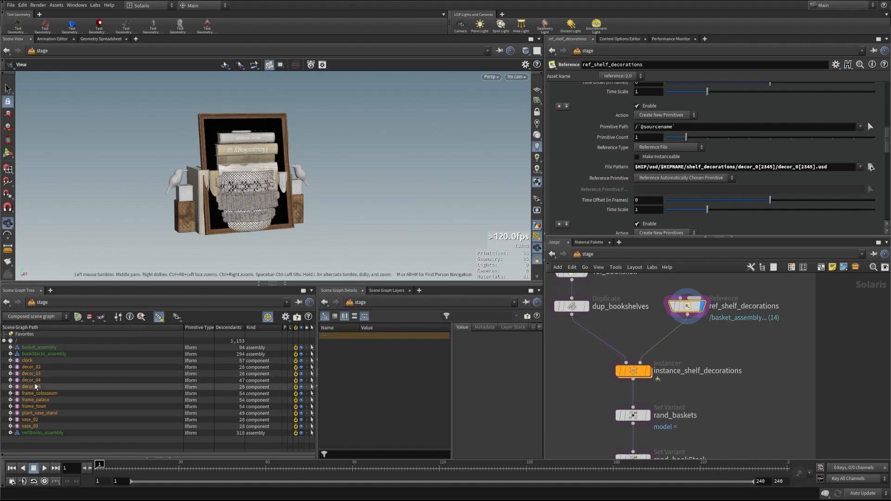
scroll(821, 184, down, 6)
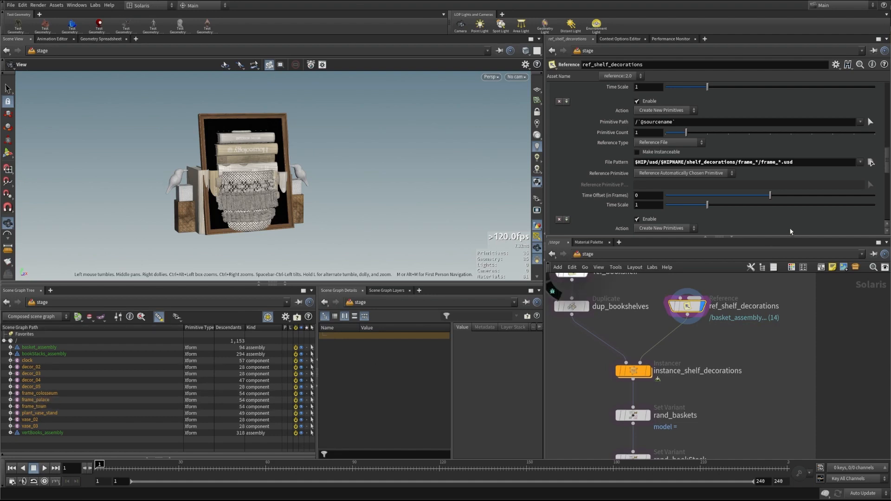
scroll(789, 223, down, 4)
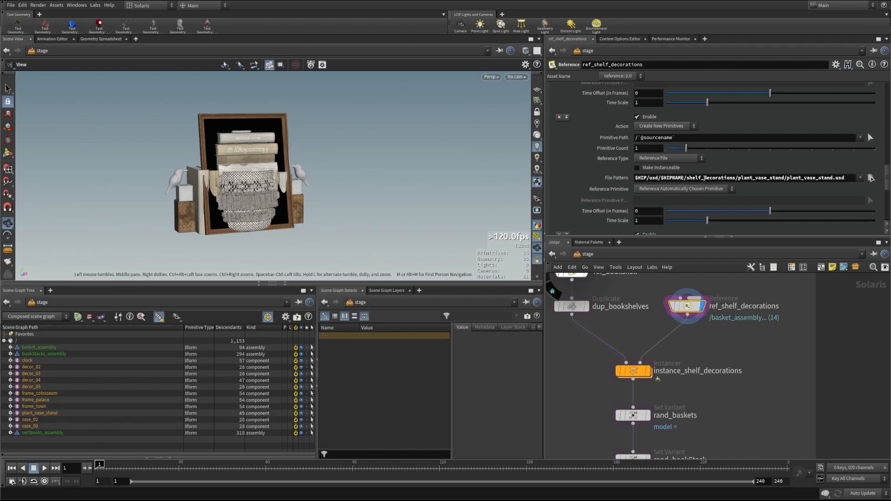
scroll(747, 151, down, 2)
scroll(778, 195, down, 4)
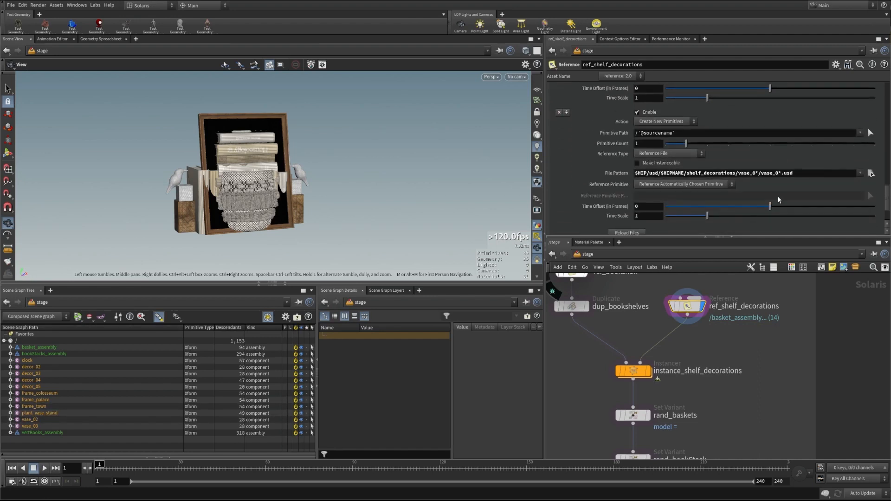
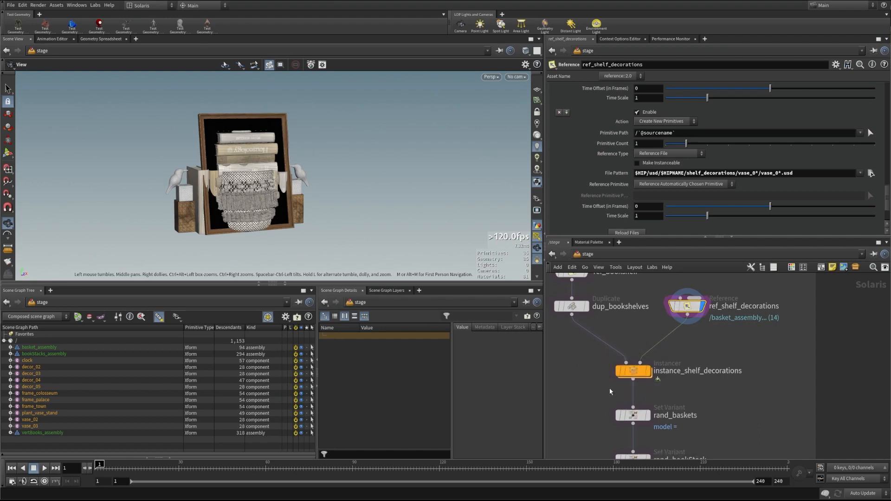
- Display the dup_bookshelves node and view the duplicated bookshelves in the room from the front
click(585, 307)
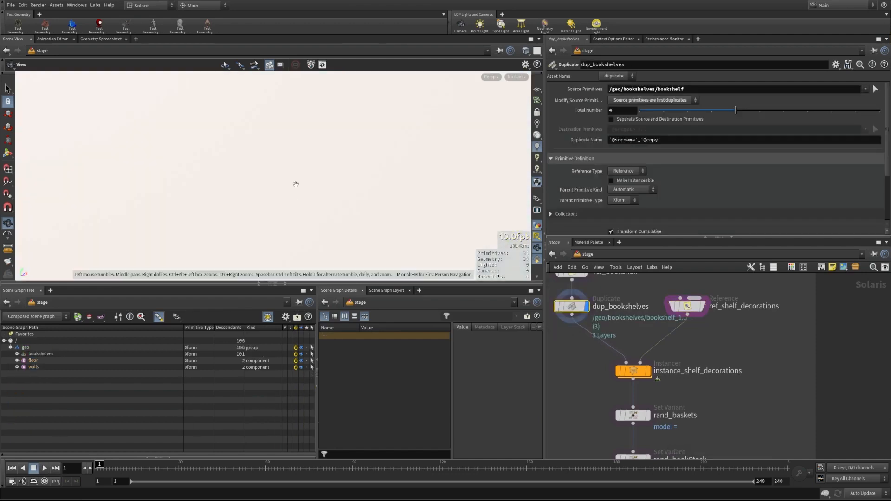
drag(296, 184, 304, 219)
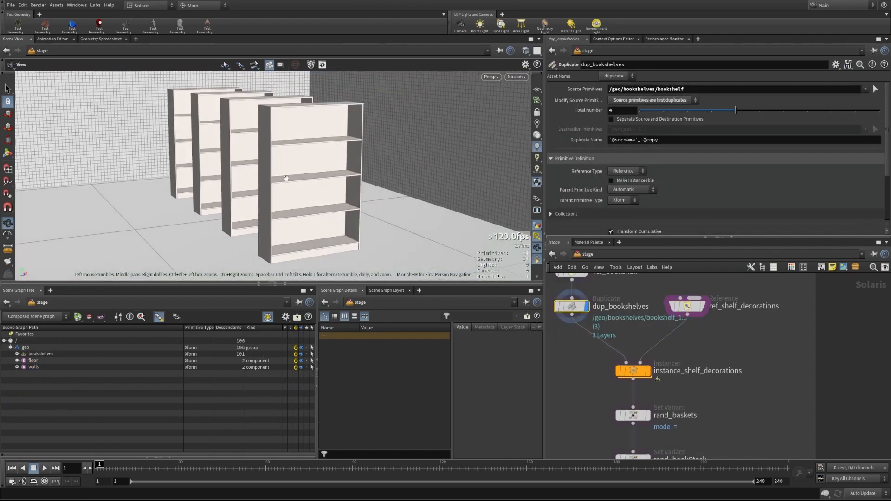
drag(304, 185, 319, 198)
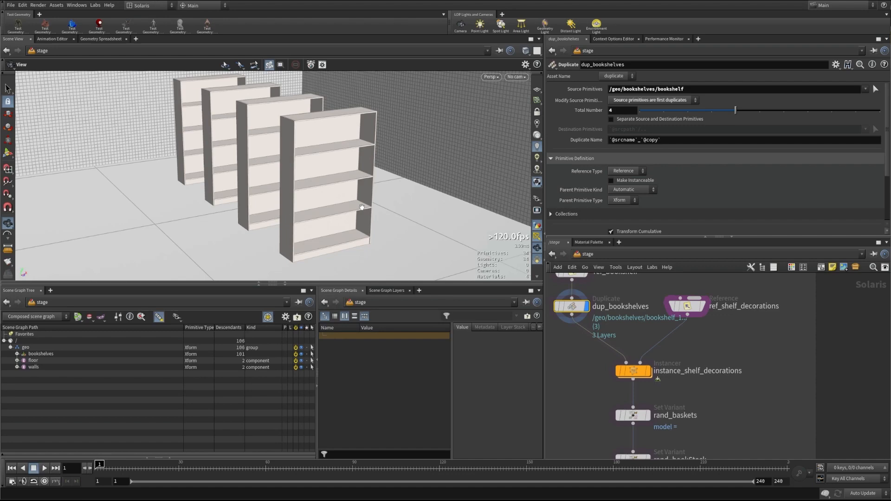
- Display the instance_shelf_decorations node and look over the geometry network inside it
click(648, 370)
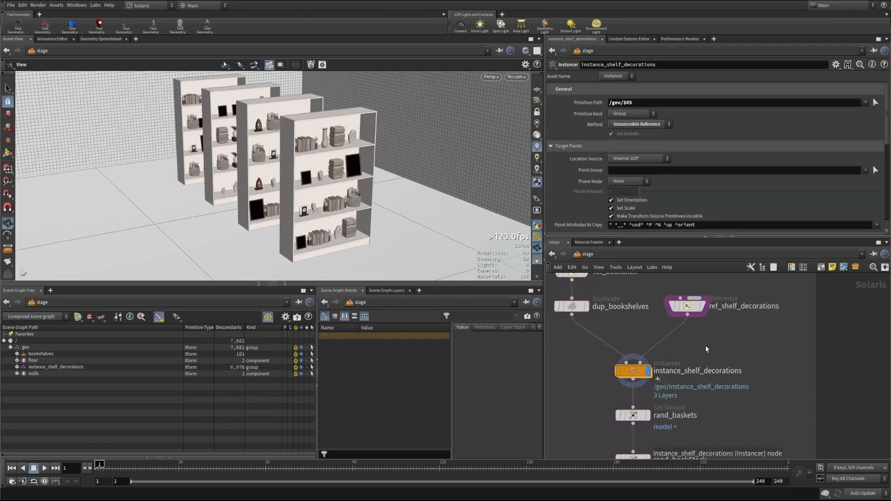
double_click(632, 372)
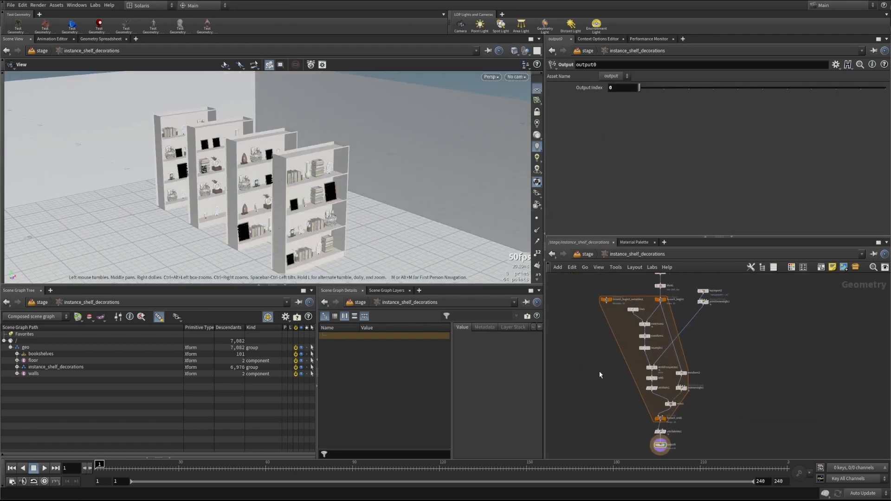
scroll(696, 309, up, 3)
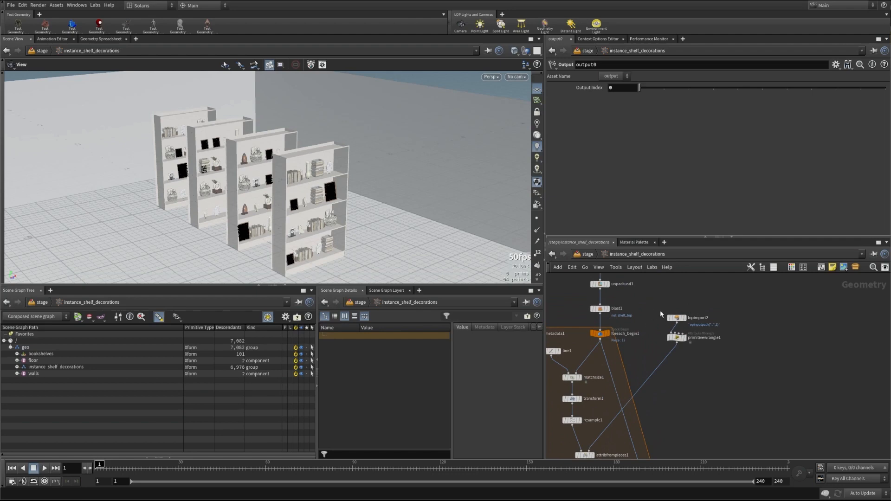
middle_drag(726, 394, 753, 413)
scroll(752, 371, down, 4)
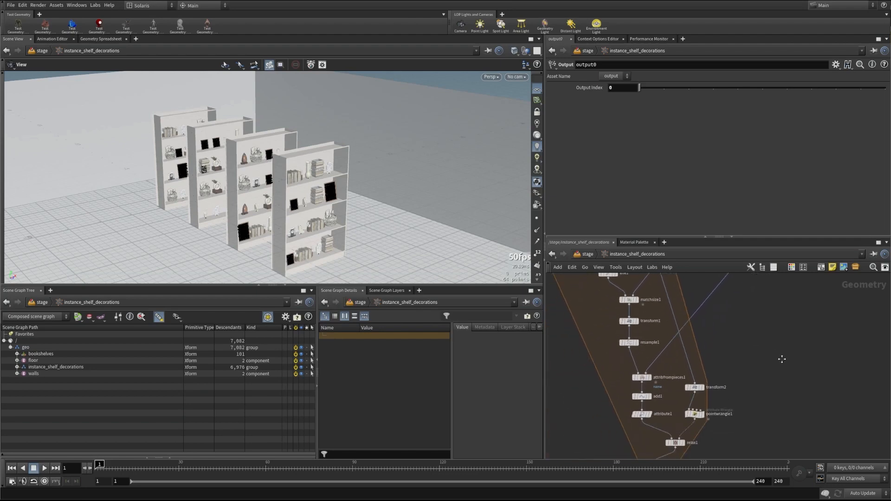
middle_drag(771, 370, 758, 410)
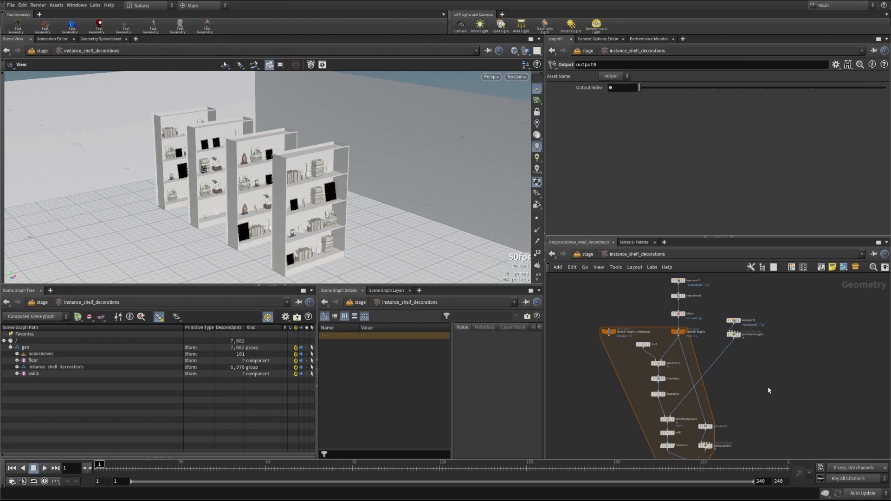
middle_drag(765, 383, 780, 313)
- Display the foreach_end1 block and examine its settings along with the placed decorations up close
click(700, 416)
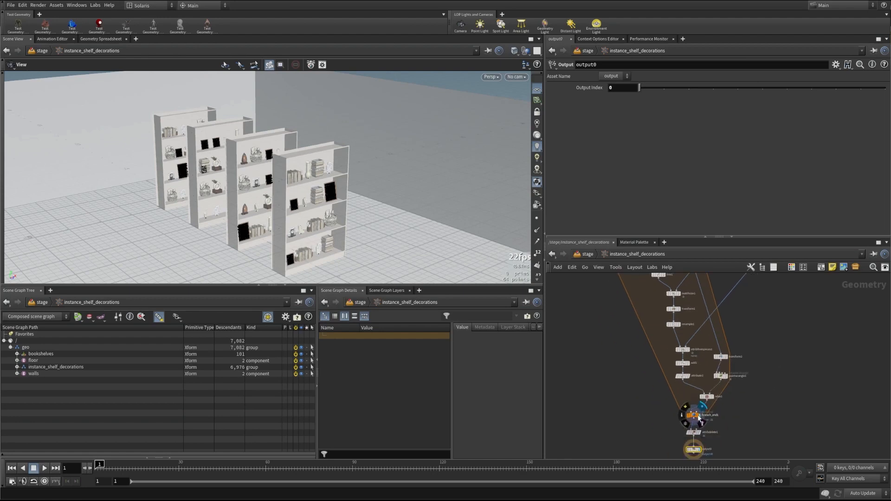
scroll(379, 149, up, 3)
scroll(379, 150, up, 4)
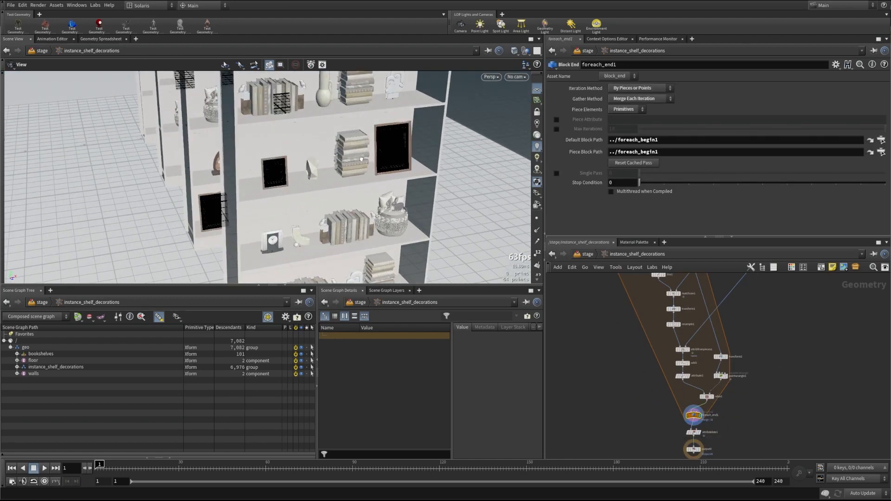
middle_drag(579, 344, 586, 389)
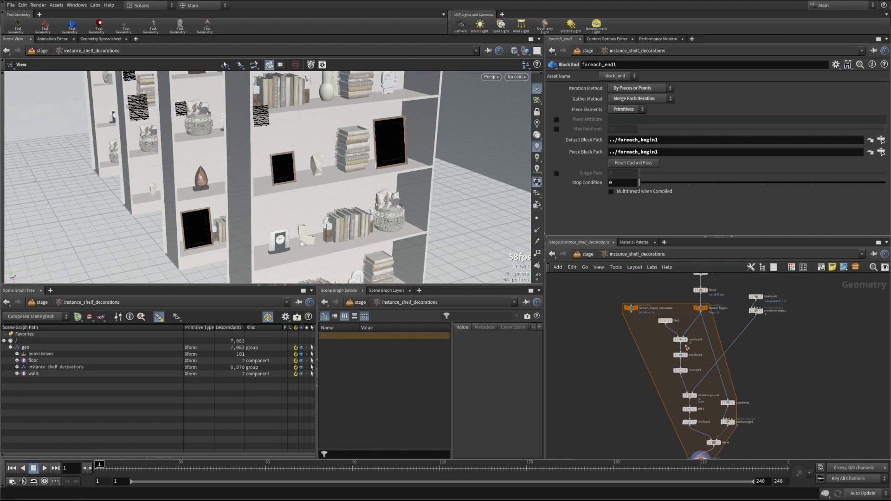
- Display matchsize1 and the transform1 node below it, and examine how their result sits on the bookshelf
click(681, 340)
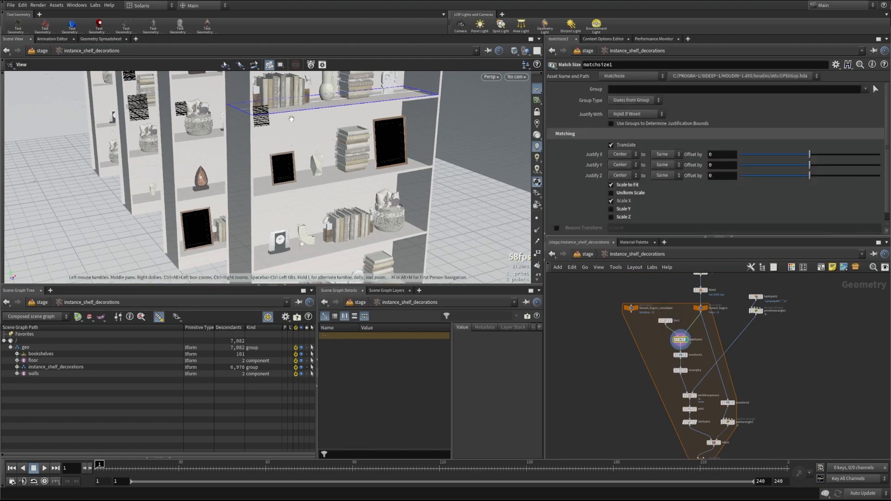
drag(259, 139, 330, 156)
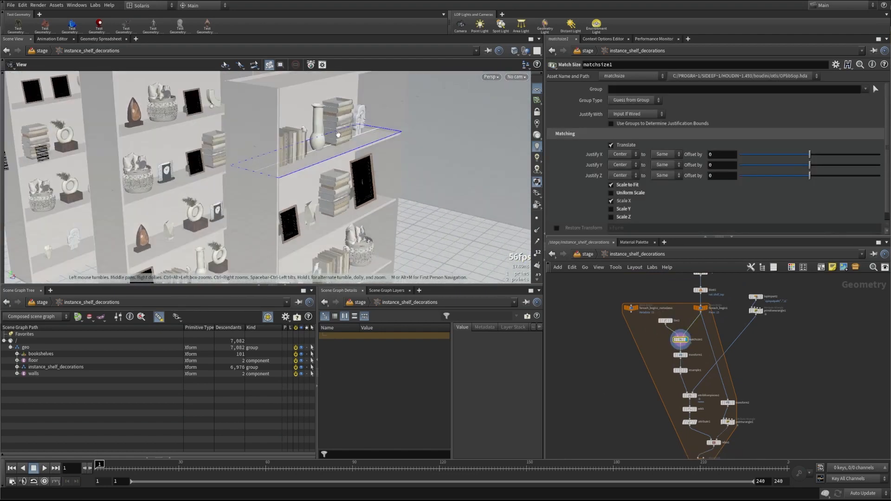
drag(342, 235, 330, 153)
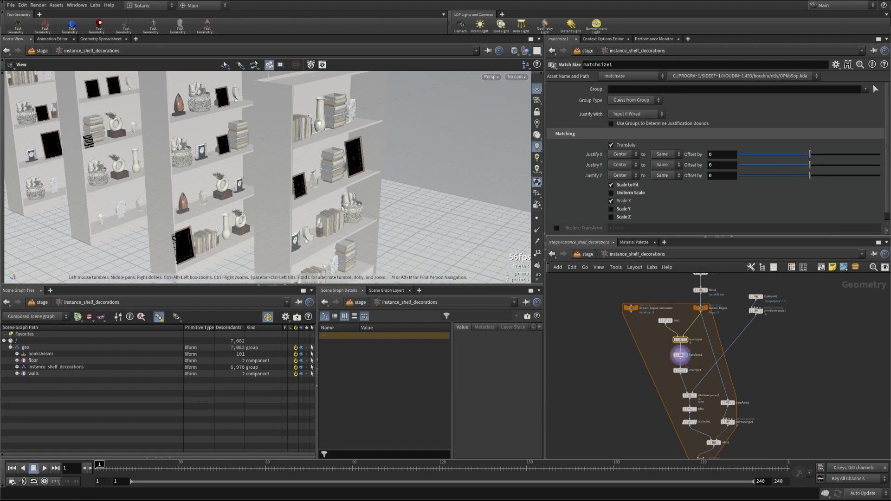
drag(352, 195, 322, 178)
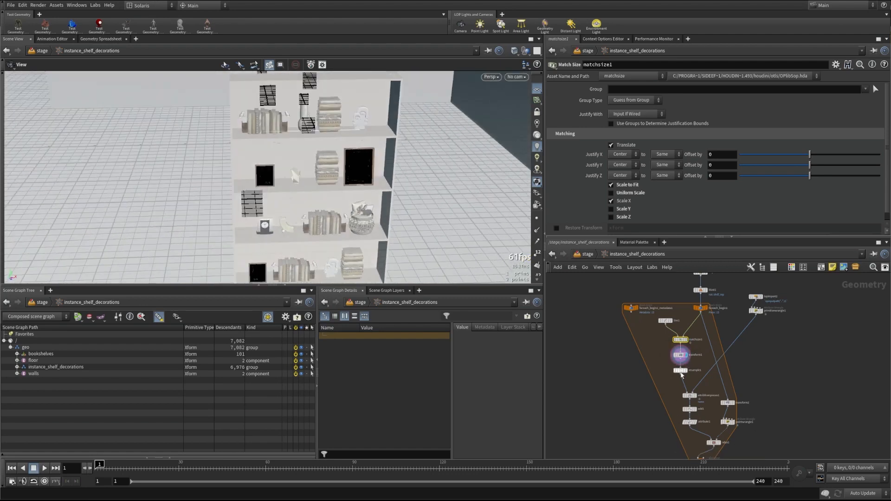
- Look over the for-each network with all bookshelves in view, display its output node, and return to the stage level
middle_drag(627, 442, 622, 384)
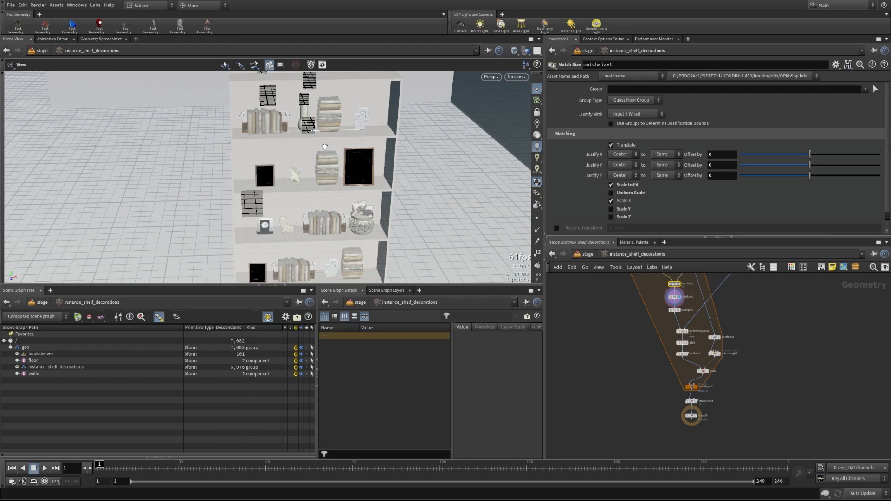
mouse_move(324, 146)
mouse_down()
mouse_move(388, 124)
mouse_move(305, 141)
mouse_move(316, 147)
mouse_up()
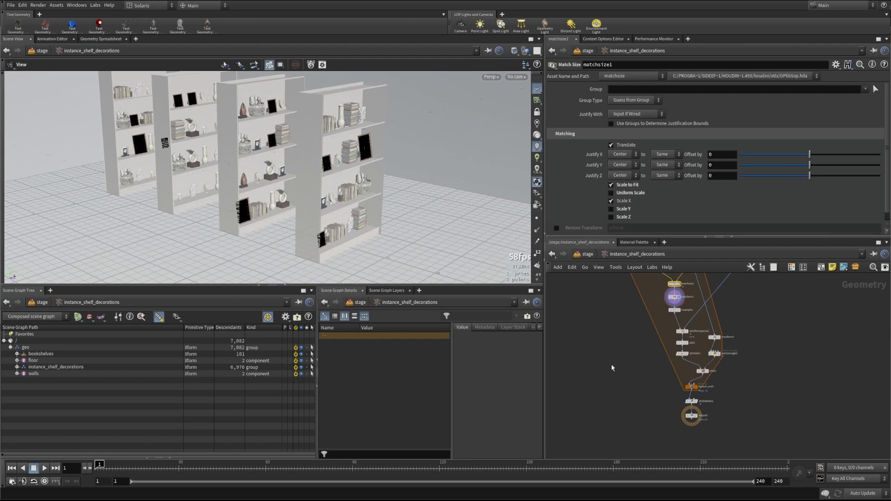
click(644, 403)
scroll(772, 389, down, 3)
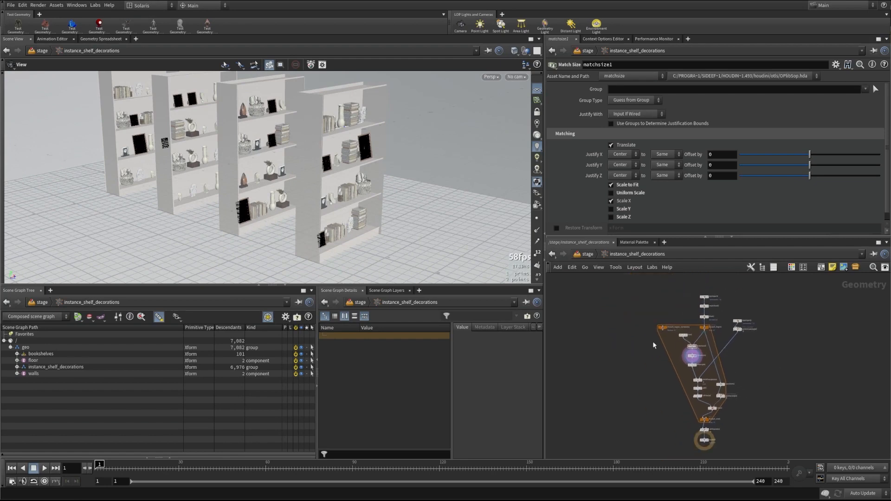
click(703, 440)
key(u)
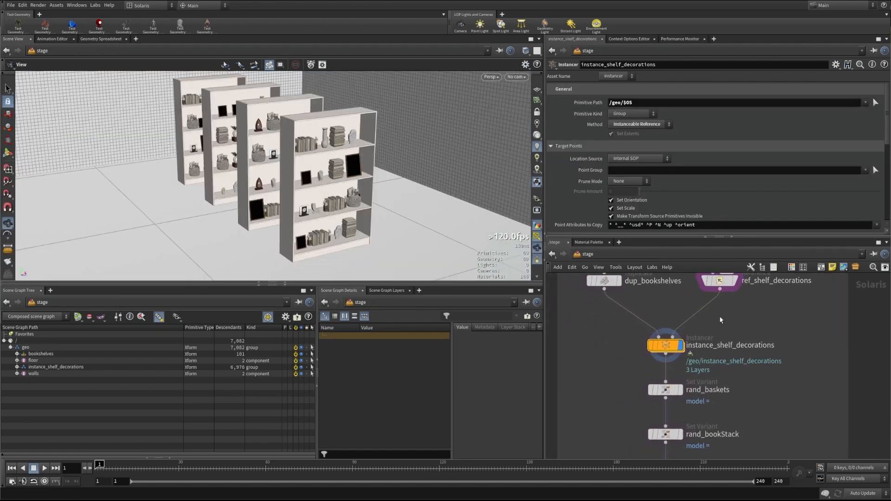
- Save the scene file USD_with_Solaris_AssetBuilding.hip
middle_drag(758, 340, 771, 299)
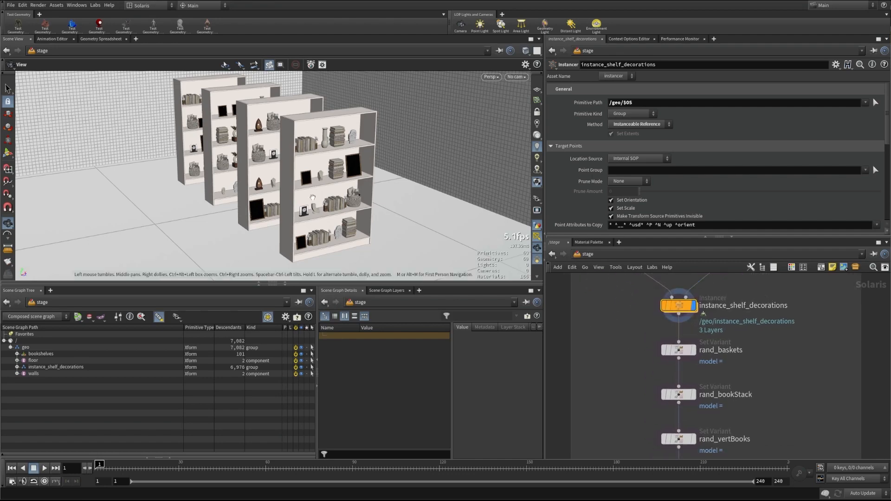
drag(320, 148, 344, 138)
key(ctrl+s)
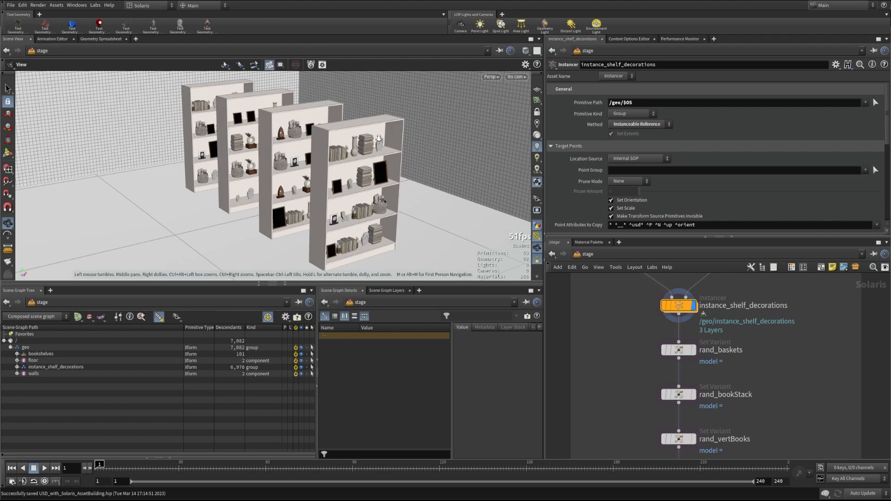
- Examine the instanced decorations shelf by shelf up close on the front bookshelf, including book stacks, upright books and basket
scroll(349, 170, up, 5)
drag(349, 170, 323, 148)
scroll(321, 151, up, 4)
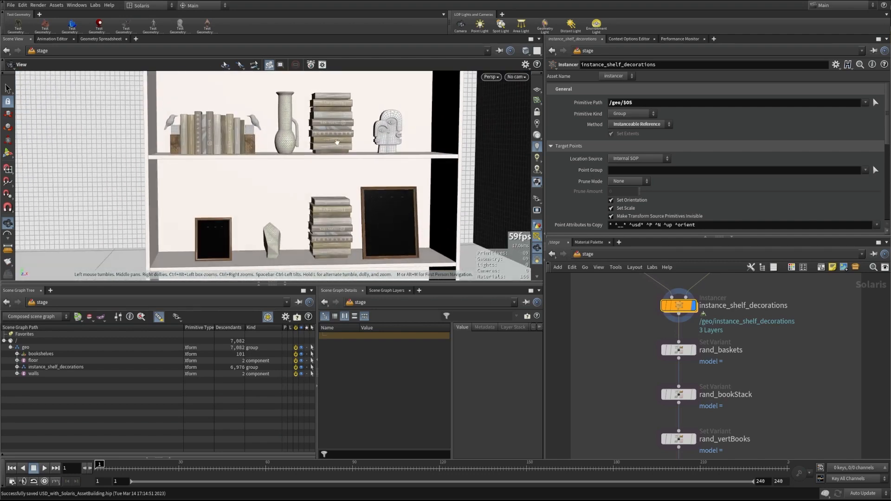
middle_drag(317, 211, 324, 100)
middle_drag(330, 245, 344, 165)
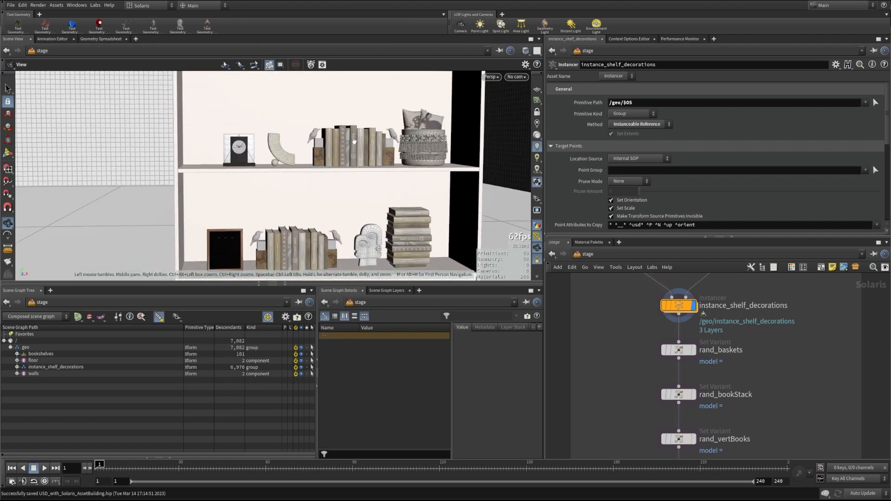
drag(433, 141, 253, 186)
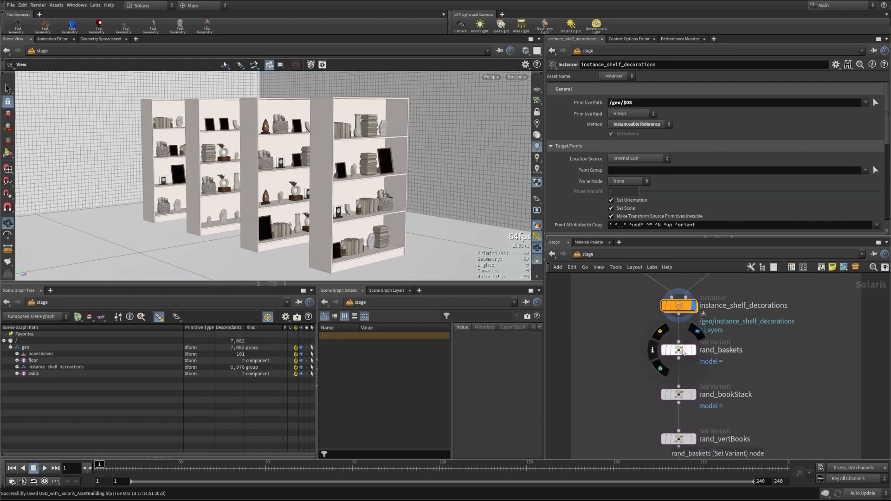
- Display the rand_baskets node and review its random model variant settings and the baskets on the shelves
click(682, 350)
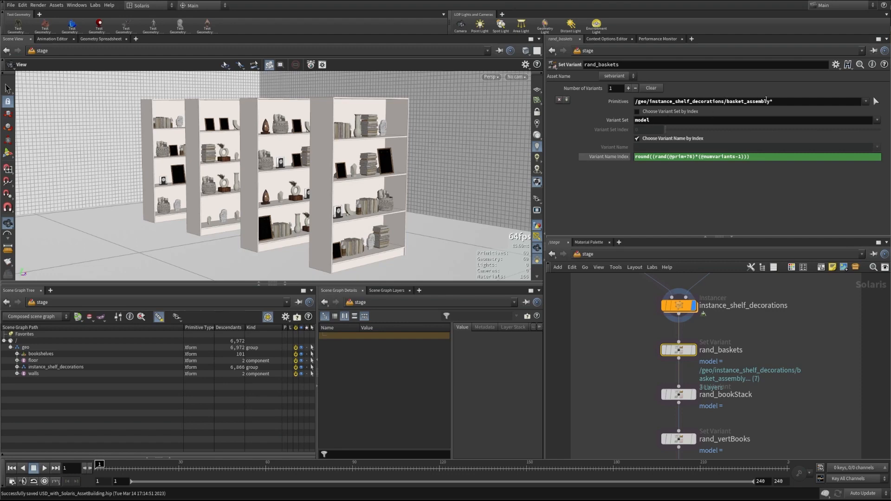
click(694, 351)
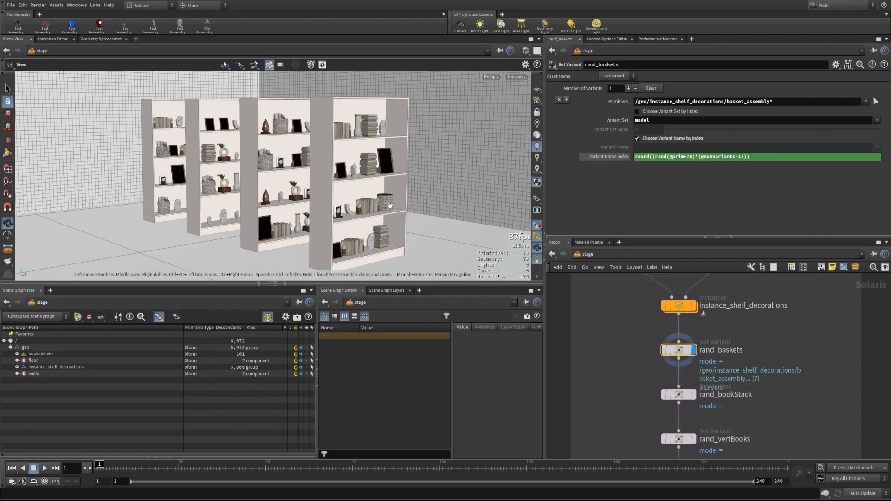
drag(367, 209, 266, 157)
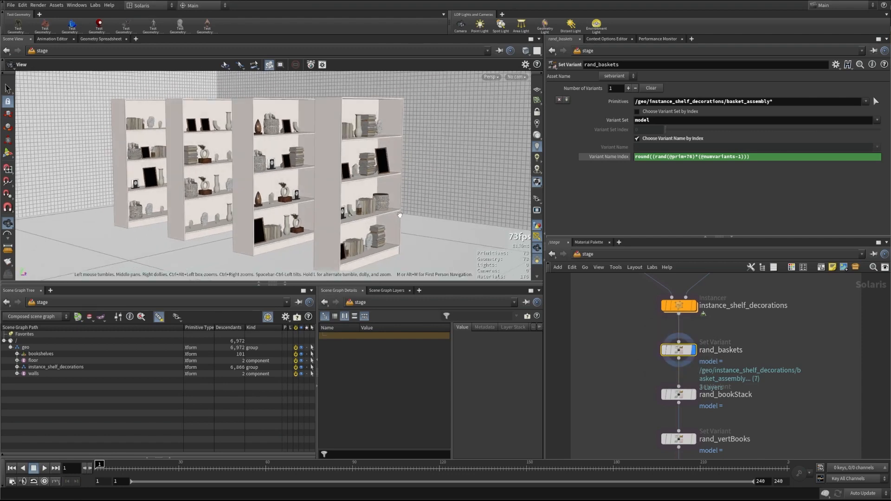
drag(243, 189, 215, 177)
drag(262, 153, 283, 155)
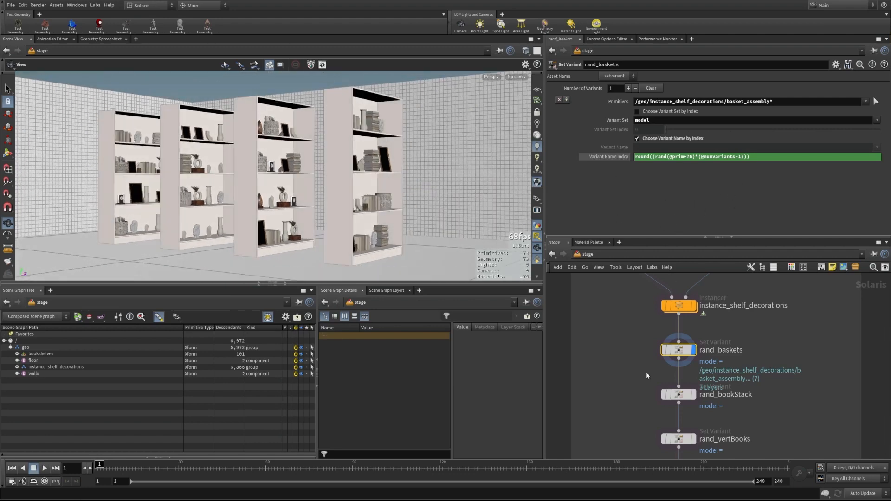
- Display the rand_bookStack node and review its variant index expression and the book stacks on the front bookshelf
click(692, 396)
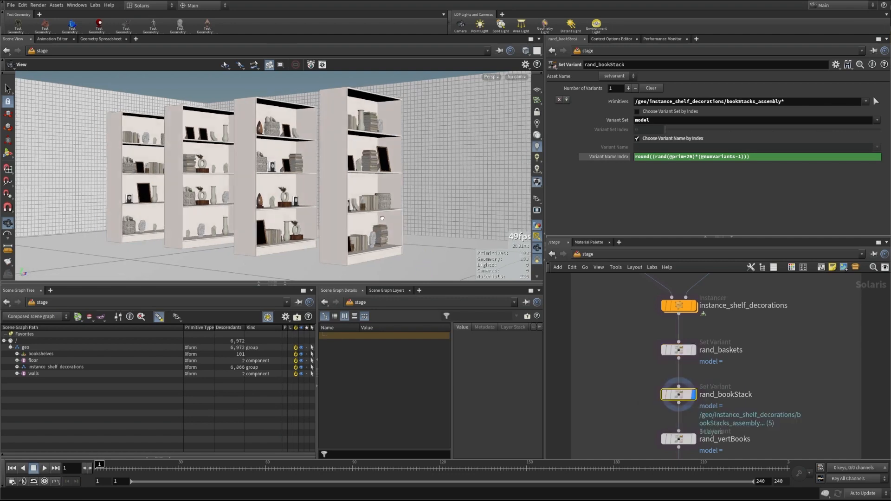
drag(427, 251, 349, 210)
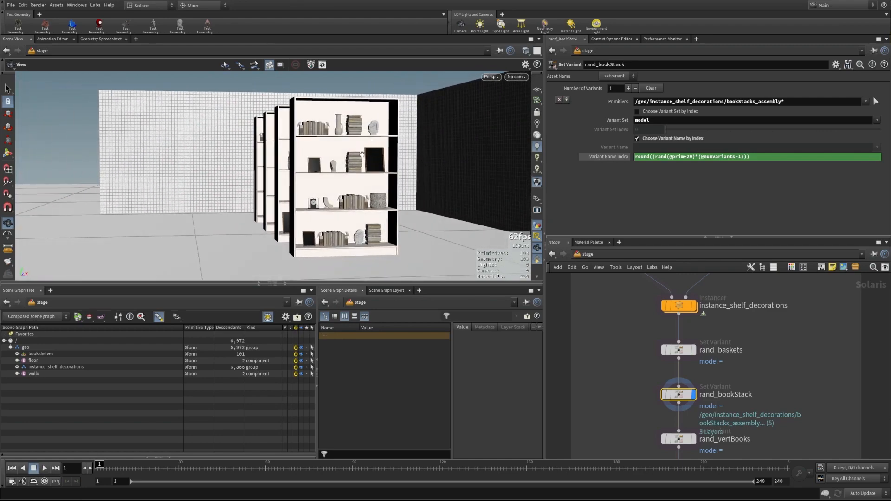
scroll(350, 115, up, 5)
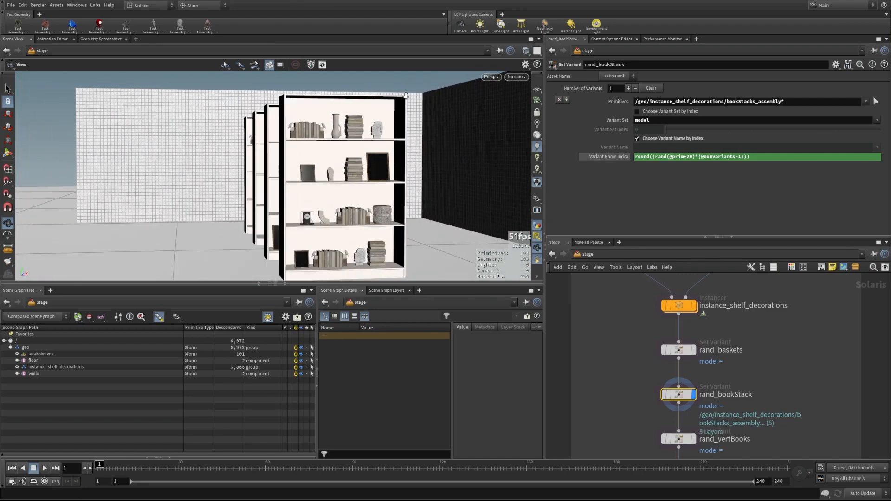
drag(355, 221, 344, 178)
- Display the rand_vertBooks node and review its variant settings and the upright books on the shelves
middle_drag(728, 419, 718, 366)
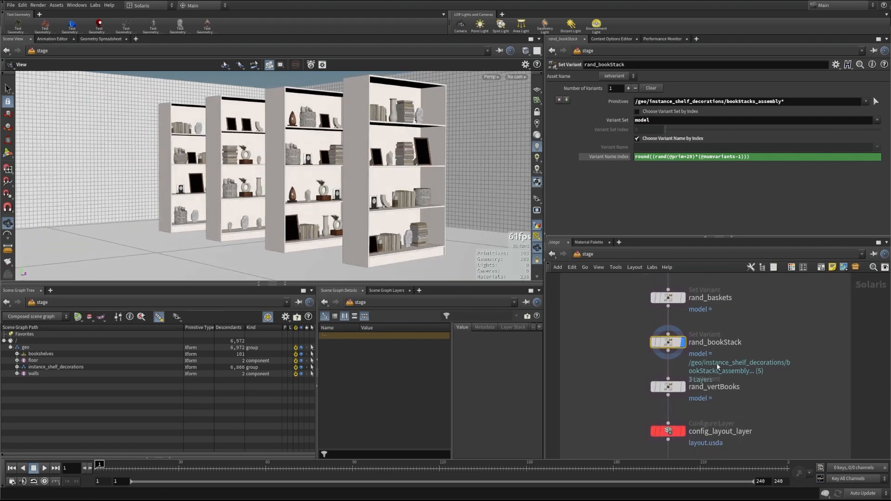
click(682, 387)
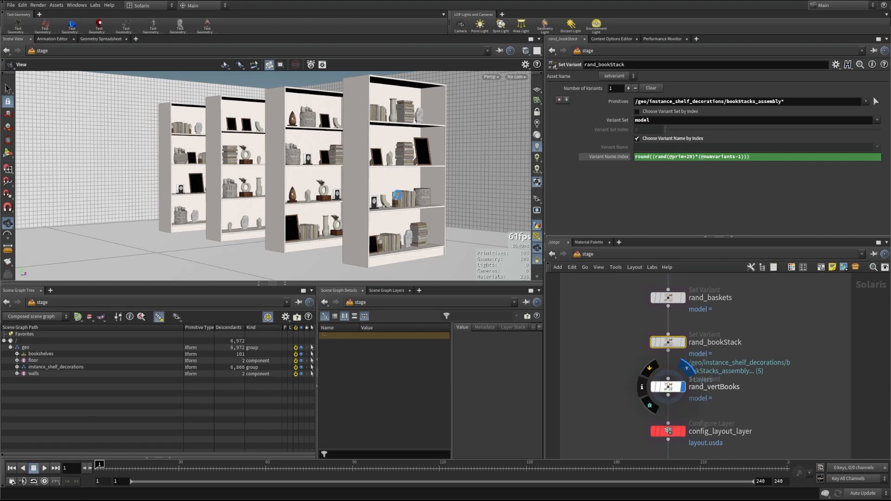
drag(397, 194, 157, 230)
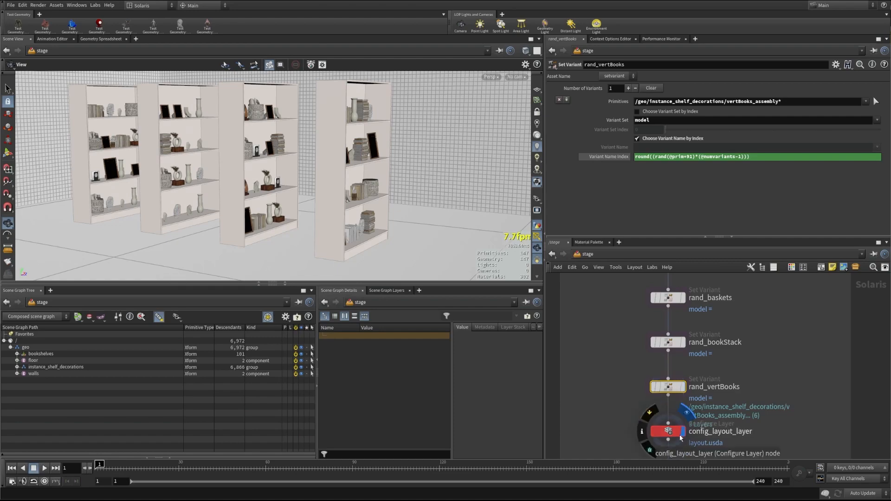
- Display the config_layout_layer node and review its layout.usda save path and the assembled bookshelves
click(682, 432)
drag(282, 235, 333, 208)
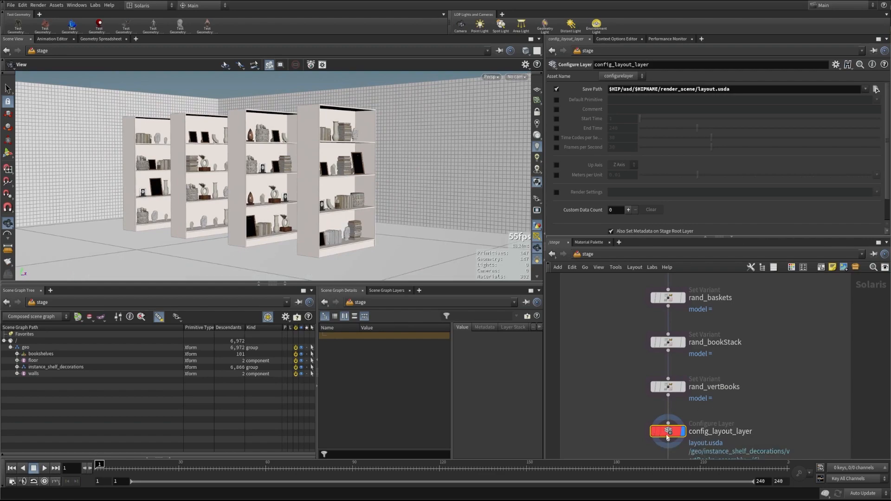
mouse_move(250, 175)
mouse_down()
mouse_move(277, 166)
mouse_move(252, 171)
mouse_up()
scroll(698, 387, down, 2)
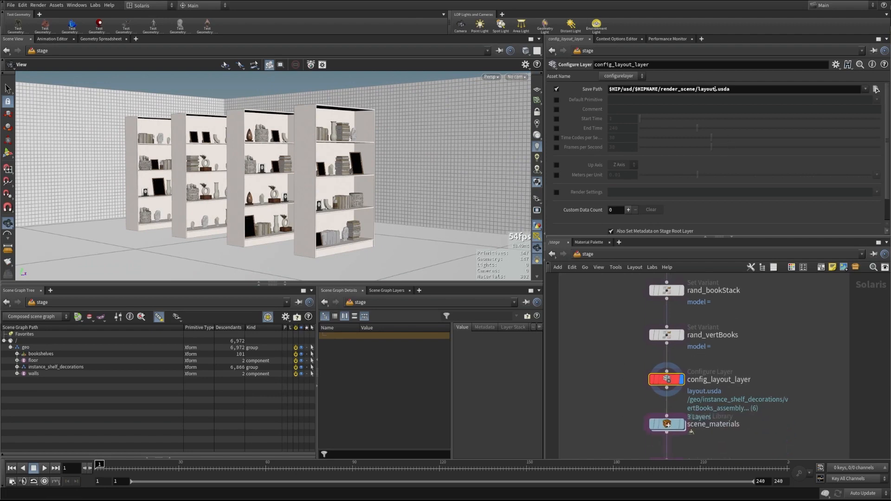
- Display the scene_materials and assign_scene_materials nodes and review the material library settings and the textured walls and floor
scroll(663, 325, down, 3)
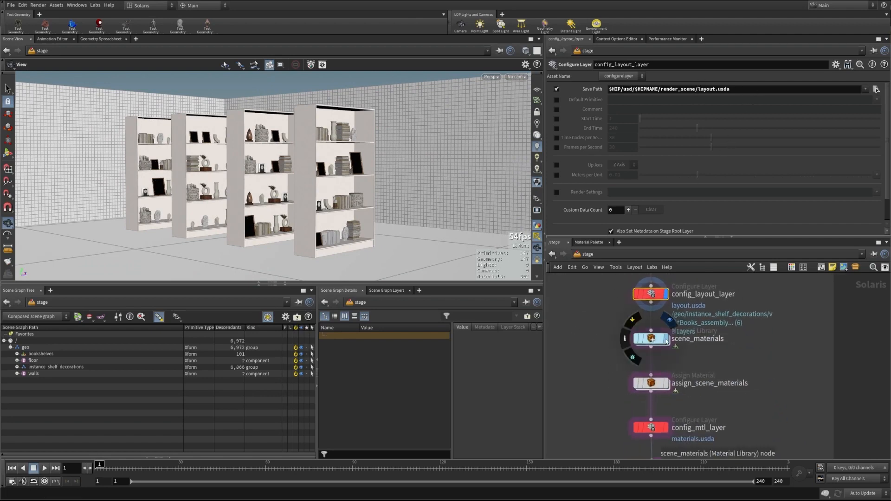
click(666, 340)
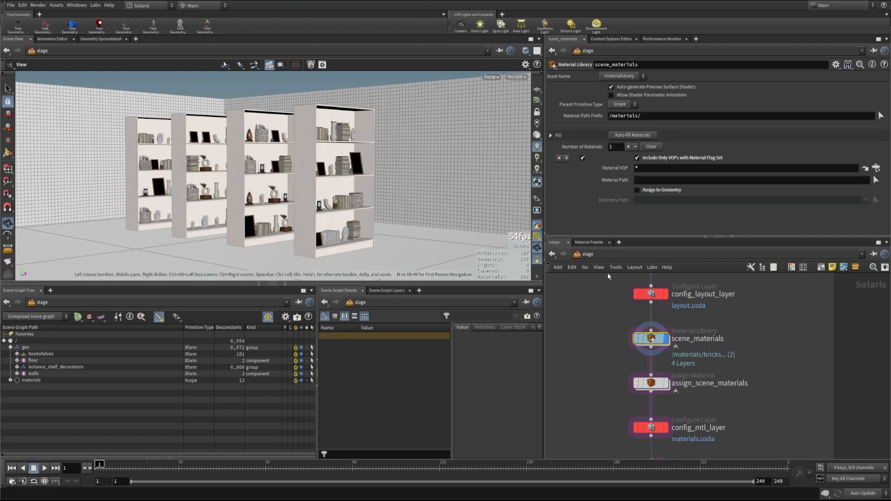
click(661, 383)
drag(434, 206, 392, 215)
- Display the config_mtl_layer node and review its materials.usda save path and the materials in the scene graph
click(664, 428)
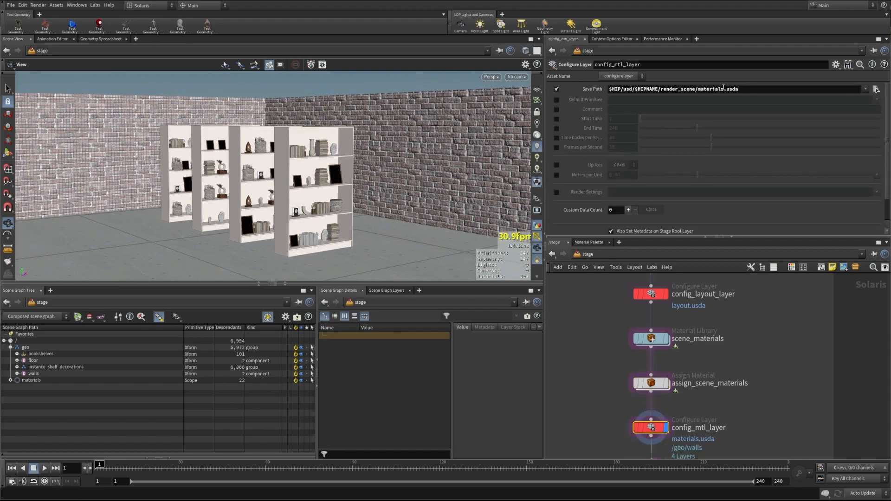
drag(386, 199, 236, 204)
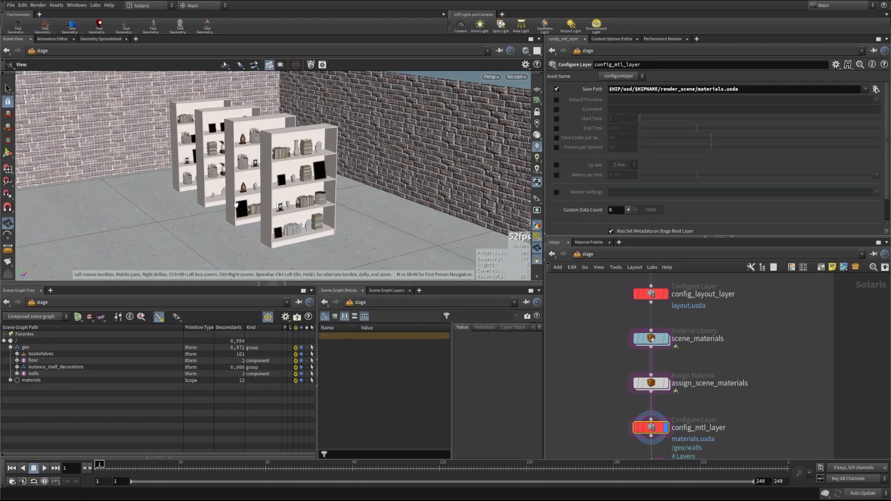
click(10, 380)
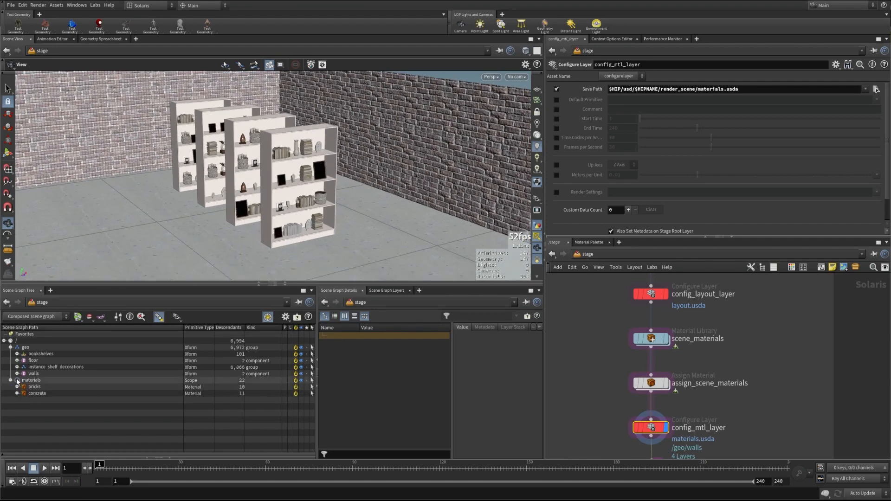
click(10, 381)
- Display the HDRI dome light and review its transform, exposure and texture settings
middle_drag(622, 455, 632, 358)
mouse_move(665, 381)
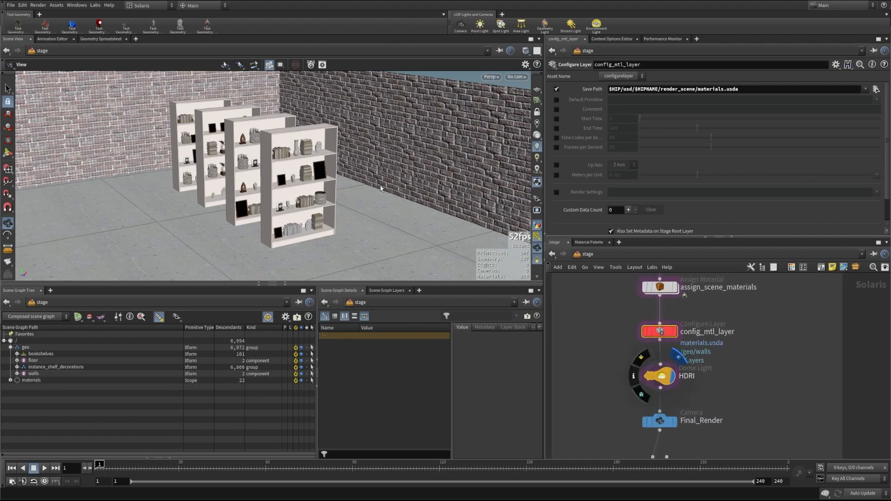
click(665, 382)
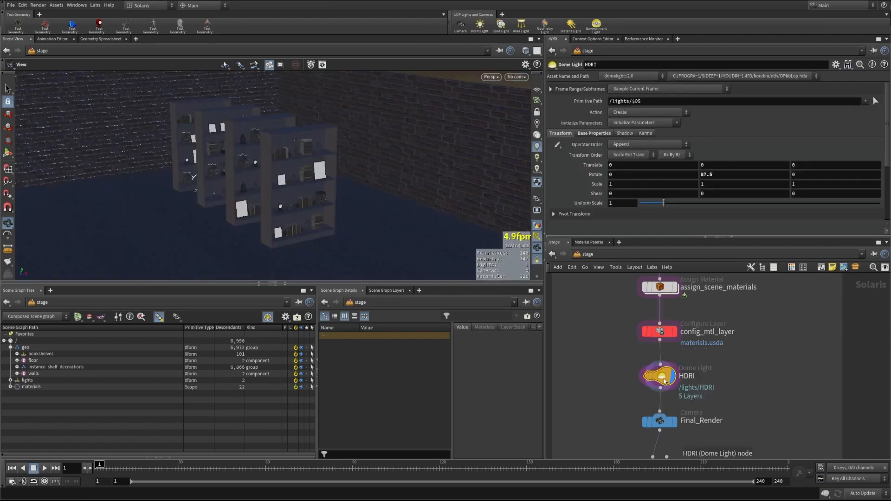
scroll(367, 188, down, 3)
scroll(368, 188, up, 5)
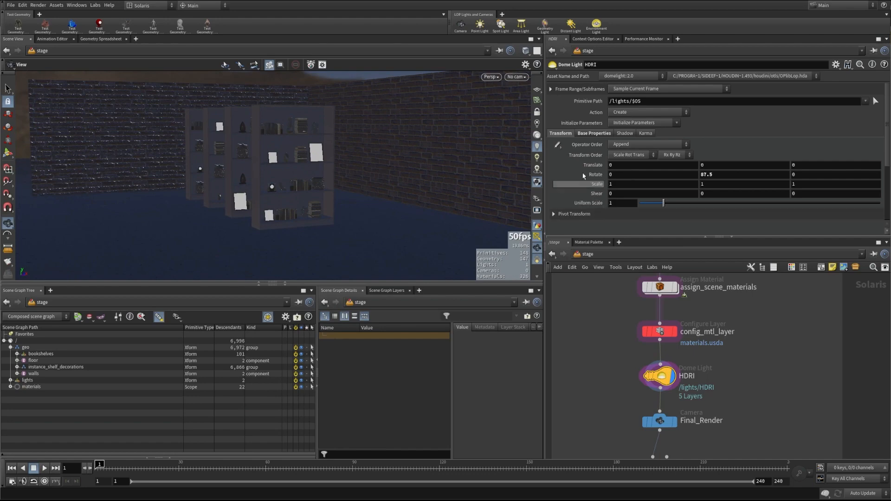
click(594, 133)
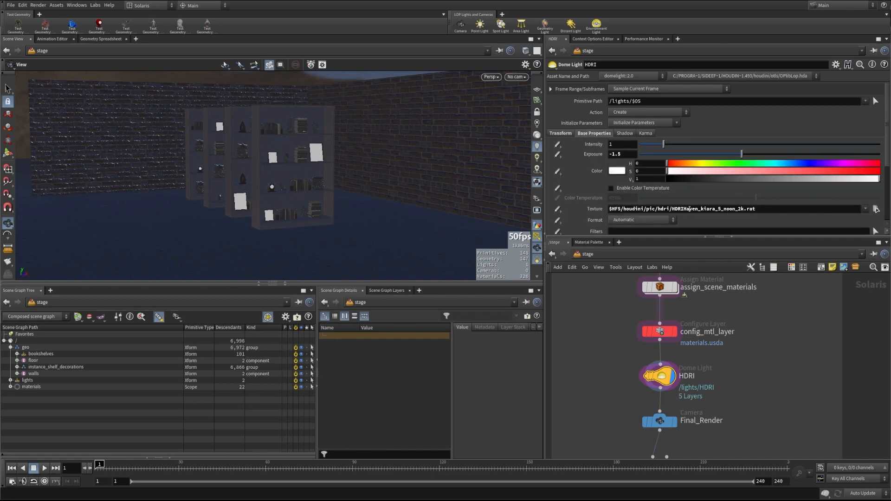
middle_drag(606, 379, 614, 336)
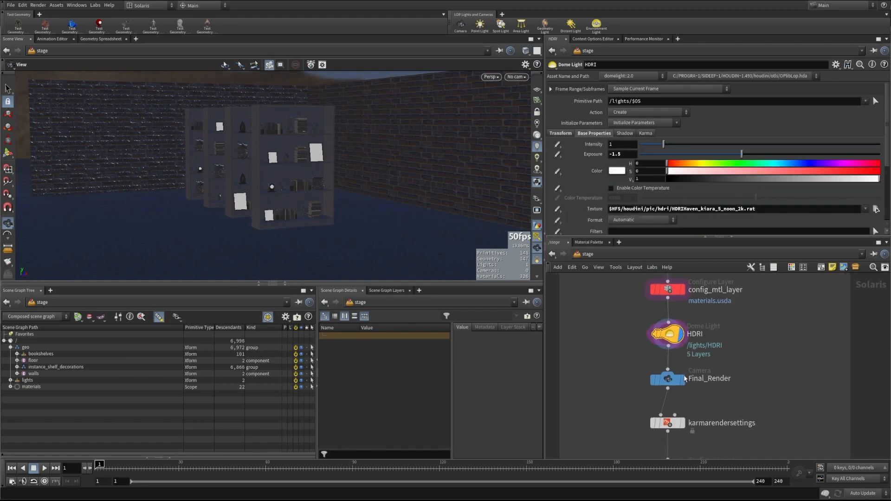
- Display the Final_Render camera node and look through that camera in the viewport
click(684, 378)
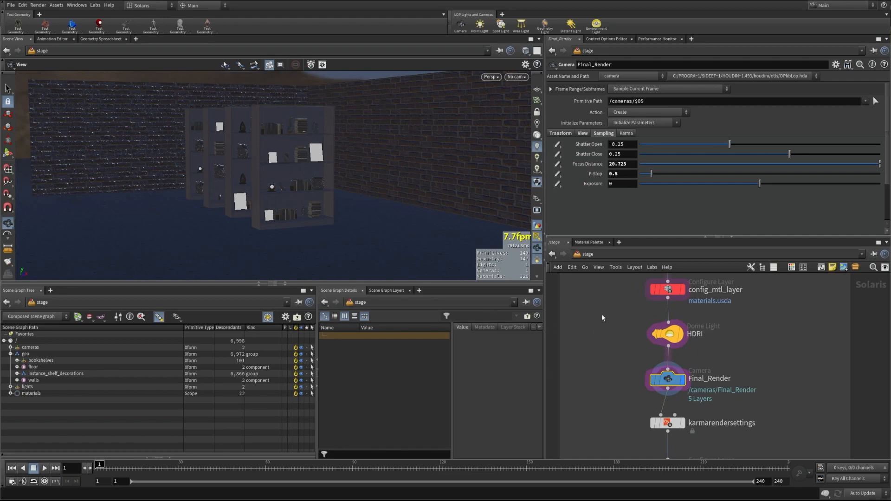
click(517, 77)
click(520, 87)
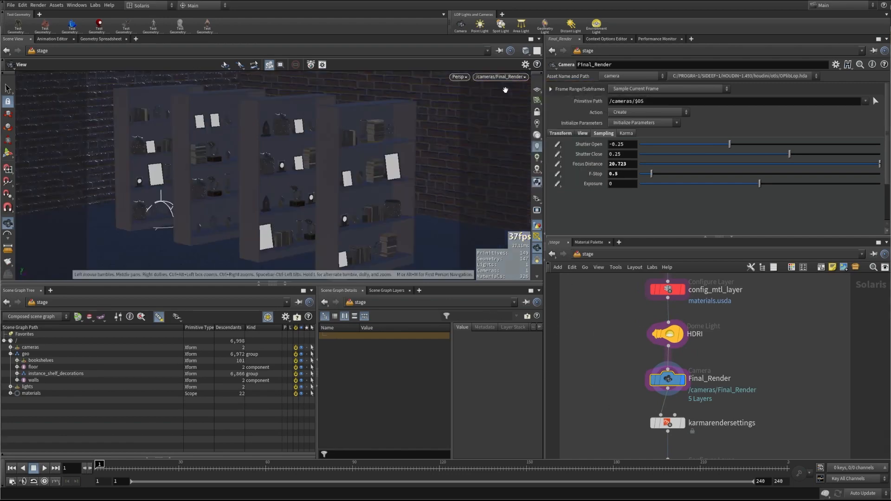
- Display the karmarendersettings node and review its camera, resolution and rendering engine options
middle_drag(620, 398, 624, 346)
scroll(623, 346, up, 1)
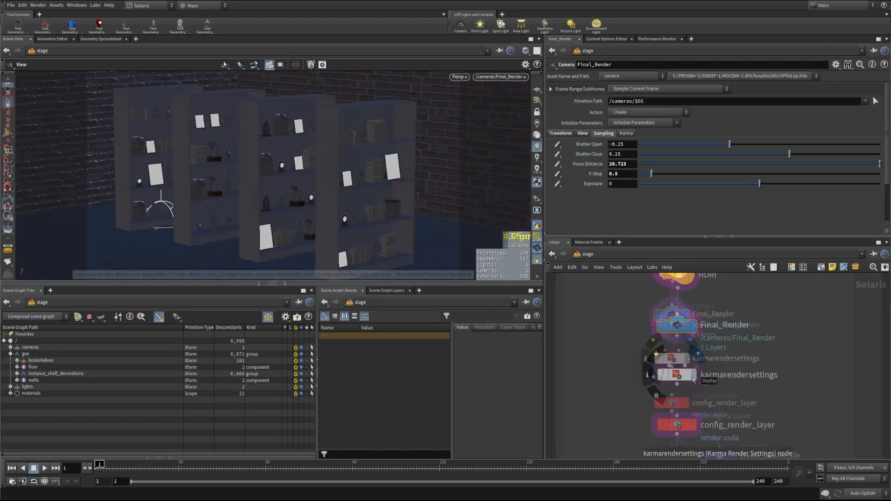
click(676, 374)
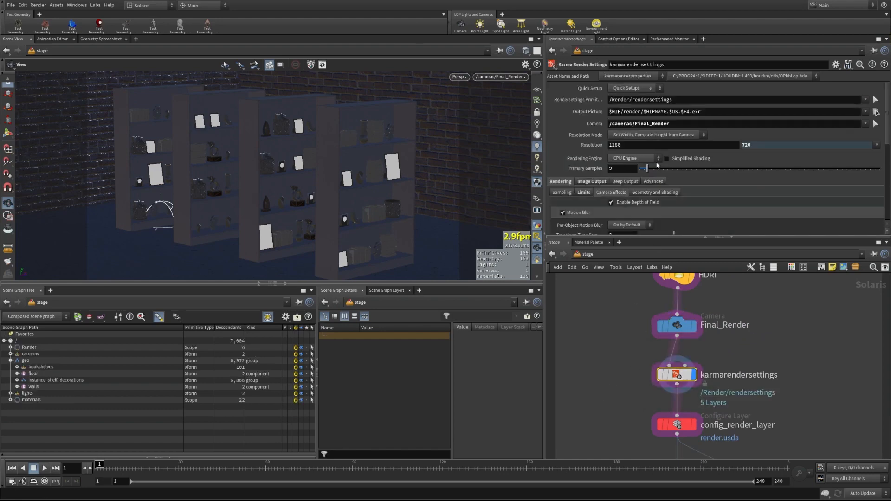
click(622, 160)
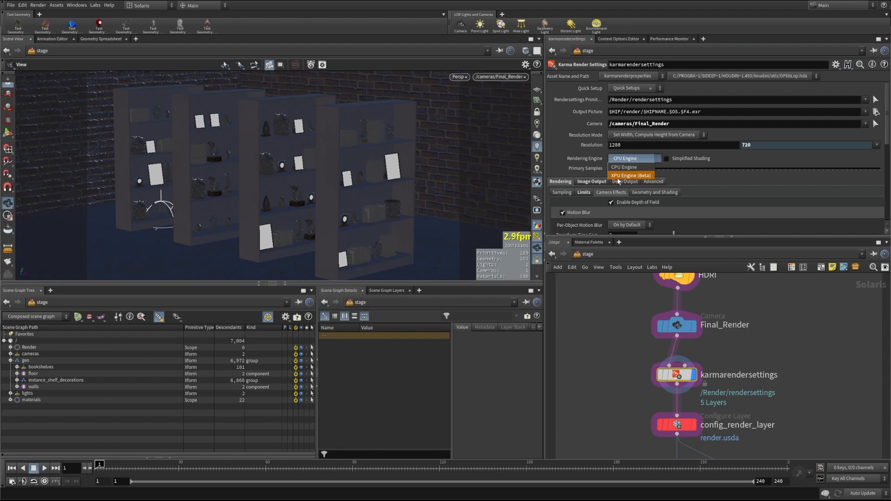
click(696, 177)
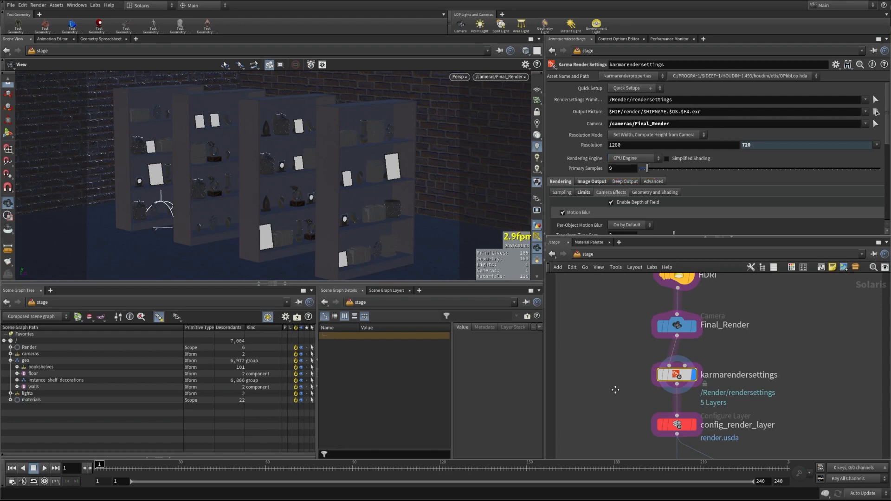
- Display the config_render_layer node and review its render.usda save path
middle_drag(629, 369, 604, 353)
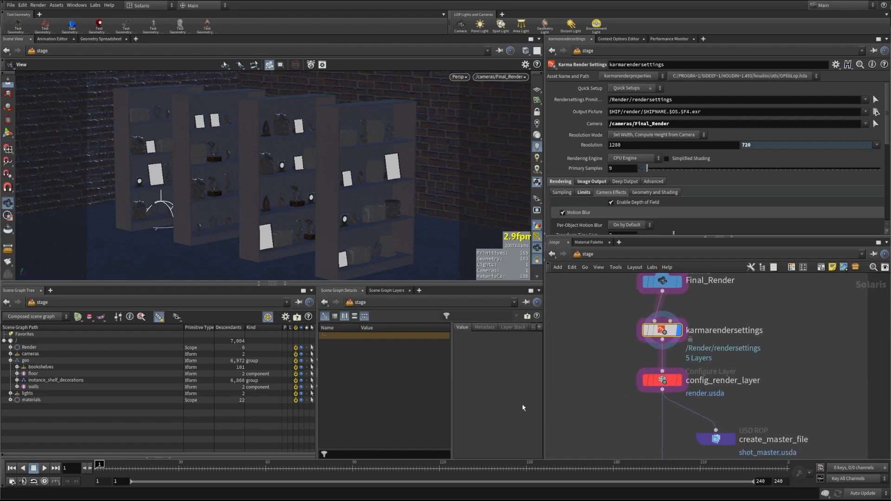
click(677, 383)
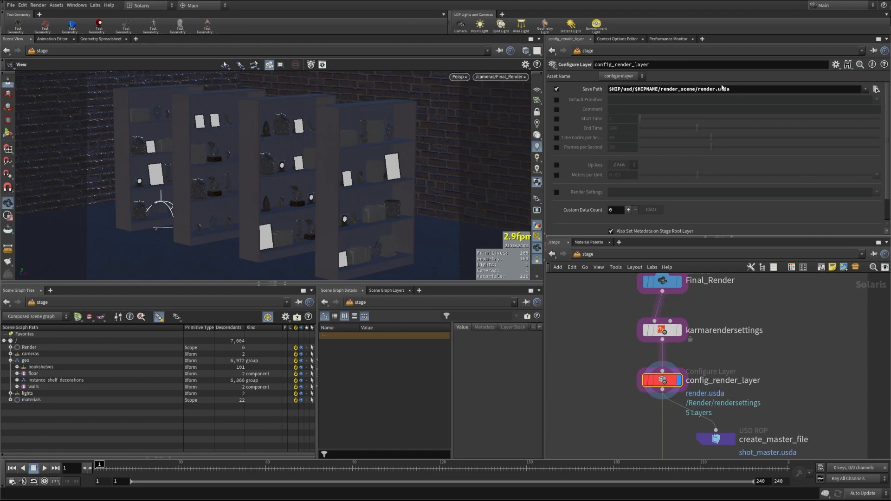
scroll(626, 358, down, 3)
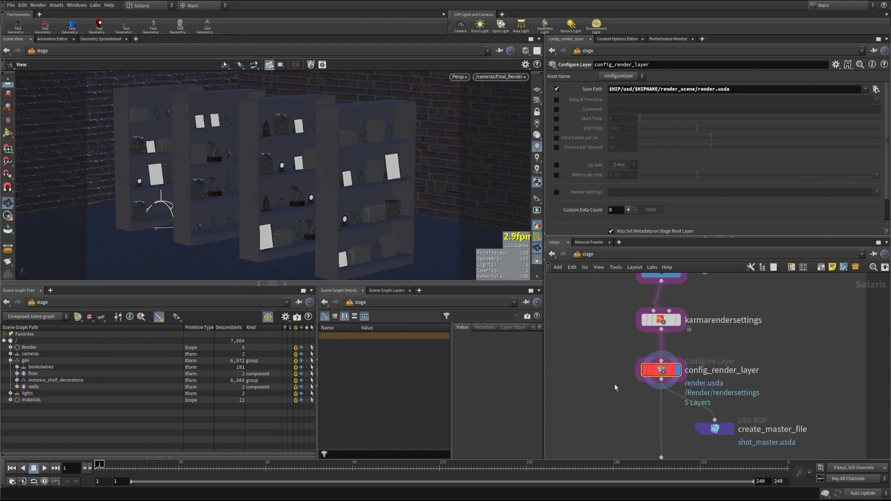
- Select the create_master_file USD ROP and review its shot_master.usda output file and save style
click(718, 386)
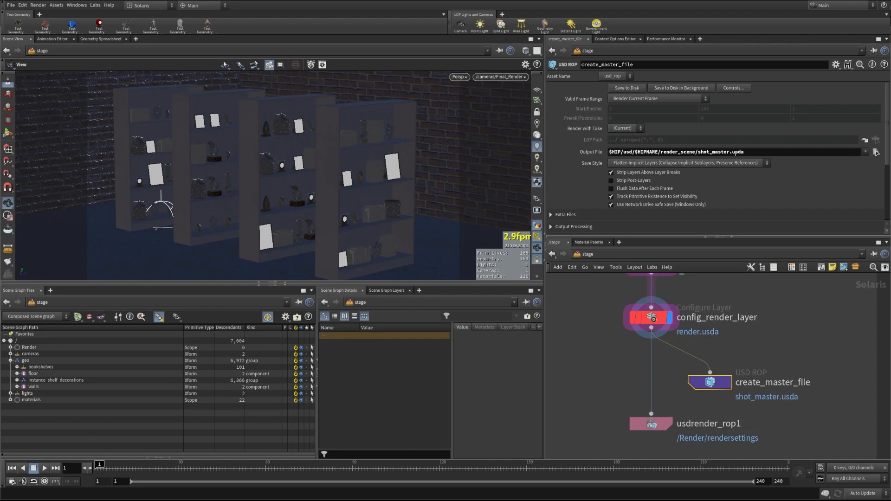
middle_drag(613, 348, 621, 384)
scroll(619, 385, down, 1)
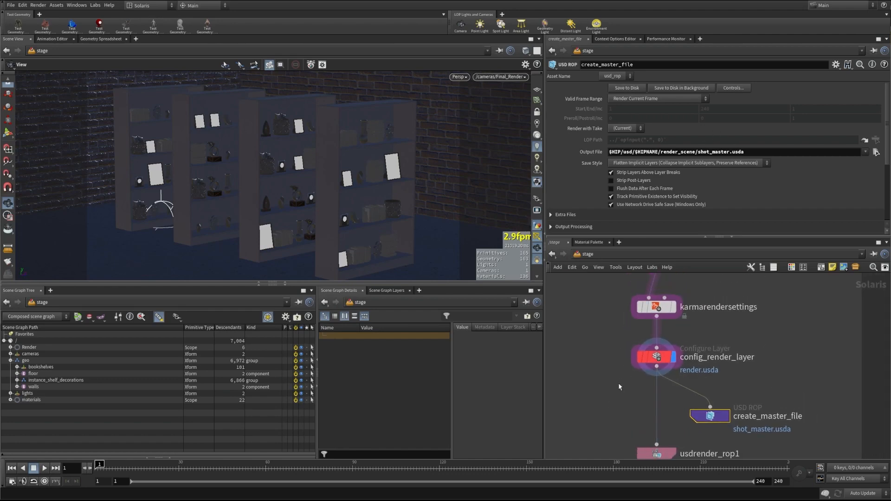
- Save the whole layered scene to disk with the create_master_file USD ROP
scroll(616, 348, down, 4)
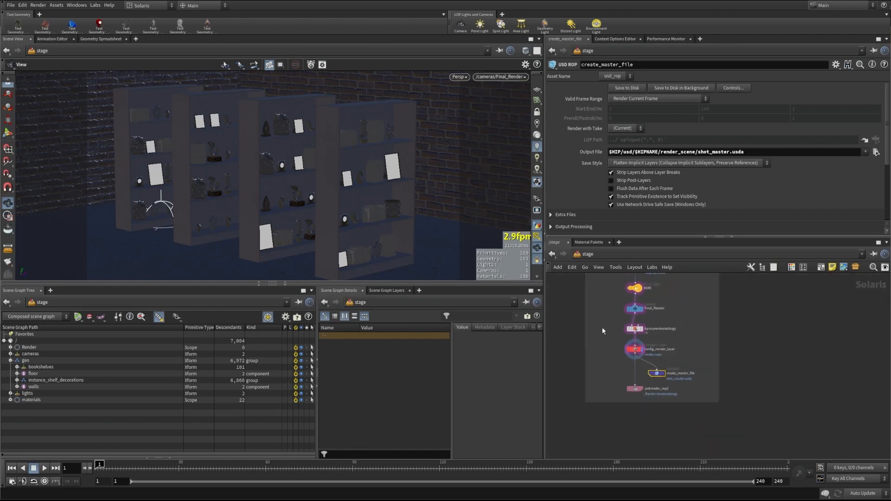
middle_drag(603, 330, 614, 408)
mouse_move(616, 328)
middle_down()
mouse_move(618, 423)
mouse_move(636, 384)
middle_up()
middle_drag(624, 445, 617, 304)
scroll(637, 383, up, 3)
scroll(668, 437, up, 2)
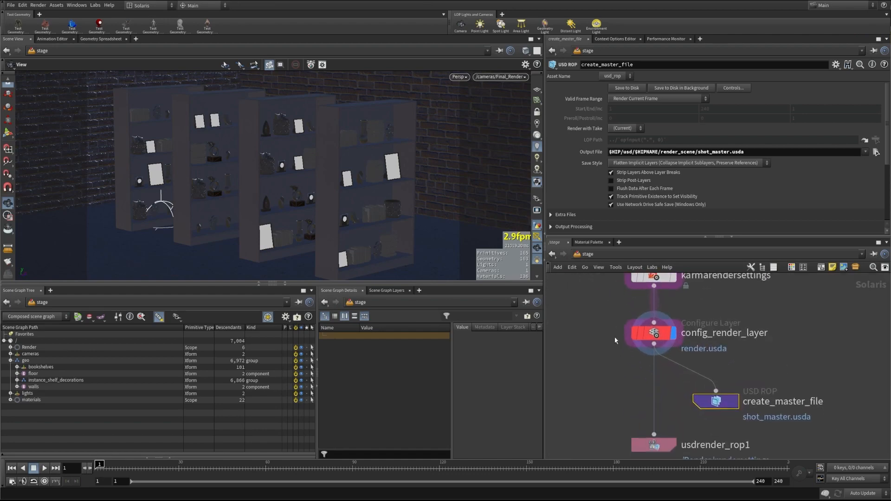
click(627, 88)
- Render the config_render_layer scene in the viewport with Karma and save the project file
click(654, 333)
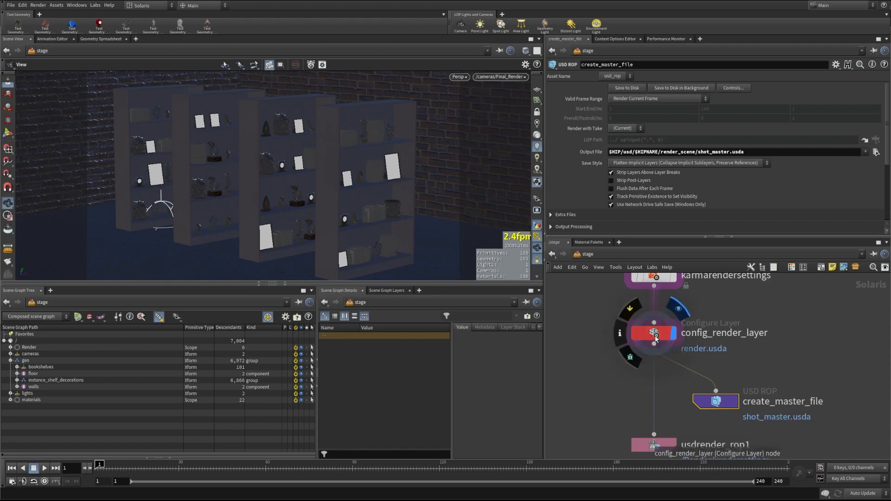
click(458, 76)
click(468, 116)
key(ctrl+s)
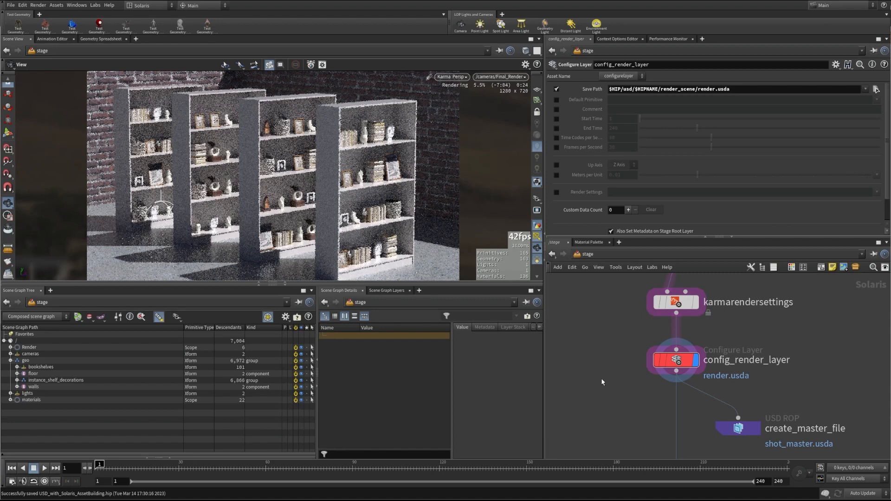
scroll(312, 175, up, 5)
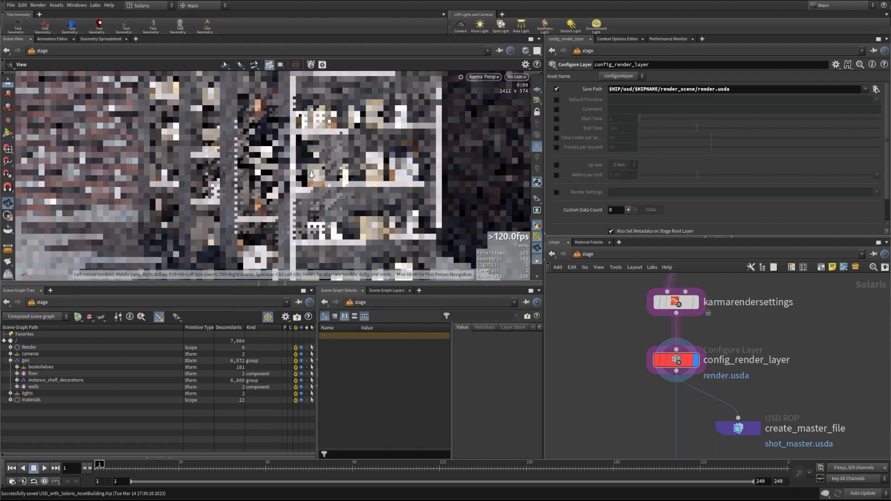
drag(311, 174, 259, 192)
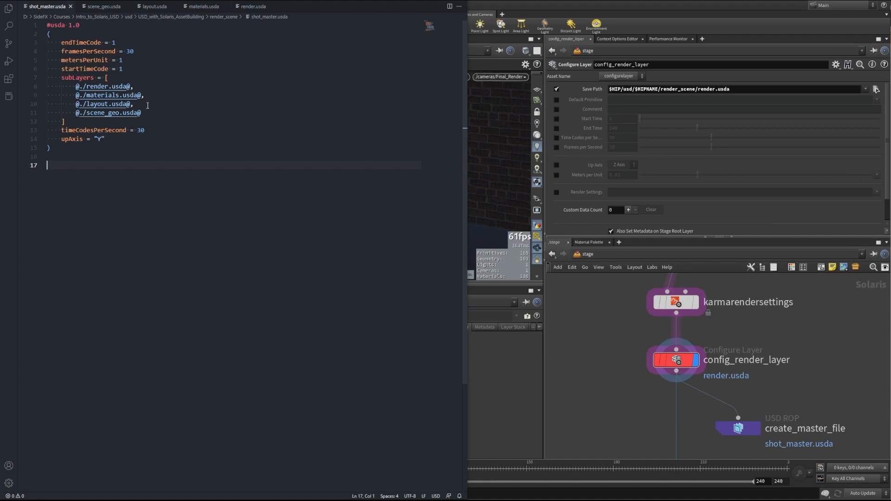
- In the code editor, examine the sublayer list in shot_master.usda, from scene_geo.usda up to render.usda
drag(141, 113, 44, 102)
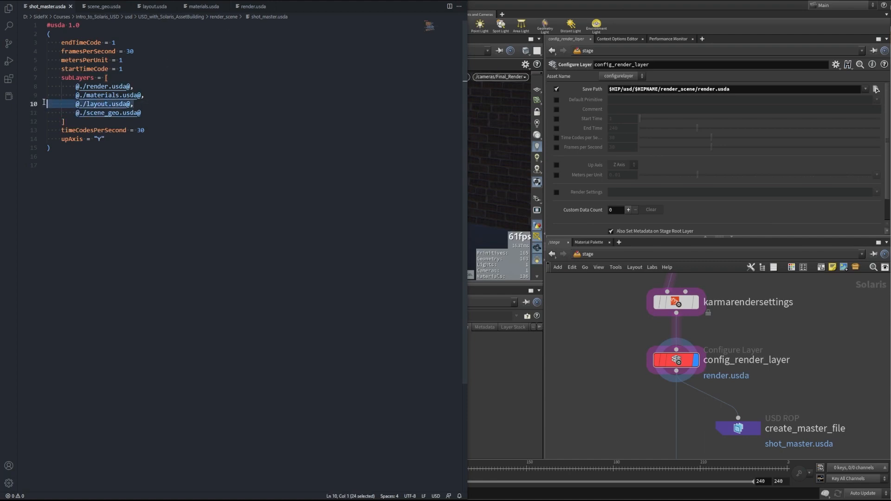
drag(155, 95, 45, 90)
click(143, 87)
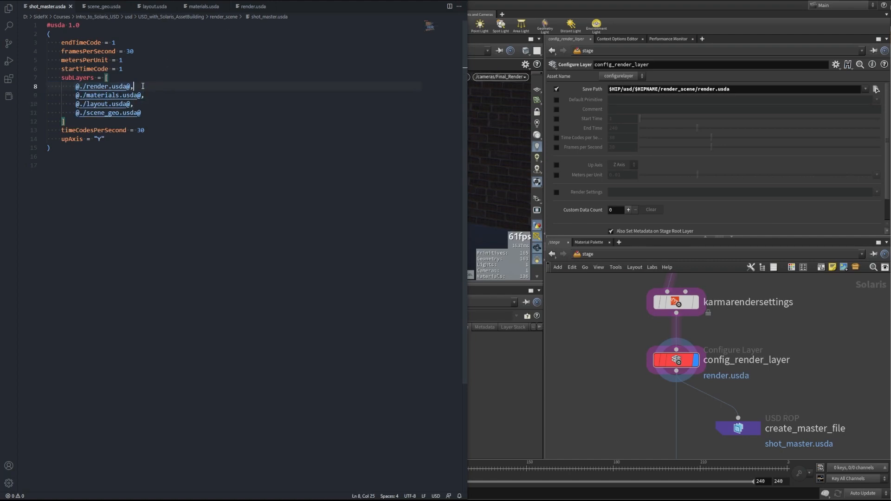
drag(143, 86, 49, 87)
click(192, 131)
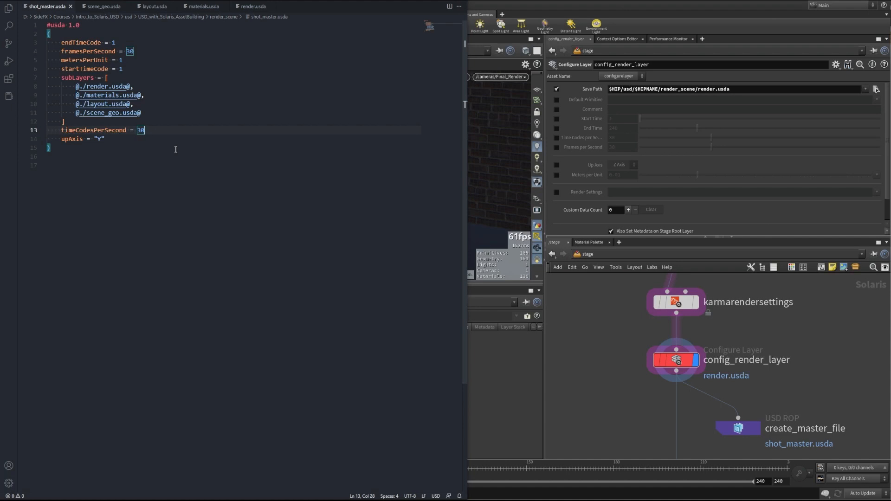
- Open scene_geo.usda and examine the geo group's definition with its floor and walls Xforms and their mesh data
click(102, 7)
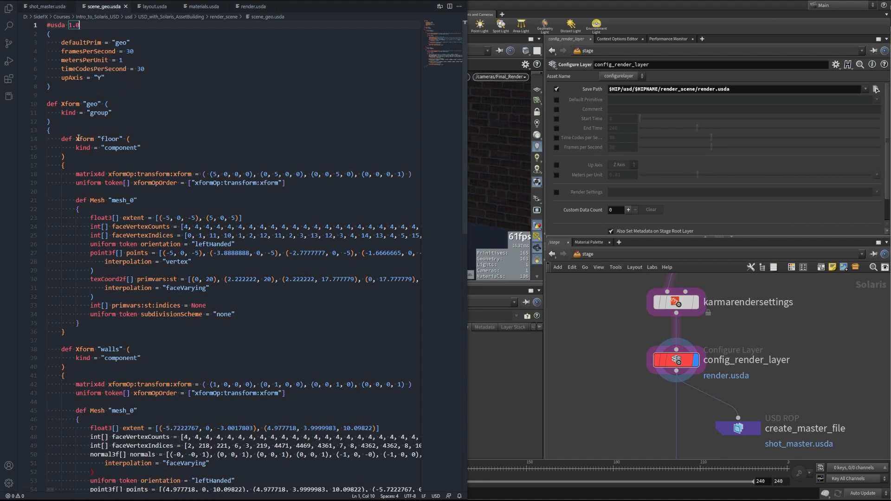
drag(46, 105, 104, 104)
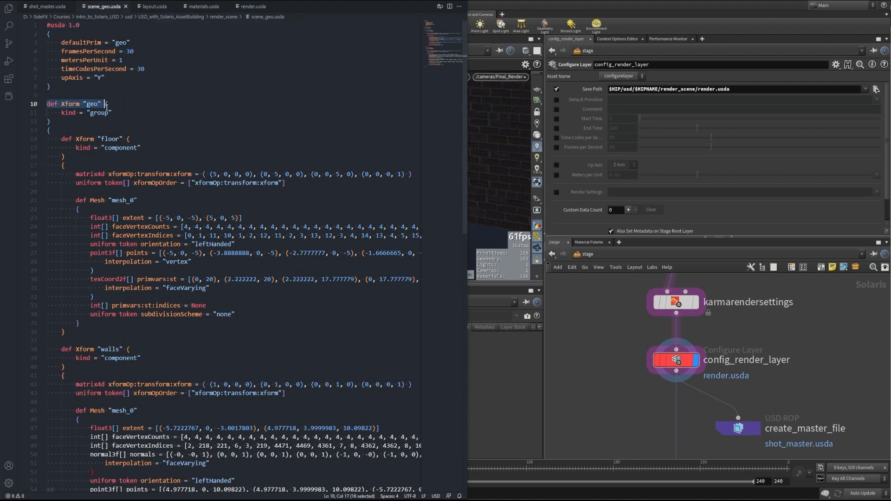
drag(62, 138, 134, 139)
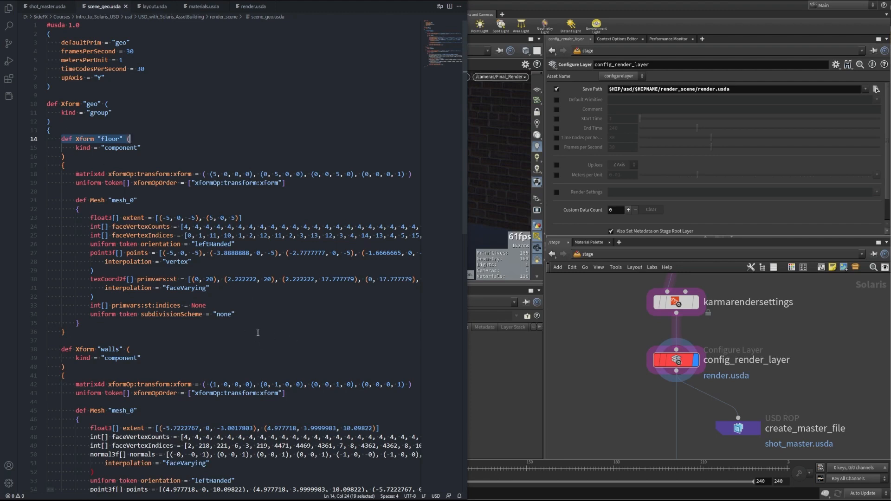
drag(61, 349, 139, 349)
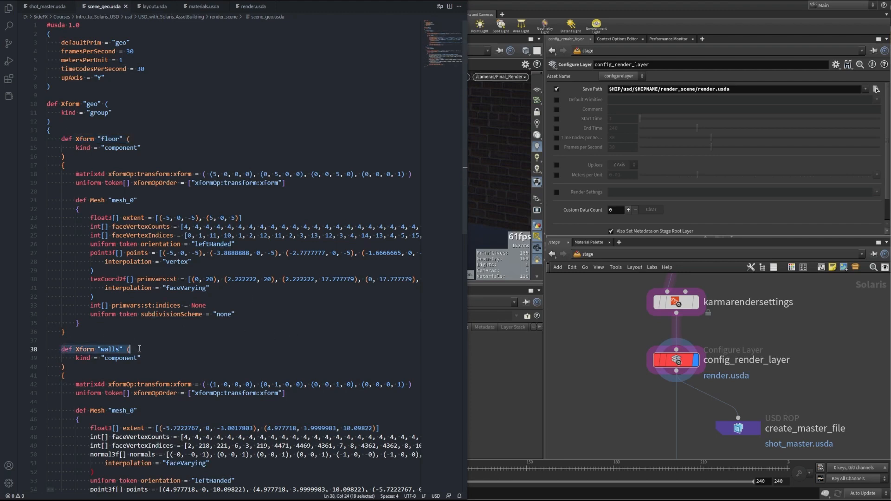
scroll(114, 372, down, 3)
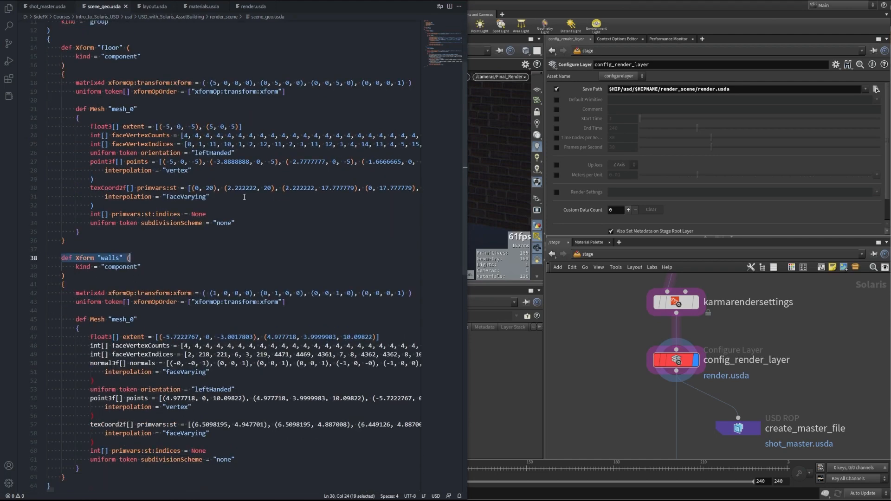
scroll(146, 54, up, 3)
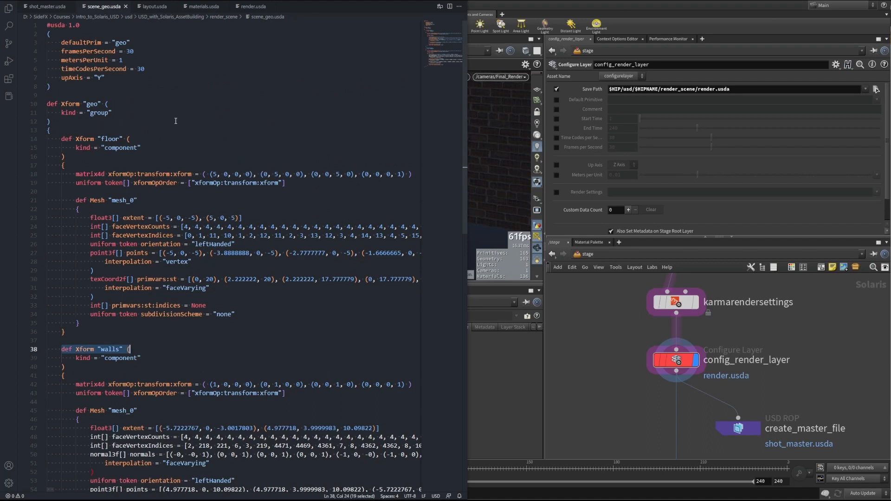
- Open layout.usda and examine the bookshelves Xform under geo and the bookshelf prim's reference to bookshelf.usd
click(153, 7)
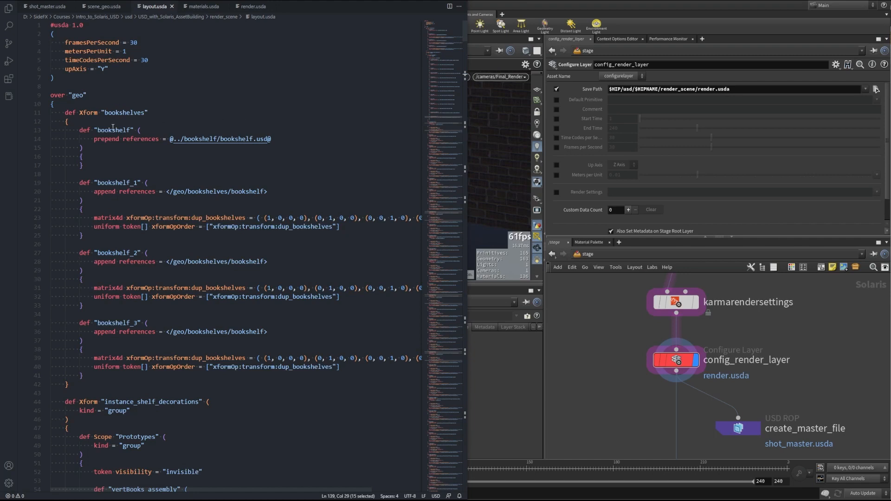
drag(90, 95, 148, 113)
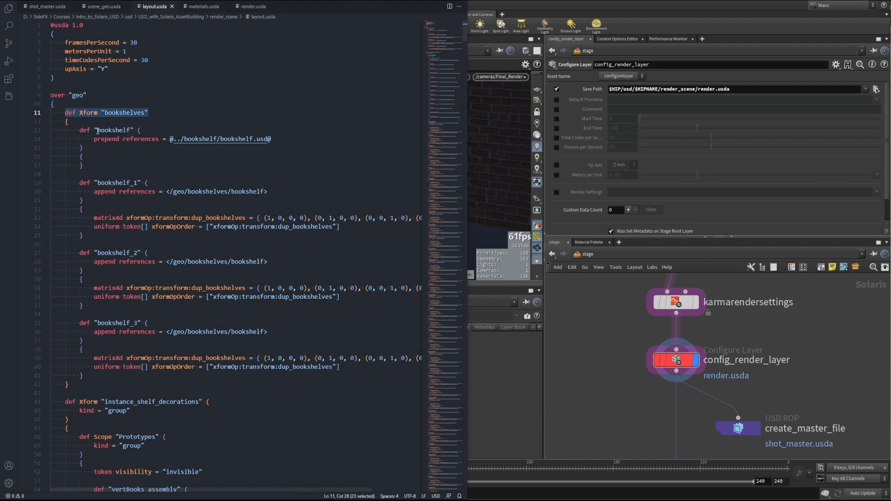
drag(79, 130, 146, 129)
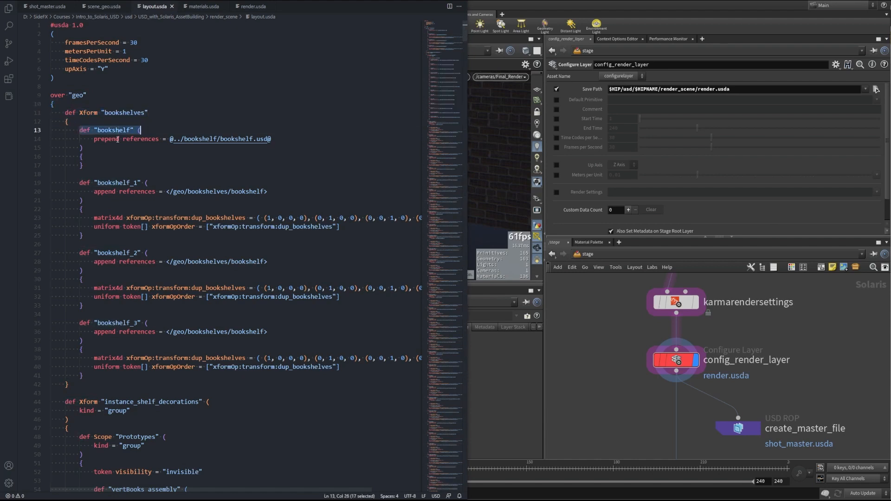
drag(94, 139, 268, 141)
click(212, 165)
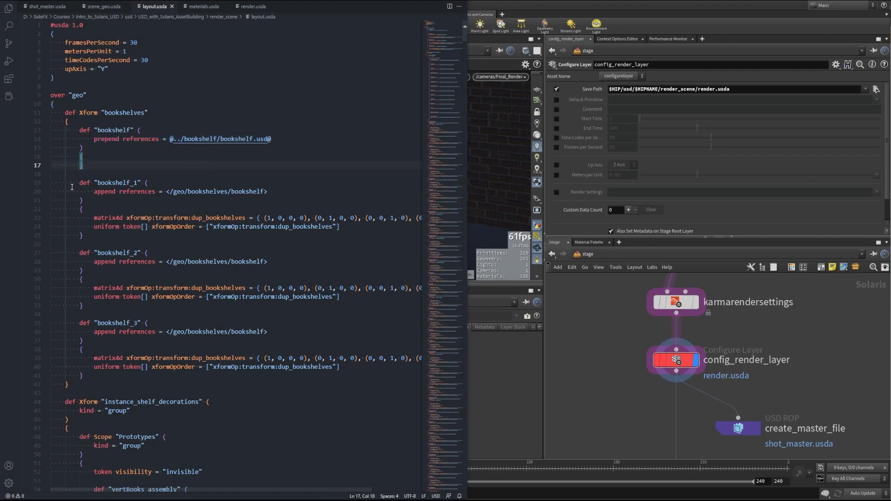
- Examine the bookshelf_1, bookshelf_2 and bookshelf_3 duplicates, including their internal references and dup_bookshelves transforms
drag(77, 184, 148, 183)
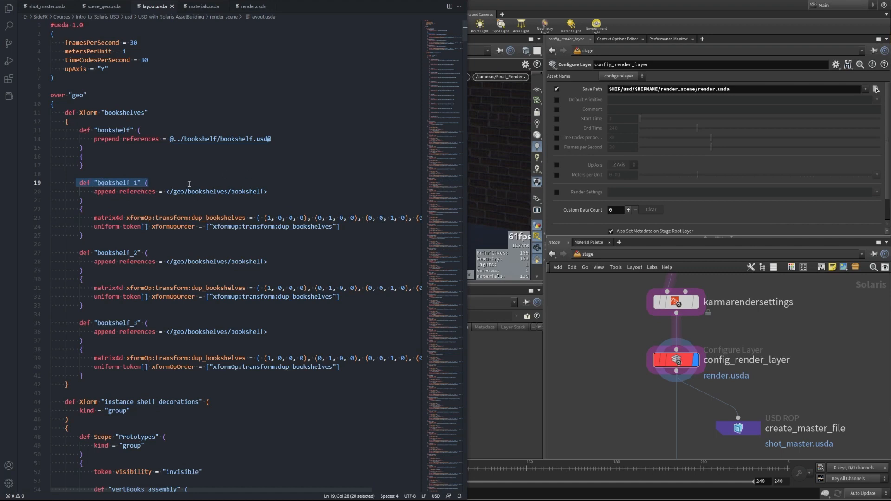
drag(94, 217, 246, 217)
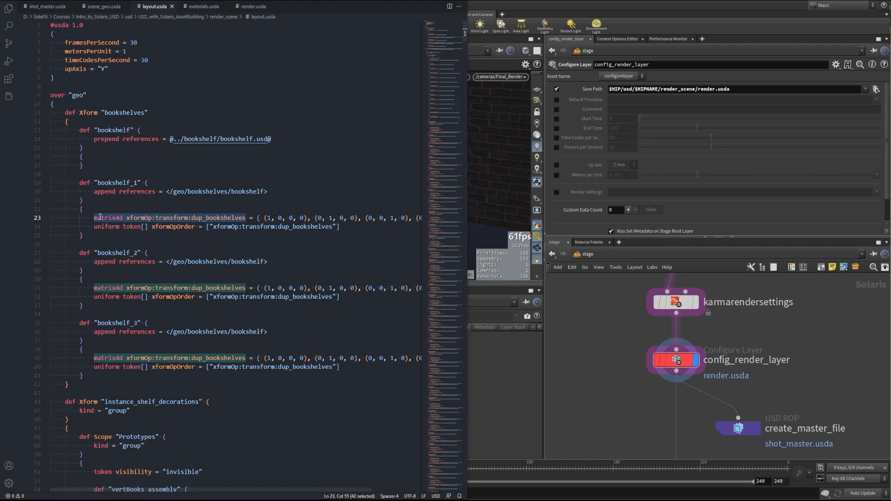
click(359, 203)
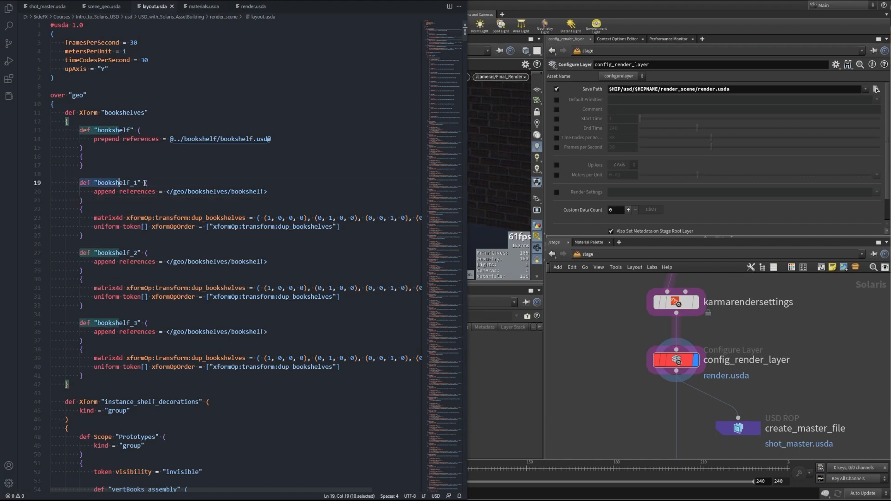
drag(79, 182, 343, 367)
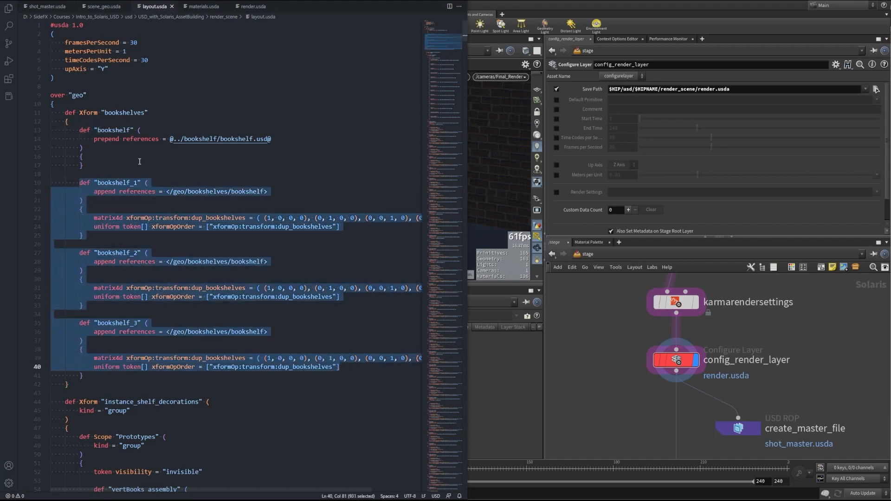
click(318, 314)
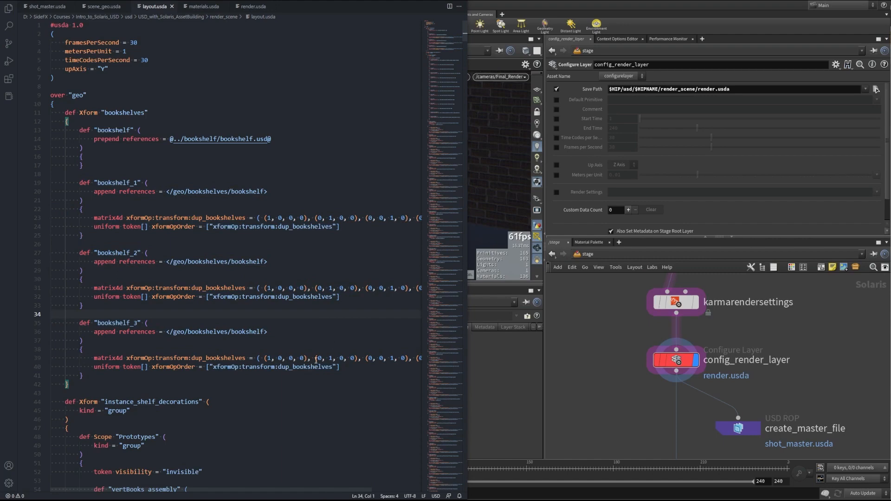
- Examine the instance_shelf_decorations group, its kind, and the Prototypes scope with its visibility token
scroll(189, 316, down, 10)
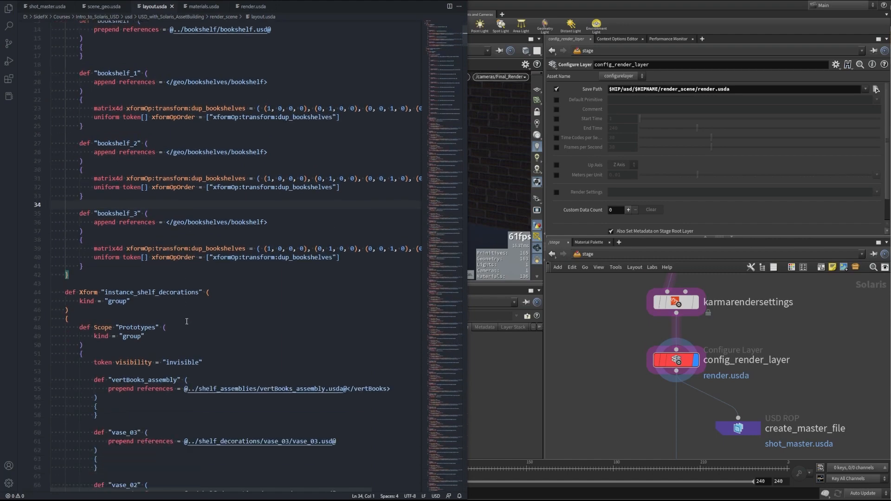
scroll(77, 131, down, 1)
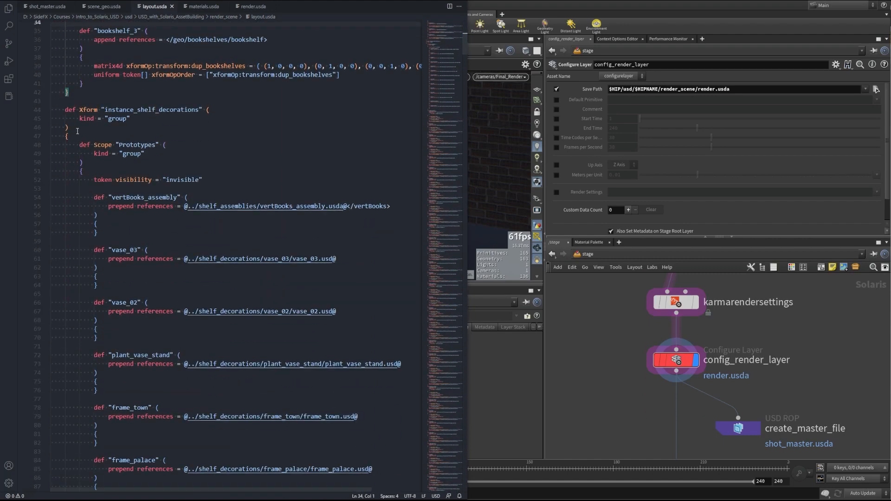
drag(66, 110, 210, 109)
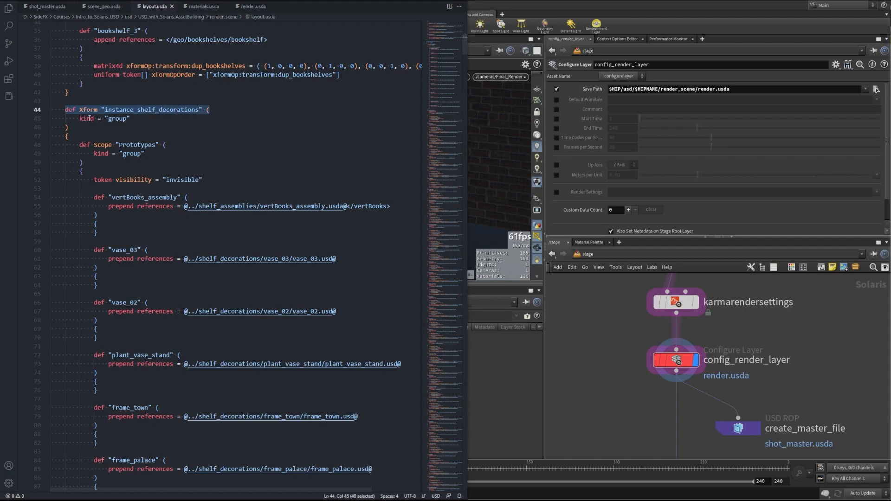
drag(76, 118, 131, 118)
drag(79, 145, 166, 145)
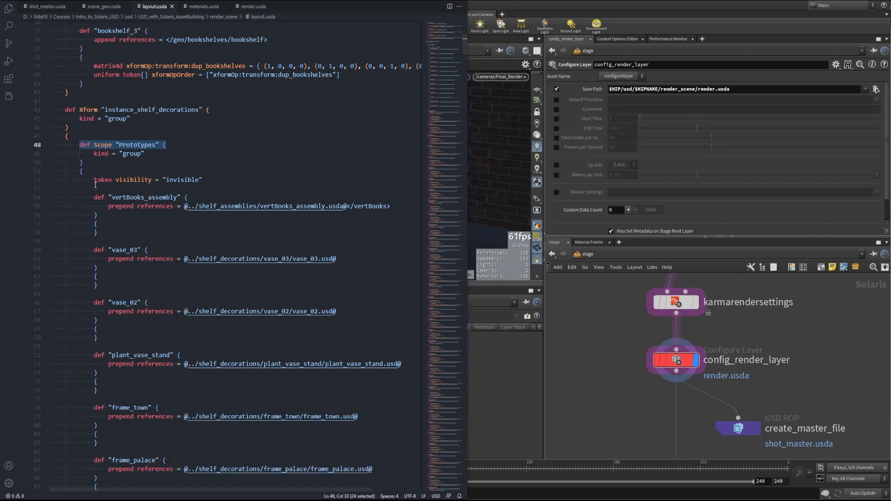
drag(95, 183, 230, 178)
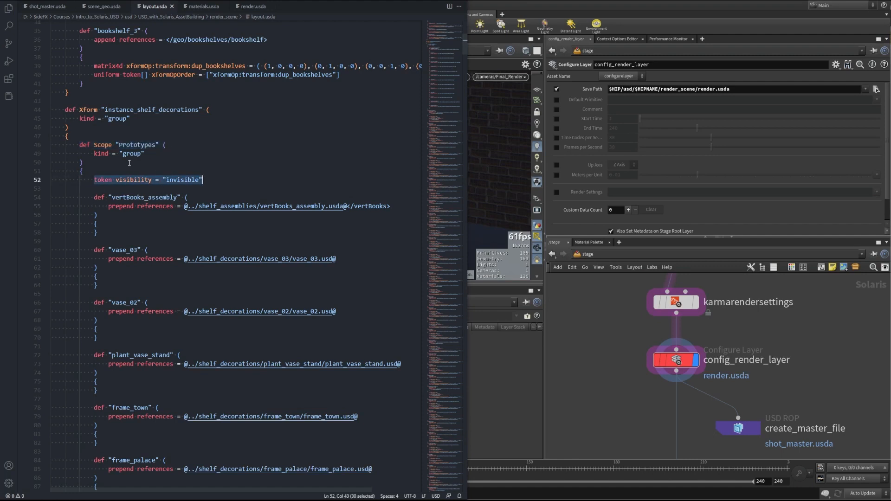
- Review the file references of the prototypes, from vertBooks_assembly and vase_03 through bookStacks_assembly and basket_assembly
scroll(147, 220, down, 2)
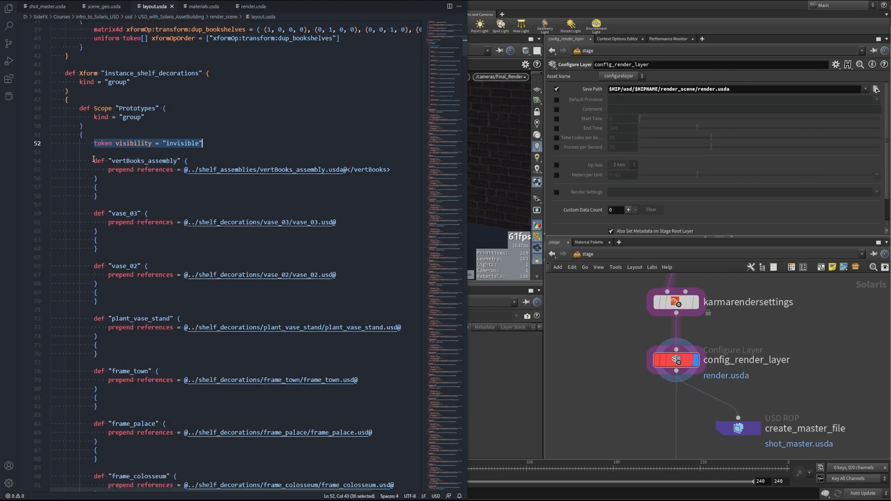
click(136, 181)
click(122, 170)
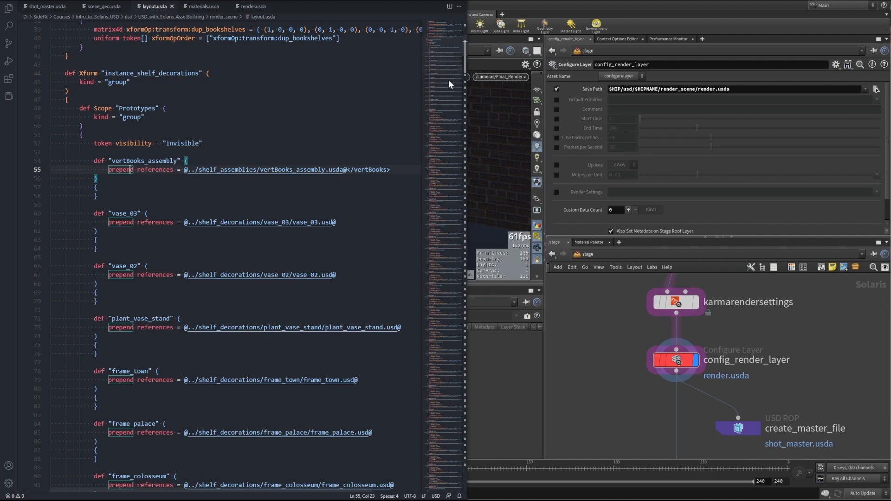
click(319, 222)
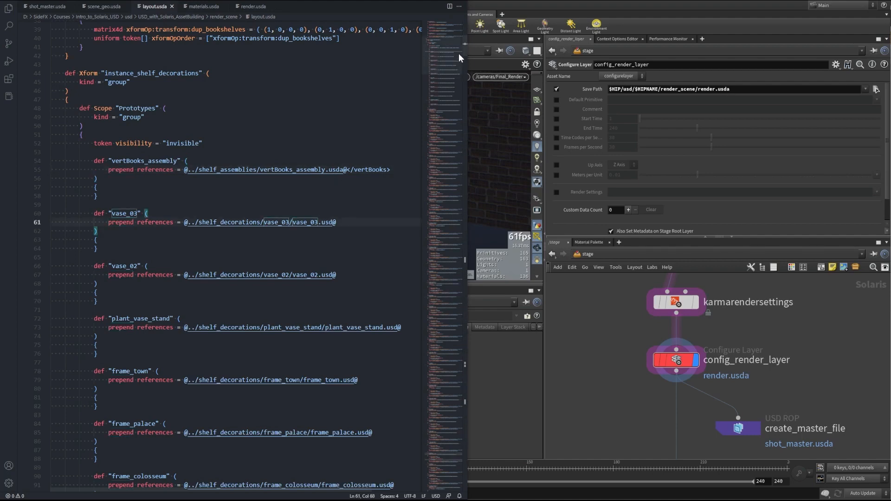
scroll(453, 56, down, 7)
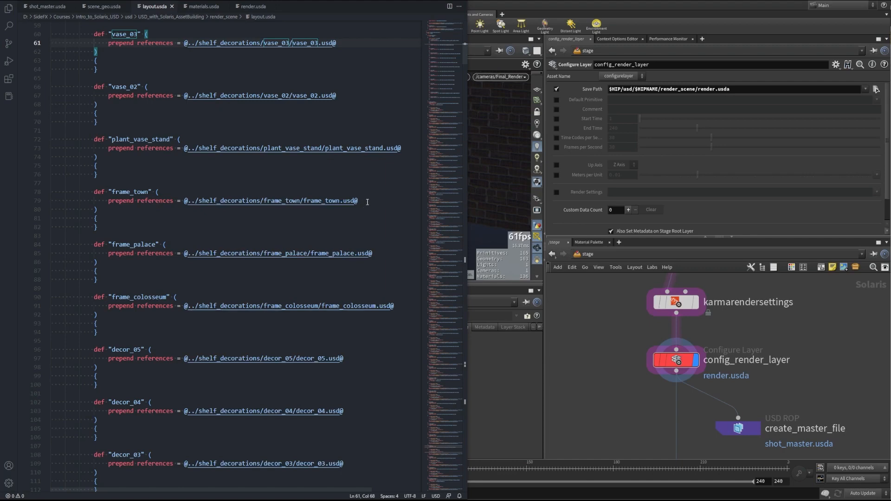
scroll(278, 227, down, 3)
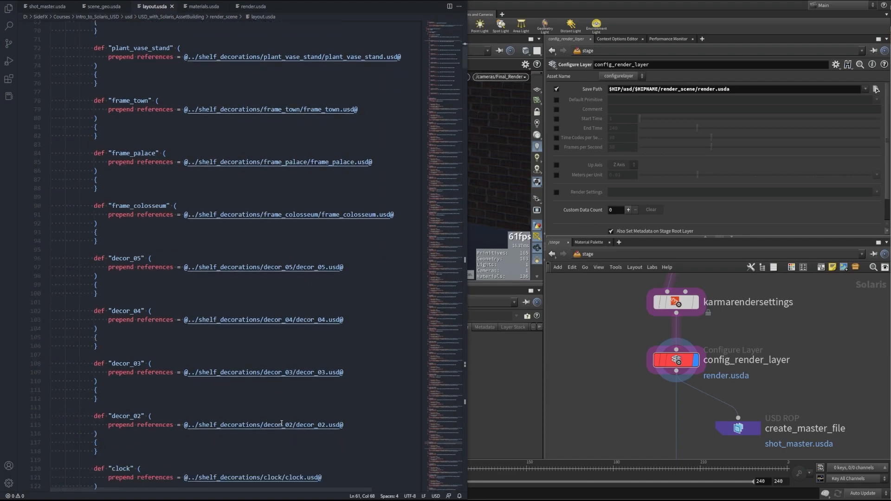
scroll(282, 423, down, 4)
scroll(355, 343, down, 3)
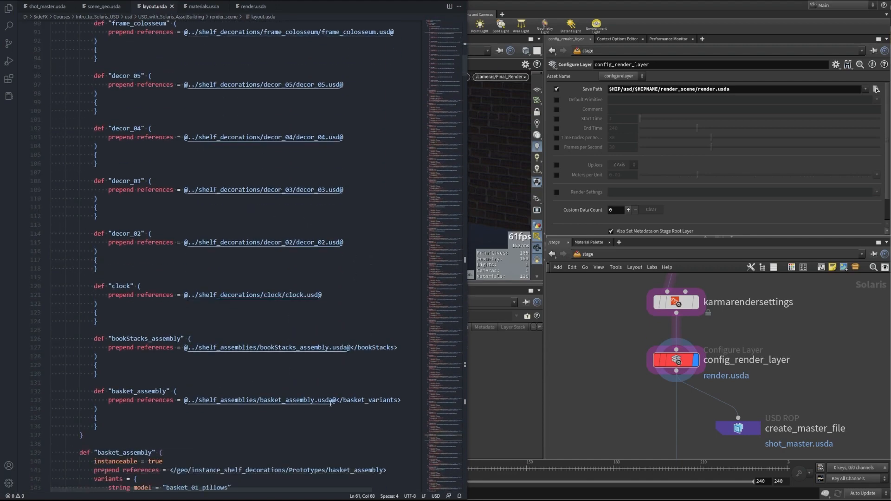
drag(407, 399, 86, 338)
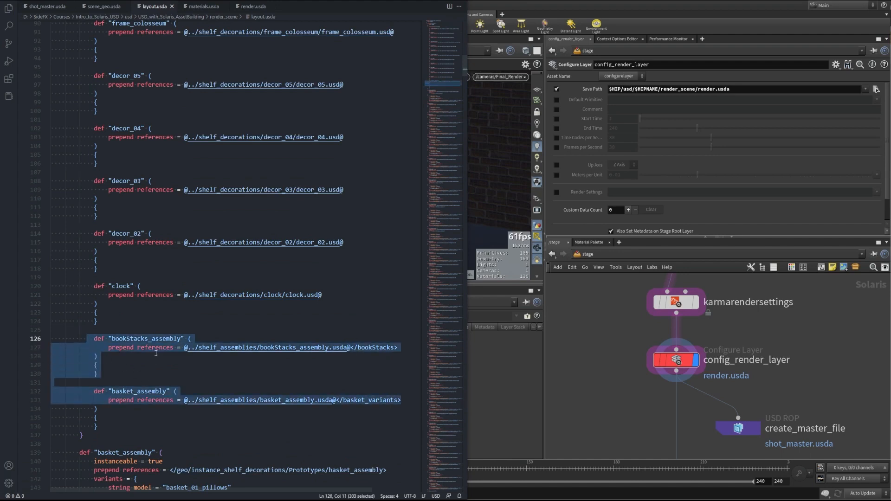
click(143, 382)
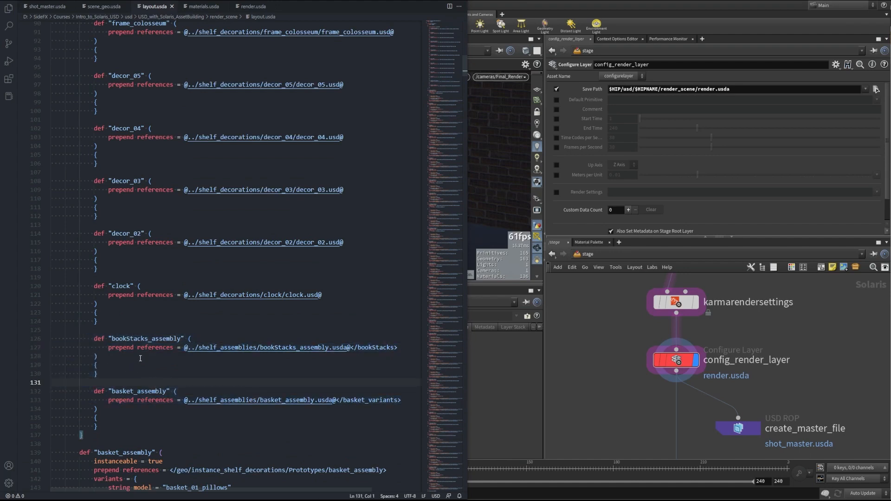
- Examine the basket_assembly instance's instanceable flag and model variant, and locate its further occurrences such as basket_assembly1
scroll(121, 361, down, 1)
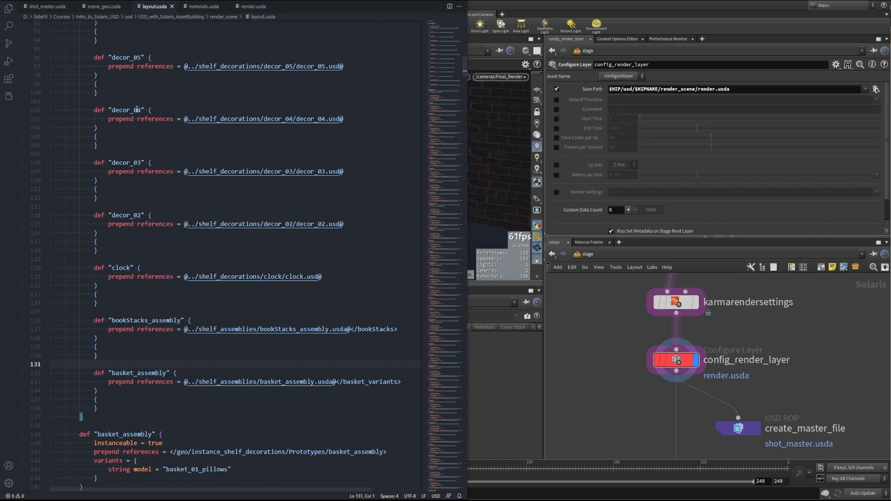
scroll(137, 110, down, 8)
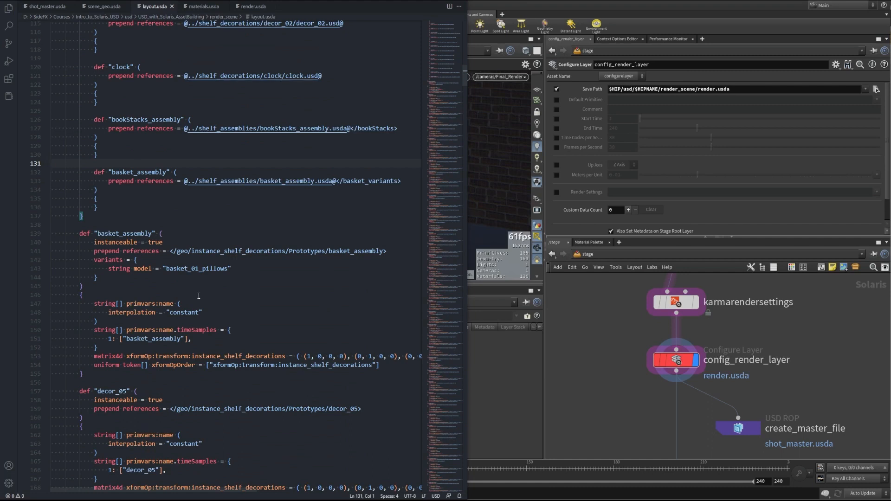
double_click(92, 233)
key(shift+End)
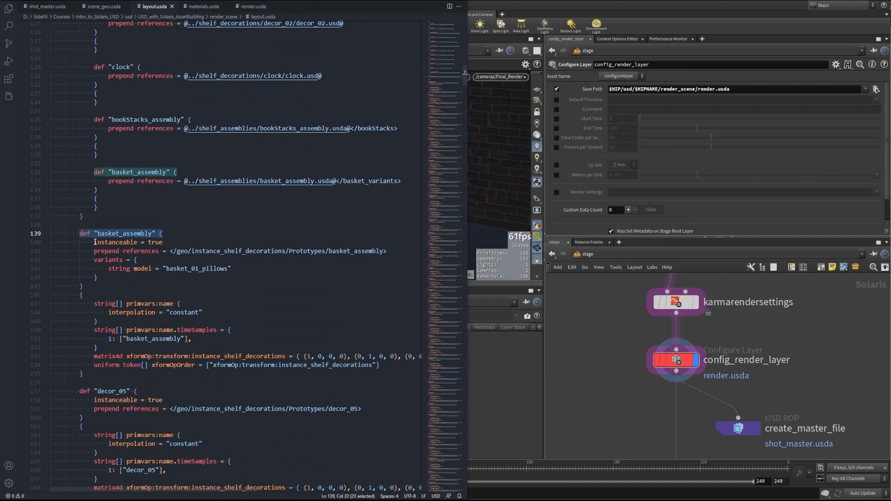
drag(95, 242, 177, 238)
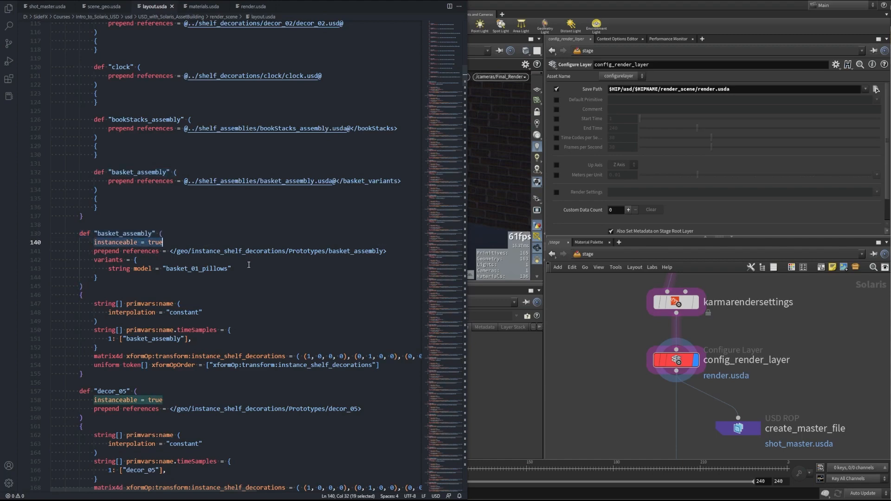
drag(94, 260, 145, 276)
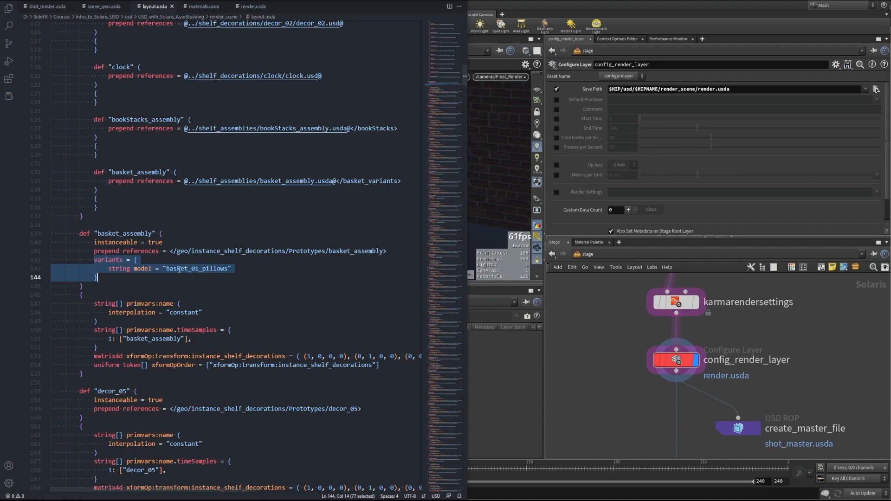
drag(97, 233, 154, 233)
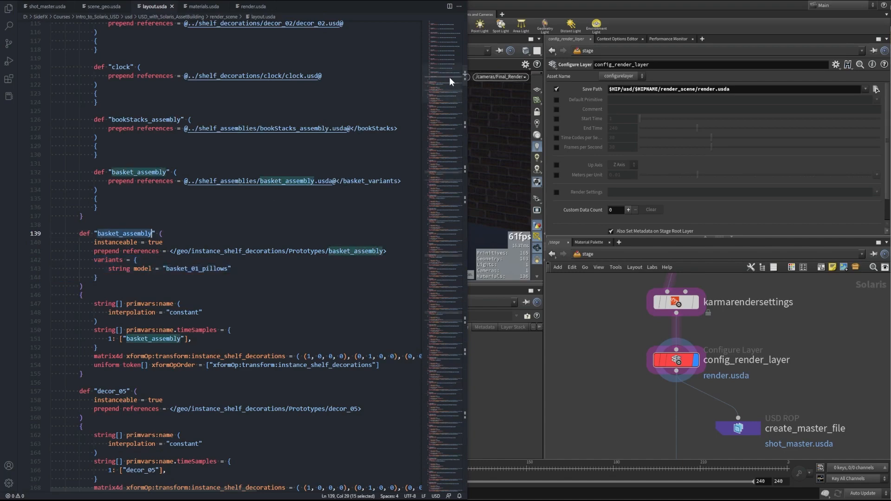
drag(448, 76, 447, 120)
scroll(448, 121, down, 1)
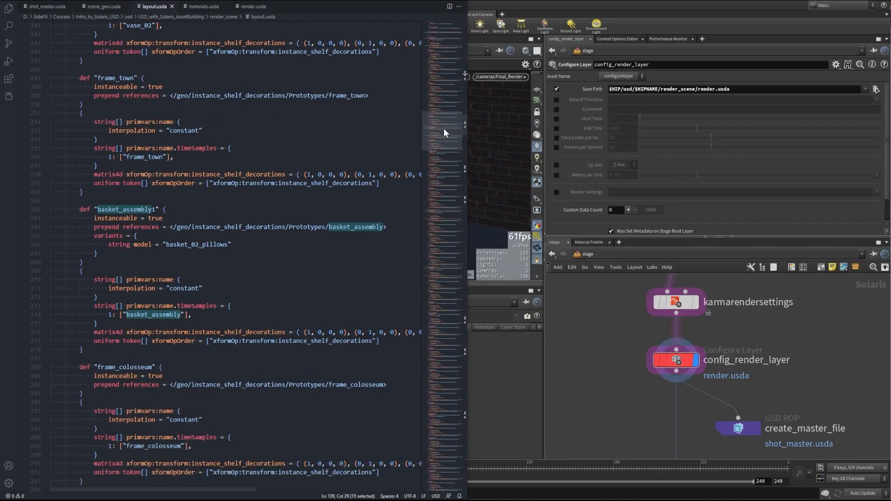
- Compare the model variants of the basket_assembly1 and basket_assembly2 instances and review the neighbouring decoration instances
drag(443, 128, 442, 167)
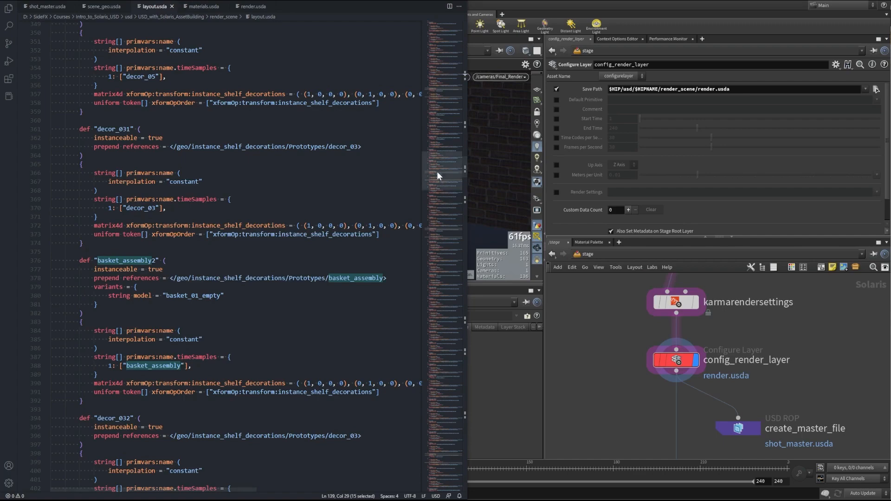
drag(437, 171, 447, 95)
scroll(358, 261, down, 15)
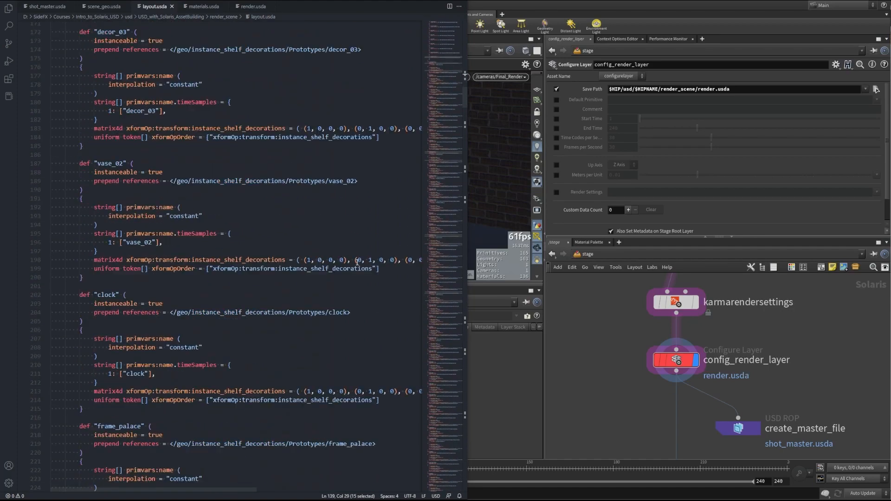
scroll(357, 262, down, 16)
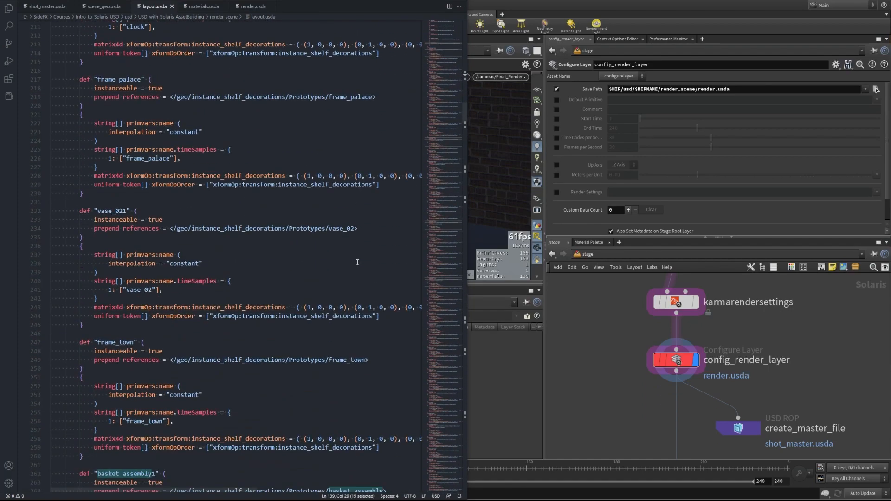
- Examine the vertBooks_assembly instance and compare its model variant with those of its further occurrences, such as vertBooks_assembly1 and vertBooks_assembly2
scroll(357, 262, down, 11)
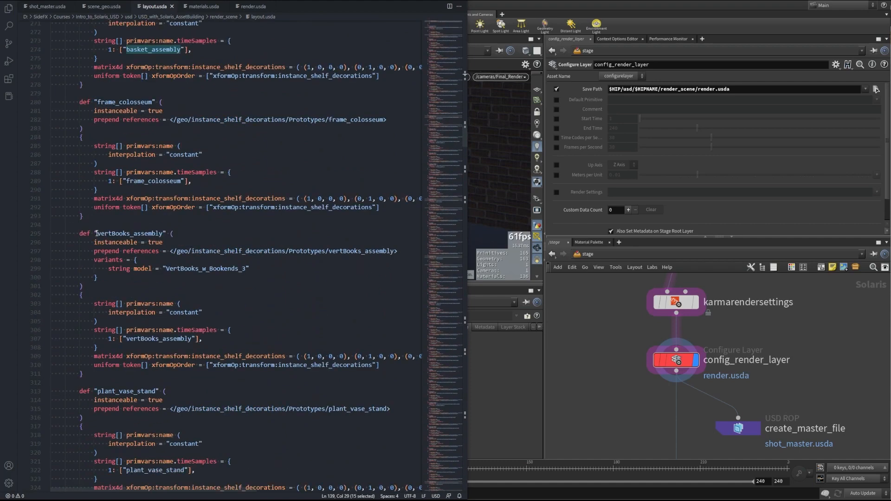
drag(97, 234, 164, 233)
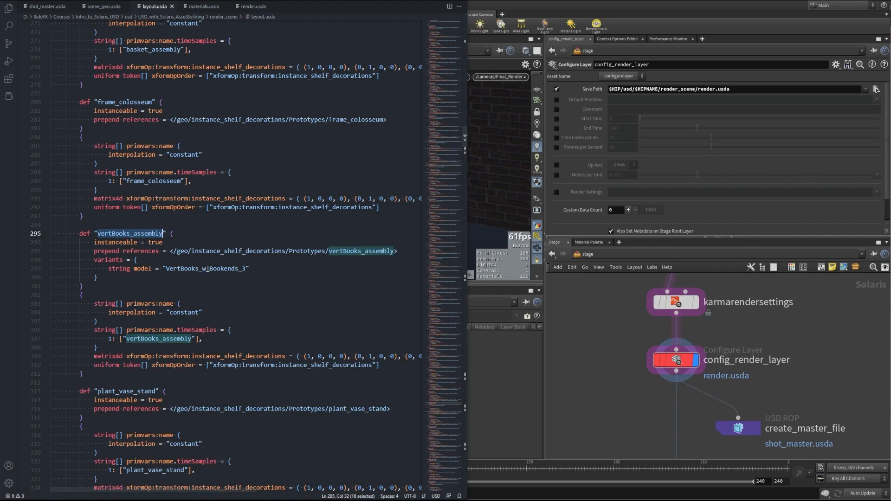
scroll(436, 139, down, 9)
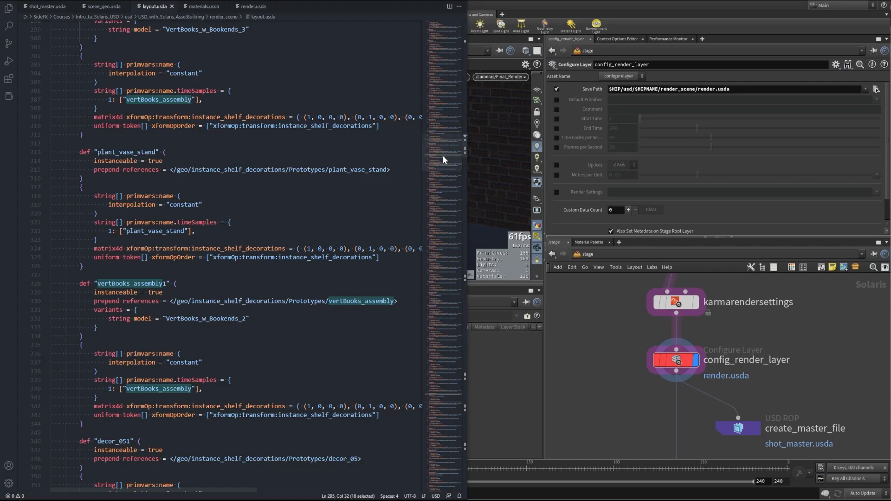
scroll(431, 214, down, 20)
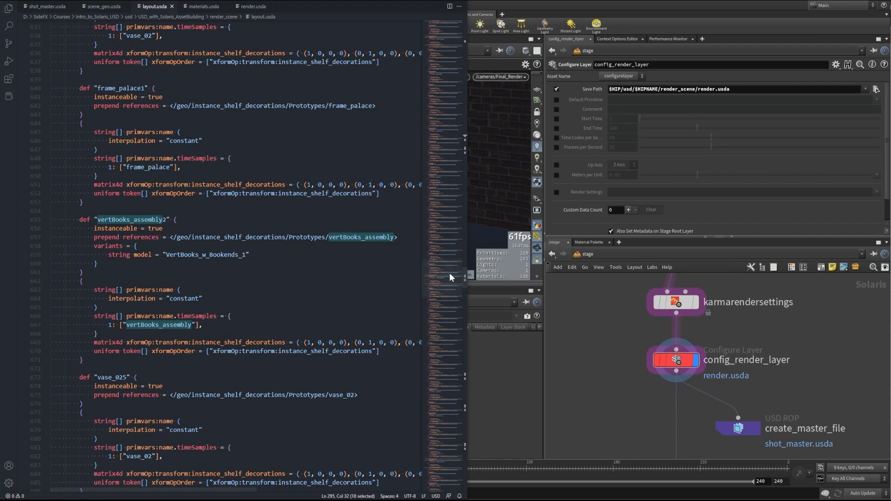
- Locate the bookStacks_assembly instance and compare the model variants of its numbered occurrences through the end of layout.usda
scroll(447, 272, up, 5)
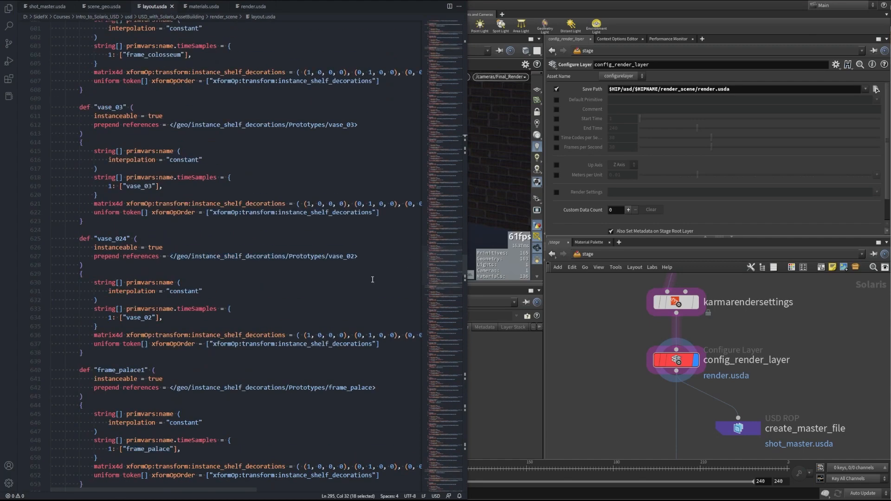
scroll(355, 274, up, 2)
scroll(356, 275, up, 8)
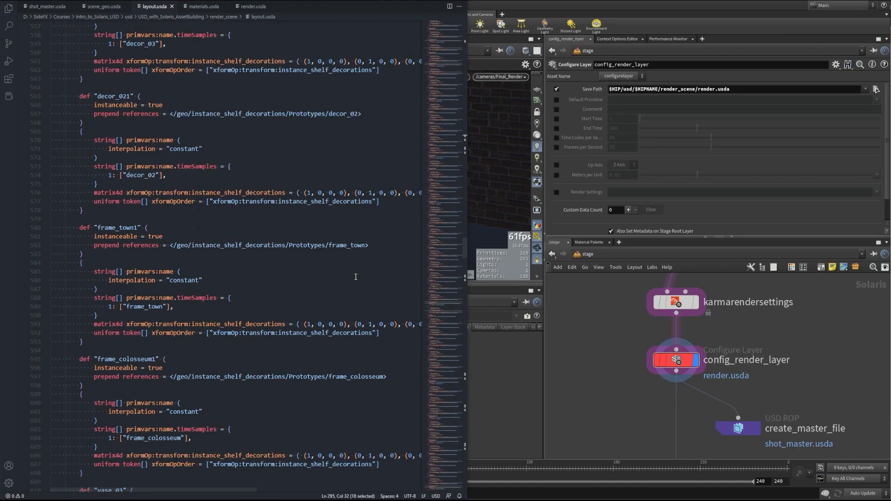
scroll(356, 277, up, 6)
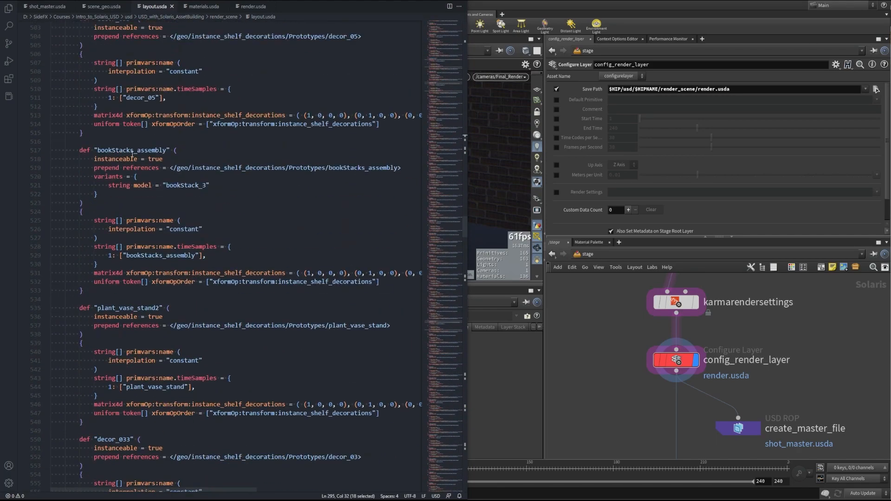
drag(97, 151, 166, 149)
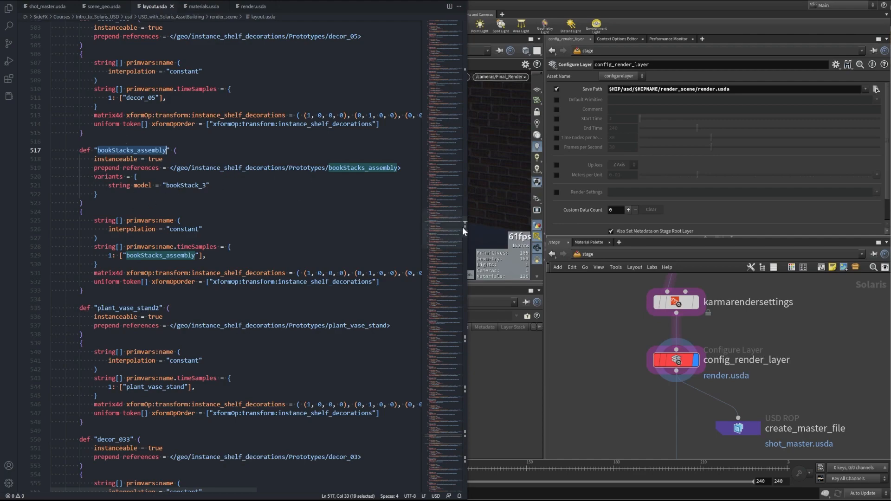
drag(445, 229, 436, 338)
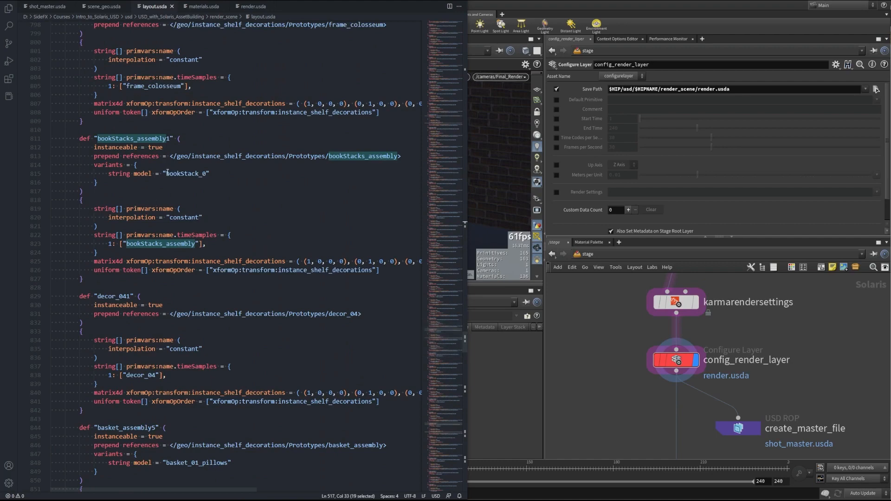
drag(442, 336, 433, 382)
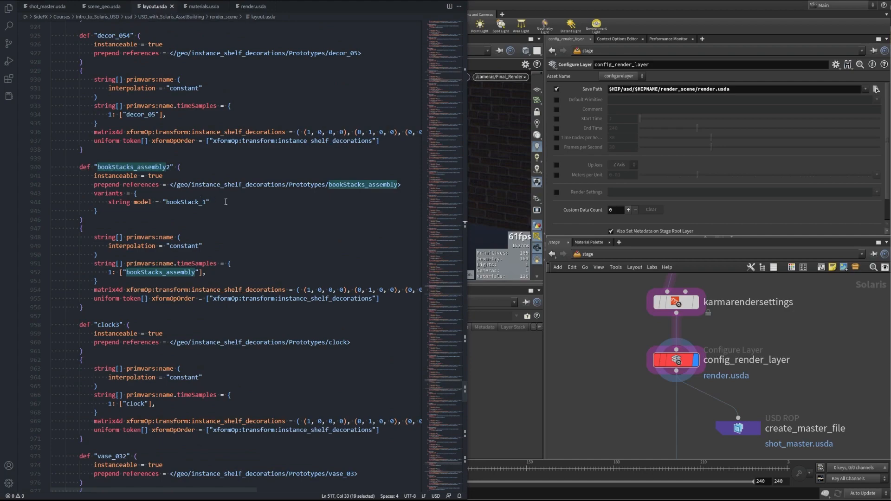
drag(442, 389, 444, 463)
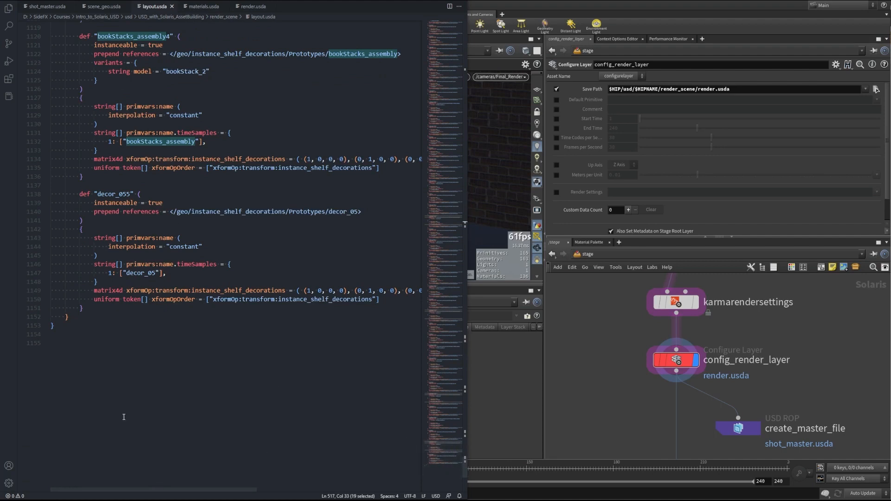
drag(444, 466, 440, 30)
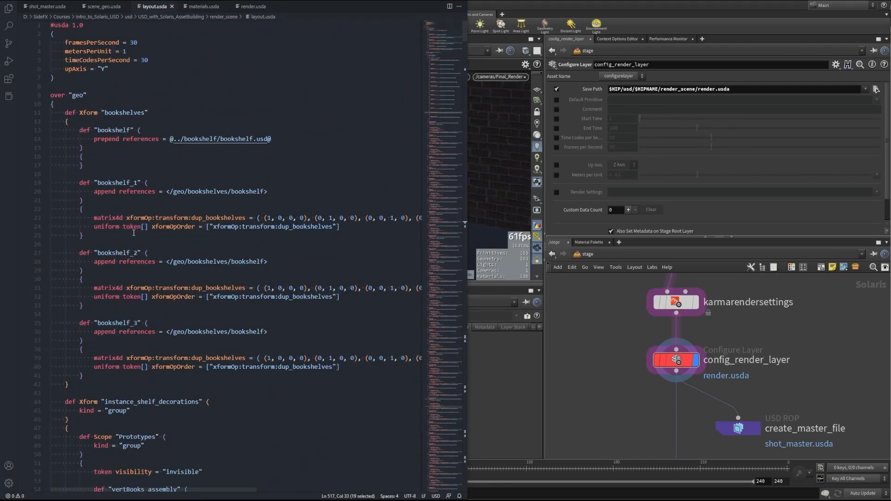
click(361, 104)
- Open materials.usda and examine the concrete material's shaders, texture file paths and preview surface definitions
click(187, 10)
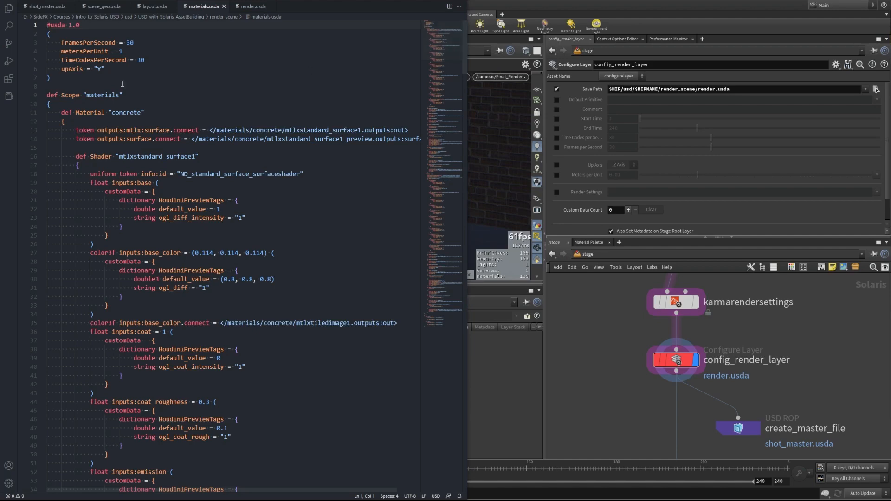
scroll(436, 57, down, 5)
drag(436, 57, 437, 115)
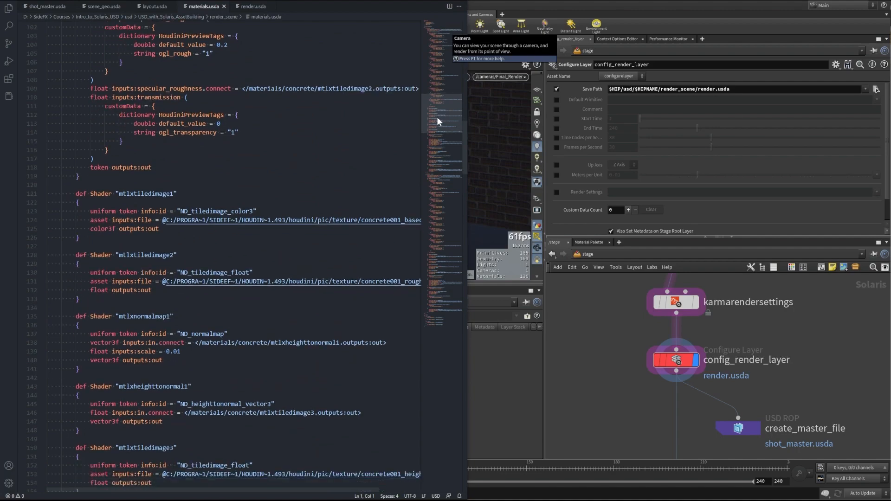
scroll(307, 365, down, 14)
scroll(307, 364, down, 20)
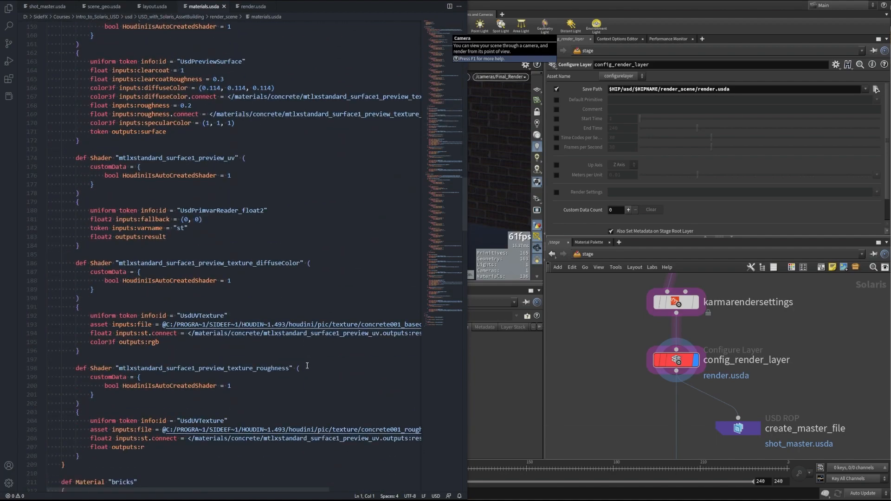
- Examine the bricks material's shaders and the material bindings on the floor and walls in materials.usda
scroll(306, 365, up, 1)
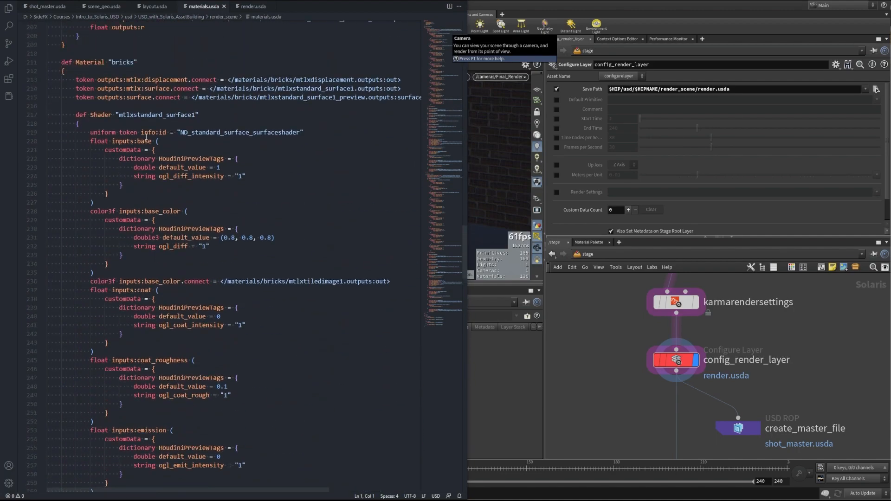
scroll(288, 205, down, 19)
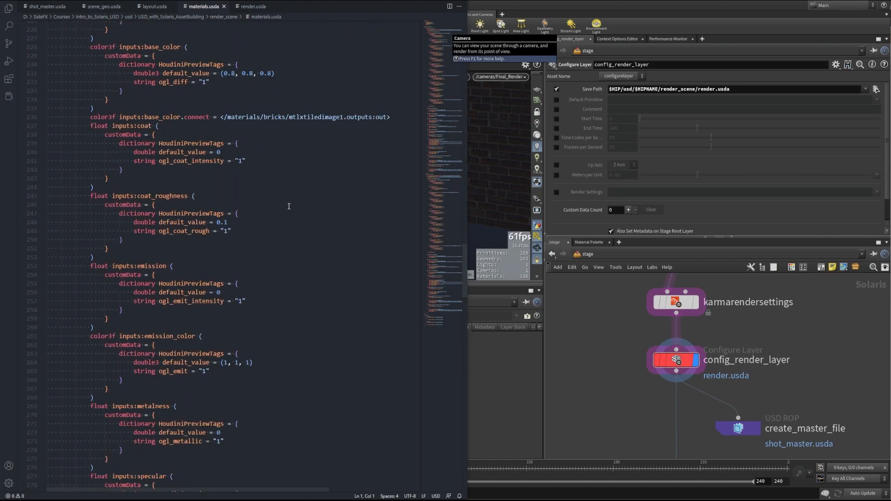
scroll(444, 260, down, 10)
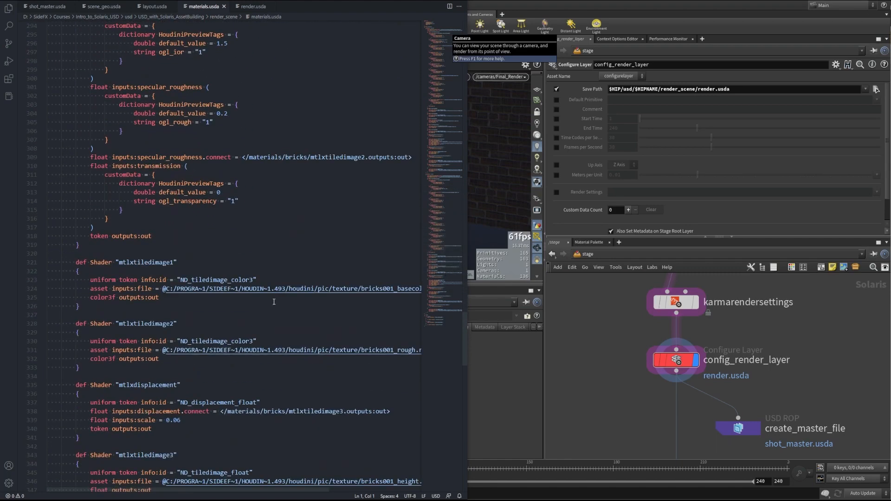
drag(444, 258, 436, 317)
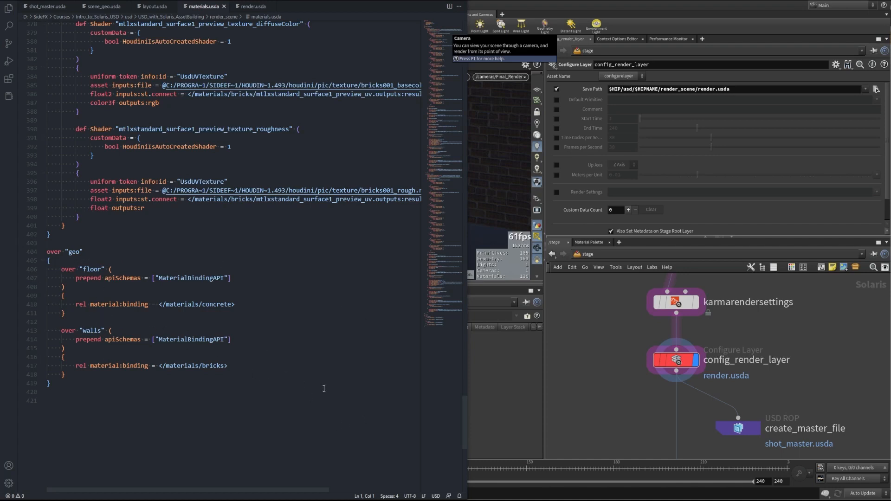
- Open render.usda and examine the HDRI dome light definition and its texture file attribute
click(250, 7)
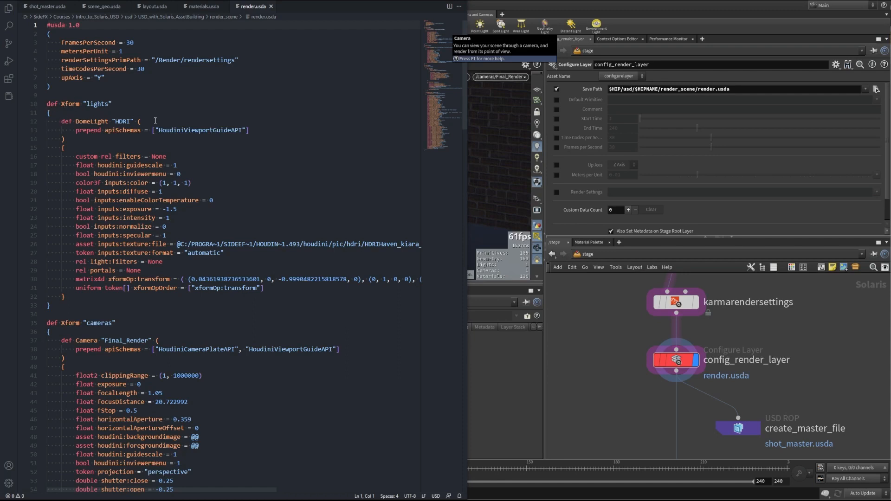
drag(62, 121, 149, 118)
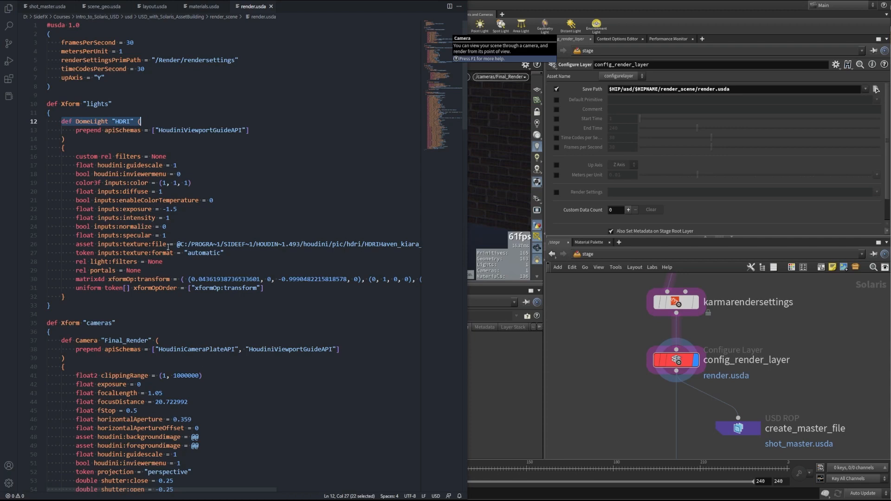
drag(72, 245, 172, 246)
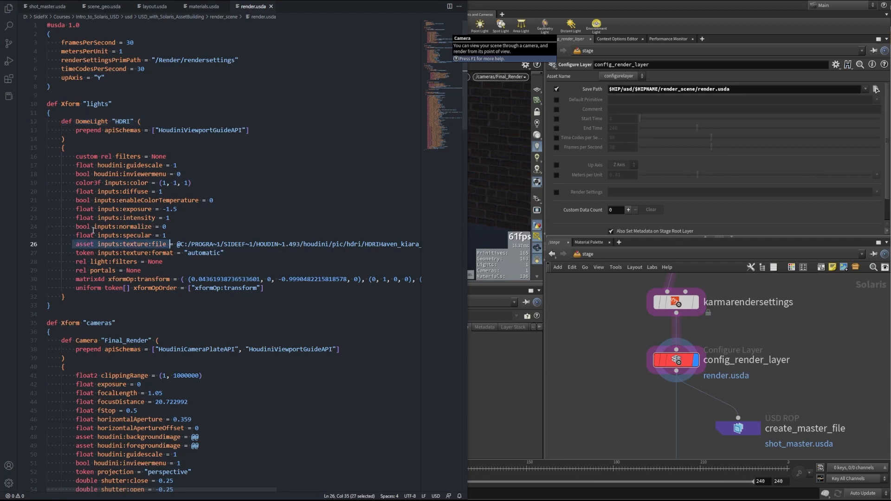
- Examine the cameras Xform and the Final_Render camera's attributes in render.usda
scroll(93, 230, down, 2)
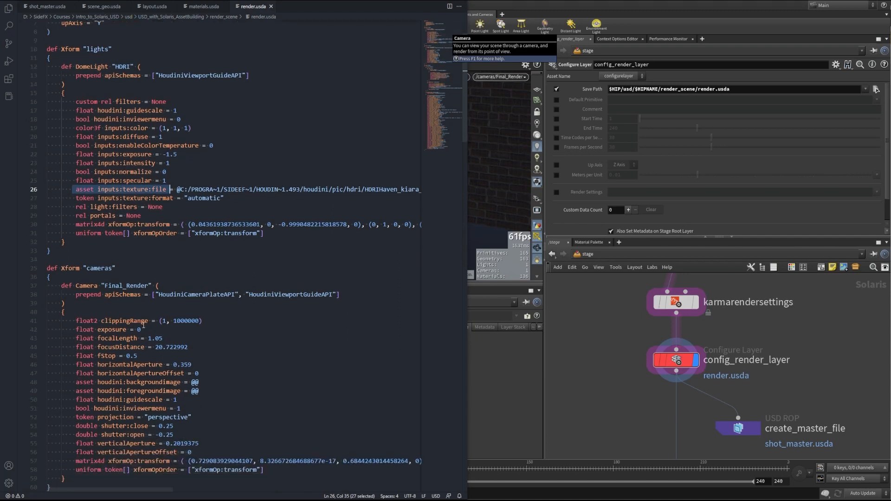
scroll(143, 325, down, 3)
drag(61, 213, 158, 212)
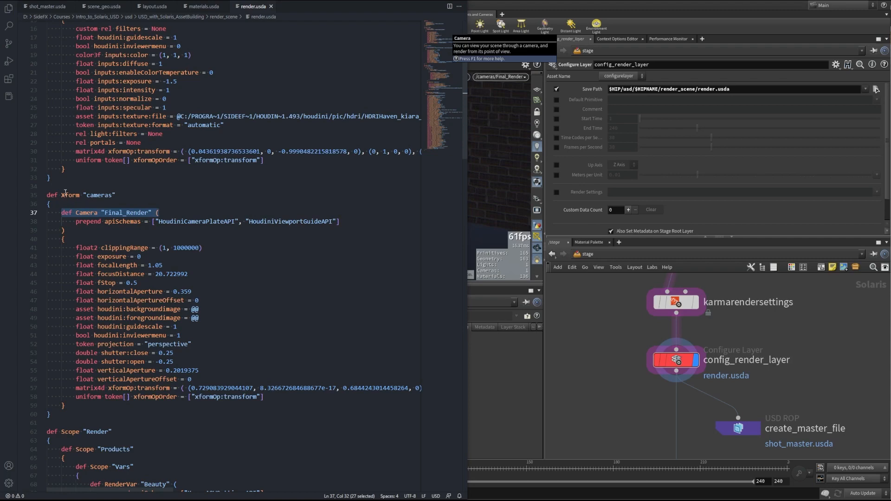
drag(124, 197, 48, 195)
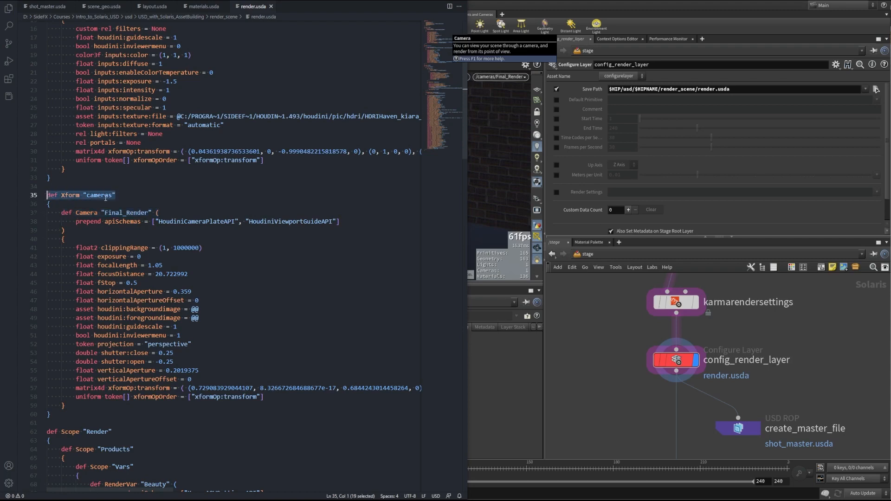
- Review the Render scope, including the Beauty render variable, render product and Karma render settings
scroll(63, 169, down, 10)
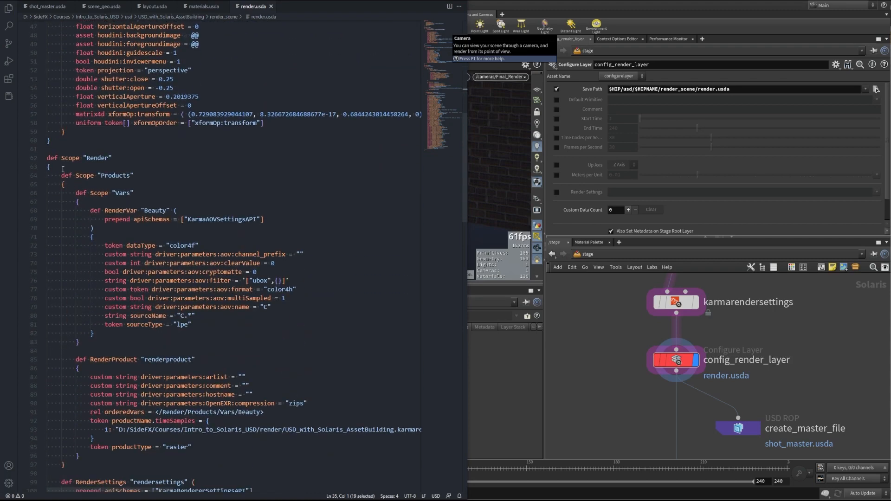
drag(46, 158, 112, 158)
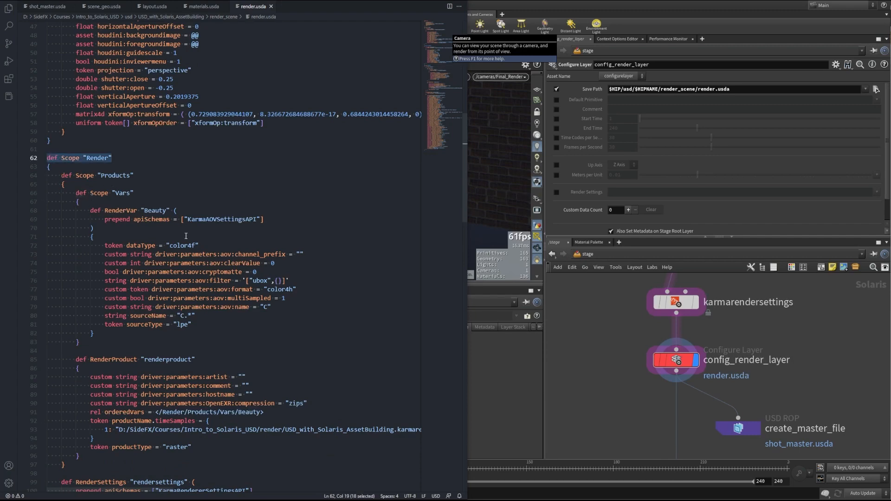
scroll(185, 236, down, 8)
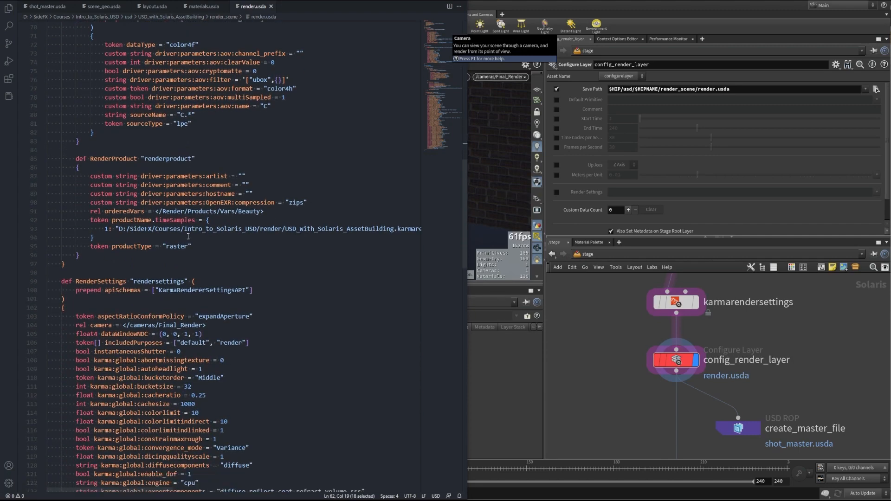
scroll(188, 236, down, 17)
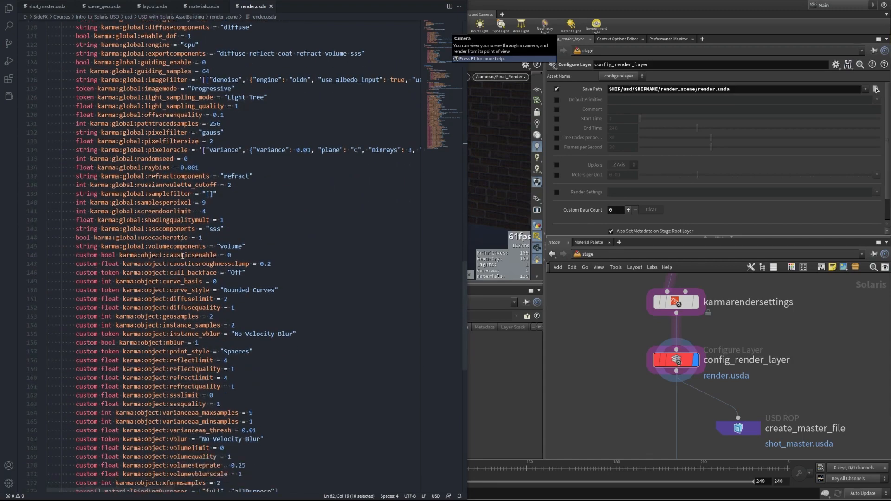
scroll(182, 255, down, 8)
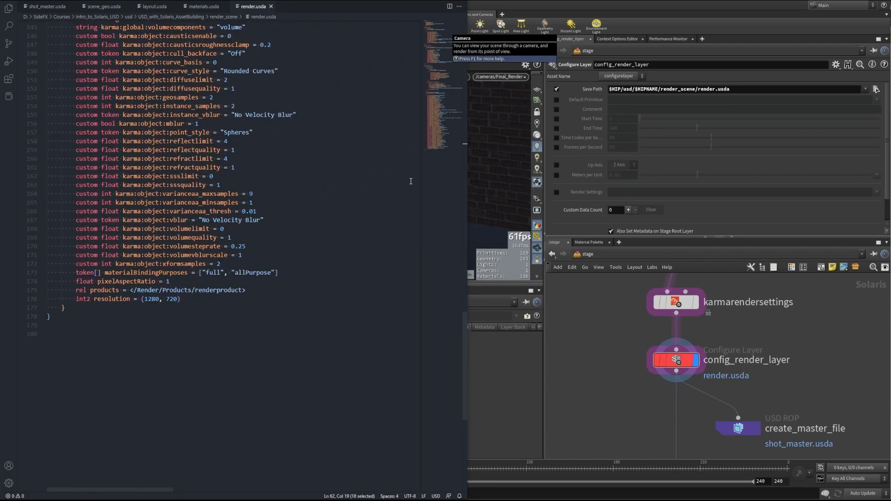
scroll(450, 122, up, 20)
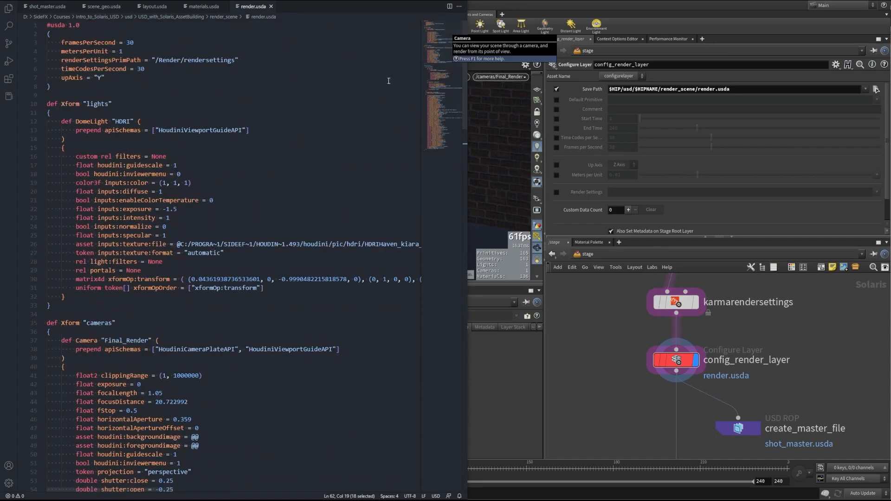